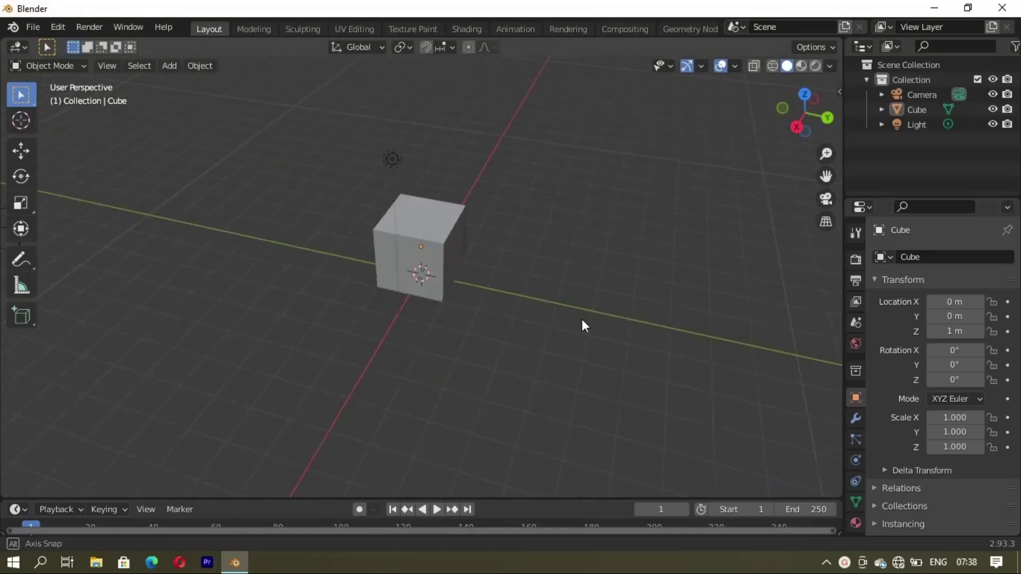
# Step: Stretch the default cube to 2.810 along X and 1.381 along Y
pyautogui.click(422, 254)
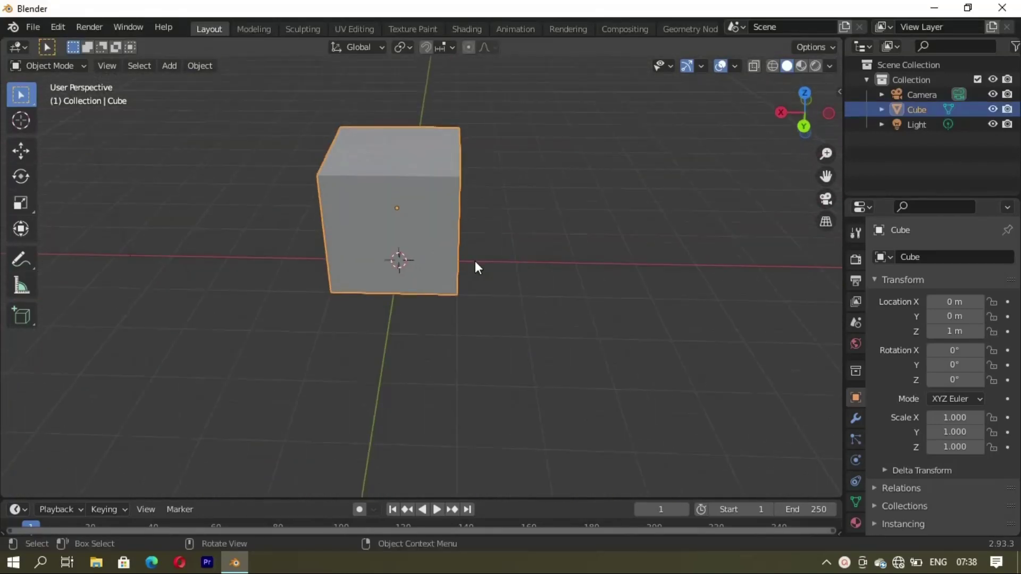
pyautogui.press('s')
pyautogui.press('x')
pyautogui.click(585, 370)
pyautogui.moveTo(584, 369)
pyautogui.mouseDown(button='middle')
pyautogui.moveTo(473, 274)
pyautogui.moveTo(417, 272)
pyautogui.moveTo(566, 258)
pyautogui.mouseUp(button='middle')
pyautogui.press('s')
pyautogui.press('y')
pyautogui.click(448, 289)
# Step: Inset the box's top face thinly and push the inner face down to hollow it out
pyautogui.press('Tab')
pyautogui.press('Tab')
pyautogui.press('Tab')
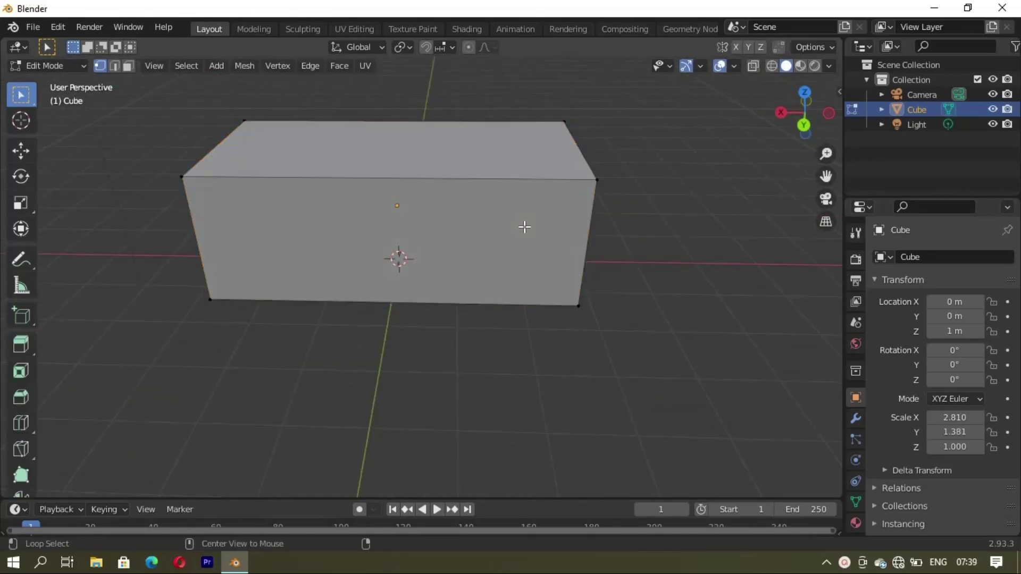
pyautogui.moveTo(524, 225)
pyautogui.mouseDown(button='middle')
pyautogui.moveTo(480, 240)
pyautogui.moveTo(547, 257)
pyautogui.moveTo(383, 296)
pyautogui.moveTo(565, 302)
pyautogui.mouseUp(button='middle')
pyautogui.click(437, 220)
pyautogui.press('i')
pyautogui.click(534, 254)
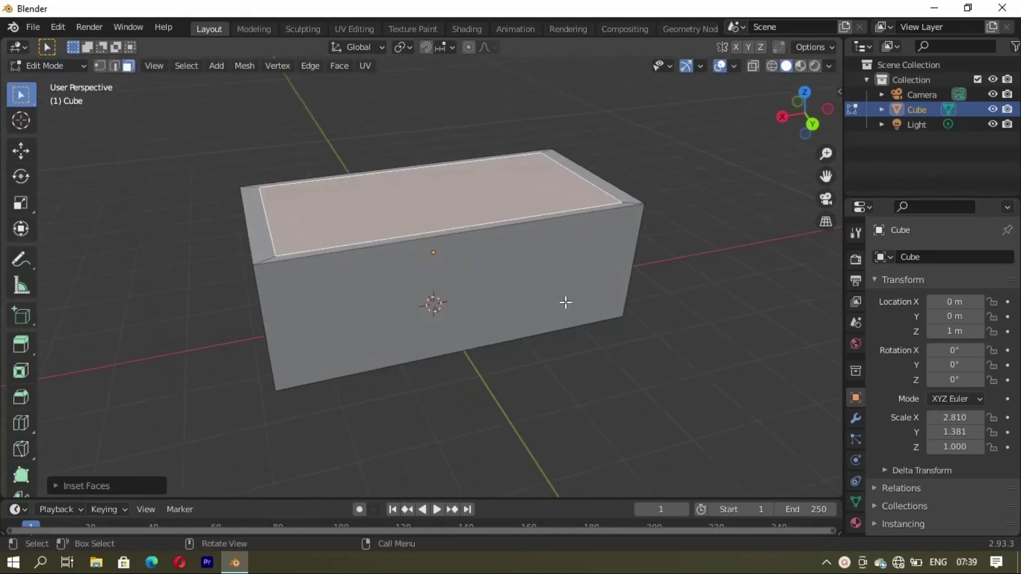
pyautogui.click(591, 387)
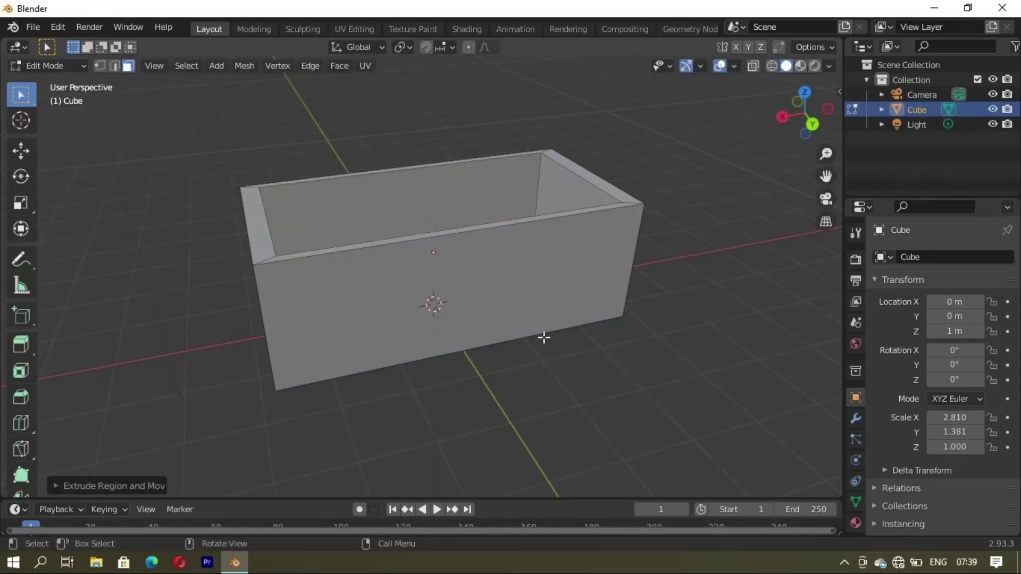
pyautogui.moveTo(542, 337)
pyautogui.mouseDown(button='middle')
pyautogui.moveTo(576, 353)
pyautogui.moveTo(487, 303)
pyautogui.moveTo(536, 208)
pyautogui.mouseUp(button='middle')
pyautogui.scroll(5, 536, 208)
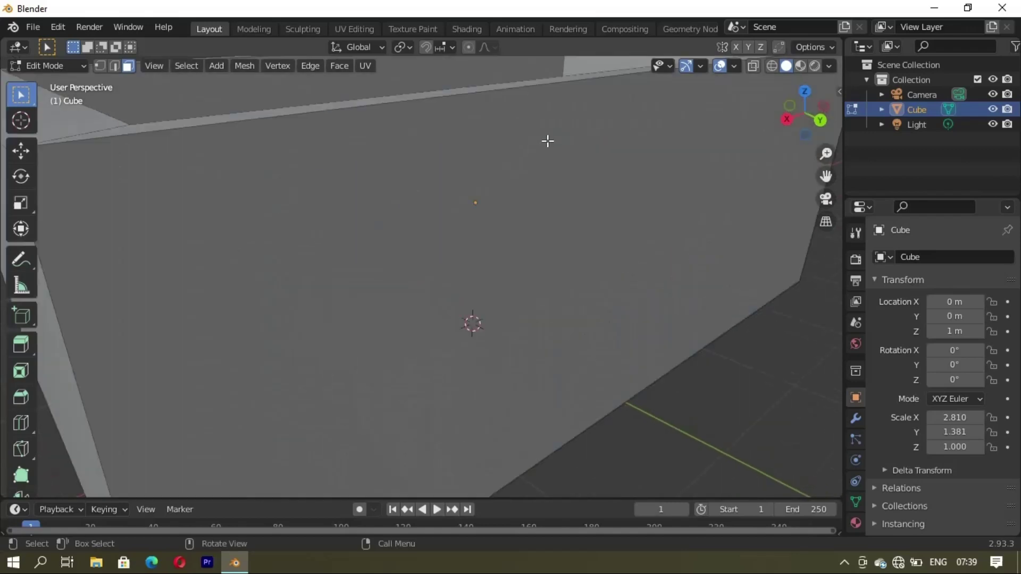
pyautogui.scroll(-7, 387, 225)
pyautogui.moveTo(417, 289); pyautogui.dragTo(542, 307, button='middle')
pyautogui.scroll(4, 542, 307)
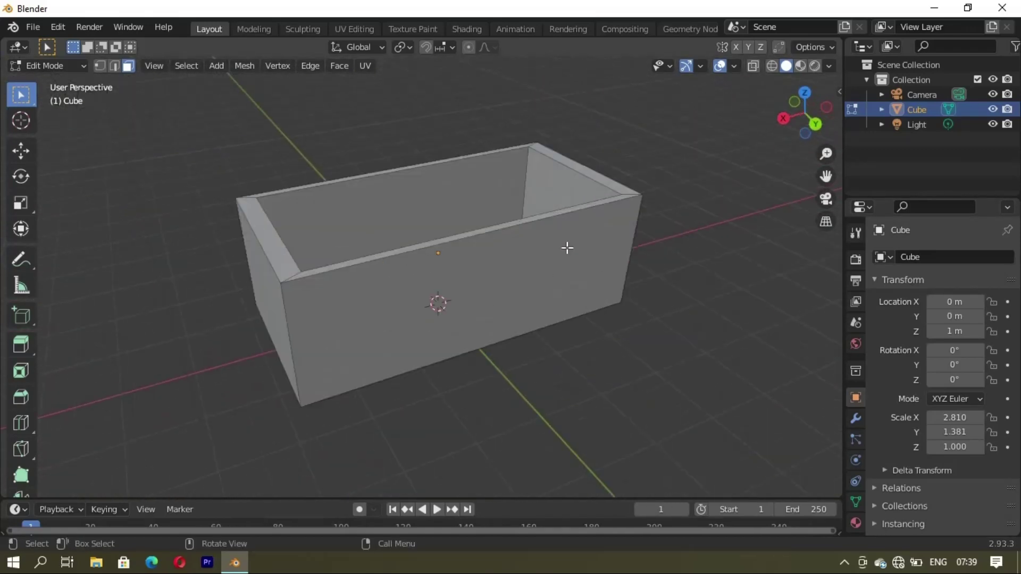
pyautogui.moveTo(567, 246)
pyautogui.mouseDown(button='middle')
pyautogui.moveTo(524, 263)
pyautogui.moveTo(381, 250)
pyautogui.moveTo(399, 266)
pyautogui.mouseUp(button='middle')
# Step: Shade the tub smooth, enable Auto Smooth, and add a Subdivision Surface modifier at viewport level 3
pyautogui.press('Tab')
pyautogui.rightClick(484, 267)
pyautogui.click(478, 242)
pyautogui.click(855, 502)
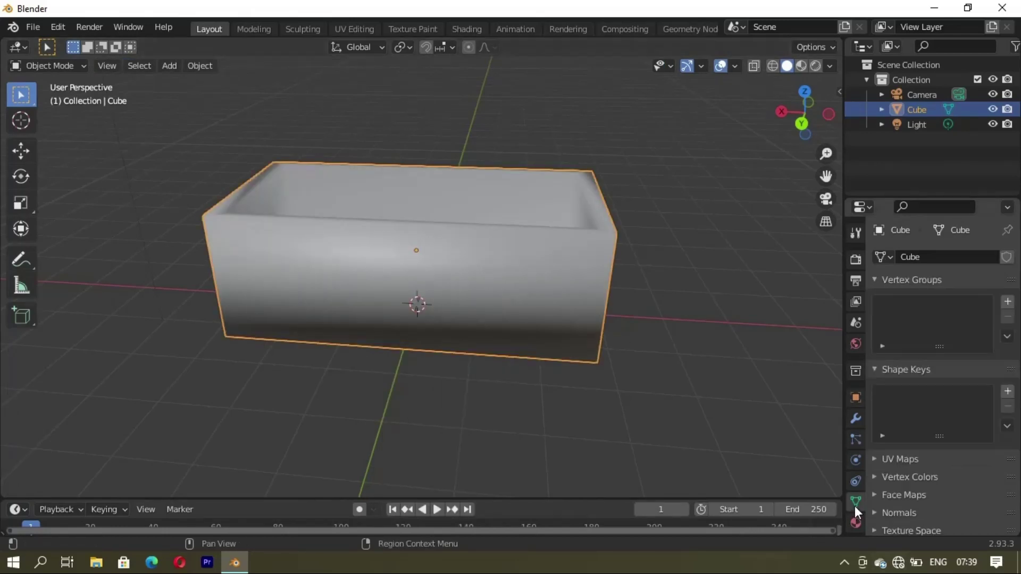
pyautogui.scroll(-2, 878, 508)
pyautogui.click(933, 457)
pyautogui.moveTo(746, 408); pyautogui.dragTo(707, 404, button='middle')
pyautogui.click(856, 419)
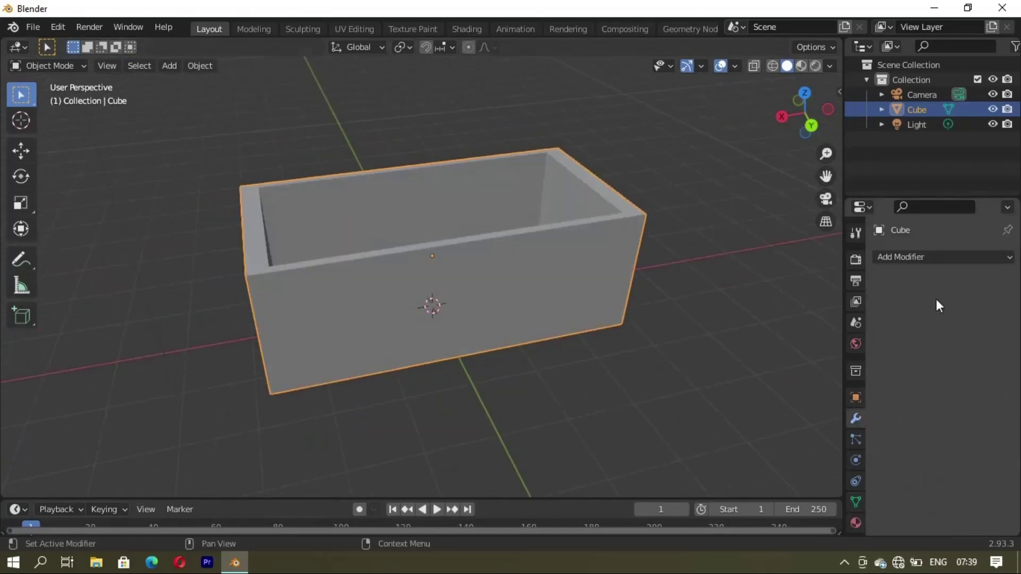
pyautogui.click(915, 257)
pyautogui.click(718, 518)
pyautogui.click(993, 323)
pyautogui.click(993, 323)
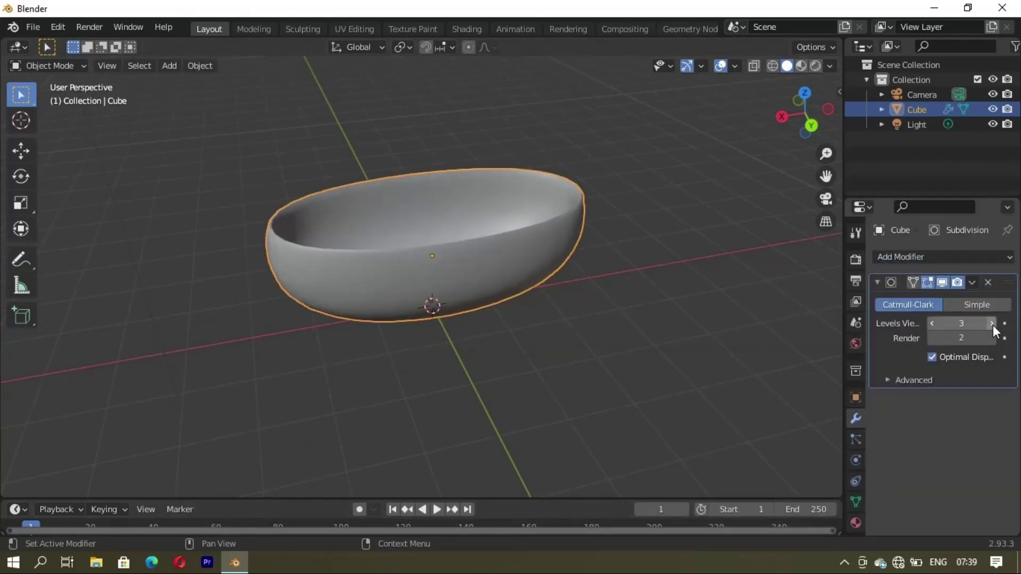
# Step: Inspect the subdivided tub from several angles and reselect it in Edit Mode
pyautogui.press('Tab')
pyautogui.moveTo(589, 337)
pyautogui.mouseDown(button='middle')
pyautogui.moveTo(534, 274)
pyautogui.moveTo(374, 294)
pyautogui.mouseUp(button='middle')
pyautogui.press('Tab')
pyautogui.scroll(-3, 652, 319)
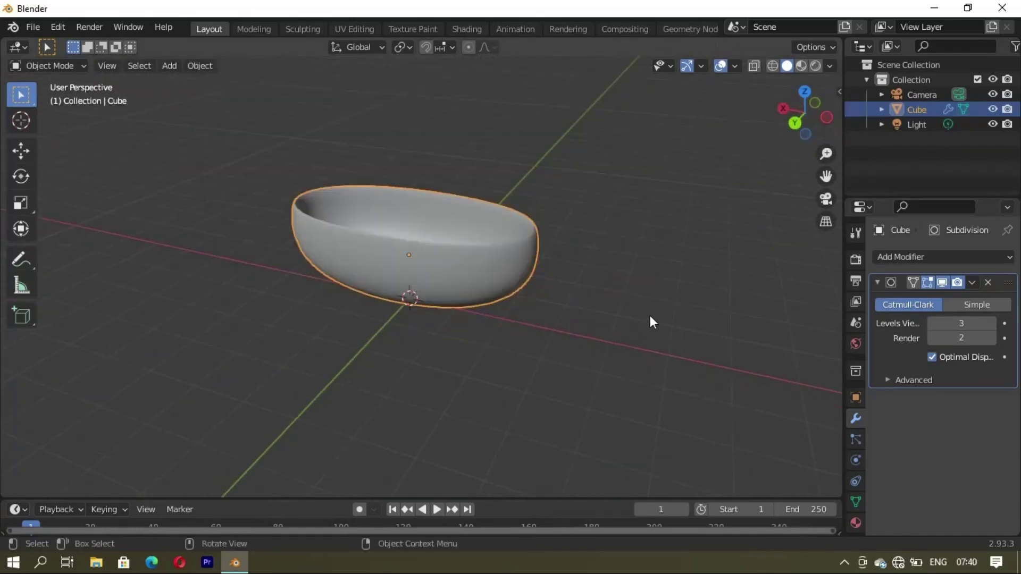
pyautogui.moveTo(652, 319); pyautogui.dragTo(347, 337, button='middle')
pyautogui.click(510, 224)
pyautogui.press('Tab')
pyautogui.moveTo(570, 287)
pyautogui.mouseDown(button='middle')
pyautogui.moveTo(477, 297)
pyautogui.moveTo(426, 335)
pyautogui.moveTo(481, 341)
pyautogui.moveTo(451, 335)
pyautogui.moveTo(440, 354)
pyautogui.mouseUp(button='middle')
# Step: Add a centred edge loop and stretch it outward along Y
pyautogui.hotkey('ctrl', 'r')
pyautogui.click(453, 333)
pyautogui.rightClick(453, 334)
pyautogui.press('s')
pyautogui.press('y')
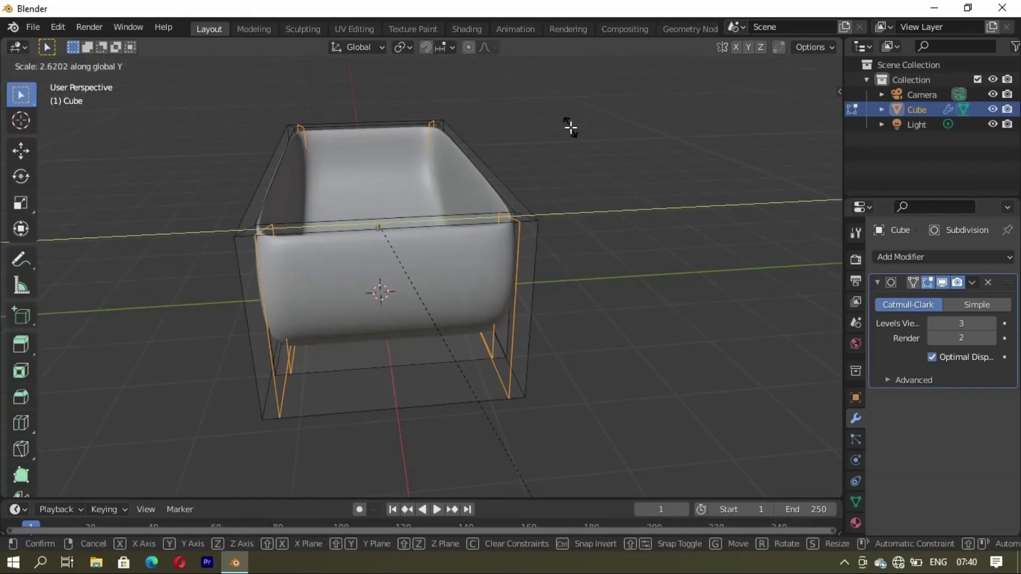
pyautogui.click(586, 154)
# Step: Add two centred edge loops and scale them outward along X
pyautogui.moveTo(538, 164); pyautogui.dragTo(426, 279, button='middle')
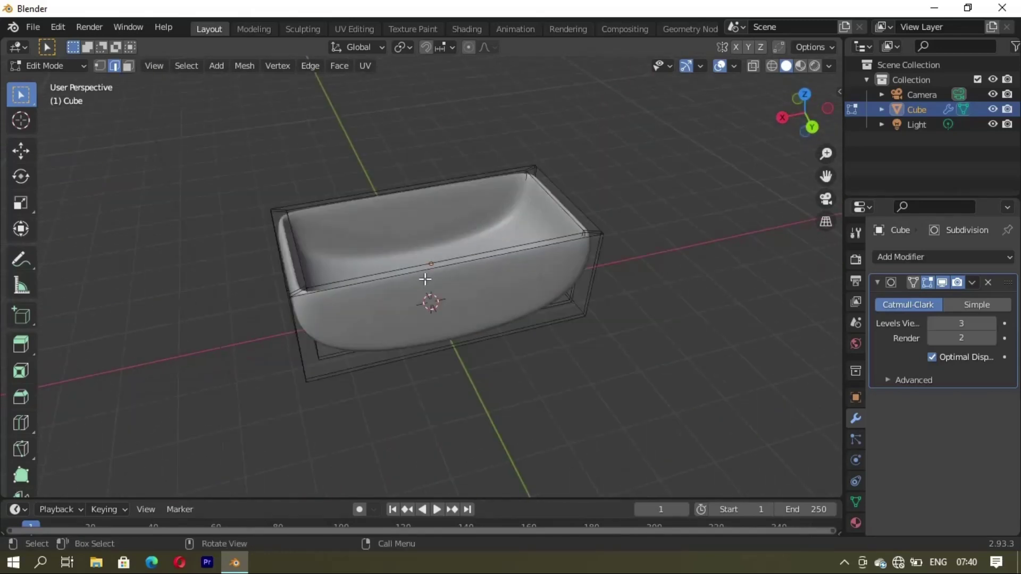
pyautogui.click(428, 277)
pyautogui.rightClick(461, 335)
pyautogui.press('s')
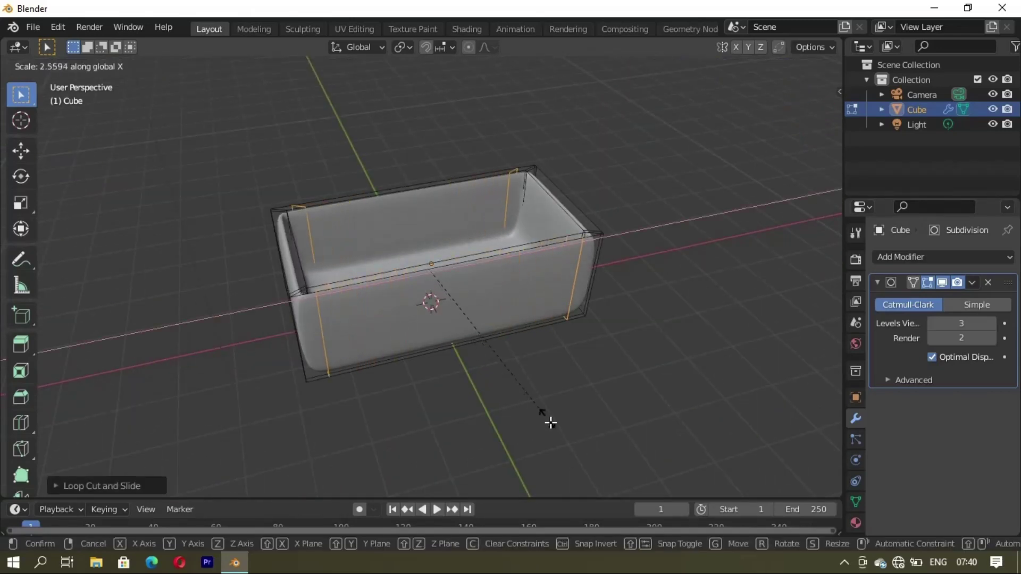
pyautogui.click(534, 440)
# Step: Add horizontal edge loops around the tub and spread them apart along Z
pyautogui.moveTo(517, 410)
pyautogui.mouseDown(button='middle')
pyautogui.moveTo(439, 273)
pyautogui.moveTo(460, 264)
pyautogui.mouseUp(button='middle')
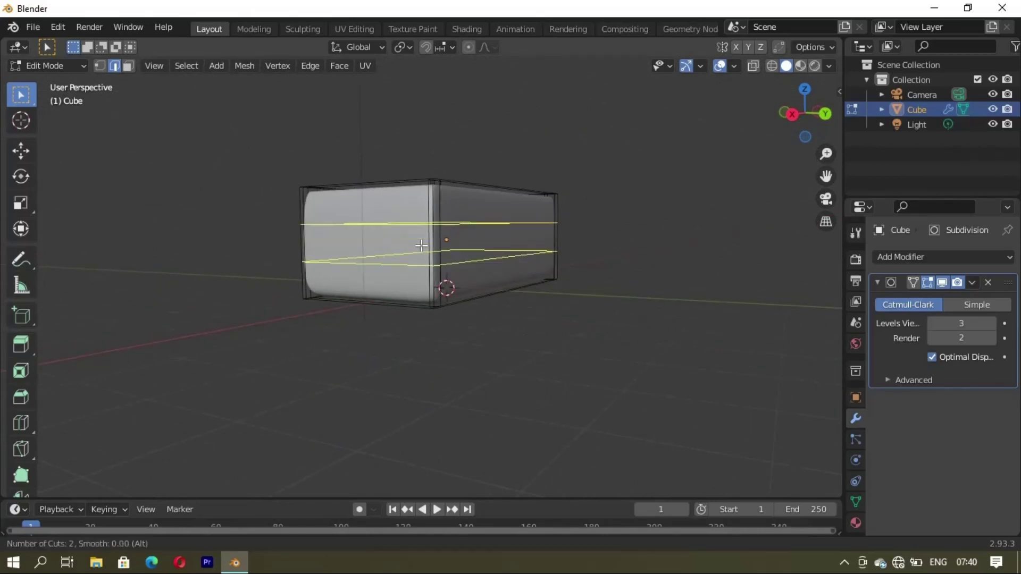
pyautogui.click(421, 245)
pyautogui.rightClick(436, 312)
pyautogui.press('s')
pyautogui.press('z')
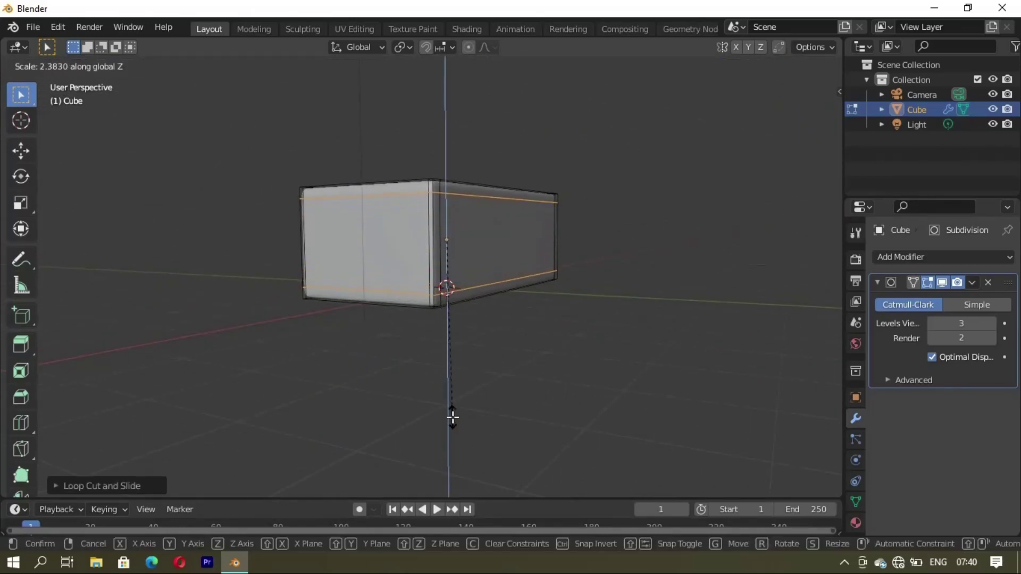
pyautogui.click(452, 417)
pyautogui.moveTo(452, 418)
pyautogui.mouseDown(button='middle')
pyautogui.moveTo(405, 419)
pyautogui.moveTo(463, 296)
pyautogui.mouseUp(button='middle')
# Step: Add a supporting edge loop slid close to the tub's inner floor edge
pyautogui.press('Tab')
pyautogui.moveTo(605, 235)
pyautogui.mouseDown(button='middle')
pyautogui.moveTo(371, 285)
pyautogui.moveTo(509, 269)
pyautogui.moveTo(461, 325)
pyautogui.moveTo(440, 281)
pyautogui.moveTo(426, 299)
pyautogui.moveTo(444, 303)
pyautogui.moveTo(418, 237)
pyautogui.moveTo(431, 224)
pyautogui.mouseUp(button='middle')
pyautogui.click(462, 325)
pyautogui.press('Tab')
pyautogui.scroll(3, 445, 303)
pyautogui.hotkey('ctrl', 'r')
pyautogui.click(494, 102)
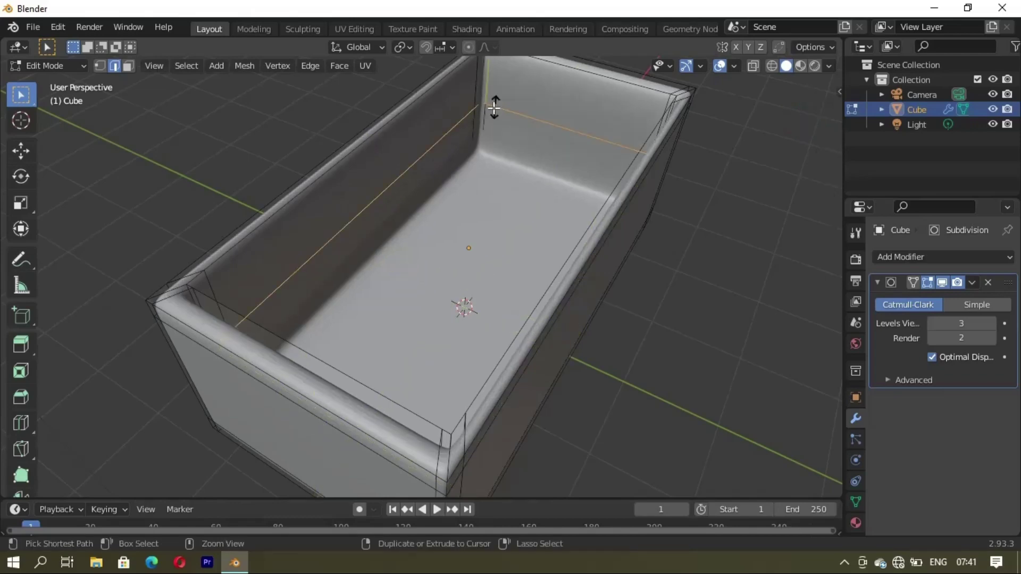
pyautogui.click(490, 153)
# Step: Add supporting edge loops on the tub's side and rim, then return to Object Mode
pyautogui.moveTo(473, 155)
pyautogui.mouseDown(button='middle')
pyautogui.moveTo(319, 182)
pyautogui.moveTo(414, 164)
pyautogui.moveTo(334, 223)
pyautogui.moveTo(246, 223)
pyautogui.mouseUp(button='middle')
pyautogui.click(337, 220)
pyautogui.click(339, 210)
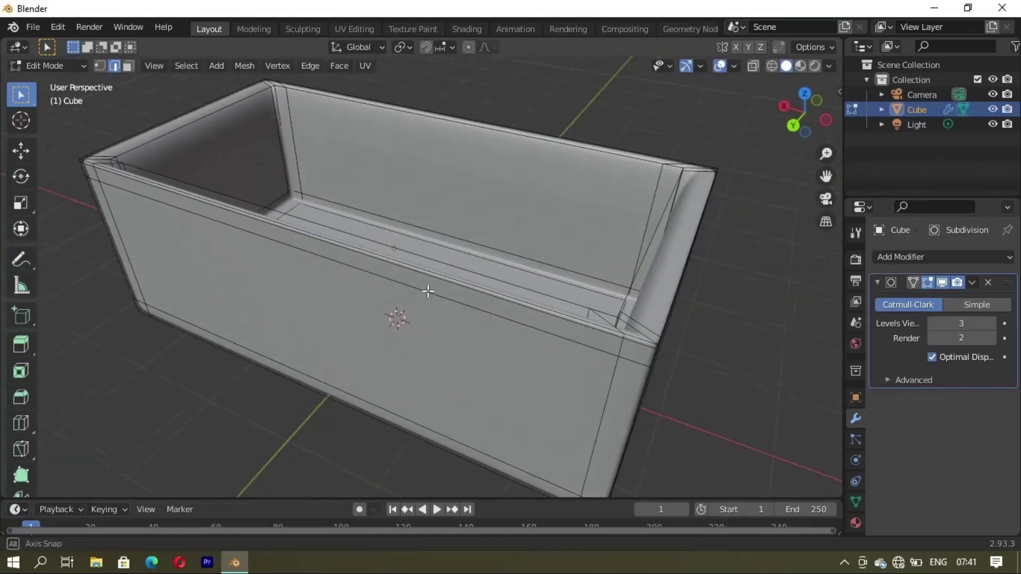
pyautogui.moveTo(399, 319); pyautogui.dragTo(716, 219, button='middle')
pyautogui.click(746, 254)
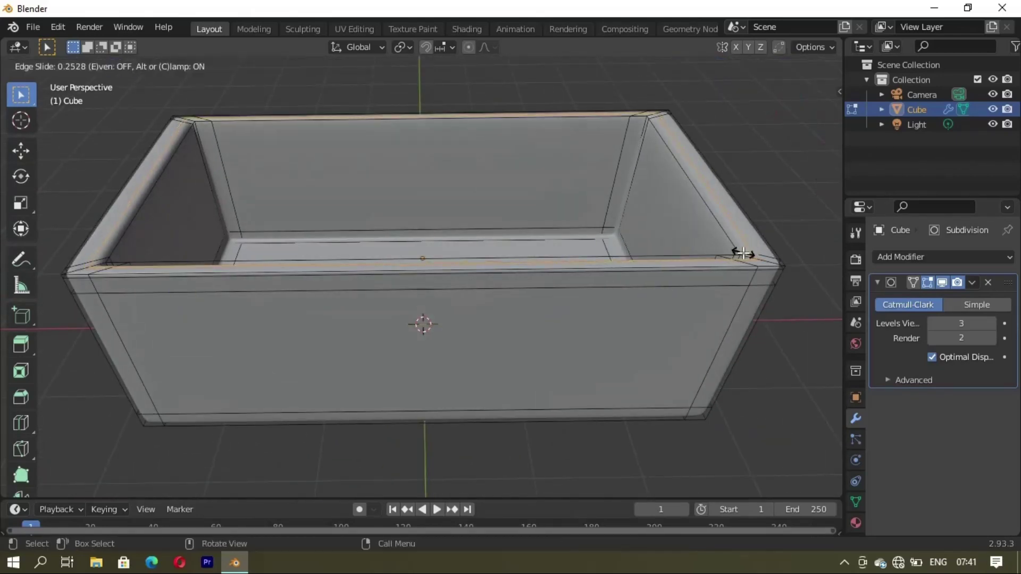
pyautogui.moveTo(495, 186)
pyautogui.mouseDown(button='middle')
pyautogui.moveTo(381, 232)
pyautogui.moveTo(674, 209)
pyautogui.moveTo(476, 221)
pyautogui.moveTo(506, 200)
pyautogui.moveTo(347, 241)
pyautogui.moveTo(393, 254)
pyautogui.moveTo(382, 231)
pyautogui.moveTo(410, 197)
pyautogui.moveTo(485, 210)
pyautogui.moveTo(437, 305)
pyautogui.moveTo(406, 298)
pyautogui.moveTo(473, 255)
pyautogui.moveTo(414, 260)
pyautogui.mouseUp(button='middle')
pyautogui.press('Tab')
pyautogui.press('Tab')
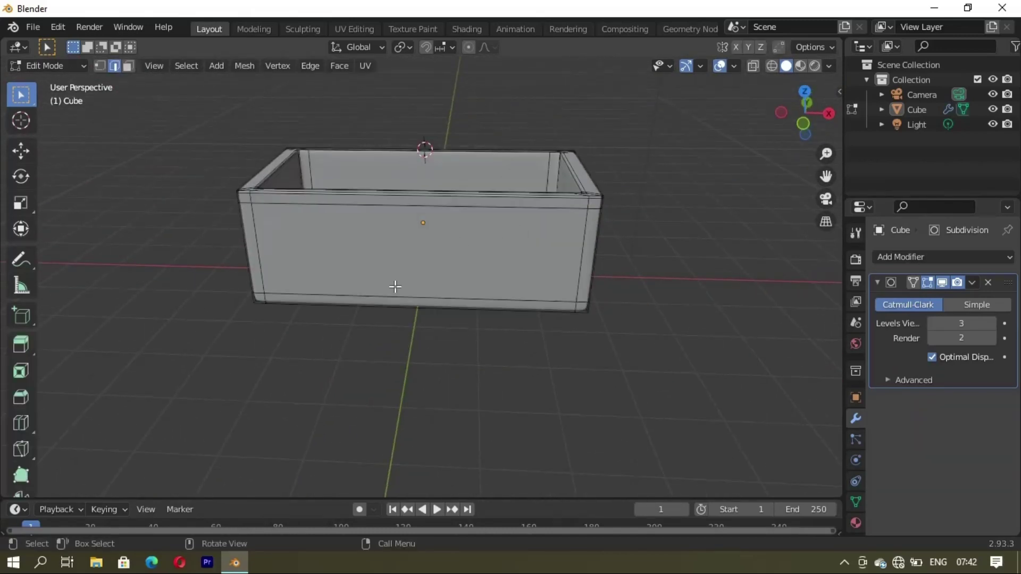
pyautogui.press('Tab')
# Step: Add a new cube, lengthen it along X, and shift it along Y
pyautogui.hotkey('shift', 'a')
pyautogui.click(437, 260)
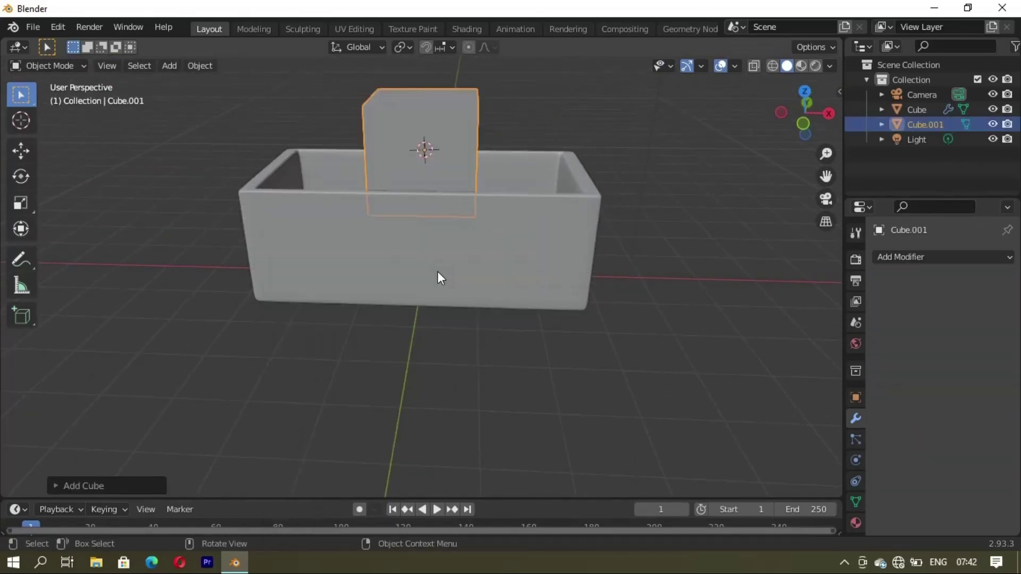
pyautogui.press('s')
pyautogui.press('x')
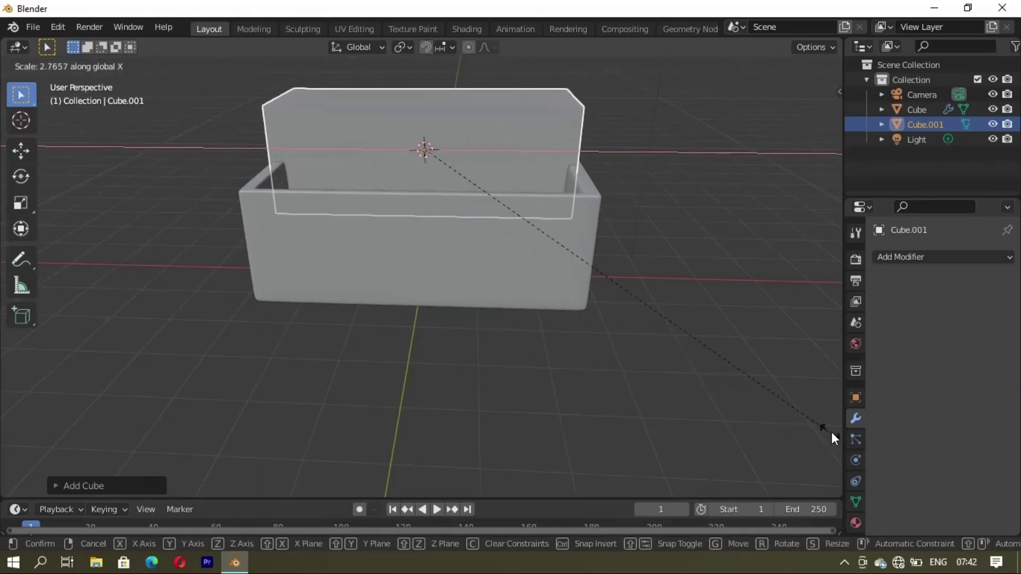
pyautogui.click(831, 428)
pyautogui.press('g')
pyautogui.press('y')
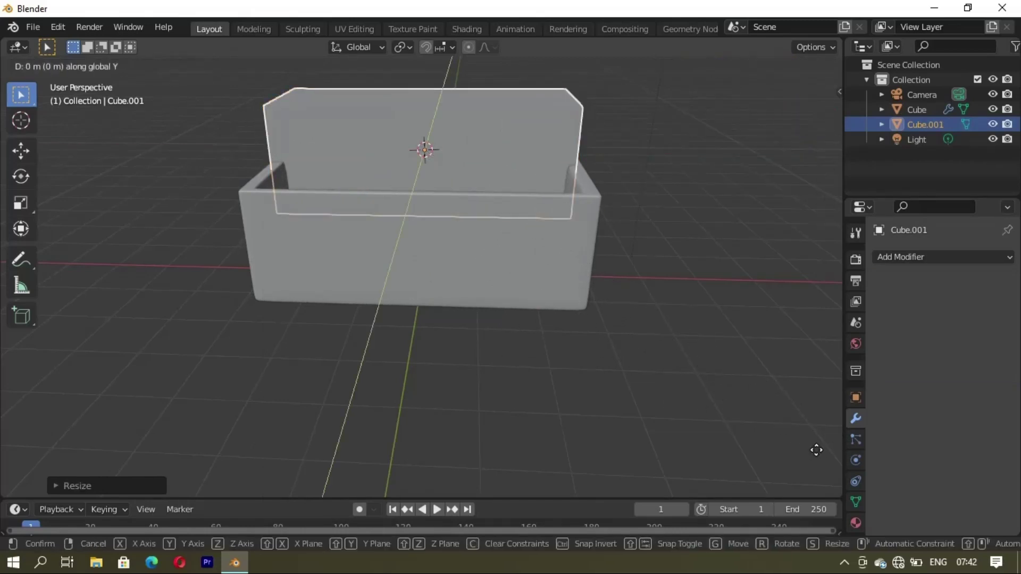
pyautogui.click(822, 448)
# Step: Flatten the new cube along Z and narrow it to 0.27 along Y
pyautogui.press('s')
pyautogui.press('z')
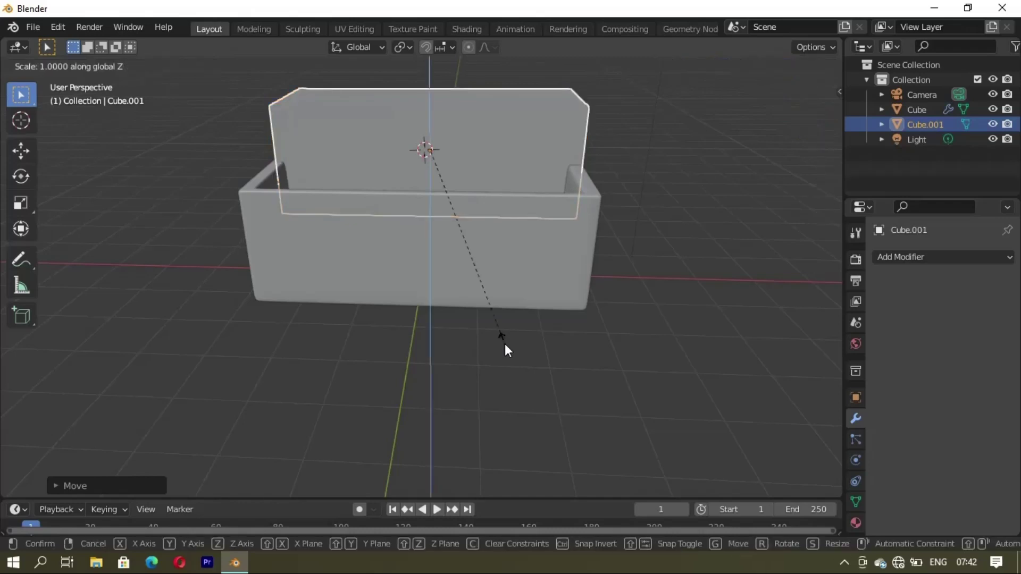
pyautogui.click(438, 205)
pyautogui.moveTo(438, 205); pyautogui.dragTo(519, 280, button='middle')
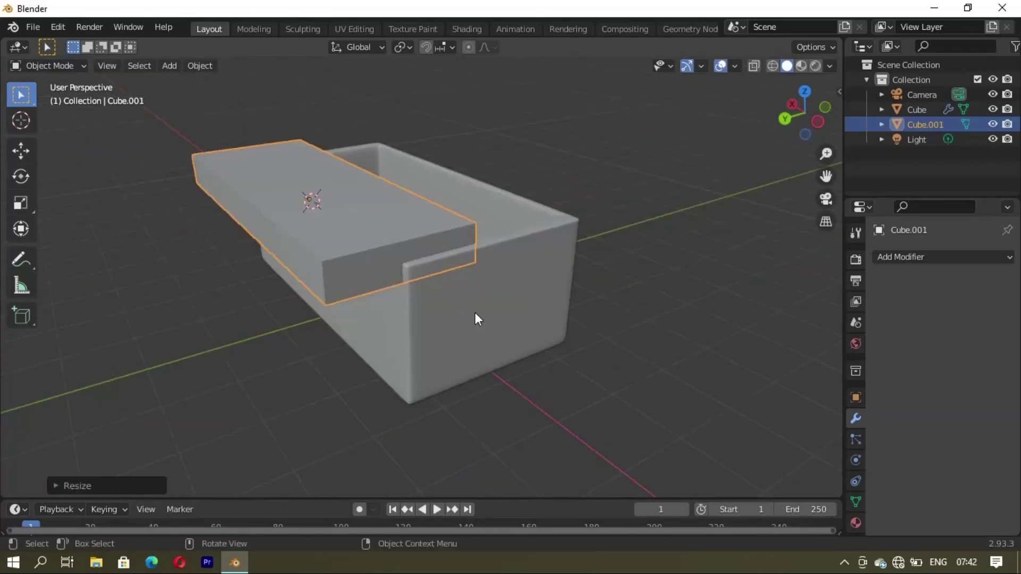
pyautogui.press('s')
pyautogui.press('y')
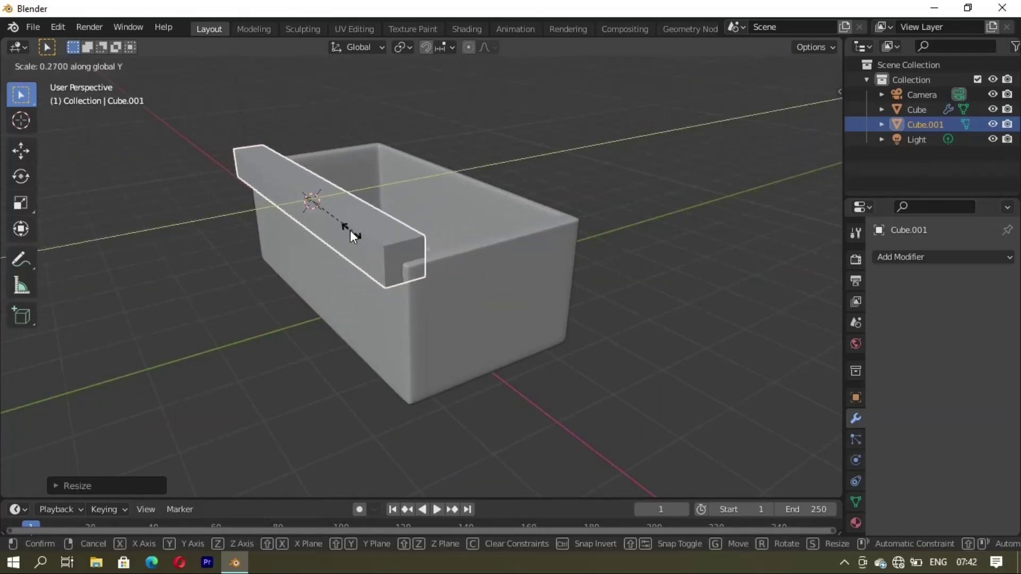
pyautogui.click(340, 231)
# Step: Move the flat block along Y until it lies along the tub's rim
pyautogui.press('g')
pyautogui.press('y')
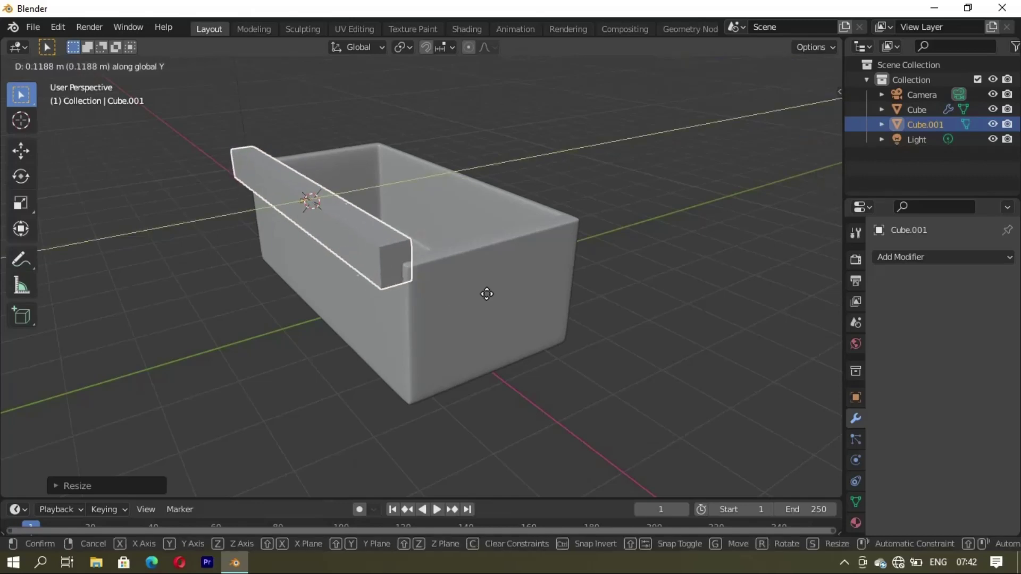
pyautogui.click(486, 294)
pyautogui.moveTo(486, 294)
pyautogui.mouseDown(button='middle')
pyautogui.moveTo(411, 330)
pyautogui.moveTo(347, 305)
pyautogui.moveTo(569, 283)
pyautogui.moveTo(540, 304)
pyautogui.moveTo(415, 299)
pyautogui.mouseUp(button='middle')
pyautogui.press('g')
pyautogui.press('y')
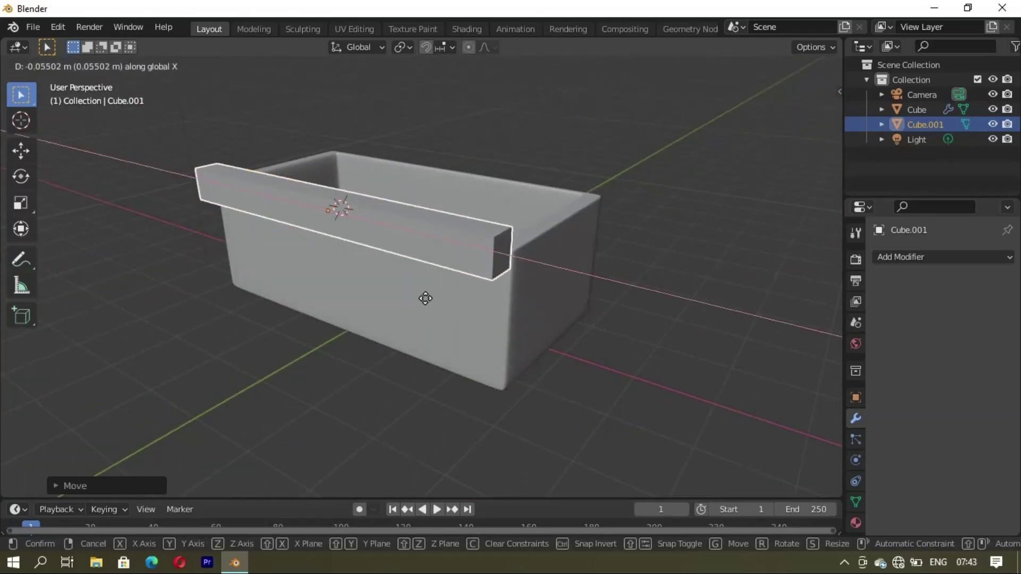
pyautogui.click(423, 298)
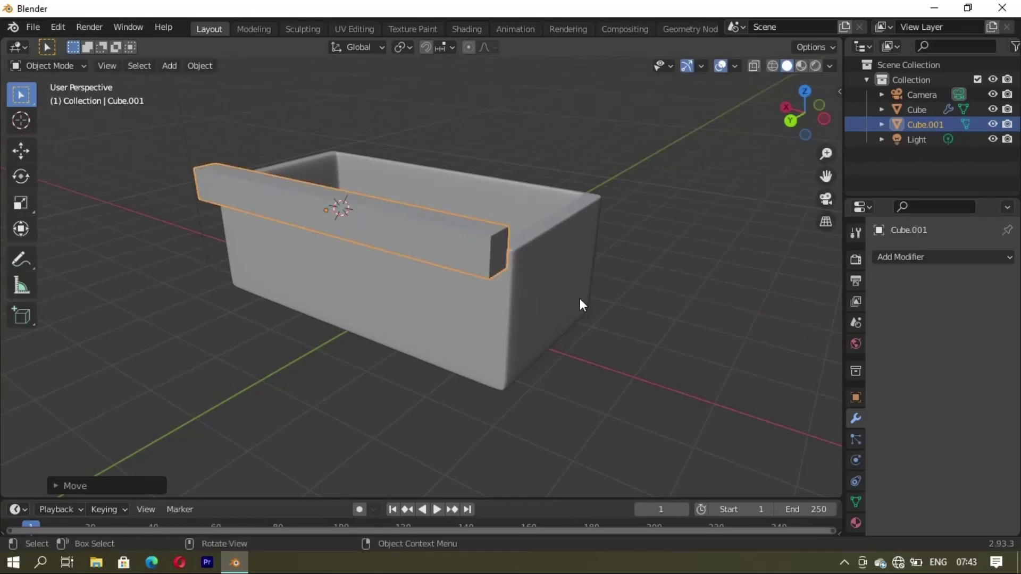
pyautogui.moveTo(579, 299)
pyautogui.mouseDown(button='middle')
pyautogui.moveTo(530, 325)
pyautogui.moveTo(376, 281)
pyautogui.moveTo(340, 216)
pyautogui.moveTo(283, 229)
pyautogui.moveTo(296, 219)
pyautogui.mouseUp(button='middle')
pyautogui.scroll(2, 341, 217)
pyautogui.scroll(3, 297, 219)
# Step: Stretch the slab along Y and set it down on top of the box
pyautogui.press('s')
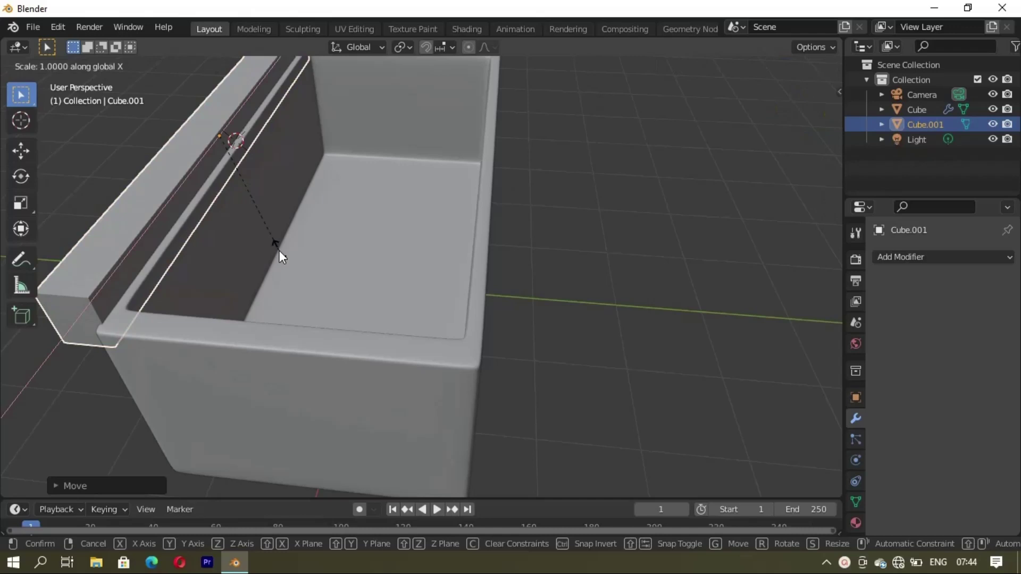
pyautogui.press('y')
pyautogui.click(572, 351)
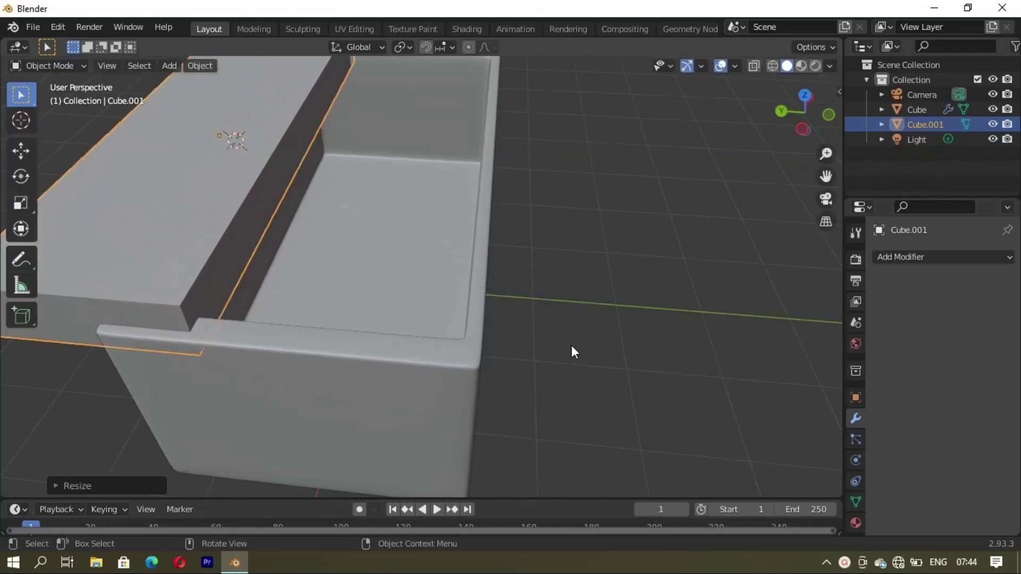
pyautogui.scroll(-3, 572, 350)
pyautogui.moveTo(572, 350); pyautogui.dragTo(491, 369, button='middle')
pyautogui.press('s')
pyautogui.press('y')
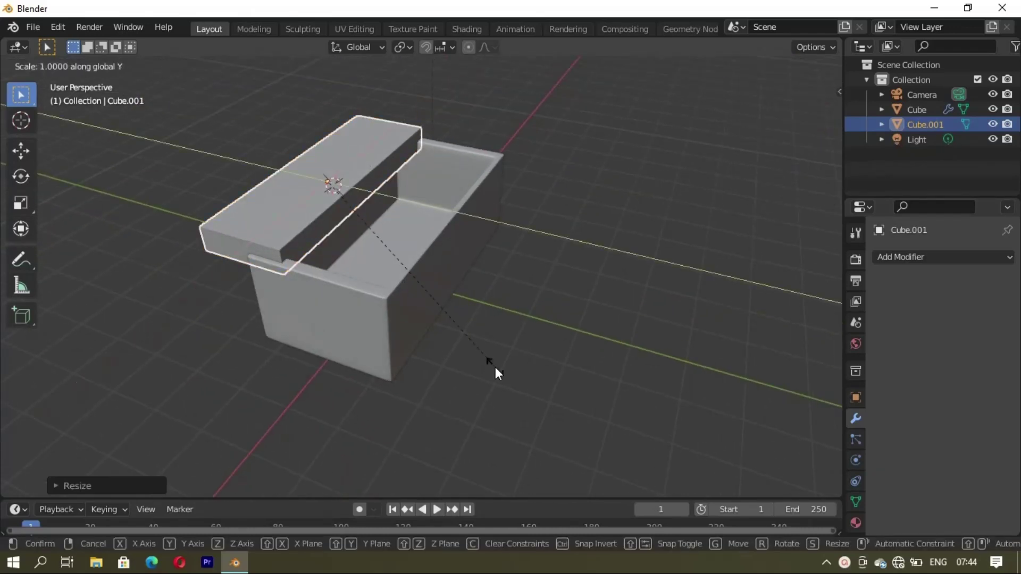
pyautogui.click(567, 406)
pyautogui.press('g')
pyautogui.press('y')
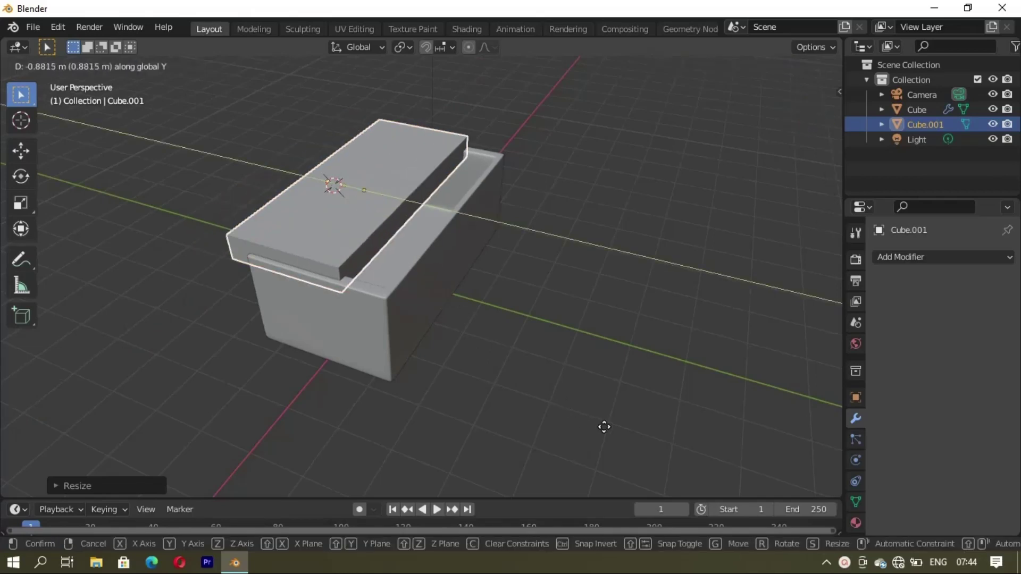
pyautogui.click(633, 437)
# Step: Adjust the lid's position and Y length to match the box length
pyautogui.press('s')
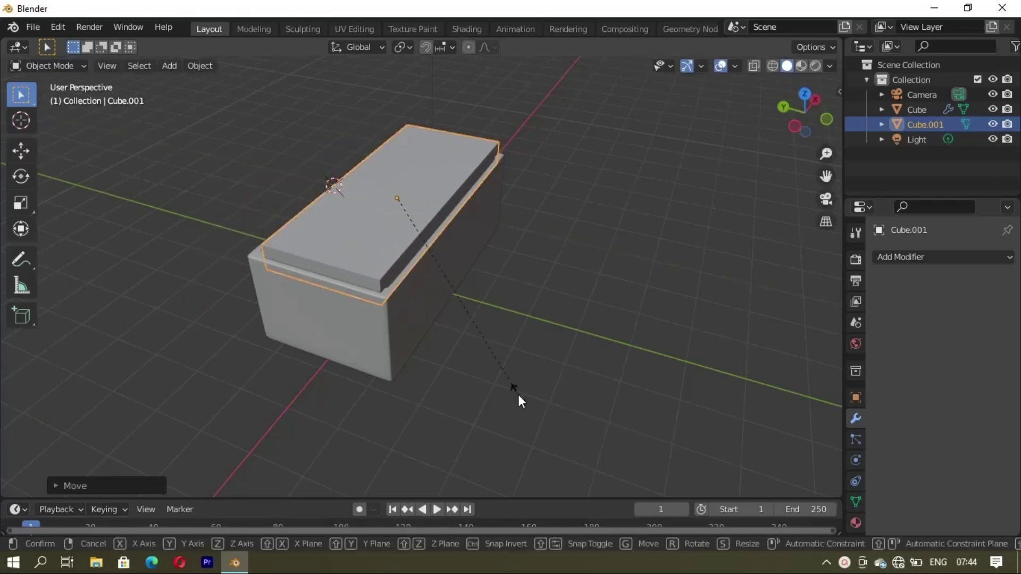
pyautogui.press('y')
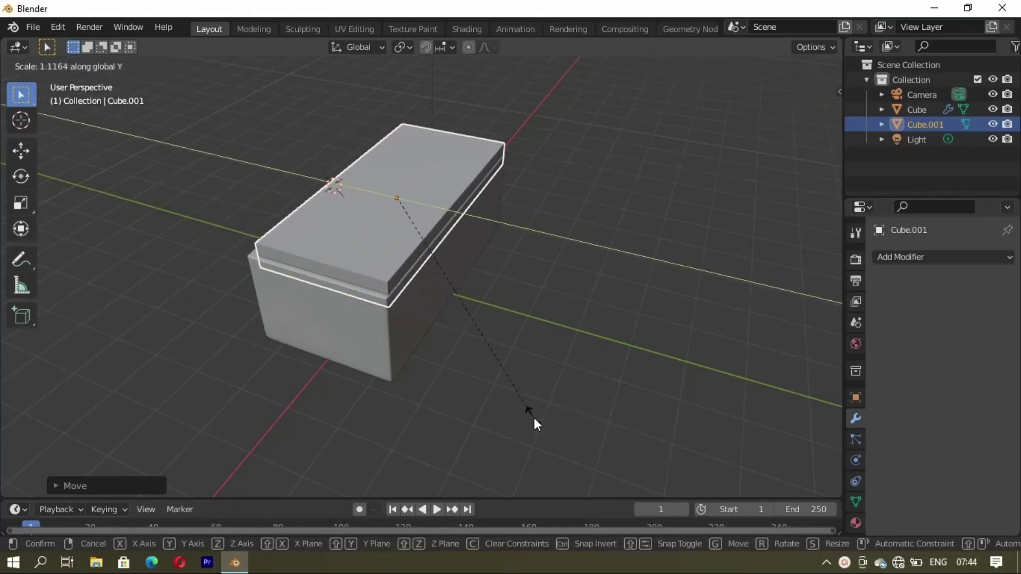
pyautogui.click(538, 423)
pyautogui.moveTo(537, 423)
pyautogui.mouseDown(button='middle')
pyautogui.moveTo(537, 361)
pyautogui.moveTo(458, 359)
pyautogui.mouseUp(button='middle')
pyautogui.press('g')
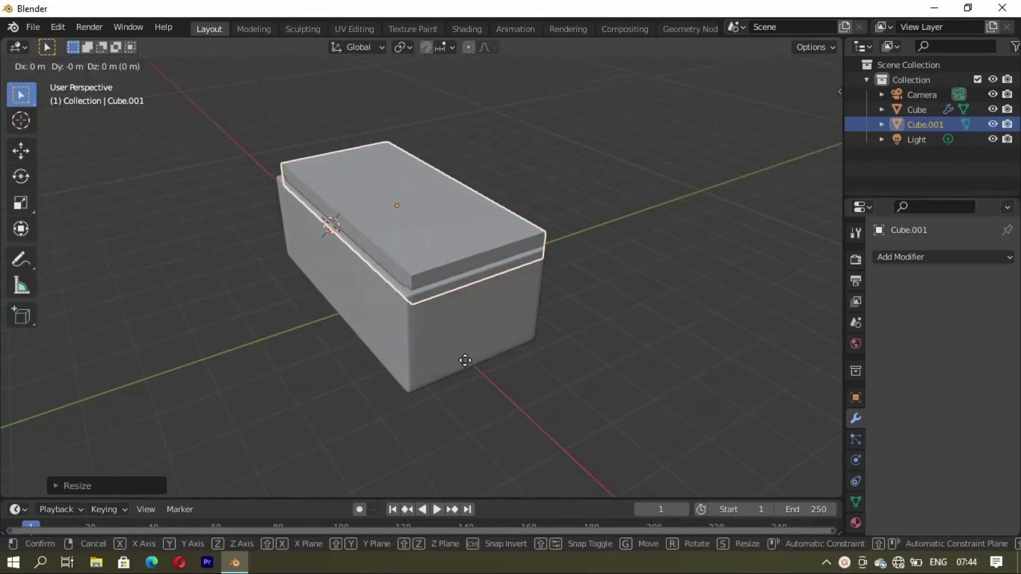
pyautogui.click(462, 363)
pyautogui.press('s')
pyautogui.press('y')
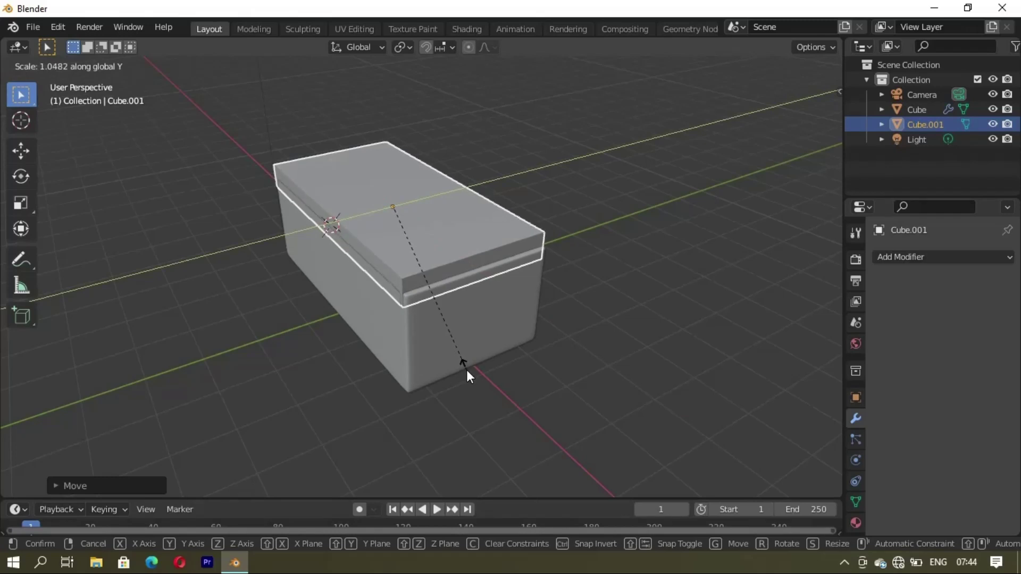
pyautogui.click(467, 369)
# Step: Make the lid thinner along Z and resize its width along X
pyautogui.moveTo(468, 369)
pyautogui.mouseDown(button='middle')
pyautogui.moveTo(468, 314)
pyautogui.moveTo(448, 282)
pyautogui.moveTo(504, 287)
pyautogui.moveTo(521, 268)
pyautogui.mouseUp(button='middle')
pyautogui.press('s')
pyautogui.press('z')
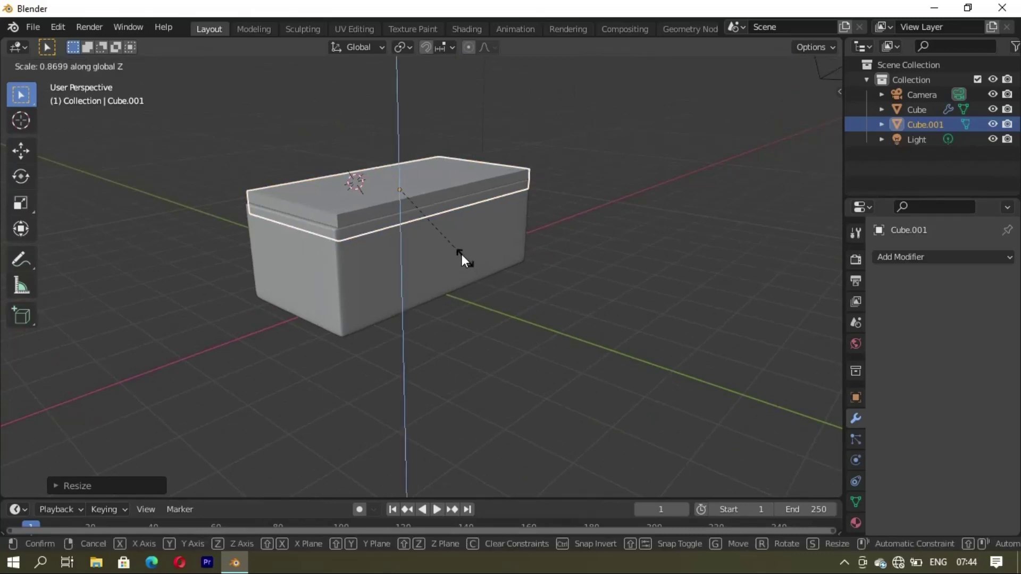
pyautogui.click(443, 234)
pyautogui.moveTo(397, 270)
pyautogui.mouseDown(button='middle')
pyautogui.moveTo(538, 253)
pyautogui.moveTo(435, 286)
pyautogui.moveTo(333, 287)
pyautogui.moveTo(482, 277)
pyautogui.moveTo(497, 245)
pyautogui.mouseUp(button='middle')
pyautogui.press('s')
pyautogui.press('x')
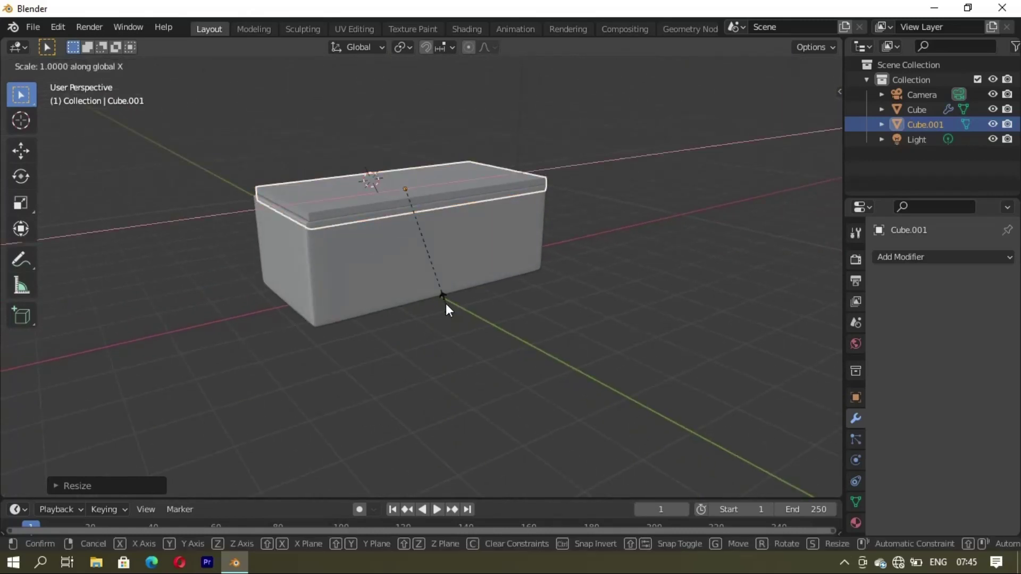
pyautogui.click(445, 309)
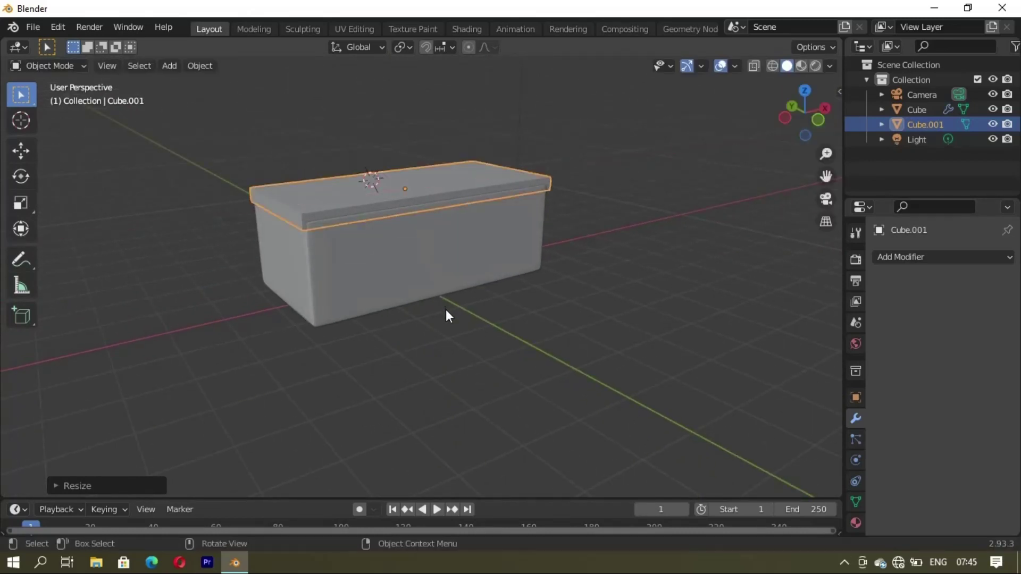
# Step: Lengthen the lid to overhang the box slightly and set its final thickness
pyautogui.press('s')
pyautogui.press('y')
pyautogui.click(445, 313)
pyautogui.moveTo(373, 288)
pyautogui.mouseDown(button='middle')
pyautogui.moveTo(357, 244)
pyautogui.moveTo(563, 301)
pyautogui.moveTo(518, 314)
pyautogui.moveTo(530, 309)
pyautogui.mouseUp(button='middle')
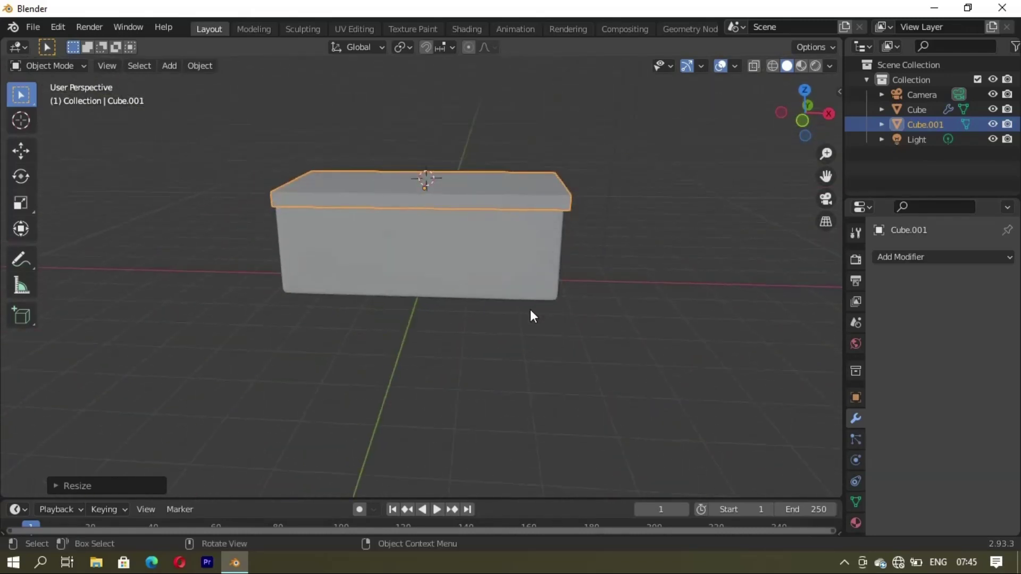
pyautogui.press('s')
pyautogui.press('z')
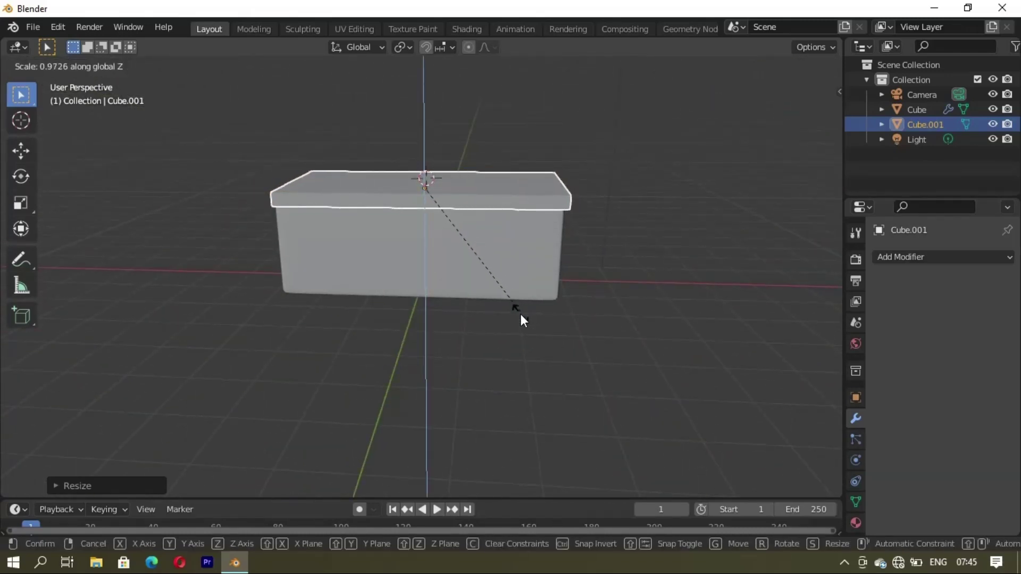
pyautogui.click(520, 316)
# Step: Add a level-3 Subdivision Surface modifier to the lid and enter Edit Mode
pyautogui.click(955, 258)
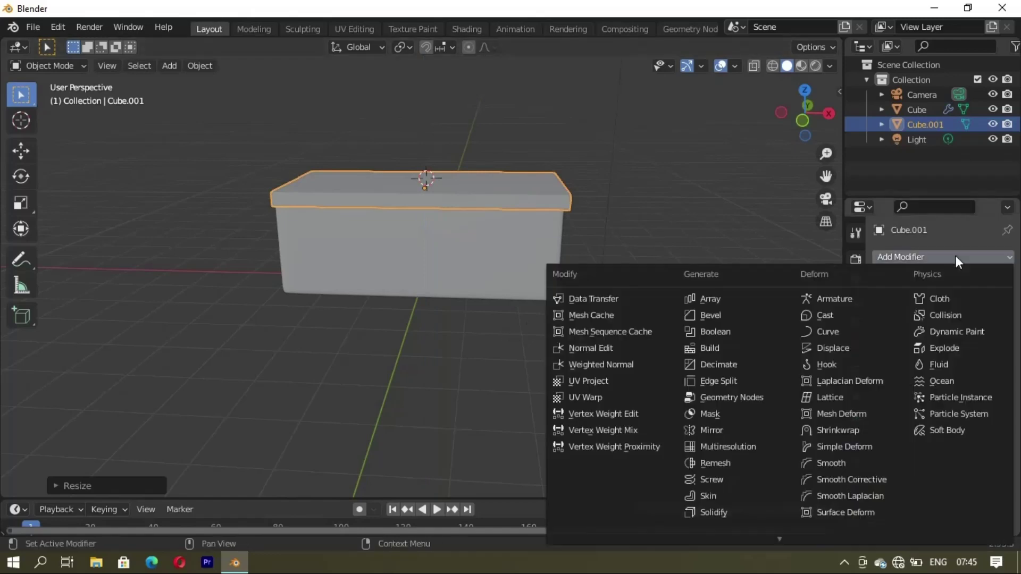
pyautogui.click(717, 525)
pyautogui.click(993, 323)
pyautogui.click(993, 323)
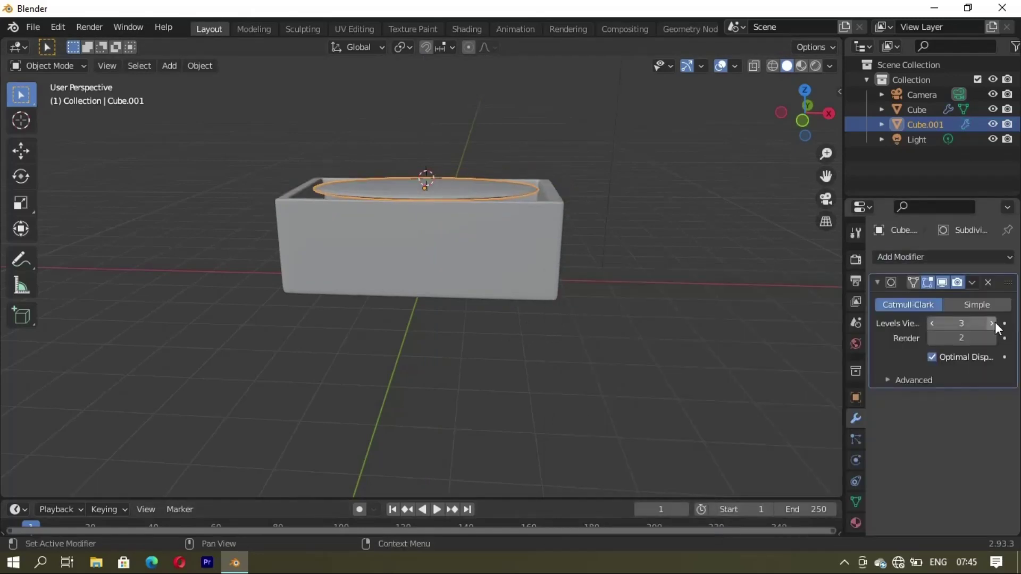
pyautogui.press('Tab')
# Step: Isolate the lid in local view and add two centred edge loops across it, undoing a stray resize
pyautogui.moveTo(545, 390); pyautogui.dragTo(542, 360, button='middle')
pyautogui.press('KP_Divide')
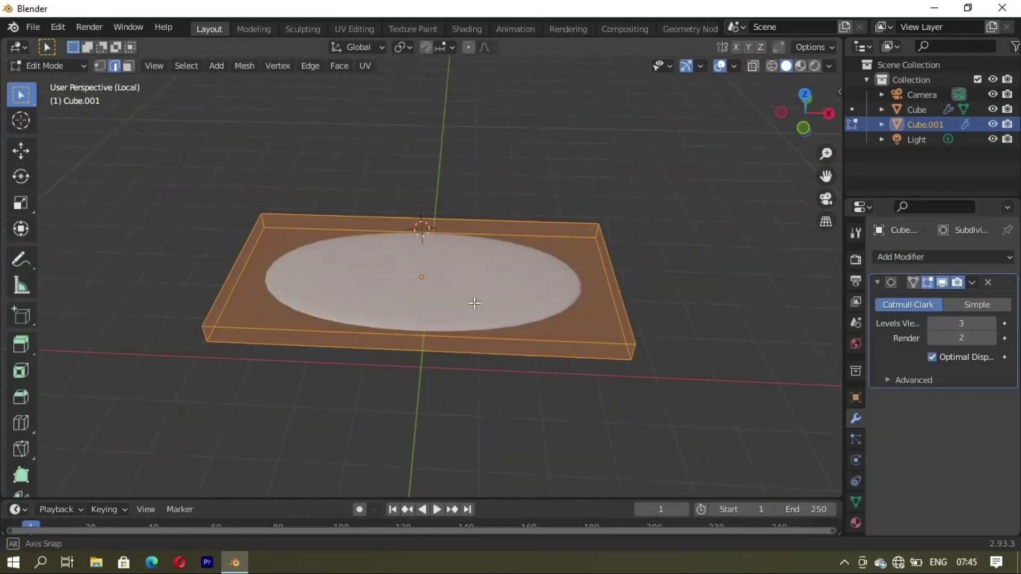
pyautogui.moveTo(471, 298); pyautogui.dragTo(510, 331, button='middle')
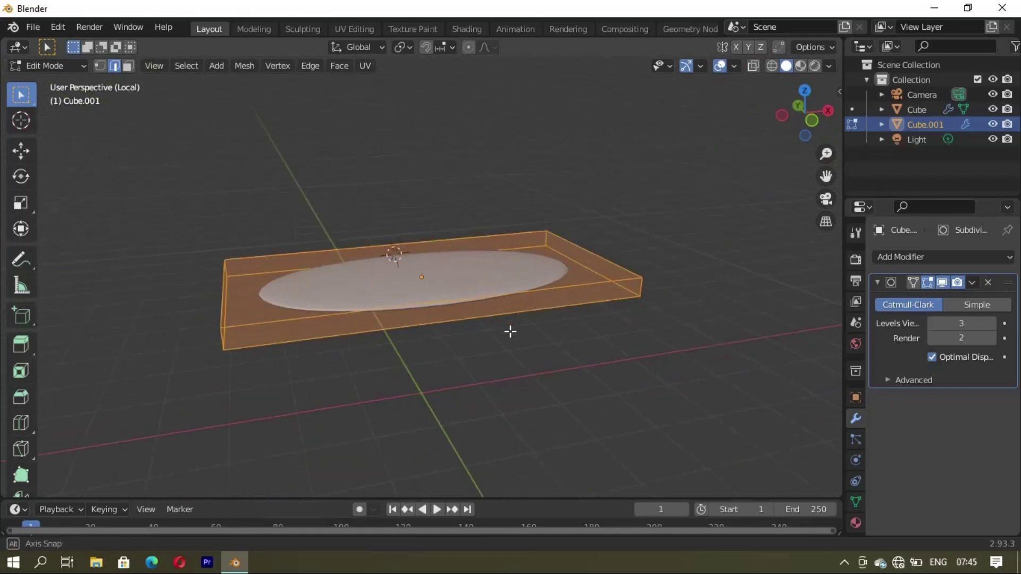
pyautogui.click(433, 328)
pyautogui.rightClick(432, 328)
pyautogui.press('a')
pyautogui.hotkey('ctrl', 'e')
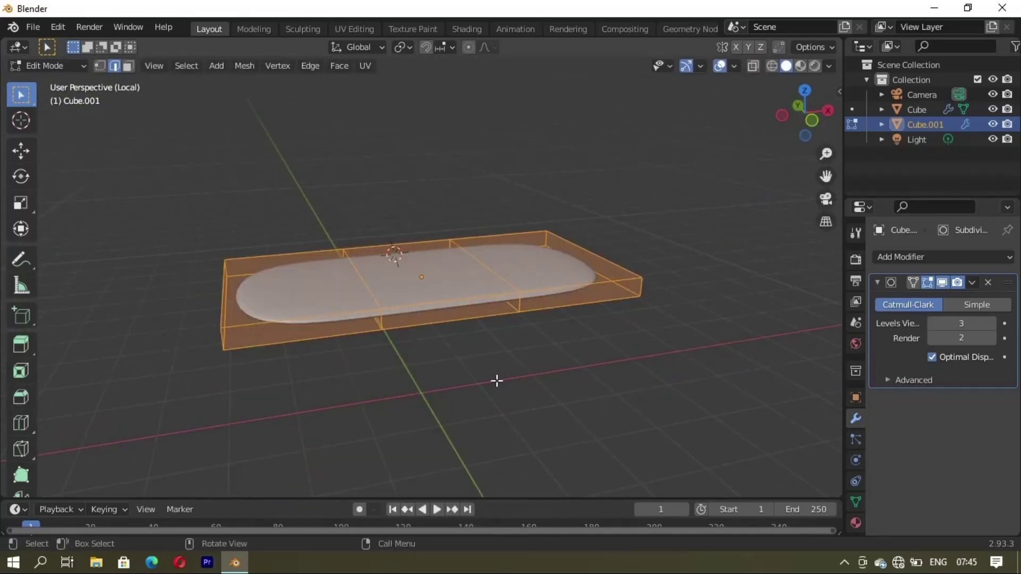
pyautogui.press('s')
pyautogui.press('Escape')
pyautogui.hotkey('ctrl', 'z')
# Step: Spread the first pair of edge loops outward along X toward the lid's ends
pyautogui.press('x')
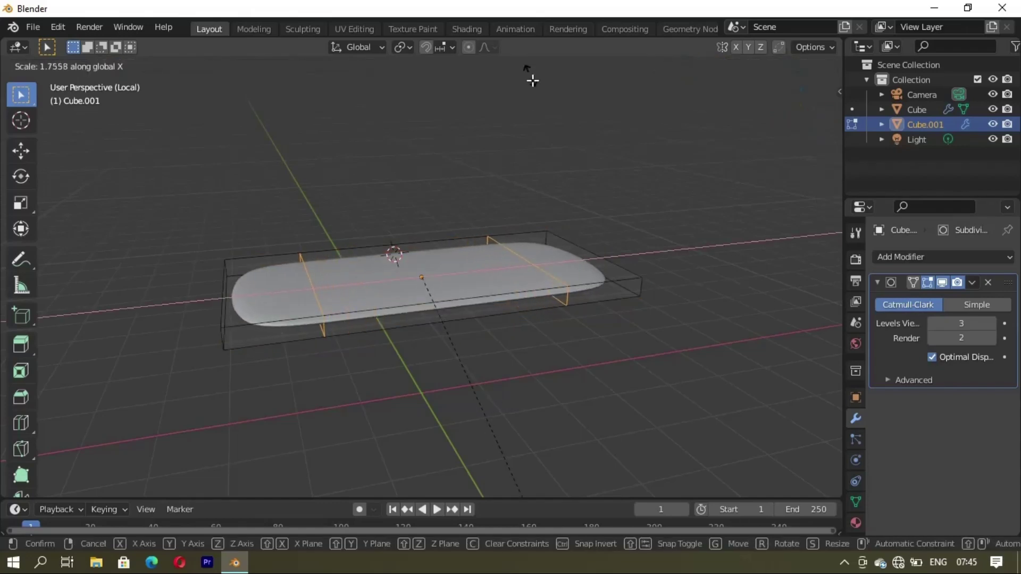
pyautogui.click(585, 221)
pyautogui.click(533, 212)
pyautogui.moveTo(534, 212)
pyautogui.mouseDown(button='middle')
pyautogui.moveTo(446, 237)
pyautogui.moveTo(461, 317)
pyautogui.mouseUp(button='middle')
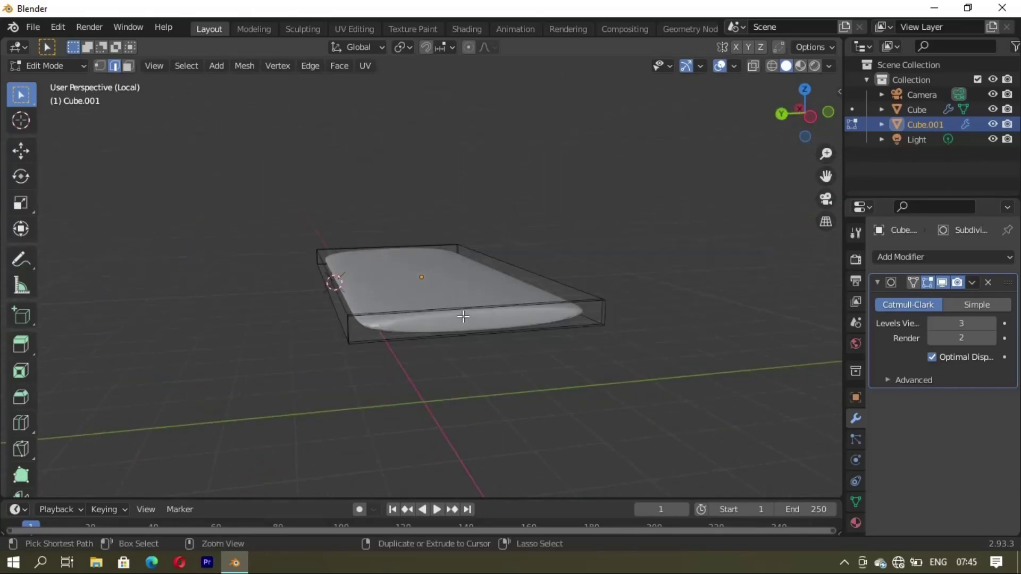
pyautogui.scroll(1, 463, 317)
# Step: Add two centred edge loops the other way, push them outward to square the corners, and leave Edit Mode
pyautogui.click(463, 316)
pyautogui.rightClick(462, 316)
pyautogui.press('s')
pyautogui.press('x')
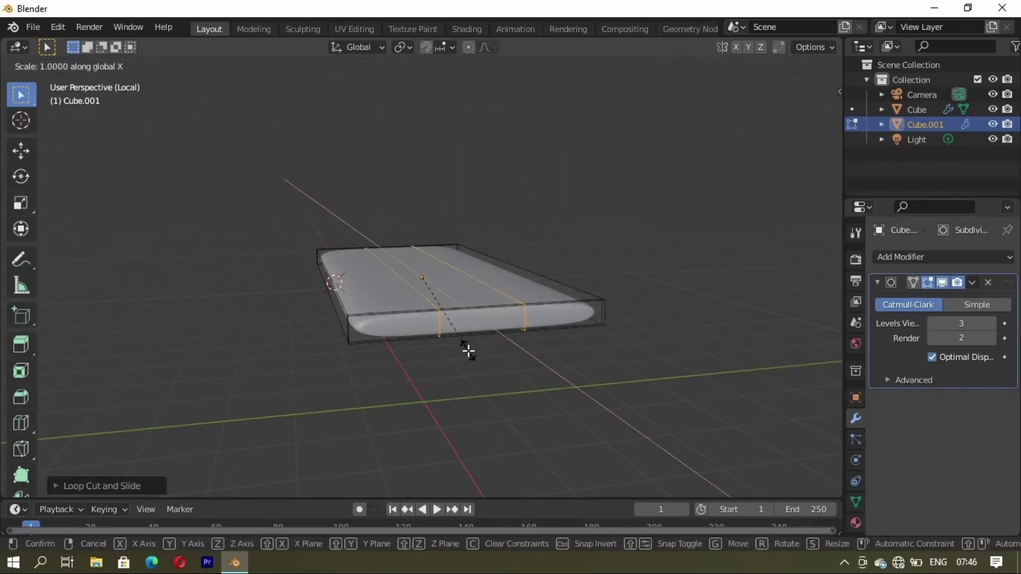
pyautogui.click(535, 66)
pyautogui.moveTo(534, 67)
pyautogui.mouseDown(button='middle')
pyautogui.moveTo(530, 216)
pyautogui.moveTo(518, 240)
pyautogui.moveTo(455, 232)
pyautogui.moveTo(426, 276)
pyautogui.moveTo(538, 234)
pyautogui.moveTo(452, 322)
pyautogui.moveTo(429, 326)
pyautogui.mouseUp(button='middle')
pyautogui.press('Tab')
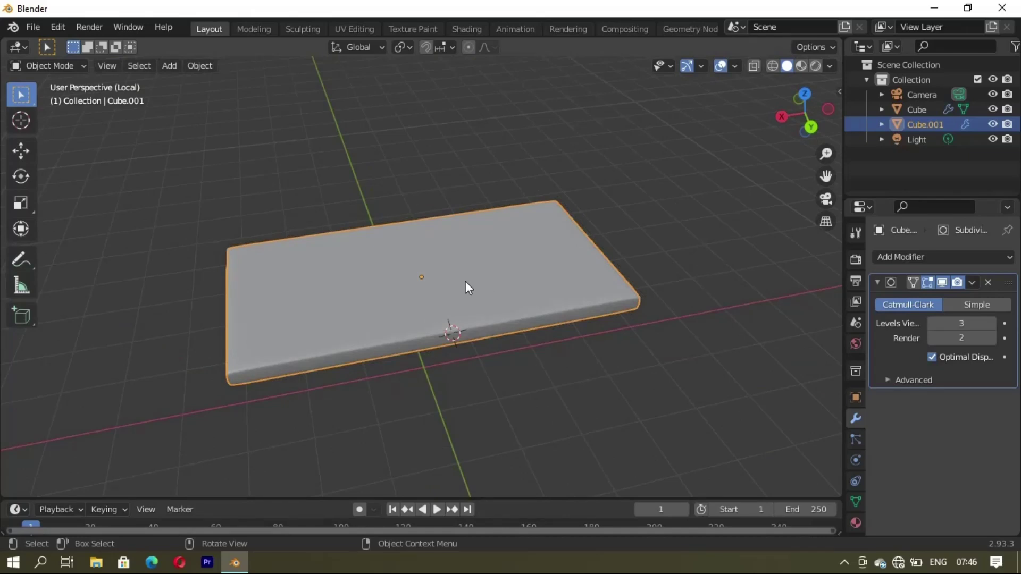
# Step: Shade the lid smooth and leave local view to see the whole lidded box
pyautogui.rightClick(465, 276)
pyautogui.click(464, 277)
pyautogui.moveTo(587, 314)
pyautogui.mouseDown(button='middle')
pyautogui.moveTo(497, 238)
pyautogui.moveTo(438, 302)
pyautogui.moveTo(225, 197)
pyautogui.moveTo(477, 209)
pyautogui.moveTo(426, 208)
pyautogui.moveTo(412, 101)
pyautogui.moveTo(533, 110)
pyautogui.moveTo(441, 201)
pyautogui.moveTo(441, 154)
pyautogui.moveTo(415, 175)
pyautogui.moveTo(423, 96)
pyautogui.moveTo(432, 205)
pyautogui.mouseUp(button='middle')
pyautogui.press('KP_Divide')
pyautogui.scroll(5, 449, 188)
pyautogui.scroll(-5, 440, 152)
pyautogui.moveTo(438, 276)
pyautogui.mouseDown(button='middle')
pyautogui.moveTo(289, 266)
pyautogui.moveTo(495, 269)
pyautogui.moveTo(422, 271)
pyautogui.moveTo(382, 242)
pyautogui.moveTo(364, 169)
pyautogui.moveTo(257, 235)
pyautogui.moveTo(432, 257)
pyautogui.moveTo(395, 270)
pyautogui.moveTo(405, 278)
pyautogui.moveTo(367, 276)
pyautogui.moveTo(346, 255)
pyautogui.moveTo(353, 194)
pyautogui.moveTo(330, 213)
pyautogui.mouseUp(button='middle')
# Step: Briefly check the lid's mesh in Edit Mode from a side view, then return to Object Mode
pyautogui.press('Tab')
pyautogui.scroll(2, 325, 212)
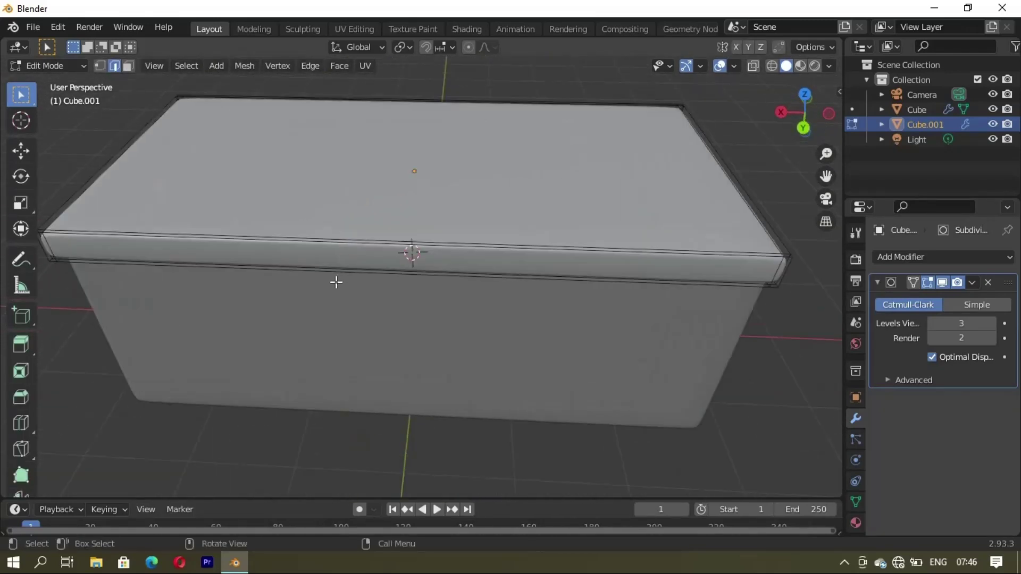
pyautogui.moveTo(336, 282)
pyautogui.mouseDown(button='middle')
pyautogui.moveTo(351, 298)
pyautogui.moveTo(463, 248)
pyautogui.moveTo(406, 190)
pyautogui.moveTo(446, 230)
pyautogui.moveTo(434, 222)
pyautogui.mouseUp(button='middle')
pyautogui.scroll(-2, 406, 189)
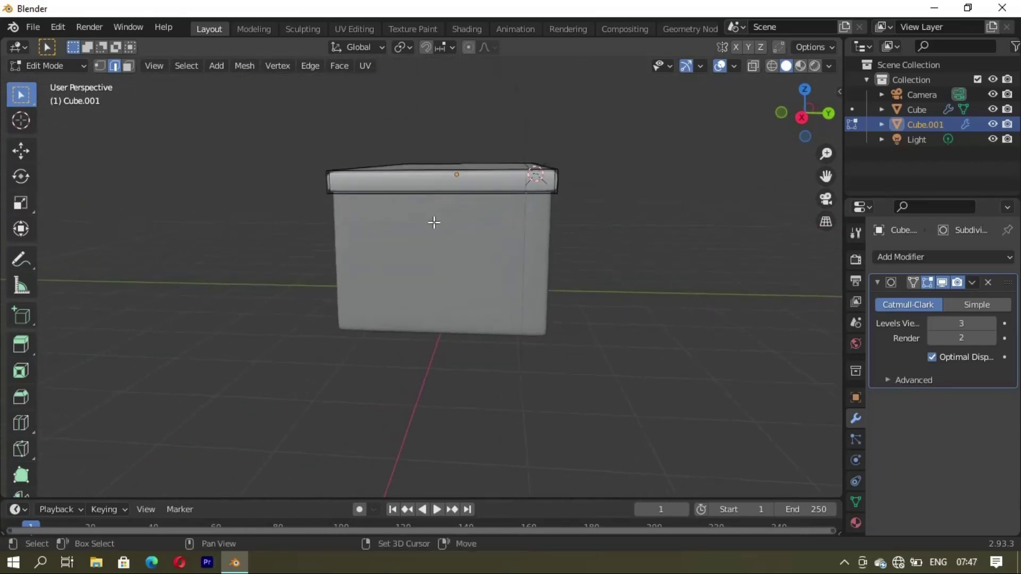
pyautogui.hotkey('shift', 'a')
pyautogui.press('Escape')
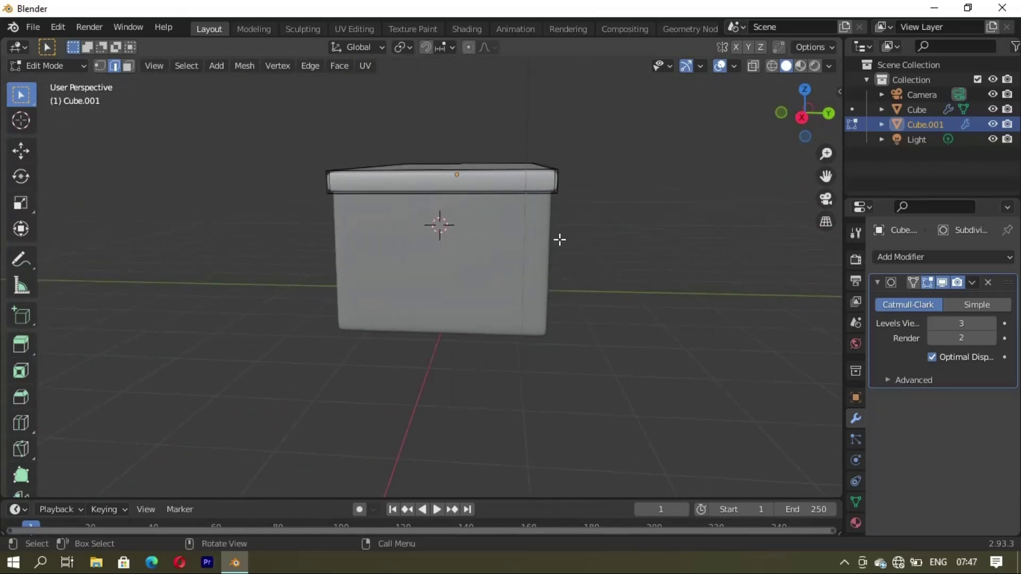
pyautogui.press('Tab')
pyautogui.hotkey('shift', 'a')
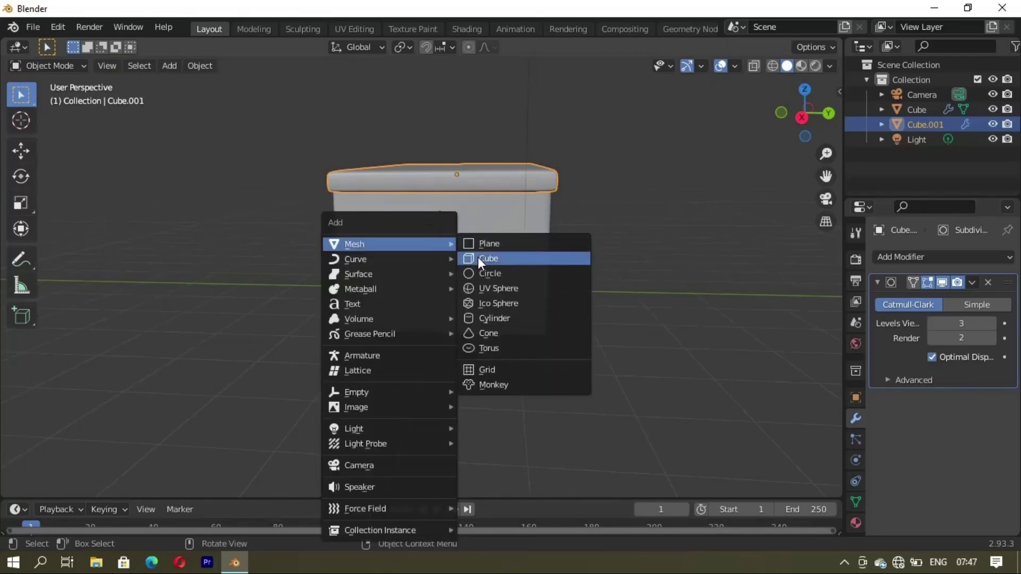
pyautogui.click(482, 344)
pyautogui.moveTo(470, 349)
pyautogui.mouseDown(button='middle')
pyautogui.moveTo(436, 371)
pyautogui.moveTo(359, 367)
pyautogui.moveTo(444, 337)
pyautogui.moveTo(391, 337)
pyautogui.moveTo(405, 330)
pyautogui.moveTo(344, 348)
pyautogui.moveTo(319, 339)
pyautogui.moveTo(371, 380)
pyautogui.mouseUp(button='middle')
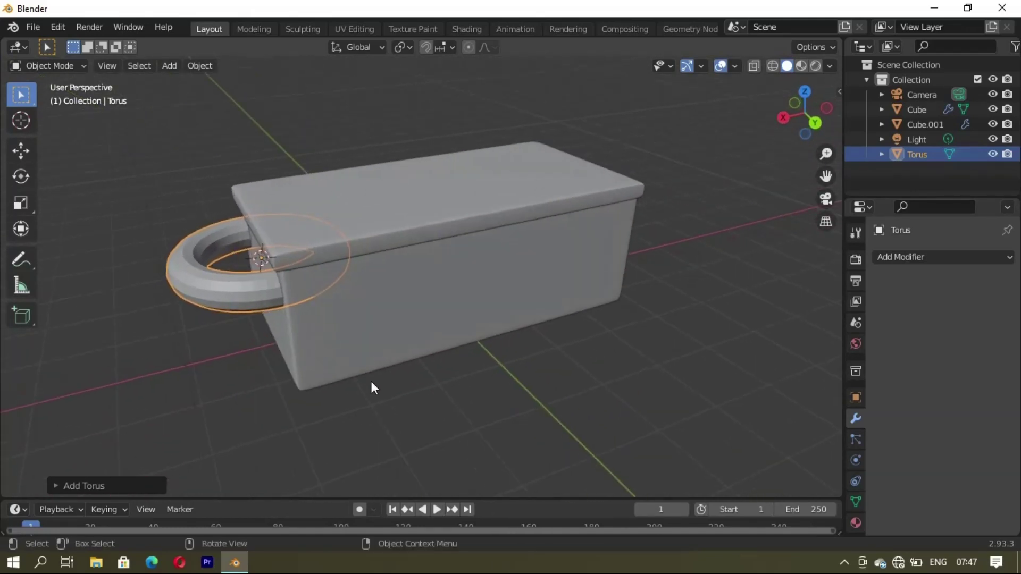
pyautogui.press('s')
pyautogui.press('x')
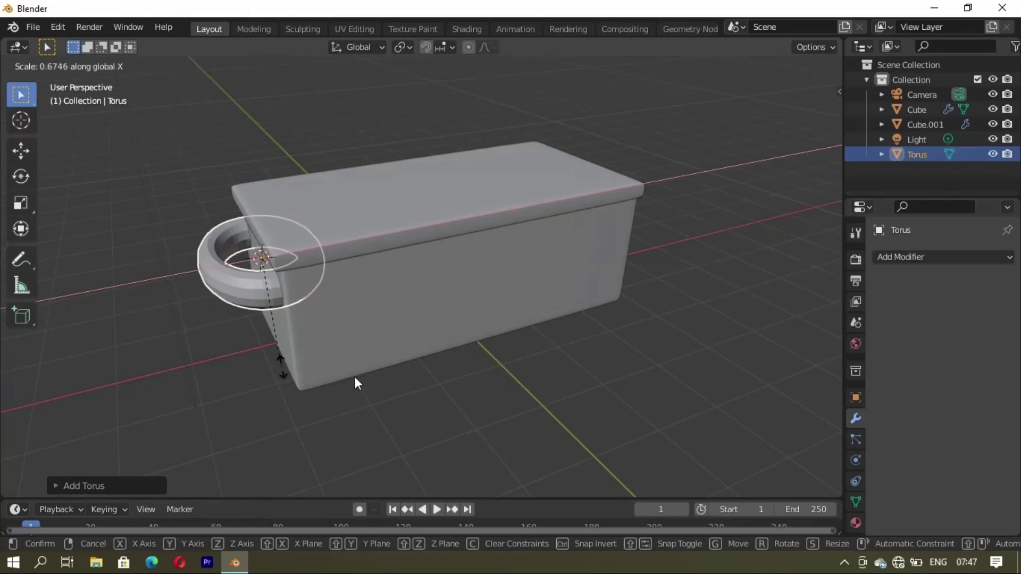
pyautogui.click(318, 376)
pyautogui.press('x')
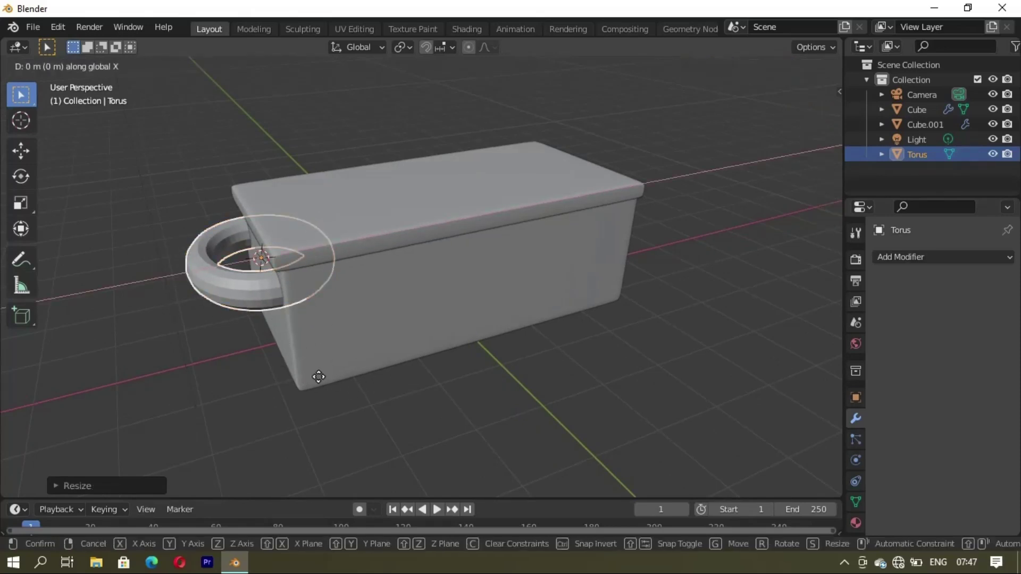
pyautogui.click(290, 366)
pyautogui.moveTo(225, 378)
pyautogui.mouseDown(button='middle')
pyautogui.moveTo(393, 375)
pyautogui.moveTo(464, 389)
pyautogui.moveTo(221, 335)
pyautogui.moveTo(273, 306)
pyautogui.mouseUp(button='middle')
pyautogui.press('Delete')
pyautogui.hotkey('shift', 'a')
pyautogui.moveTo(231, 247)
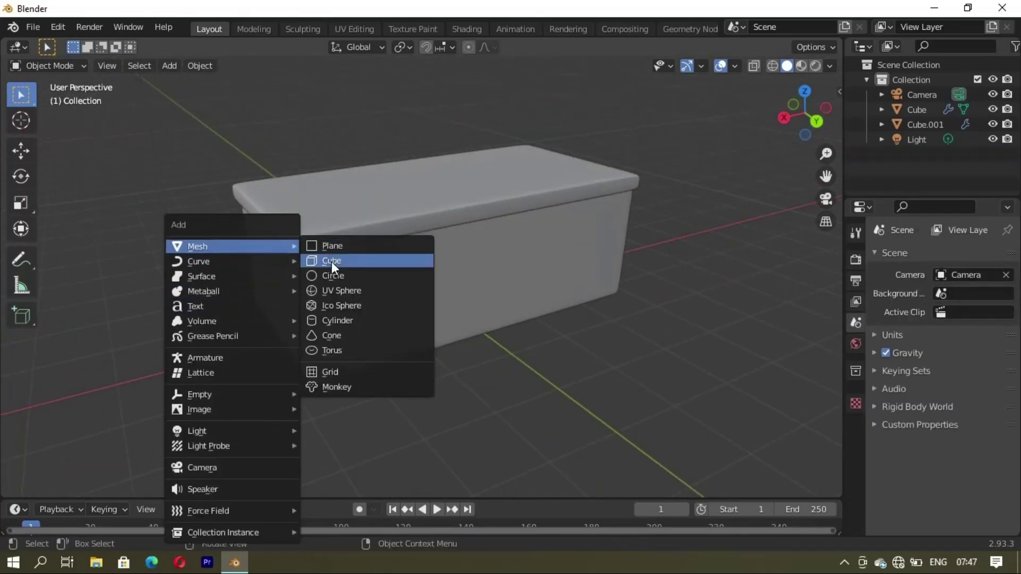
# Step: Add a new cube and shrink it down to a small size near the box
pyautogui.click(330, 261)
pyautogui.press('s')
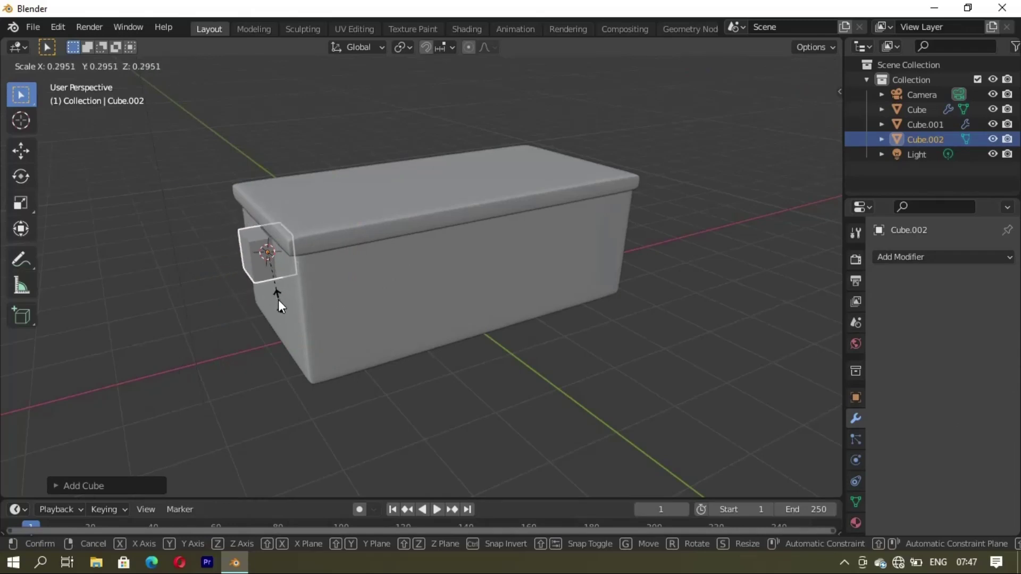
pyautogui.click(279, 298)
pyautogui.moveTo(279, 299)
pyautogui.mouseDown(button='middle')
pyautogui.moveTo(263, 320)
pyautogui.moveTo(387, 317)
pyautogui.mouseUp(button='middle')
pyautogui.press('s')
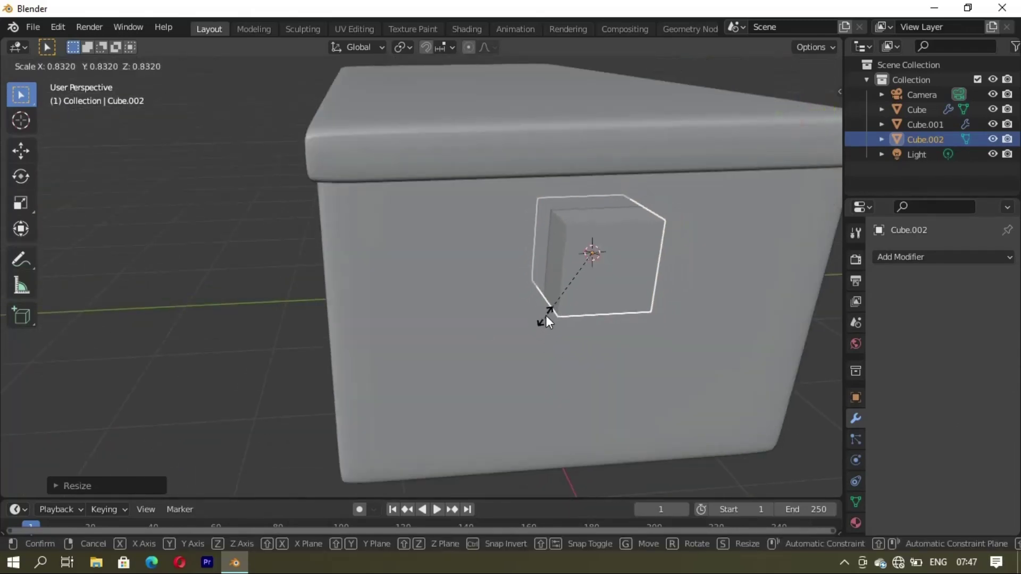
pyautogui.click(558, 298)
# Step: Stretch the cube along Y and flatten it along X into a long, thin block
pyautogui.press('s')
pyautogui.press('x')
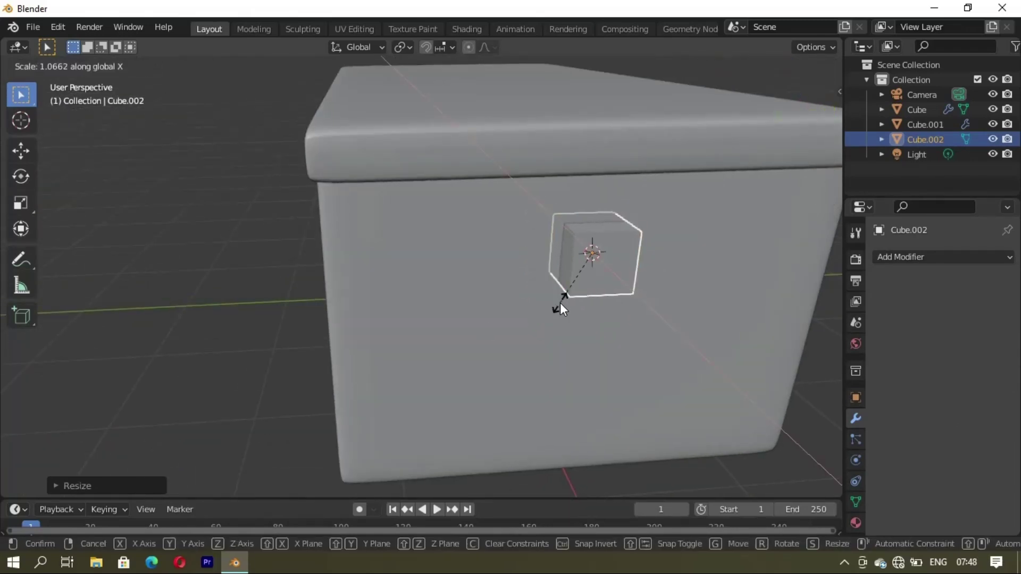
pyautogui.press('y')
pyautogui.click(461, 329)
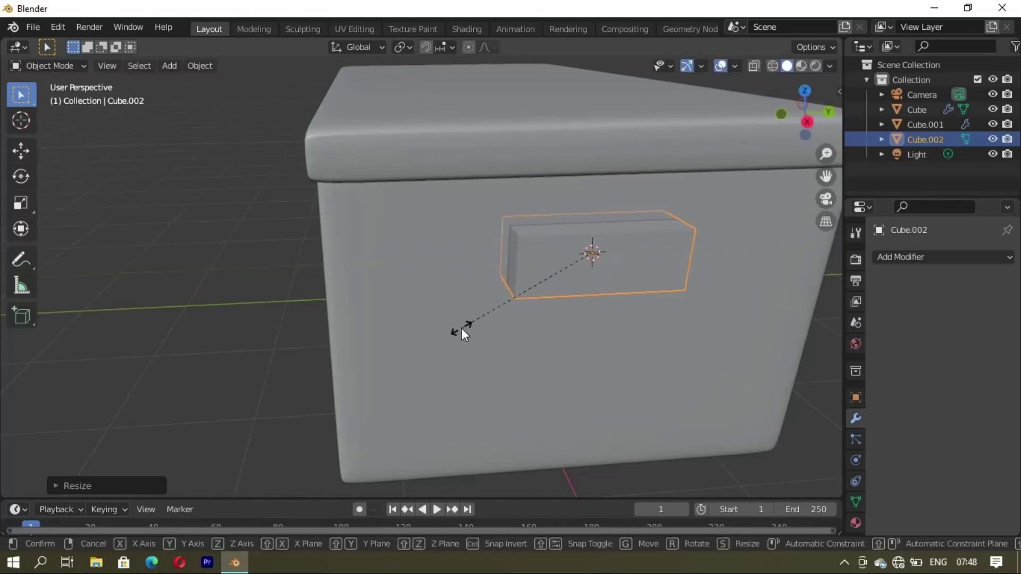
pyautogui.press('s')
pyautogui.press('x')
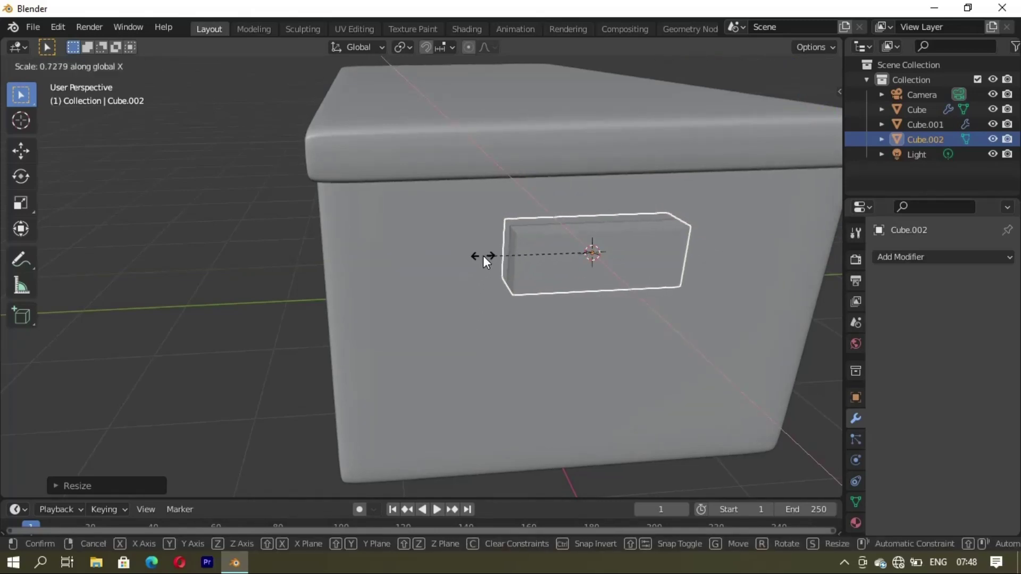
pyautogui.click(492, 247)
pyautogui.moveTo(491, 246); pyautogui.dragTo(521, 293, button='middle')
pyautogui.moveTo(344, 349)
pyautogui.mouseDown(button='middle')
pyautogui.moveTo(397, 304)
pyautogui.moveTo(200, 321)
pyautogui.moveTo(250, 325)
pyautogui.moveTo(197, 325)
pyautogui.moveTo(110, 349)
pyautogui.moveTo(300, 332)
pyautogui.moveTo(409, 378)
pyautogui.moveTo(491, 362)
pyautogui.moveTo(576, 367)
pyautogui.mouseUp(button='middle')
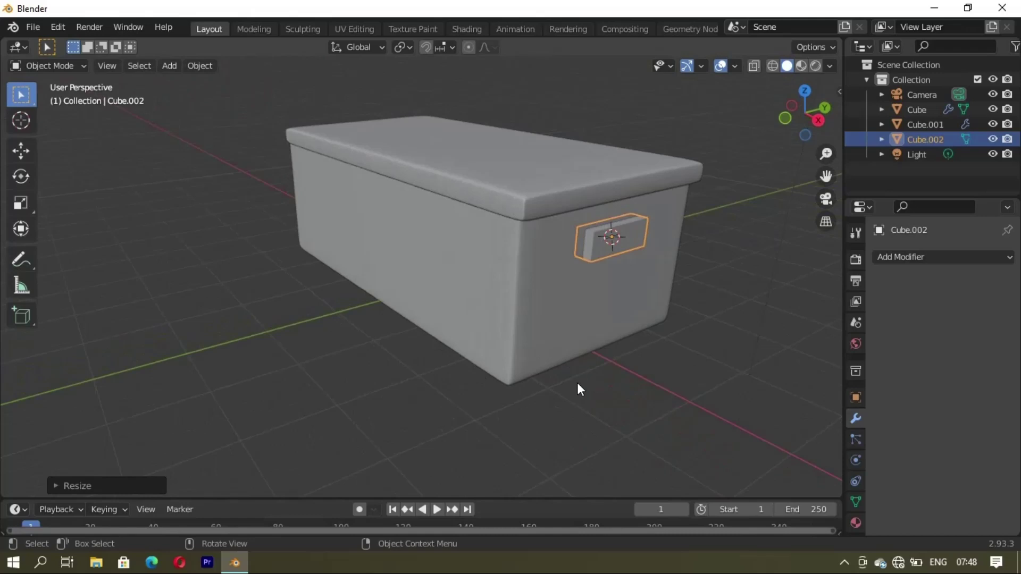
# Step: Move the block along Y and X until it sits flush against the box's end wall
pyautogui.press('g')
pyautogui.press('y')
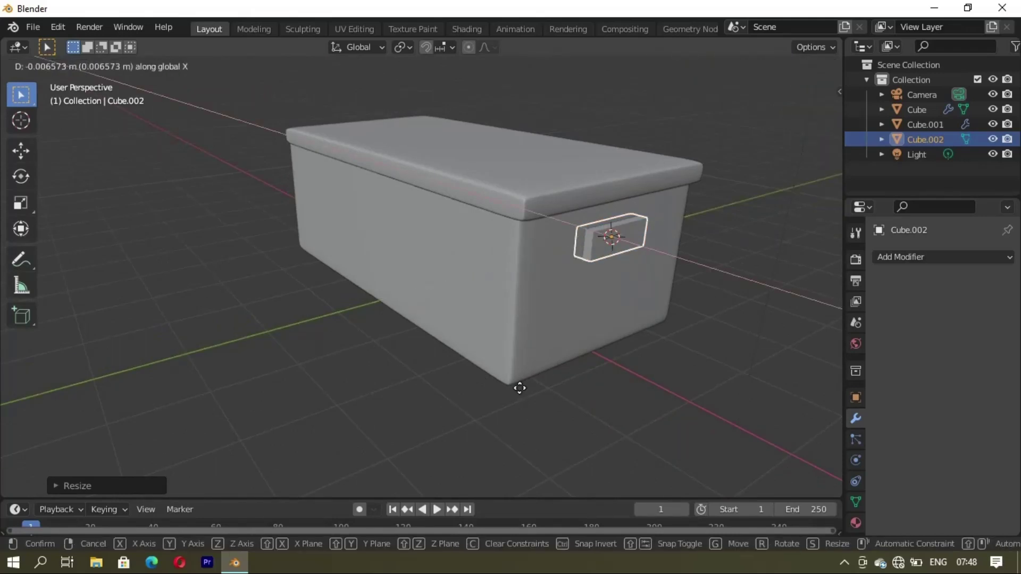
pyautogui.click(526, 391)
pyautogui.moveTo(526, 393); pyautogui.dragTo(519, 345, button='middle')
pyautogui.press('g')
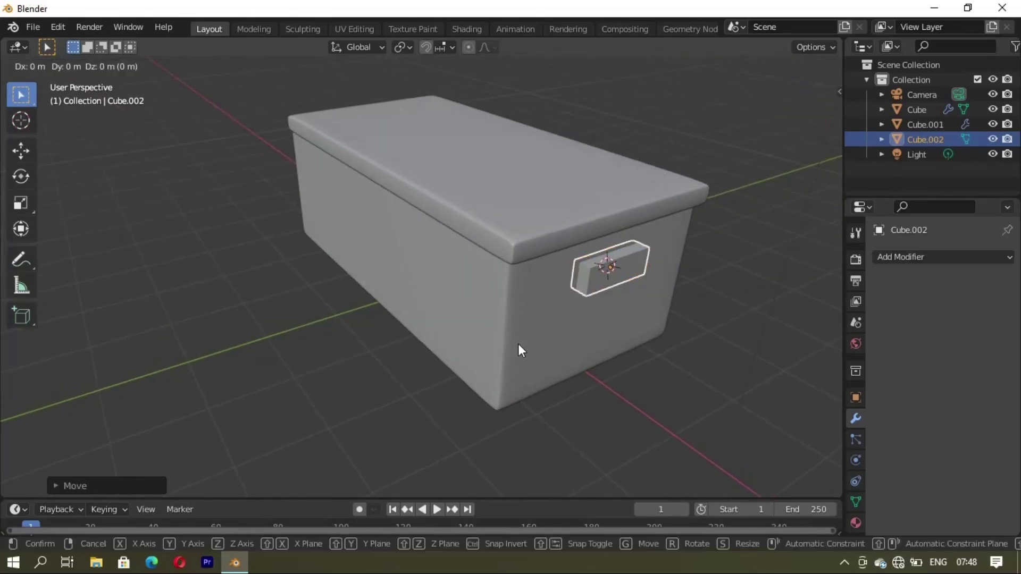
pyautogui.press('x')
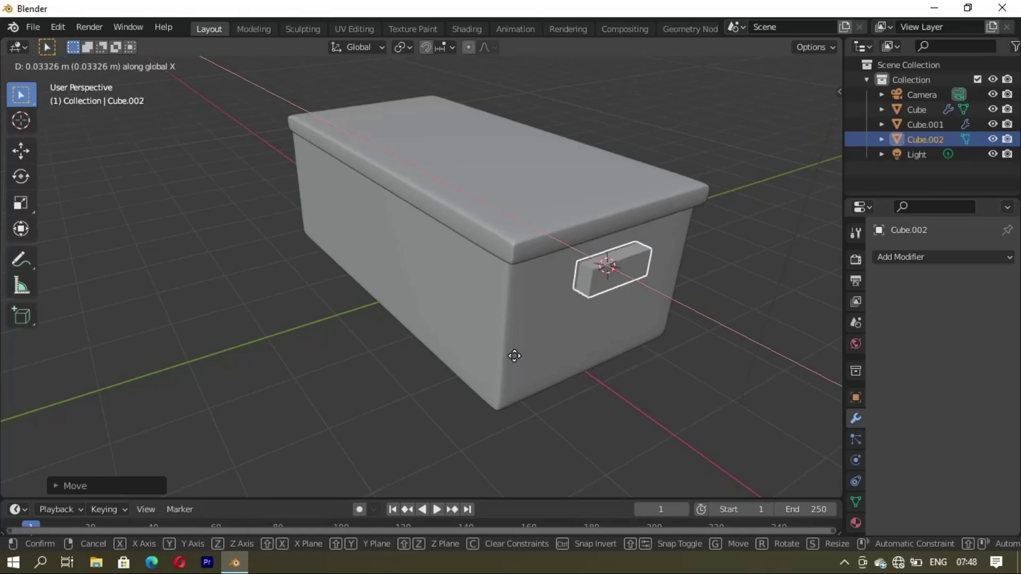
pyautogui.click(515, 355)
pyautogui.moveTo(466, 352); pyautogui.dragTo(339, 292, button='middle')
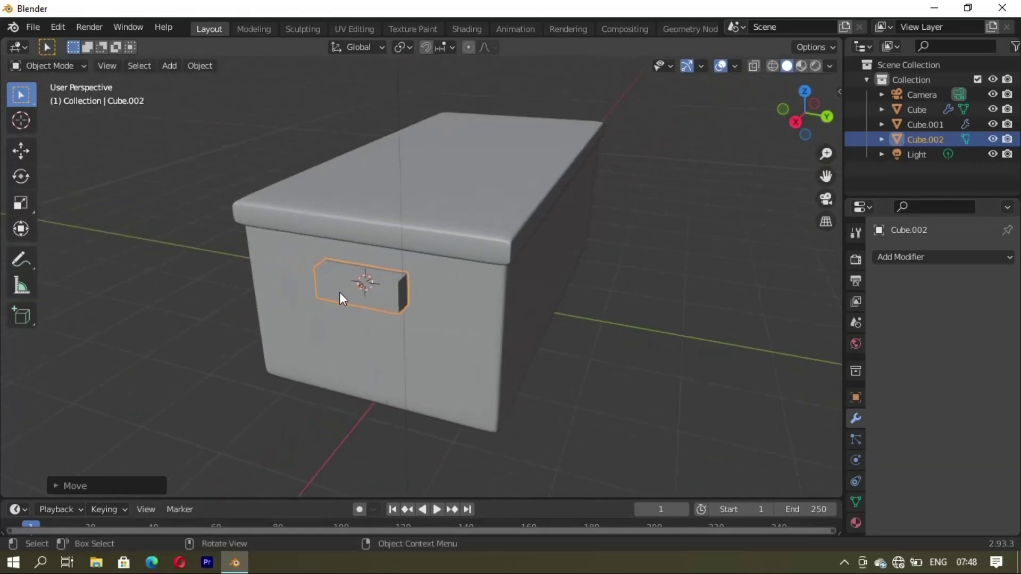
pyautogui.click(339, 292)
# Step: Set the pivot point to Individual Origins and extrude both end faces of the block outward
pyautogui.press('Tab')
pyautogui.scroll(2, 363, 333)
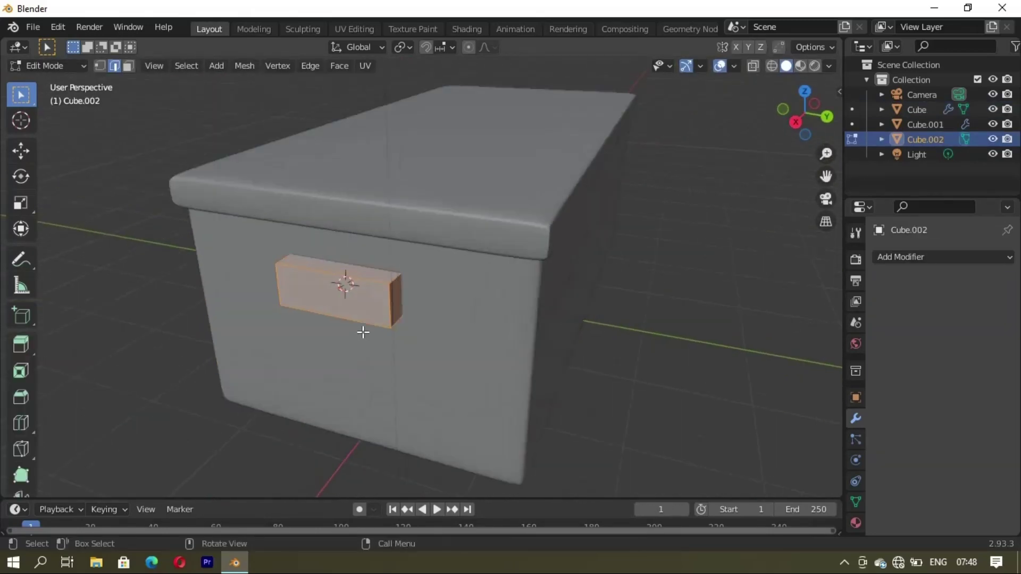
pyautogui.moveTo(363, 332)
pyautogui.mouseDown(button='middle')
pyautogui.moveTo(493, 344)
pyautogui.moveTo(581, 320)
pyautogui.mouseUp(button='middle')
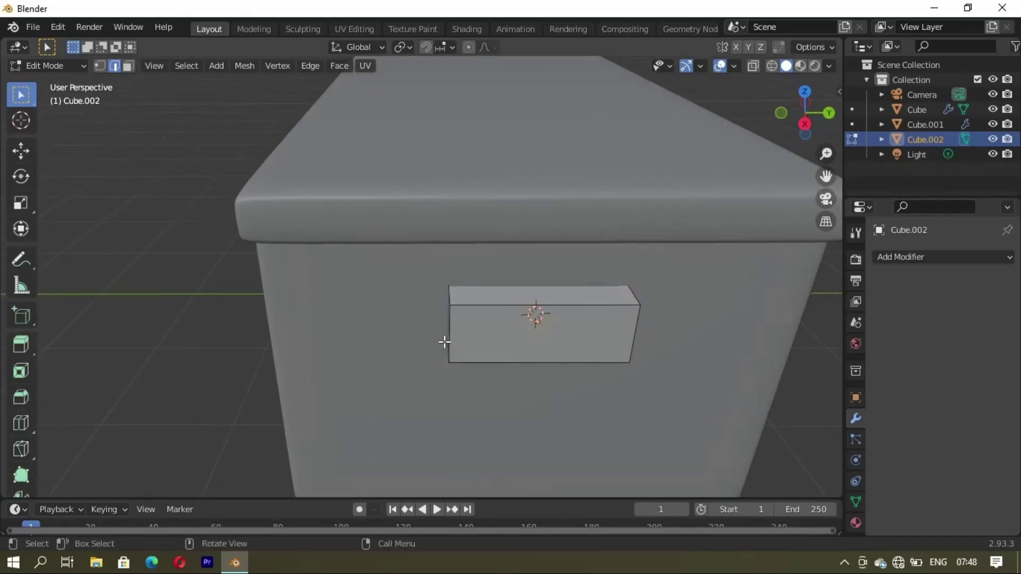
pyautogui.moveTo(444, 342)
pyautogui.mouseDown(button='middle')
pyautogui.moveTo(595, 271)
pyautogui.moveTo(677, 248)
pyautogui.moveTo(319, 256)
pyautogui.moveTo(387, 79)
pyautogui.mouseUp(button='middle')
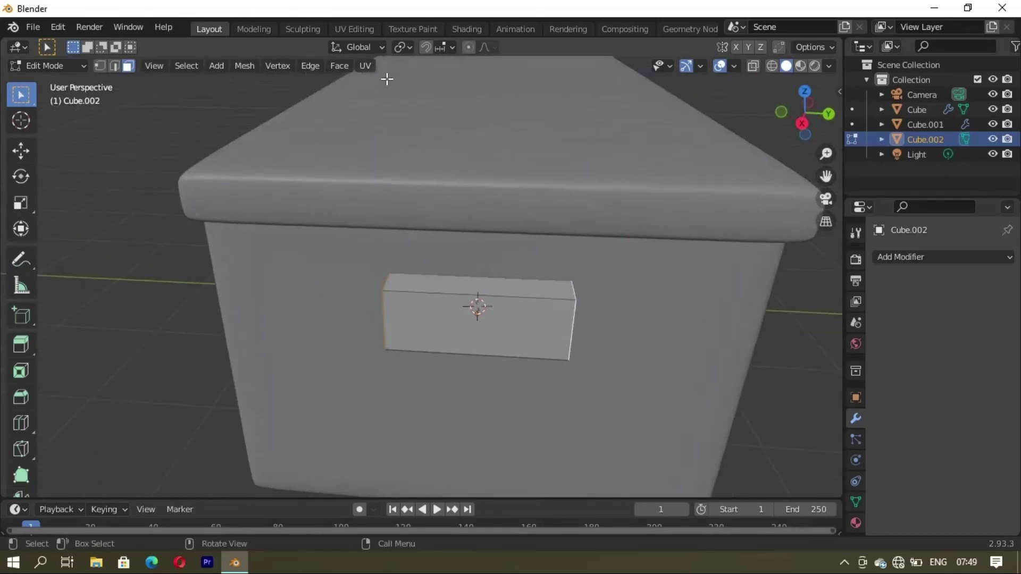
pyautogui.click(406, 47)
pyautogui.click(452, 97)
pyautogui.press('e')
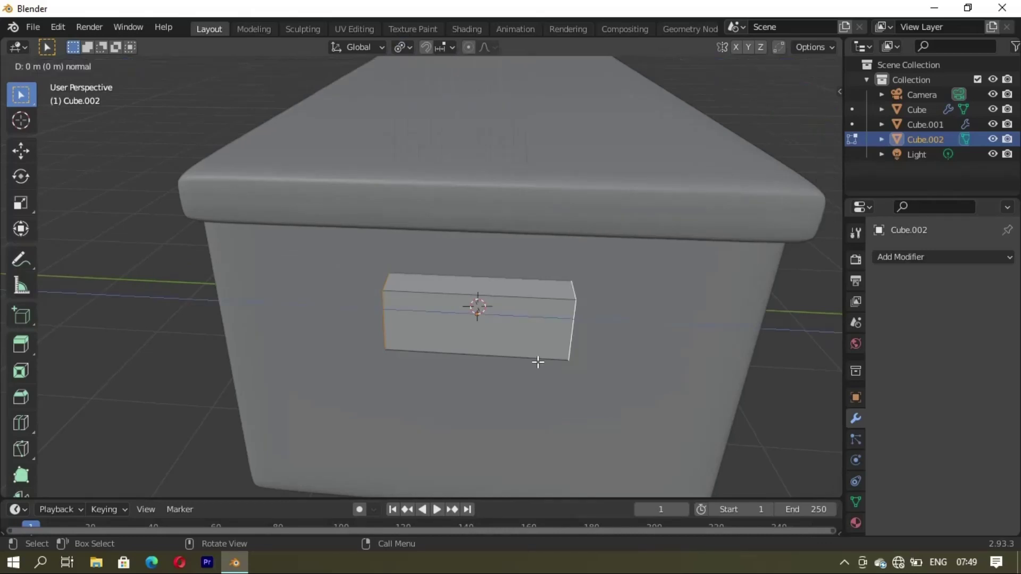
pyautogui.click(509, 325)
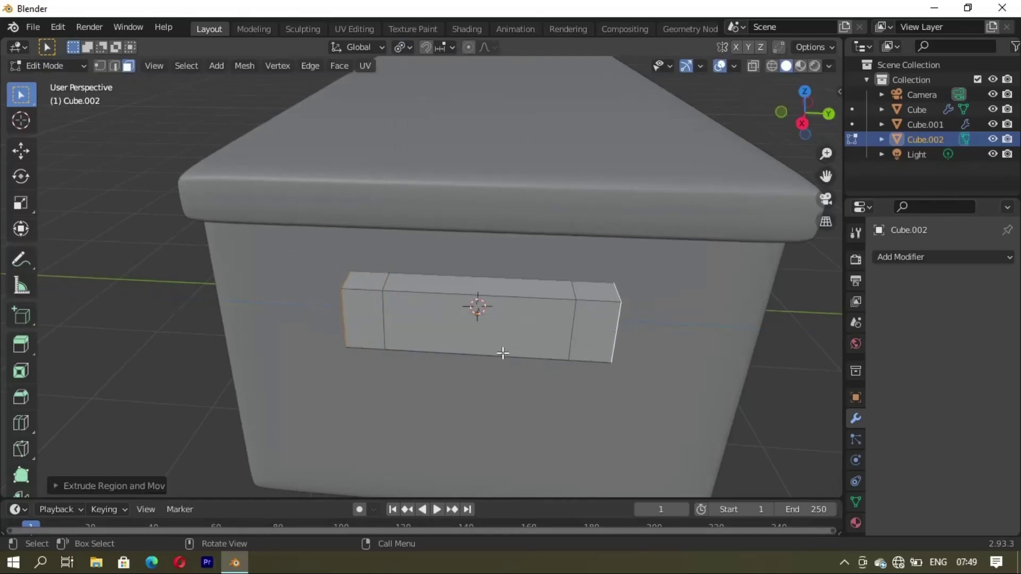
# Step: Inspect the extruded block in local view, switch to vertex select, and return to Object Mode
pyautogui.moveTo(494, 353); pyautogui.dragTo(588, 342, button='middle')
pyautogui.press('KP_Divide')
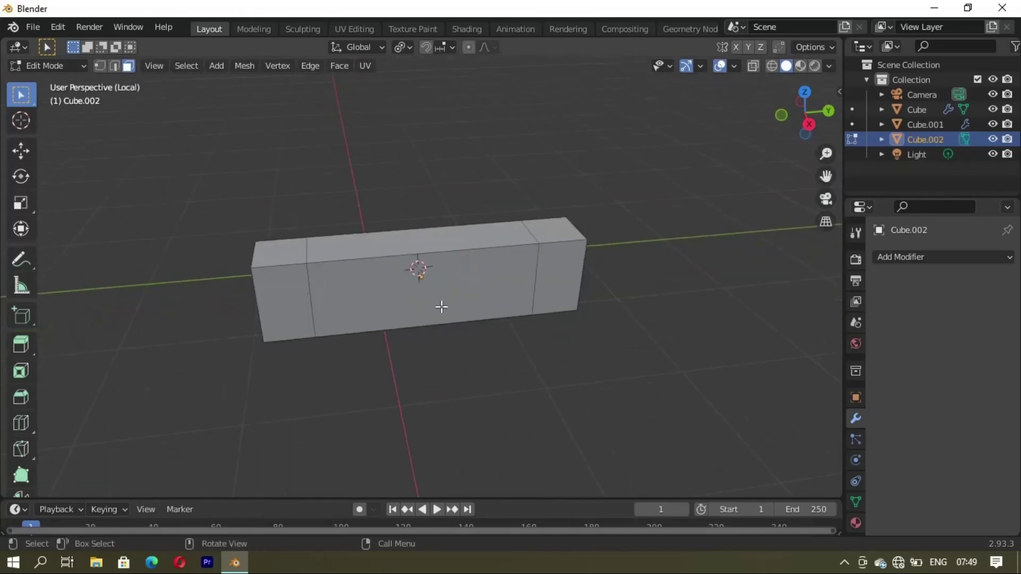
pyautogui.moveTo(440, 303)
pyautogui.mouseDown(button='middle')
pyautogui.moveTo(504, 315)
pyautogui.moveTo(330, 304)
pyautogui.mouseUp(button='middle')
pyautogui.press('1')
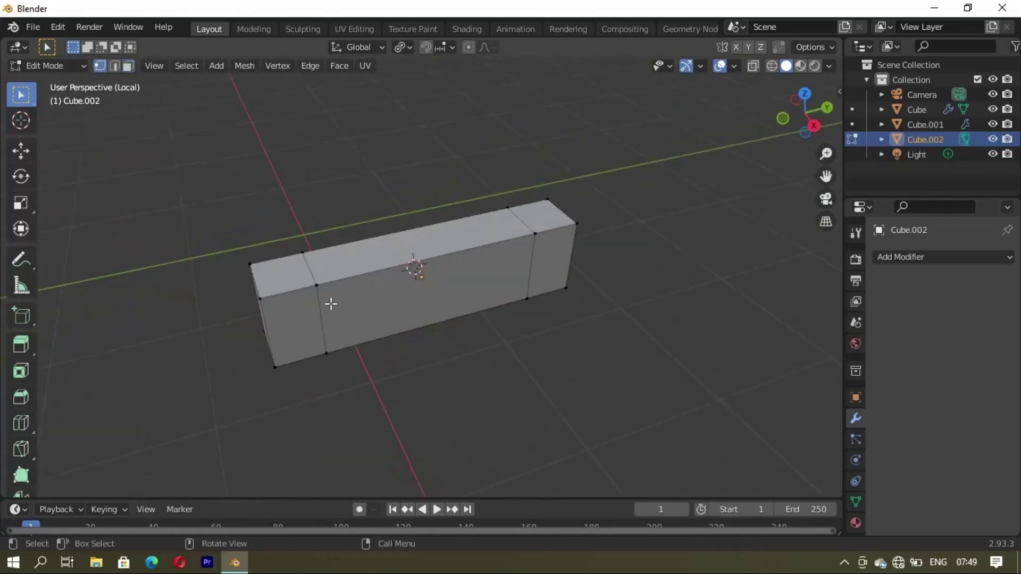
pyautogui.press('KP_Divide')
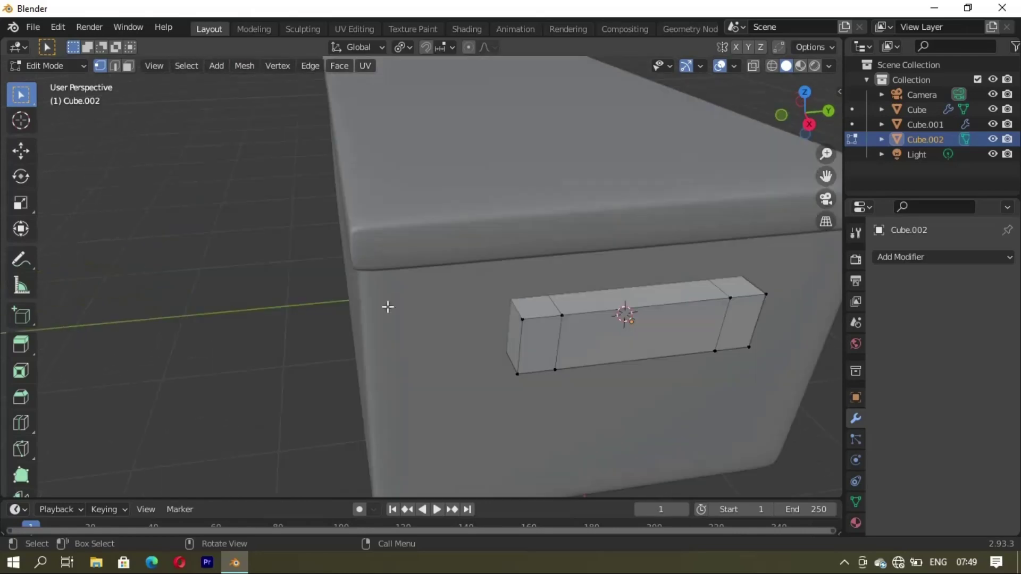
pyautogui.moveTo(567, 333)
pyautogui.mouseDown(button='middle')
pyautogui.moveTo(540, 278)
pyautogui.moveTo(349, 295)
pyautogui.moveTo(469, 314)
pyautogui.mouseUp(button='middle')
pyautogui.press('Tab')
# Step: Shade the handle smooth and turn on Auto Smooth in its mesh data settings
pyautogui.rightClick(100, 253)
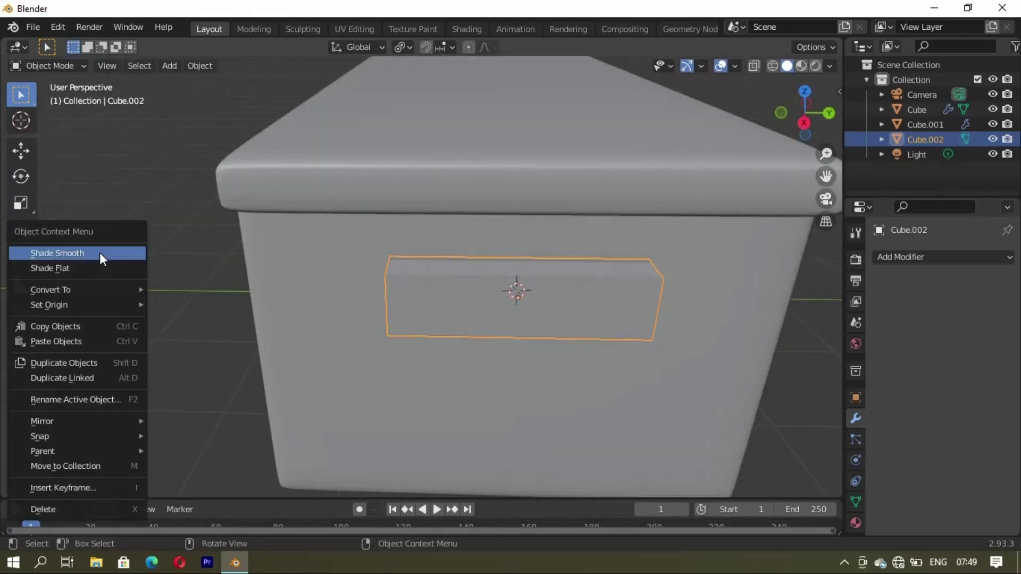
pyautogui.click(100, 253)
pyautogui.click(855, 502)
pyautogui.scroll(-2, 927, 506)
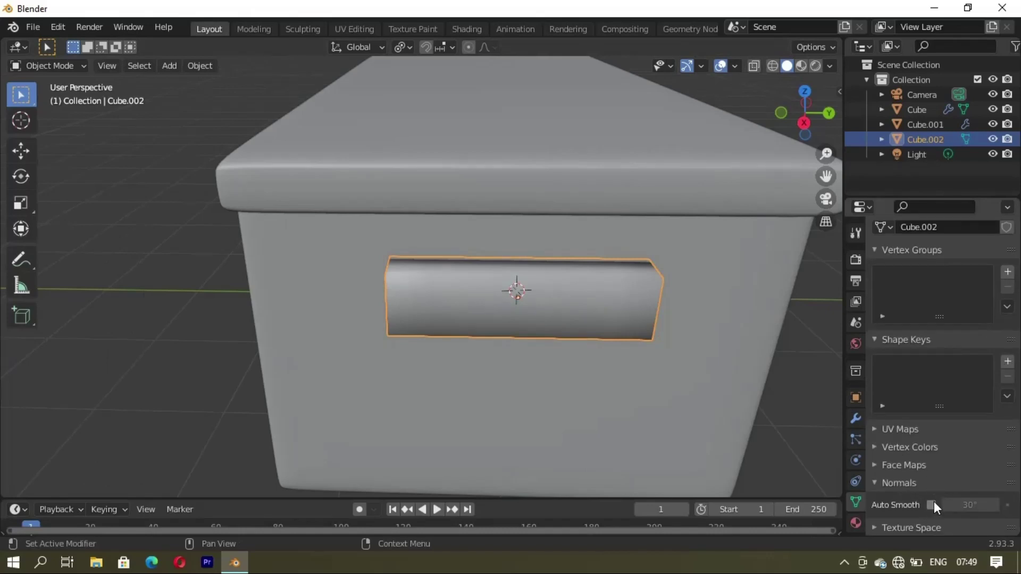
pyautogui.click(931, 504)
pyautogui.scroll(-4, 535, 312)
pyautogui.moveTo(535, 312); pyautogui.dragTo(537, 329, button='middle')
# Step: Add a level-3 Subdivision Surface modifier to the handle and isolate it in Edit Mode
pyautogui.click(855, 418)
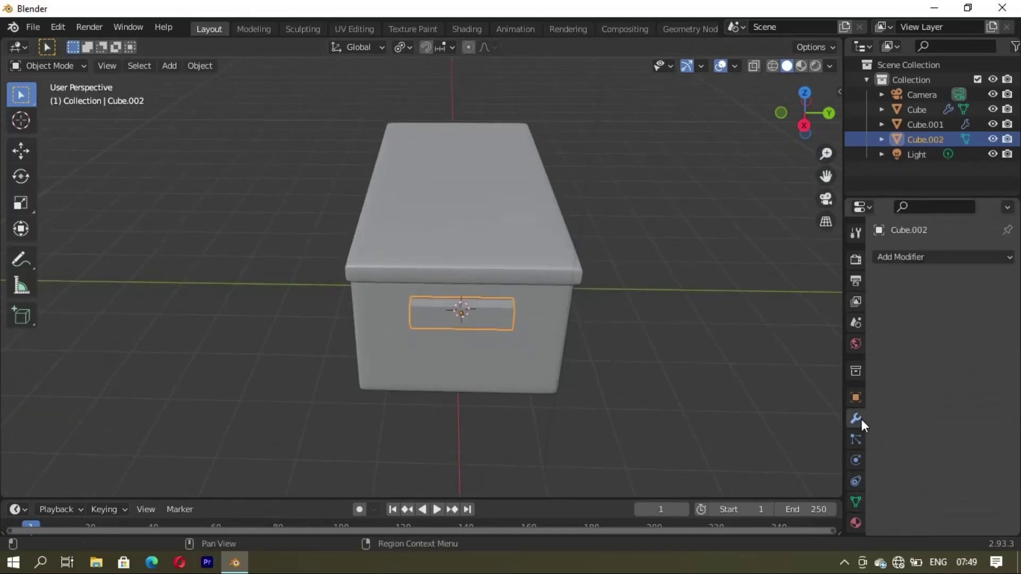
pyautogui.click(923, 256)
pyautogui.click(745, 523)
pyautogui.click(992, 322)
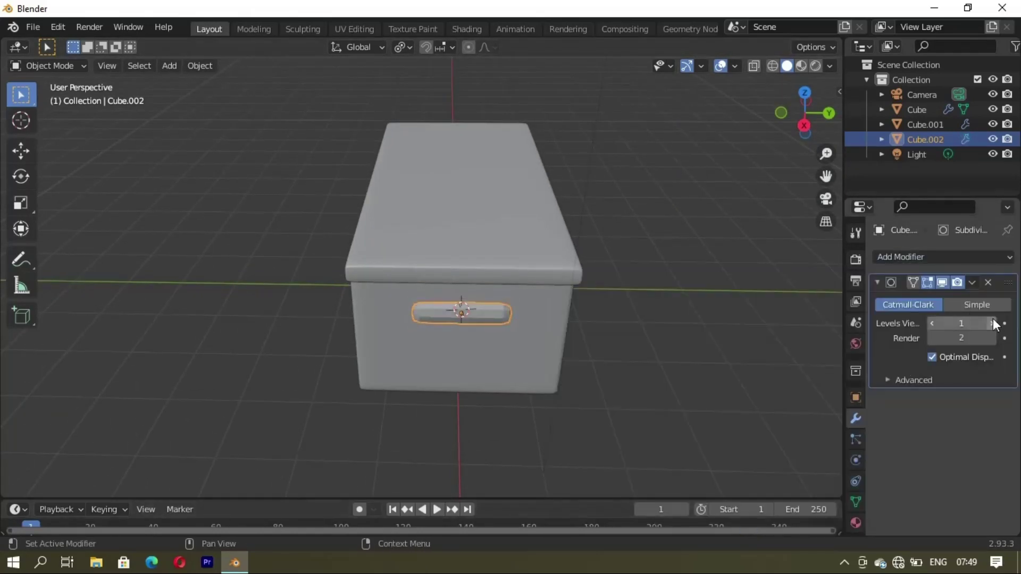
pyautogui.press('Tab')
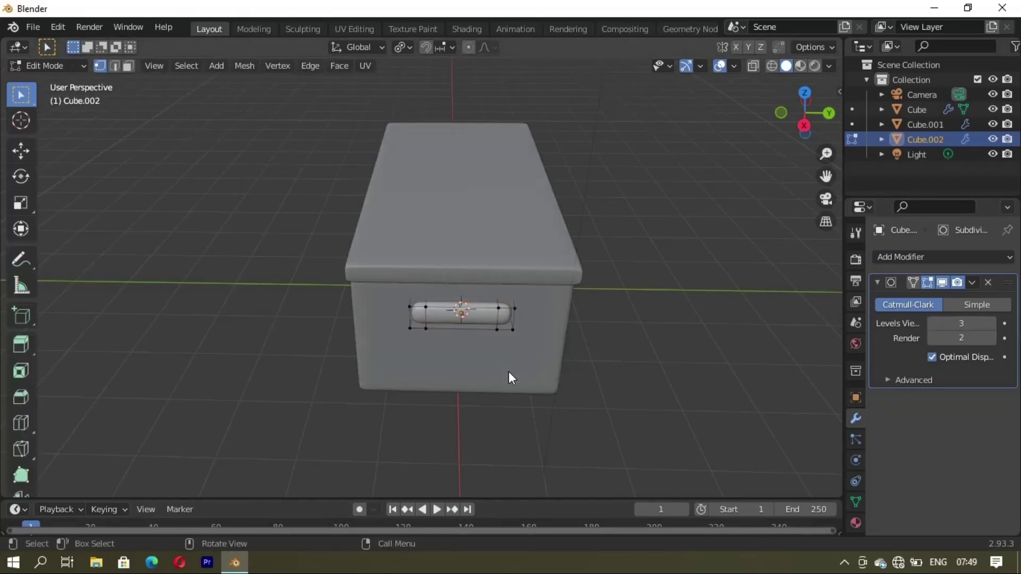
pyautogui.moveTo(509, 372); pyautogui.dragTo(537, 326, button='middle')
pyautogui.press('KP_Divide')
pyautogui.moveTo(608, 392)
pyautogui.mouseDown(button='middle')
pyautogui.moveTo(533, 290)
pyautogui.moveTo(530, 257)
pyautogui.mouseUp(button='middle')
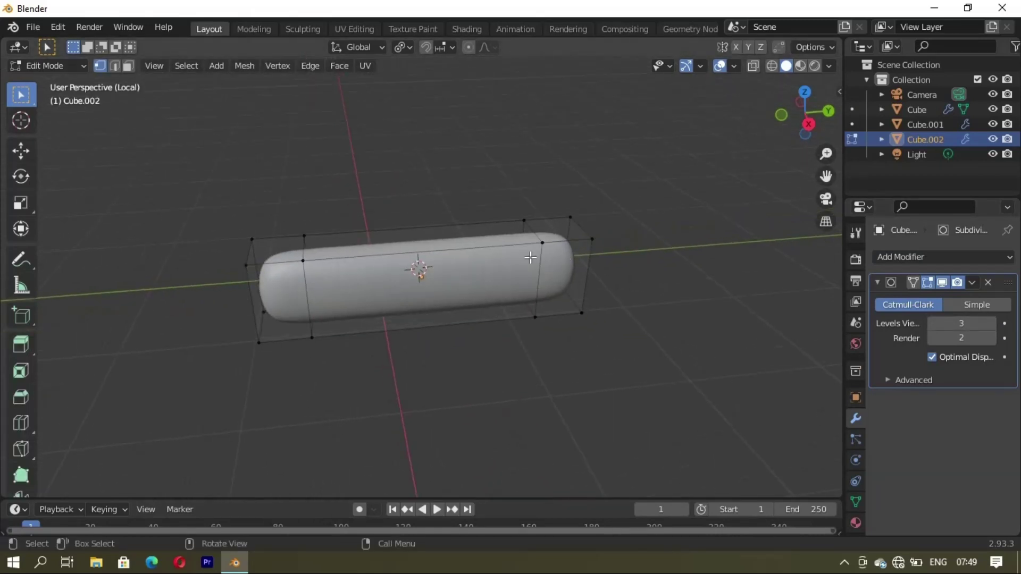
# Step: Add loop cuts near the handle's end and a horizontal loop around the bar
pyautogui.hotkey('ctrl', 'r')
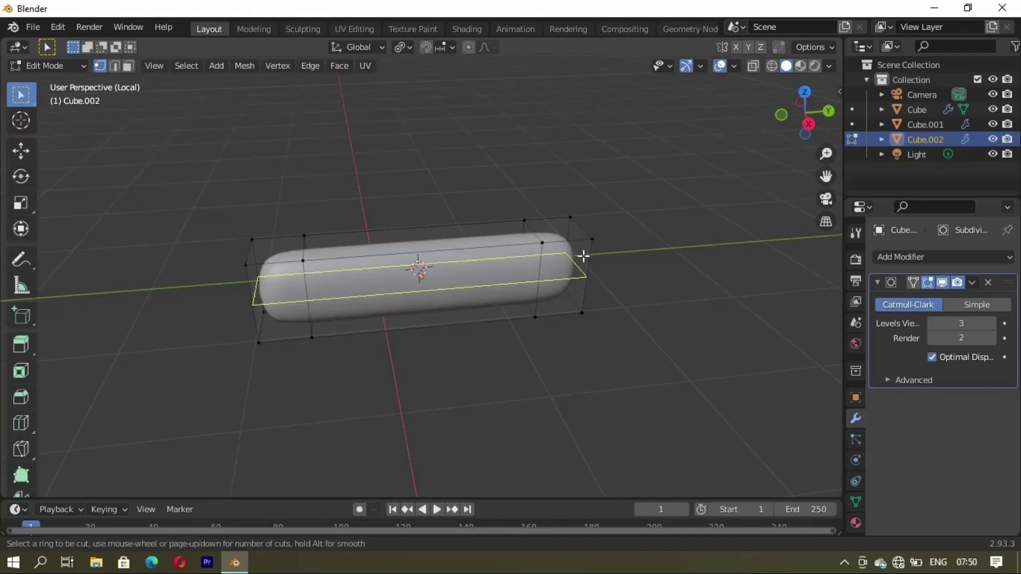
pyautogui.click(593, 272)
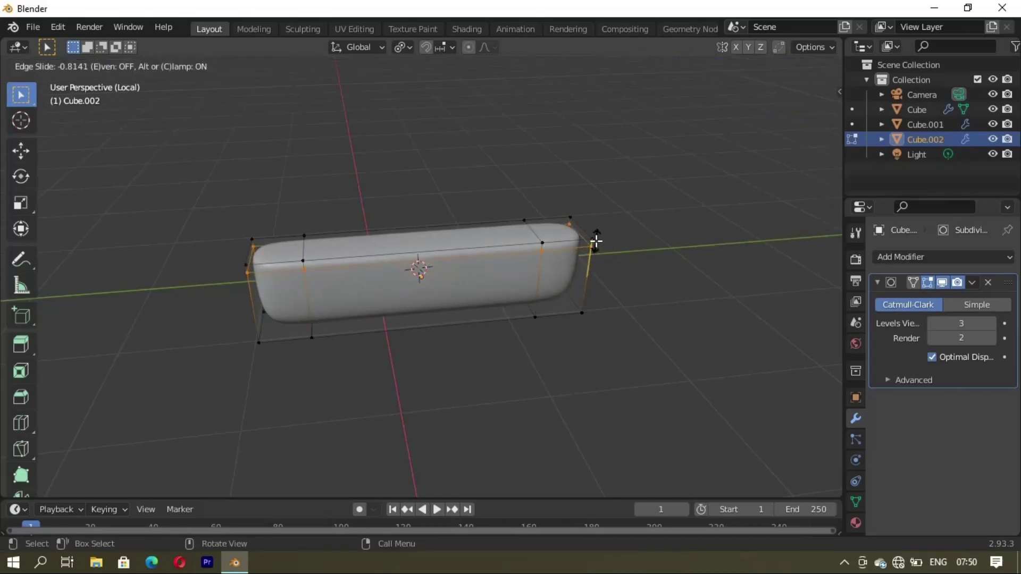
pyautogui.click(596, 239)
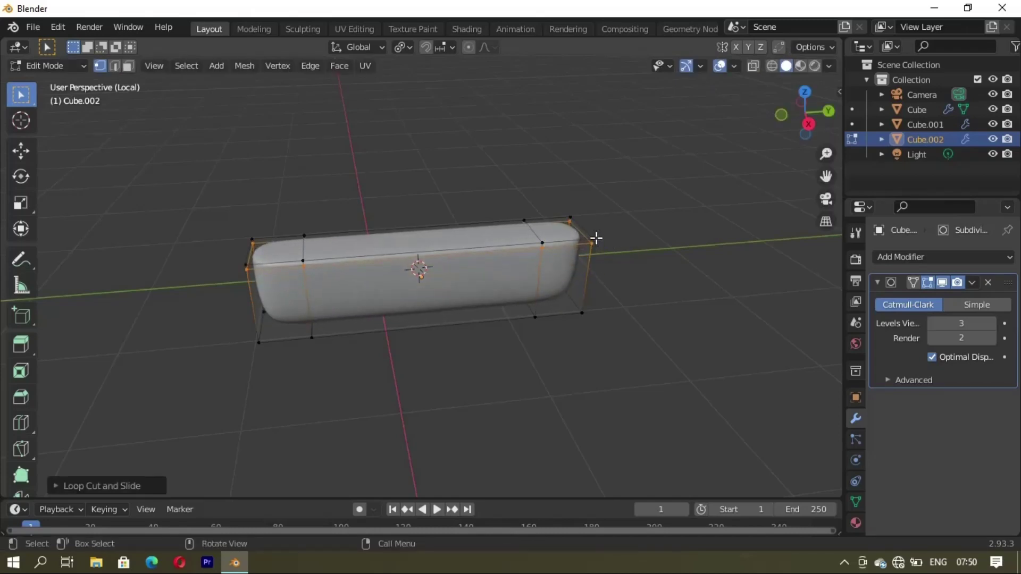
pyautogui.hotkey('ctrl', 'r')
pyautogui.click(269, 318)
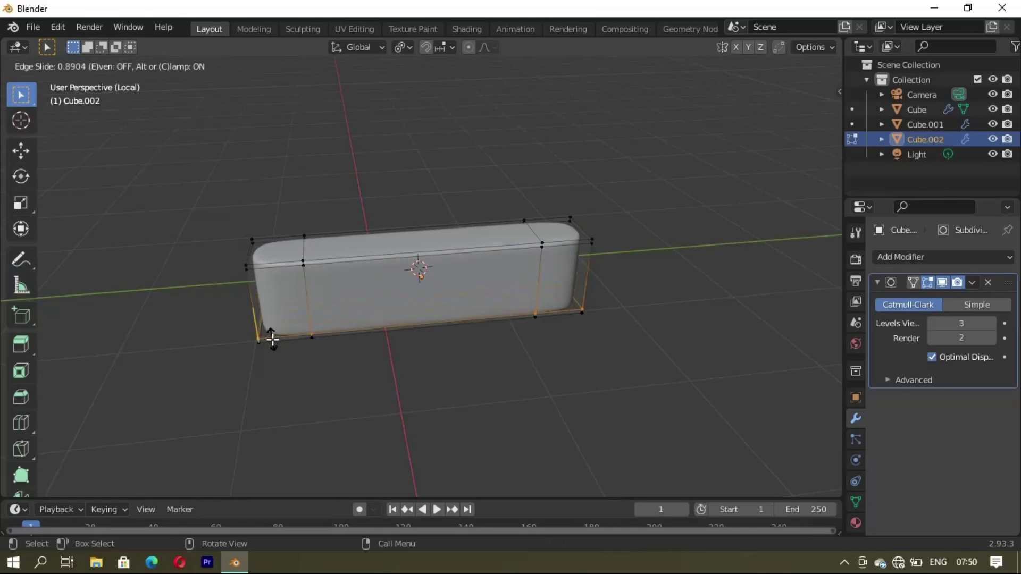
pyautogui.click(273, 340)
pyautogui.moveTo(282, 337)
pyautogui.mouseDown(button='middle')
pyautogui.moveTo(319, 303)
pyautogui.moveTo(258, 333)
pyautogui.mouseUp(button='middle')
# Step: Add supporting loop cuts near the bar's left and right ends to tighten them
pyautogui.hotkey('ctrl', 'r')
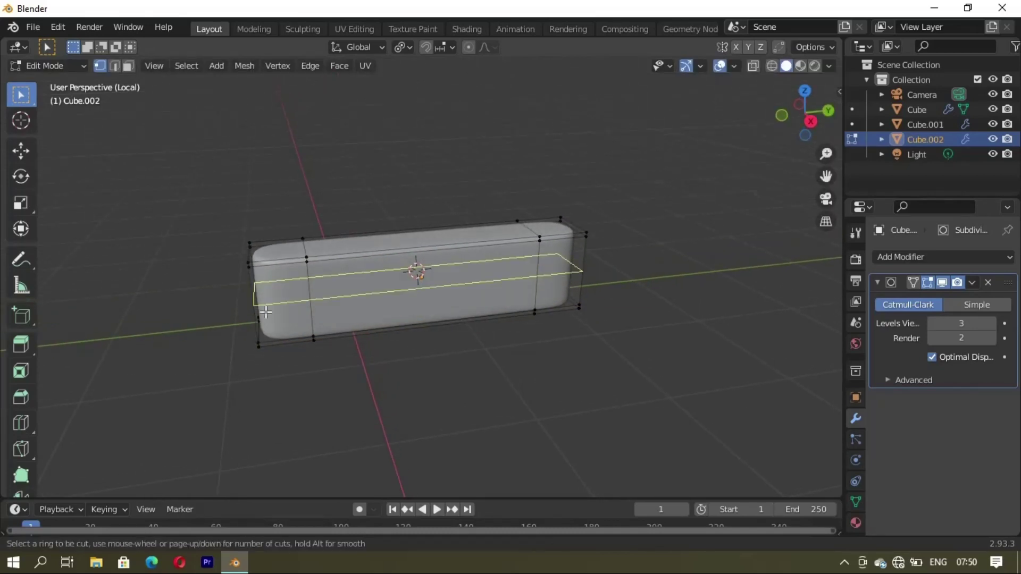
pyautogui.click(276, 272)
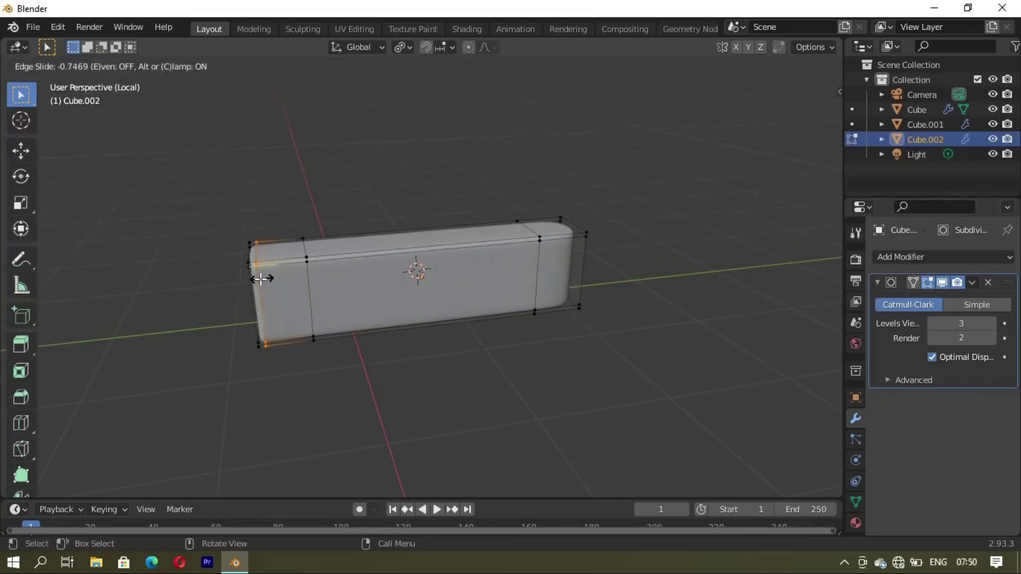
pyautogui.click(260, 278)
pyautogui.moveTo(506, 262); pyautogui.dragTo(528, 298, button='middle')
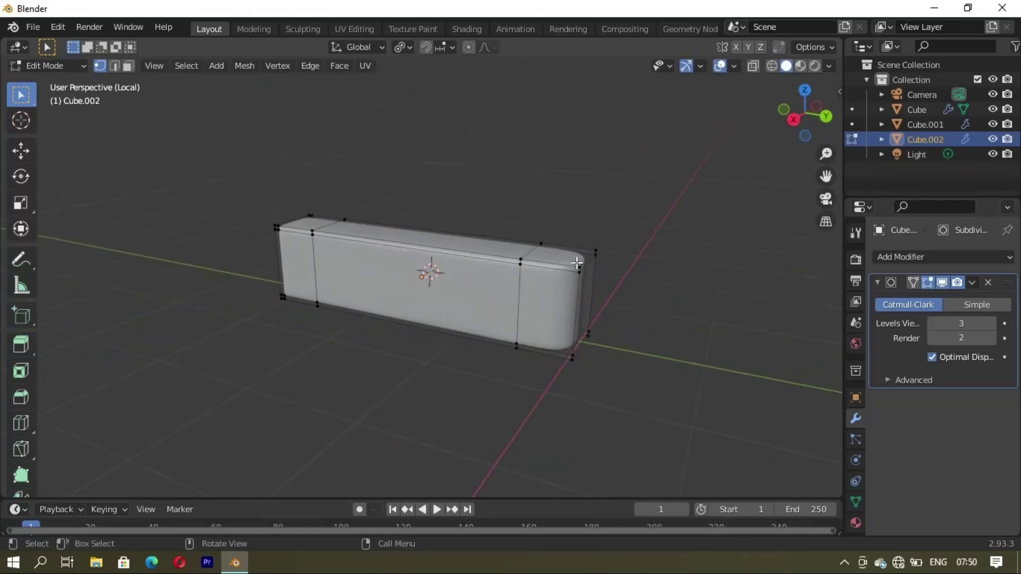
pyautogui.hotkey('ctrl', 'r')
pyautogui.click(529, 298)
pyautogui.click(480, 298)
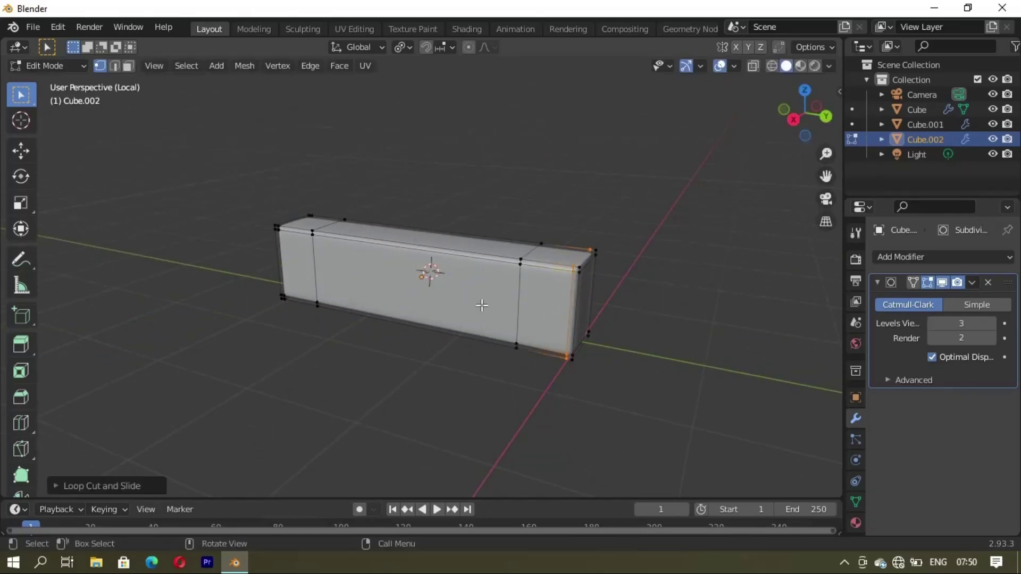
pyautogui.press('Tab')
pyautogui.moveTo(481, 303)
pyautogui.mouseDown(button='middle')
pyautogui.moveTo(548, 342)
pyautogui.moveTo(704, 278)
pyautogui.moveTo(481, 300)
pyautogui.mouseUp(button='middle')
pyautogui.press('Tab')
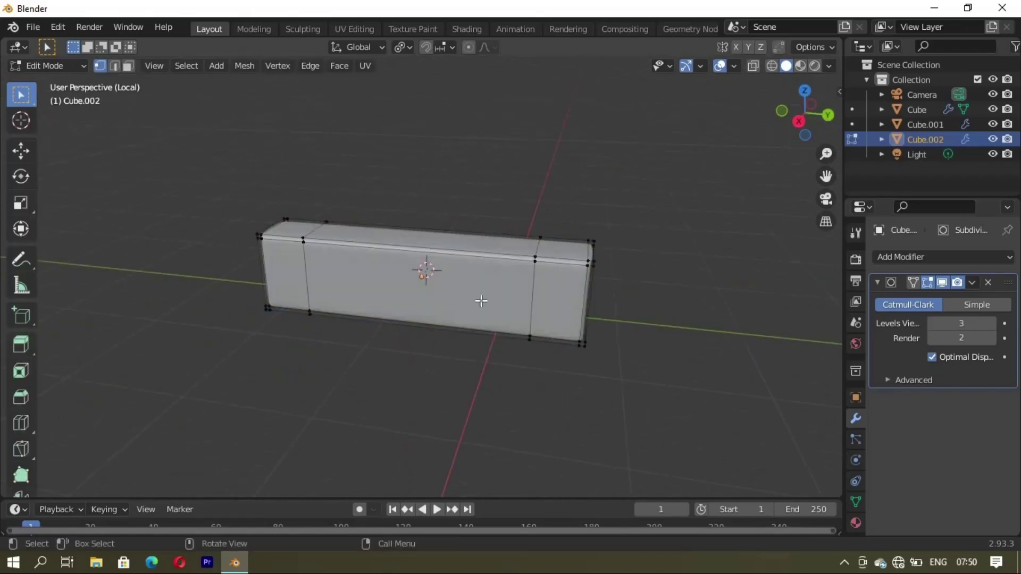
# Step: Leave local view, select the whole handle mesh, and back out of an attempted dissolve
pyautogui.press('KP_Divide')
pyautogui.moveTo(666, 342)
pyautogui.mouseDown(button='middle')
pyautogui.moveTo(704, 364)
pyautogui.moveTo(528, 358)
pyautogui.moveTo(456, 370)
pyautogui.moveTo(504, 353)
pyautogui.moveTo(579, 296)
pyautogui.mouseUp(button='middle')
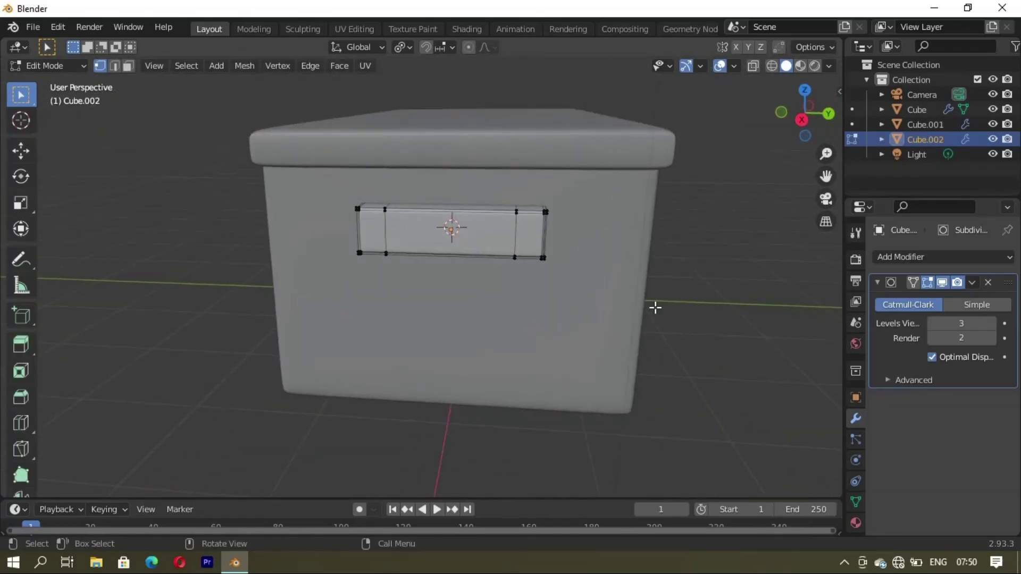
pyautogui.press('a')
pyautogui.moveTo(642, 303)
pyautogui.mouseDown(button='middle')
pyautogui.moveTo(508, 323)
pyautogui.moveTo(478, 300)
pyautogui.mouseUp(button='middle')
pyautogui.scroll(-3, 511, 318)
pyautogui.hotkey('ctrl', 'x')
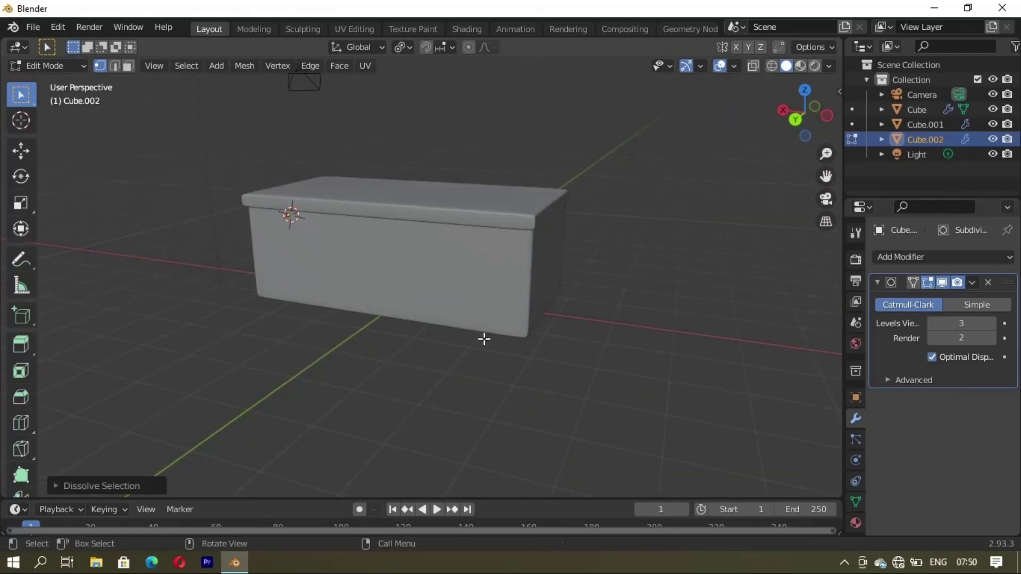
pyautogui.hotkey('ctrl', 'z')
pyautogui.press('x')
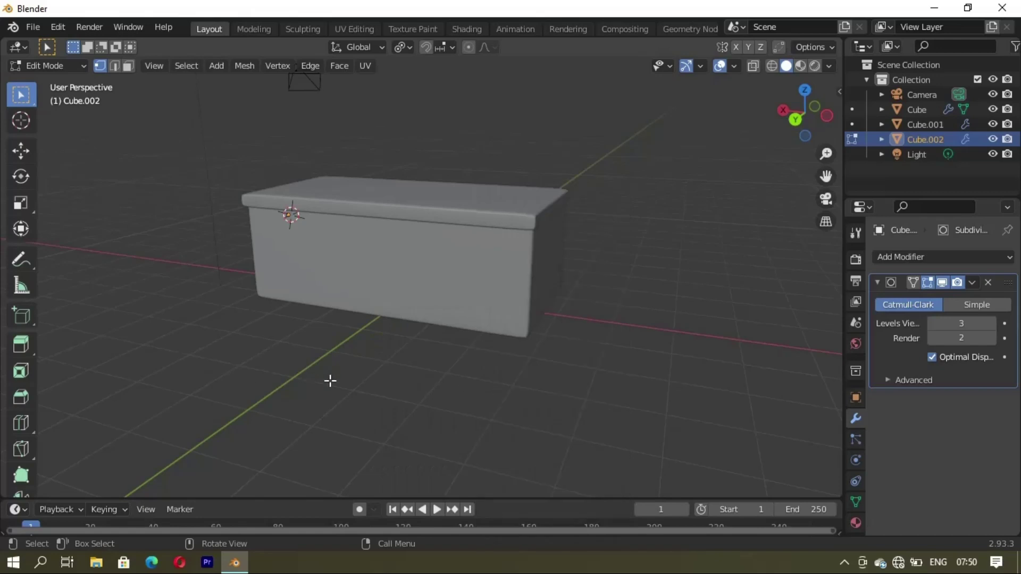
# Step: Undo the stray edit, return to Object Mode, and duplicate the handle bar
pyautogui.moveTo(330, 381); pyautogui.dragTo(558, 366, button='middle')
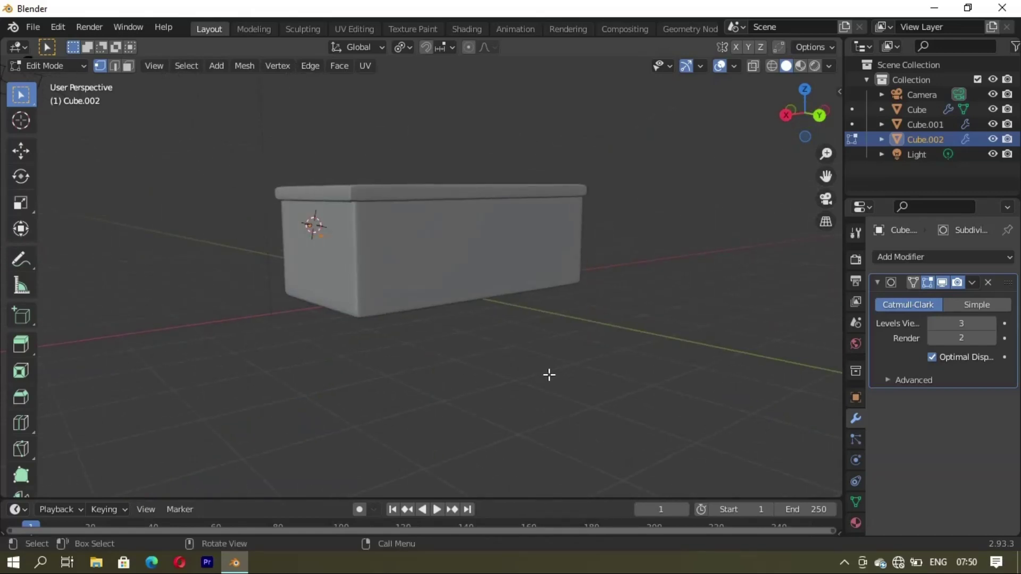
pyautogui.hotkey('ctrl', 'z')
pyautogui.moveTo(598, 383)
pyautogui.mouseDown(button='middle')
pyautogui.moveTo(519, 417)
pyautogui.moveTo(564, 395)
pyautogui.moveTo(505, 383)
pyautogui.moveTo(524, 384)
pyautogui.mouseUp(button='middle')
pyautogui.press('Tab')
pyautogui.hotkey('shift', 'd')
# Step: Slide the copied handle along X onto the box's opposite end wall
pyautogui.press('x')
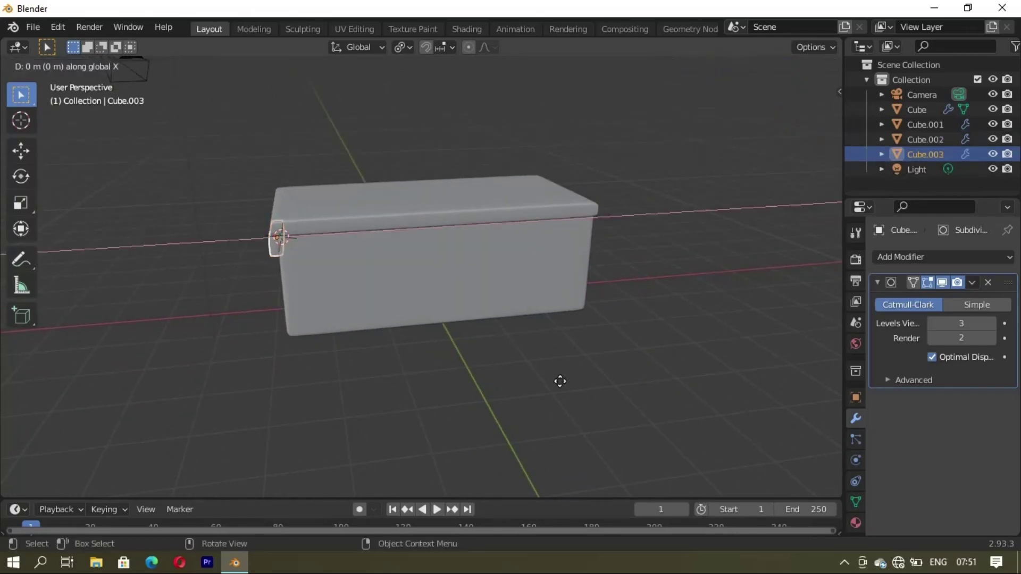
pyautogui.click(827, 361)
pyautogui.moveTo(539, 273); pyautogui.dragTo(579, 346, button='middle')
pyautogui.press('g')
pyautogui.press('y')
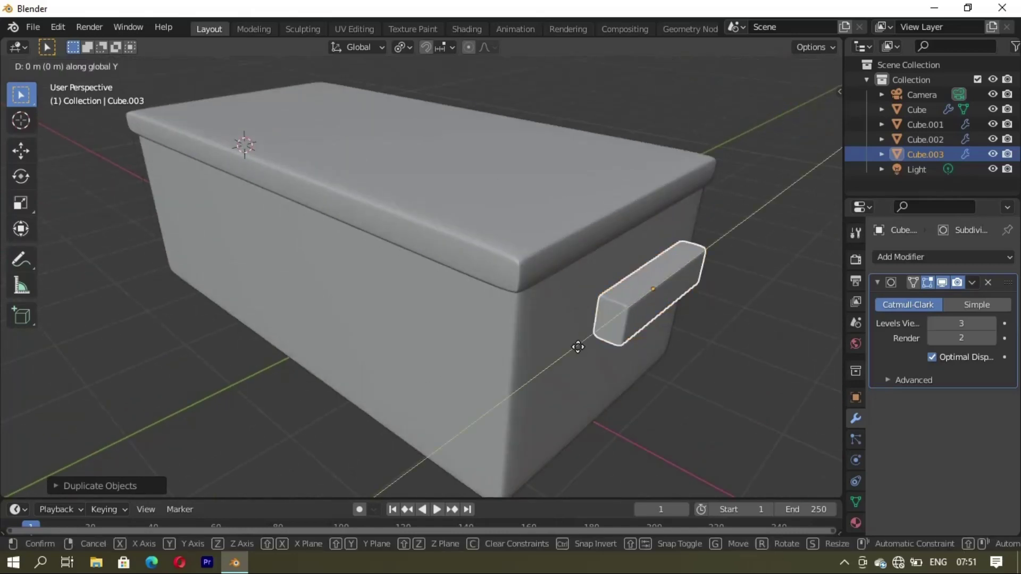
pyautogui.press('x')
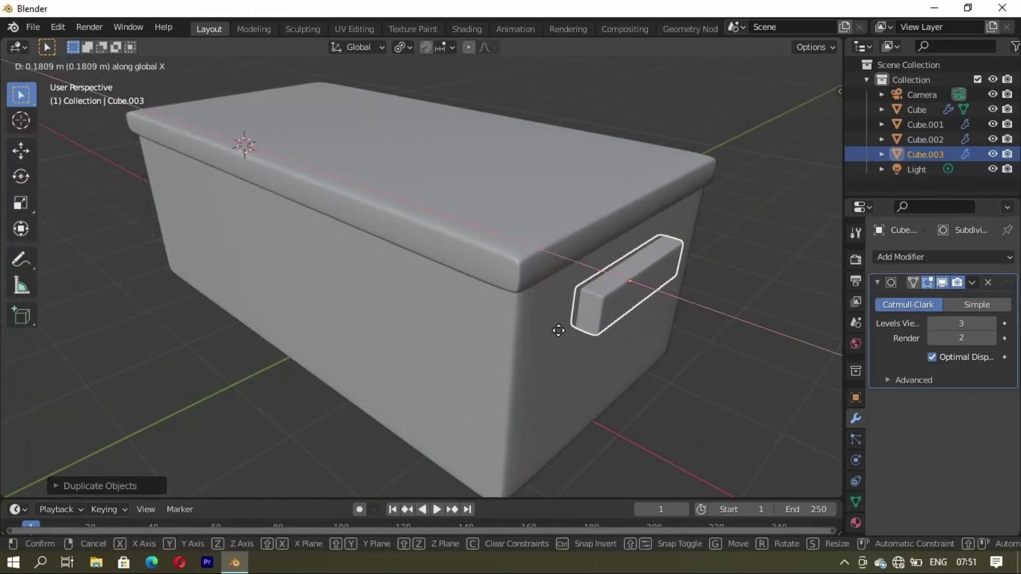
pyautogui.click(563, 333)
# Step: Deselect everything, then select and inspect the handle on the box's end
pyautogui.hotkey('alt', 'a')
pyautogui.scroll(-4, 355, 367)
pyautogui.moveTo(355, 367)
pyautogui.mouseDown(button='middle')
pyautogui.moveTo(215, 349)
pyautogui.moveTo(633, 342)
pyautogui.moveTo(453, 323)
pyautogui.moveTo(510, 326)
pyautogui.moveTo(410, 305)
pyautogui.moveTo(470, 279)
pyautogui.moveTo(362, 306)
pyautogui.mouseUp(button='middle')
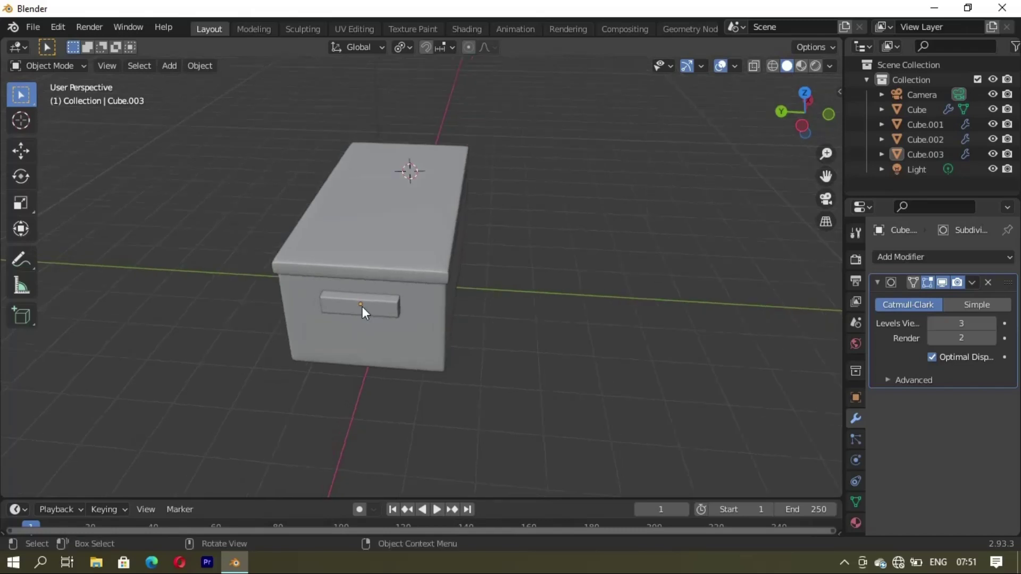
pyautogui.click(358, 310)
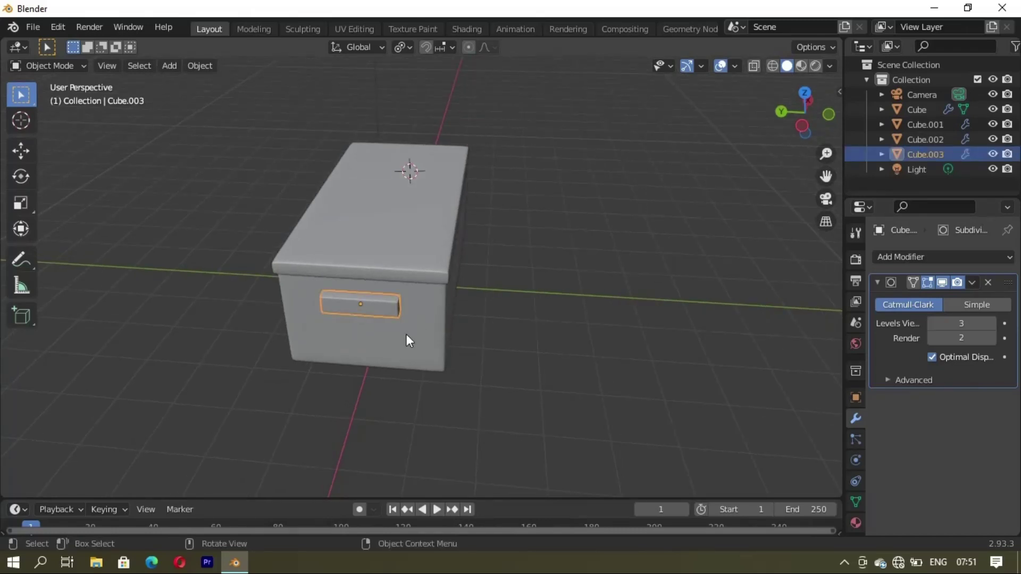
pyautogui.moveTo(407, 340)
pyautogui.mouseDown(button='middle')
pyautogui.moveTo(438, 319)
pyautogui.moveTo(366, 321)
pyautogui.moveTo(356, 299)
pyautogui.moveTo(317, 276)
pyautogui.moveTo(493, 289)
pyautogui.moveTo(547, 333)
pyautogui.moveTo(370, 273)
pyautogui.mouseUp(button='middle')
pyautogui.scroll(3, 316, 276)
pyautogui.press('Tab')
pyautogui.press('Tab')
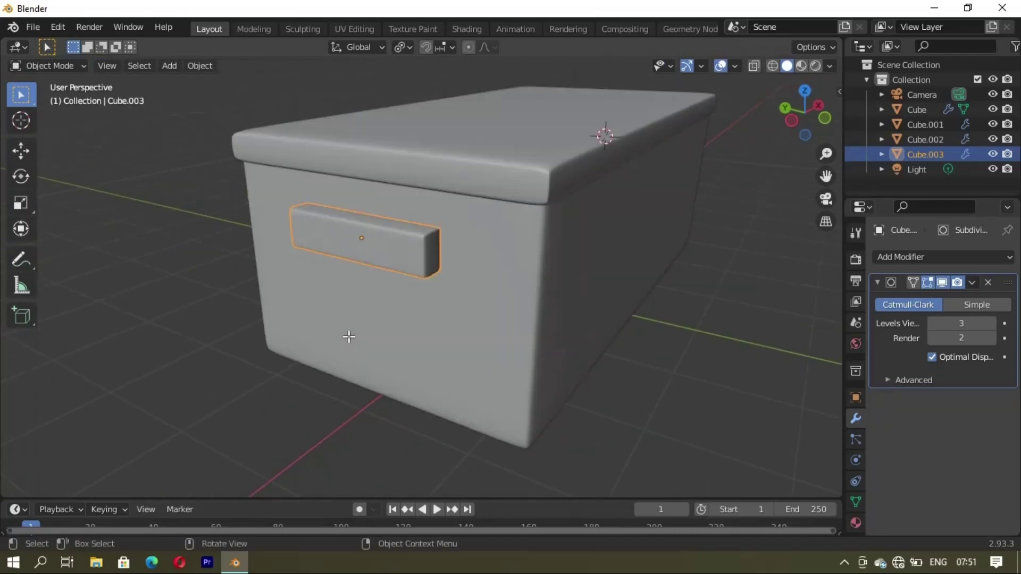
# Step: Add a torus and shrink it down to about 0.33 scale
pyautogui.hotkey('shift', 'a')
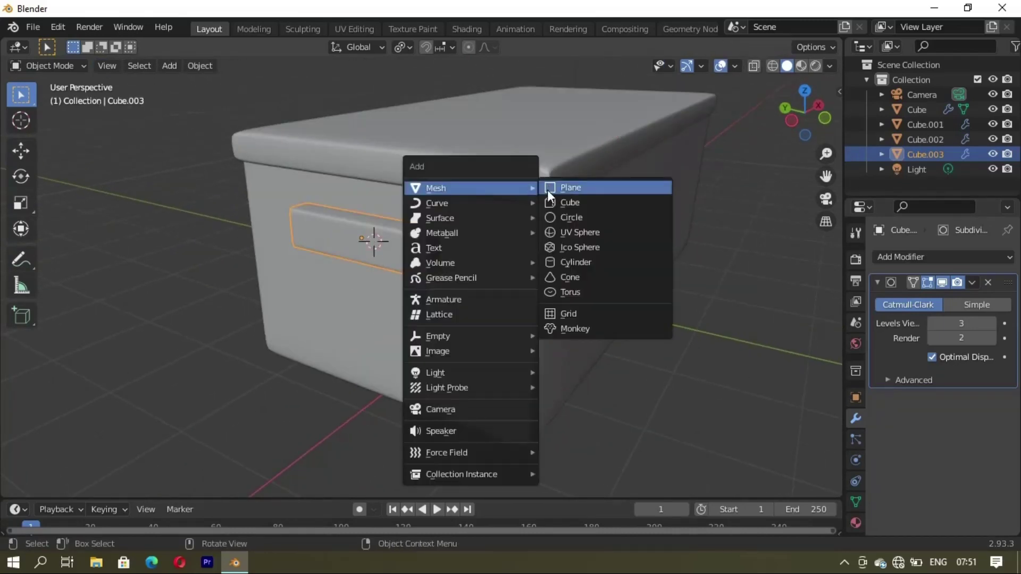
pyautogui.click(566, 290)
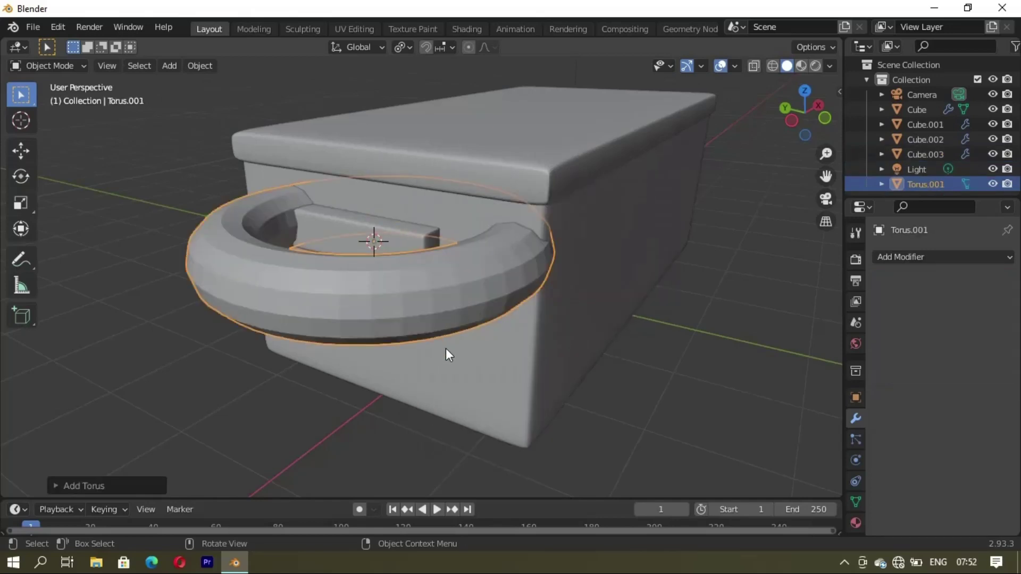
pyautogui.write('rx90')
pyautogui.press('Escape')
pyautogui.write('ry90')
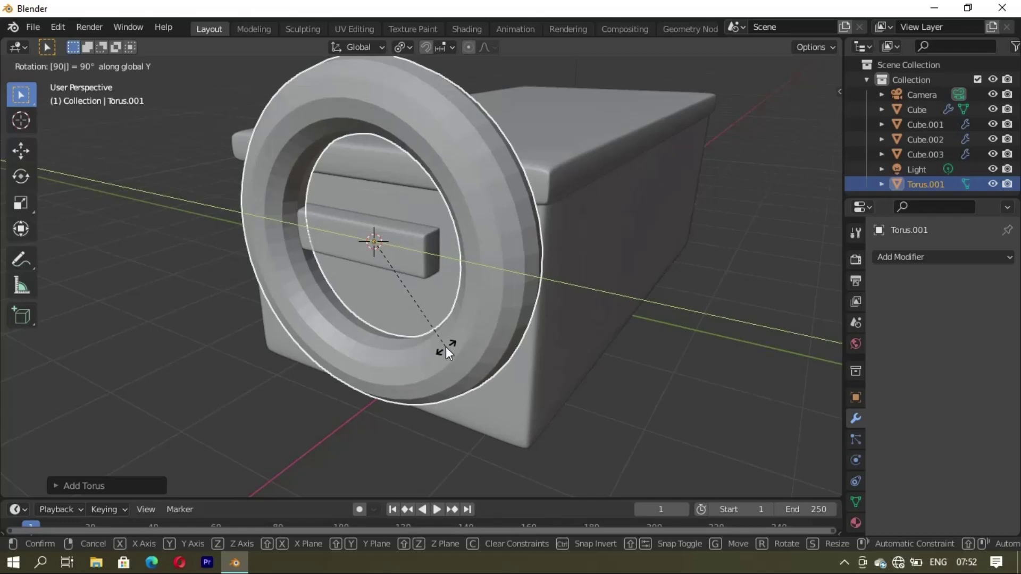
pyautogui.press('Escape')
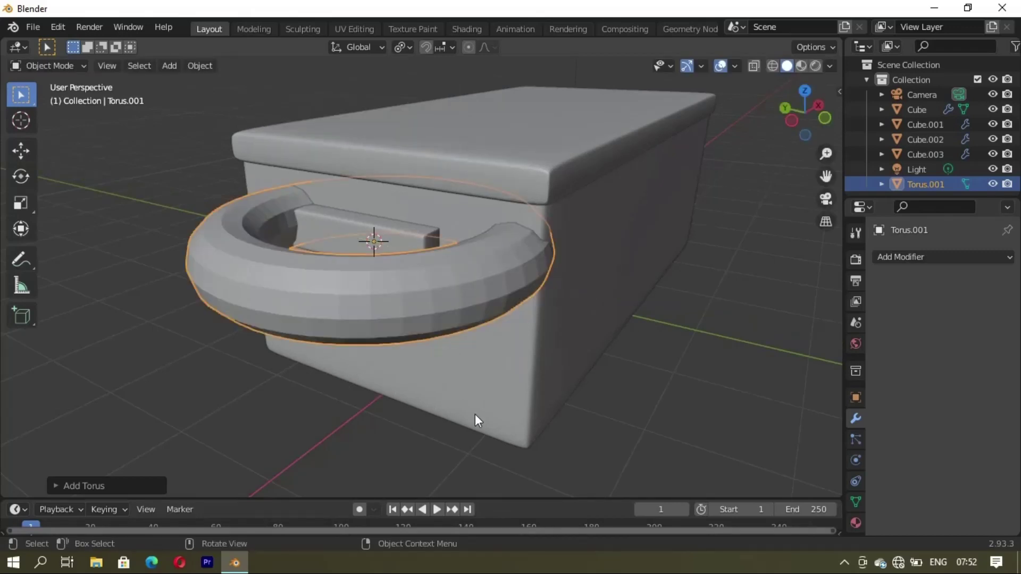
pyautogui.press('s')
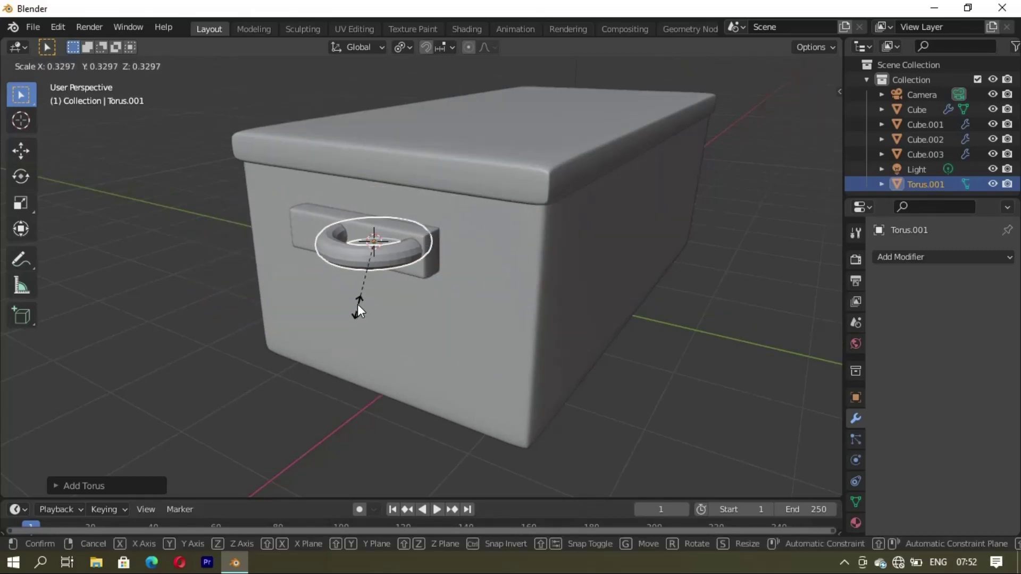
pyautogui.click(363, 304)
# Step: Stretch the torus along Y and slide it along Y onto the box's end handle plate
pyautogui.moveTo(369, 305); pyautogui.dragTo(458, 334, button='middle')
pyautogui.press('s')
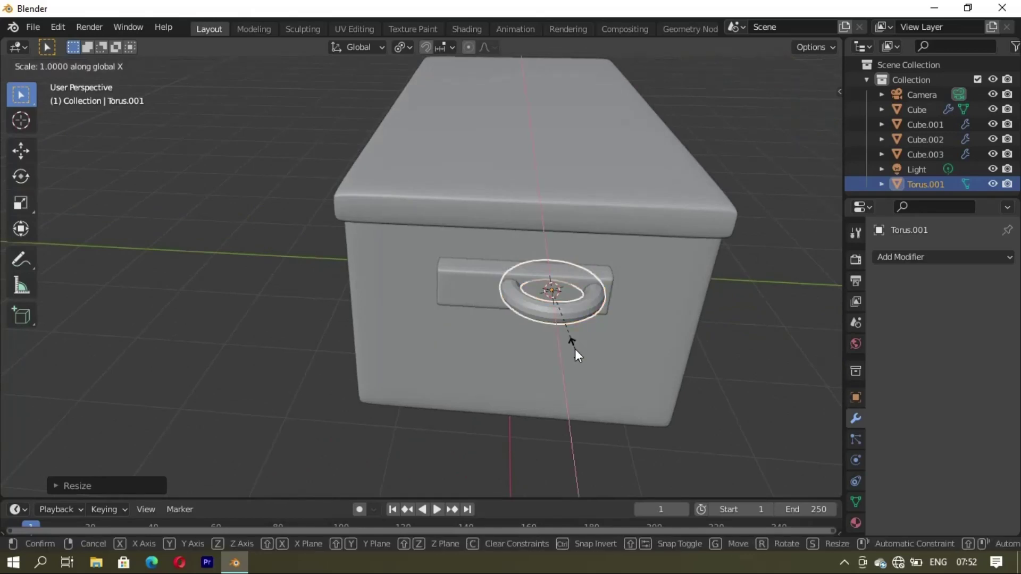
pyautogui.press('y')
pyautogui.click(560, 372)
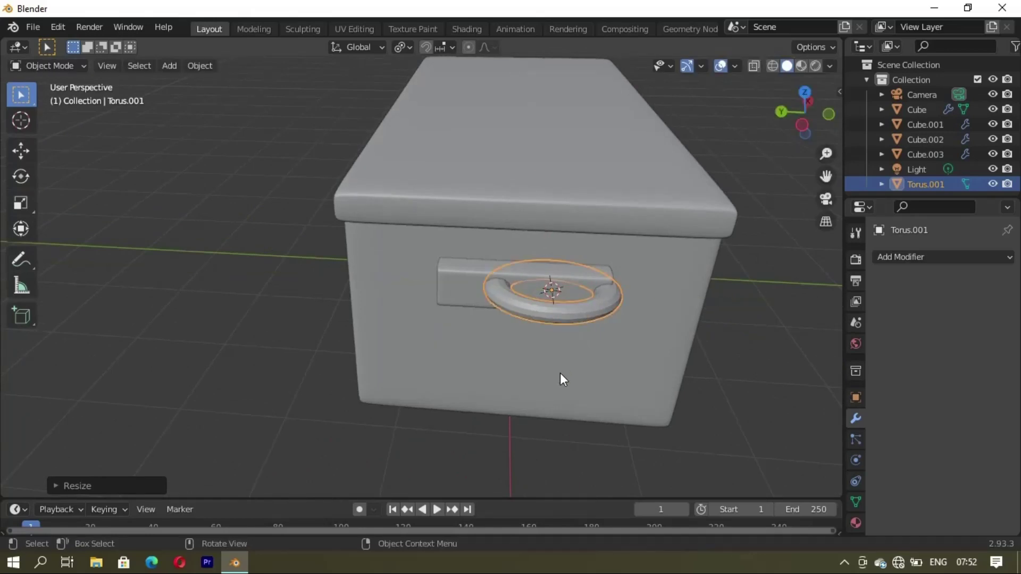
pyautogui.press('g')
pyautogui.press('y')
pyautogui.click(532, 373)
pyautogui.moveTo(533, 372)
pyautogui.mouseDown(button='middle')
pyautogui.moveTo(557, 380)
pyautogui.moveTo(512, 391)
pyautogui.moveTo(525, 388)
pyautogui.mouseUp(button='middle')
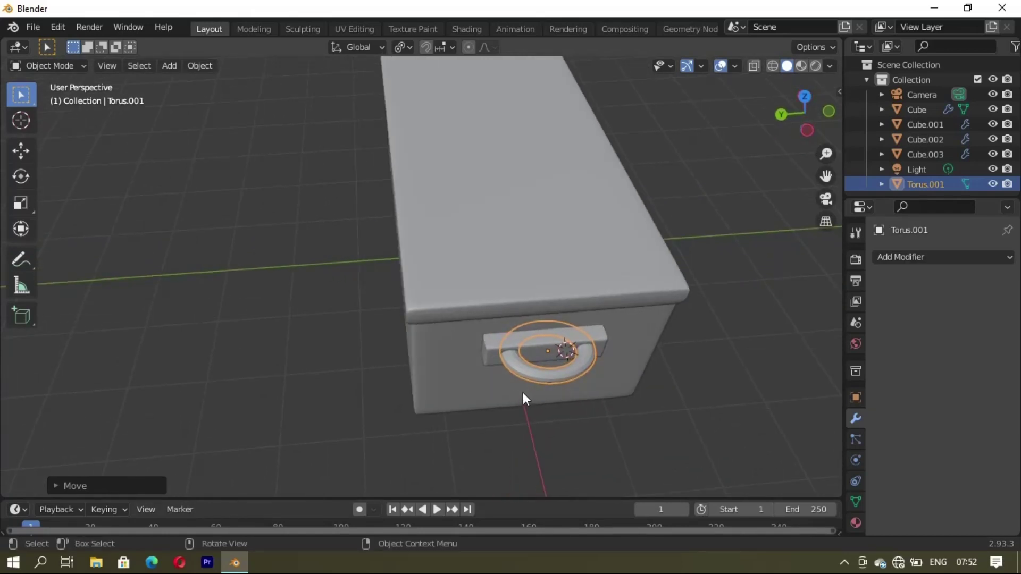
# Step: Put the torus in Edit Mode, clear its selection, and isolate it in local view
pyautogui.press('Tab')
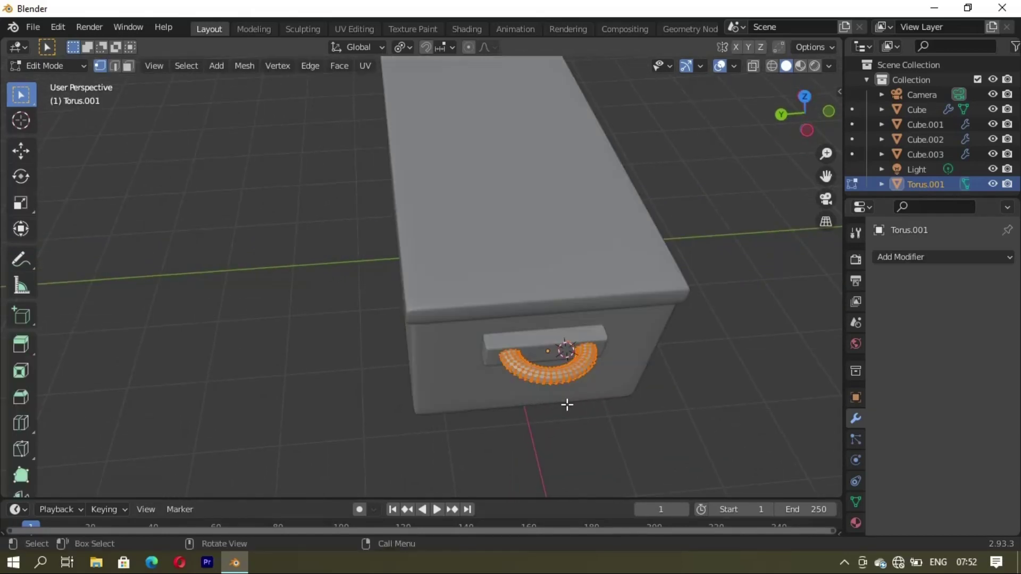
pyautogui.moveTo(618, 368); pyautogui.dragTo(493, 340, button='middle')
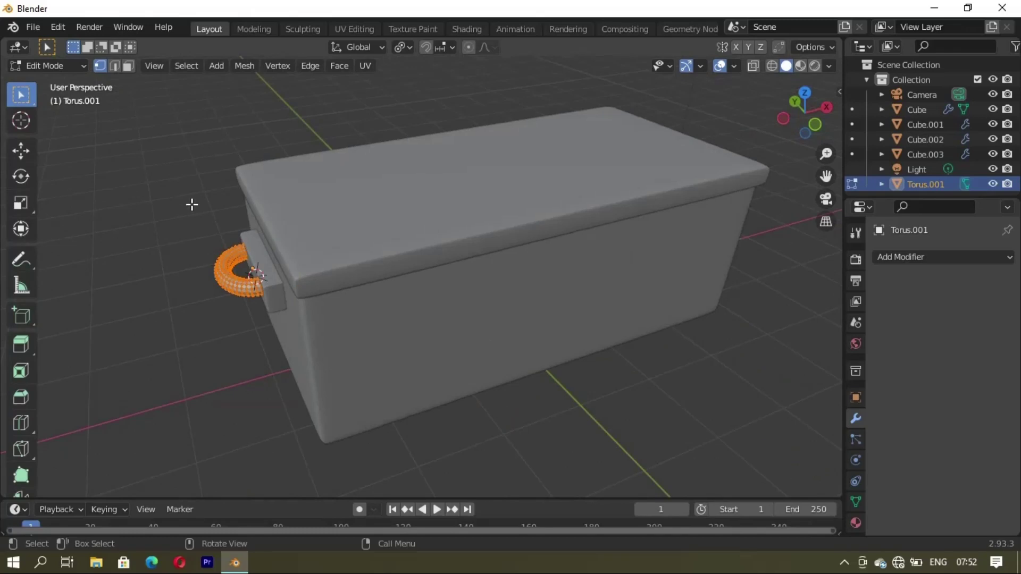
pyautogui.moveTo(205, 217)
pyautogui.mouseDown()
pyautogui.moveTo(263, 300)
pyautogui.moveTo(241, 316)
pyautogui.mouseUp()
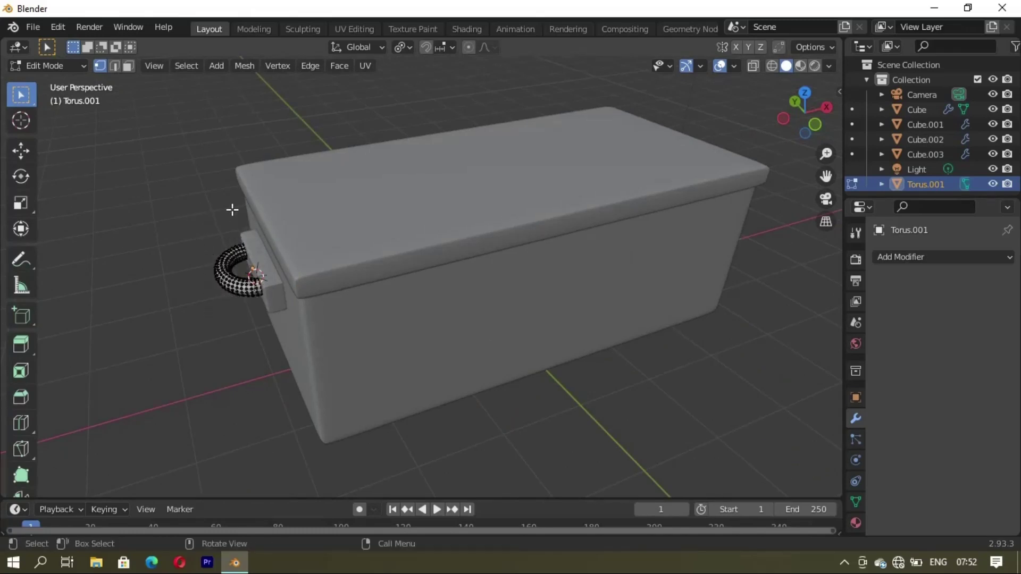
pyautogui.moveTo(266, 293); pyautogui.dragTo(412, 251, button='middle')
pyautogui.scroll(5, 412, 250)
pyautogui.moveTo(505, 239)
pyautogui.mouseDown(button='middle')
pyautogui.moveTo(576, 228)
pyautogui.moveTo(485, 182)
pyautogui.moveTo(481, 269)
pyautogui.mouseUp(button='middle')
pyautogui.scroll(3, 481, 269)
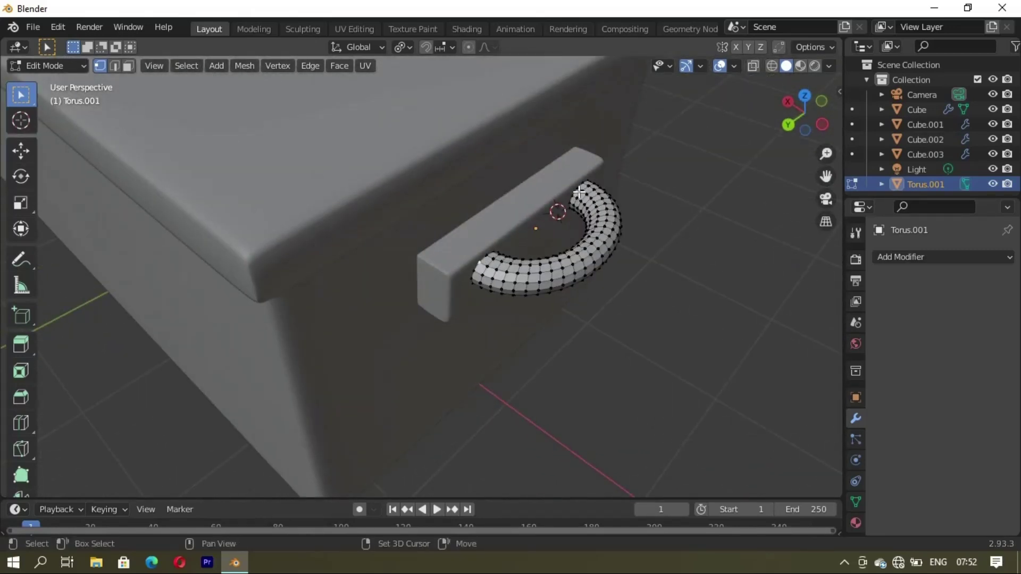
pyautogui.press('KP_Divide')
pyautogui.scroll(2, 419, 285)
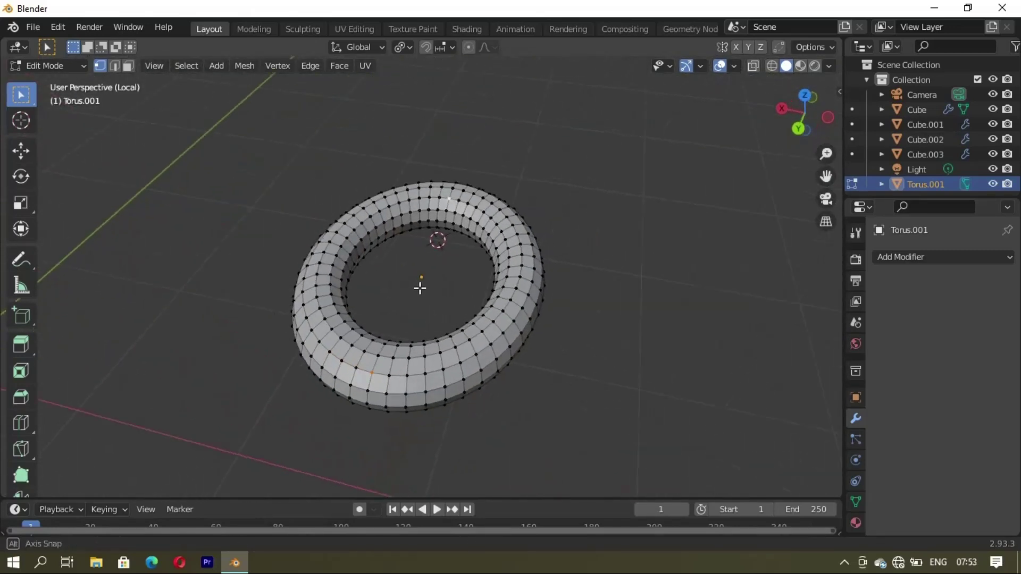
pyautogui.moveTo(420, 285); pyautogui.dragTo(449, 268, button='middle')
# Step: Select the torus's upper, lower-front and left-side faces, including the inner ring
pyautogui.moveTo(367, 158); pyautogui.dragTo(404, 234)
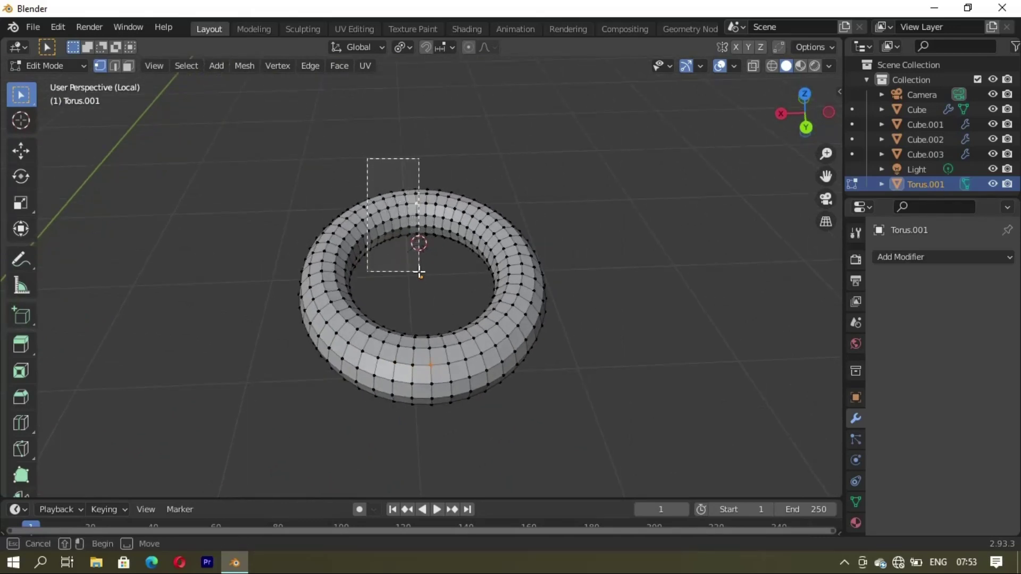
pyautogui.moveTo(420, 275); pyautogui.dragTo(419, 274)
pyautogui.moveTo(402, 308); pyautogui.dragTo(417, 348)
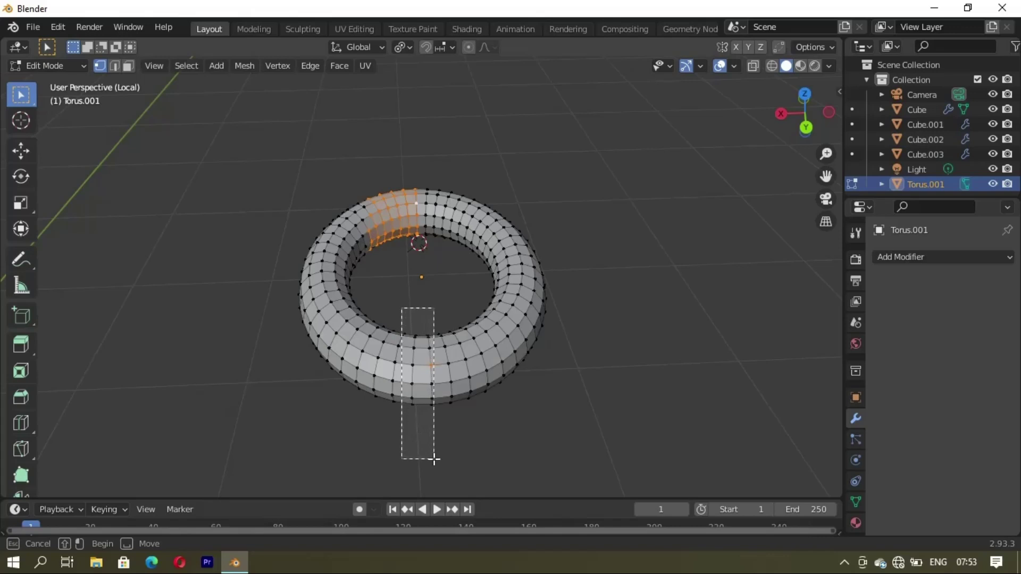
pyautogui.moveTo(434, 459); pyautogui.dragTo(435, 457)
pyautogui.moveTo(312, 166); pyautogui.dragTo(410, 525)
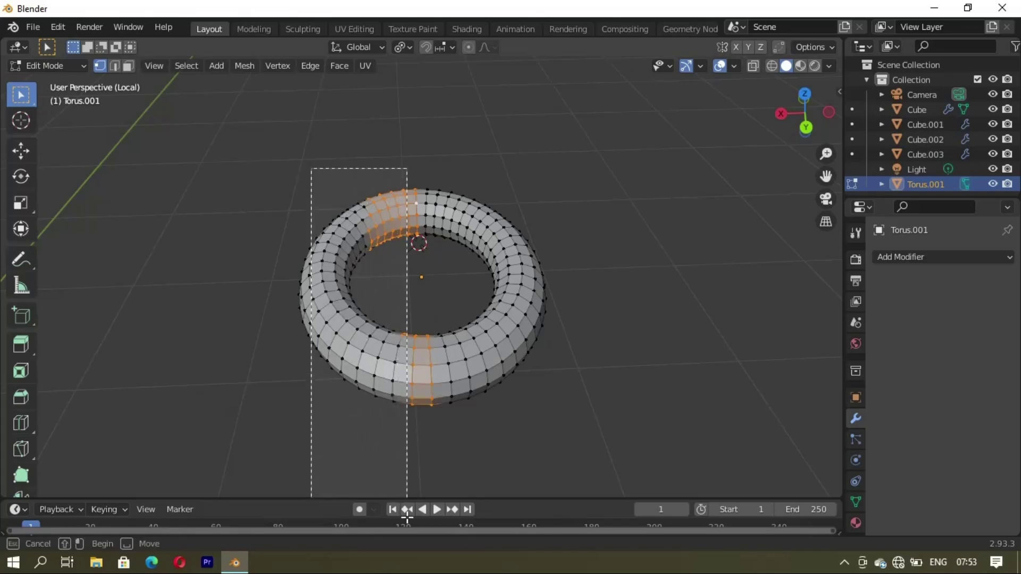
pyautogui.moveTo(420, 457); pyautogui.dragTo(451, 314, button='middle')
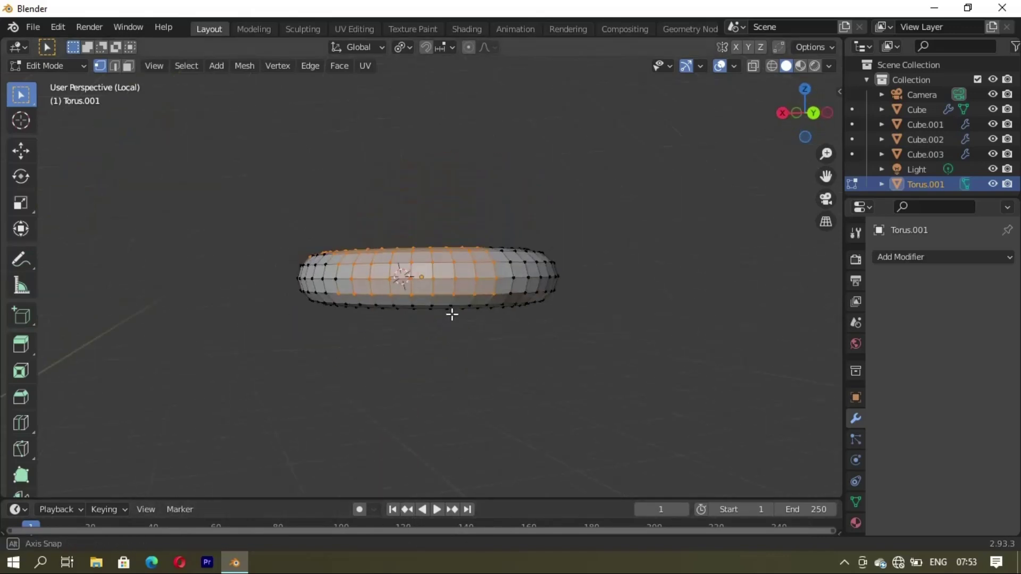
pyautogui.moveTo(318, 181)
pyautogui.mouseDown()
pyautogui.moveTo(306, 429)
pyautogui.moveTo(262, 434)
pyautogui.mouseUp()
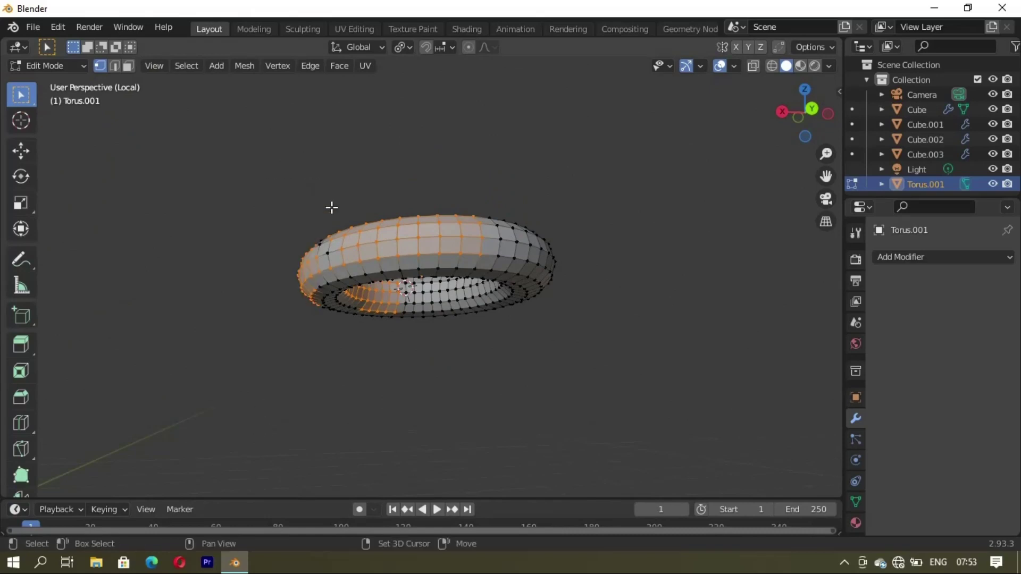
pyautogui.keyDown('shift'); pyautogui.moveTo(314, 186); pyautogui.dragTo(358, 406); pyautogui.keyUp('shift')
pyautogui.moveTo(412, 241); pyautogui.dragTo(411, 279)
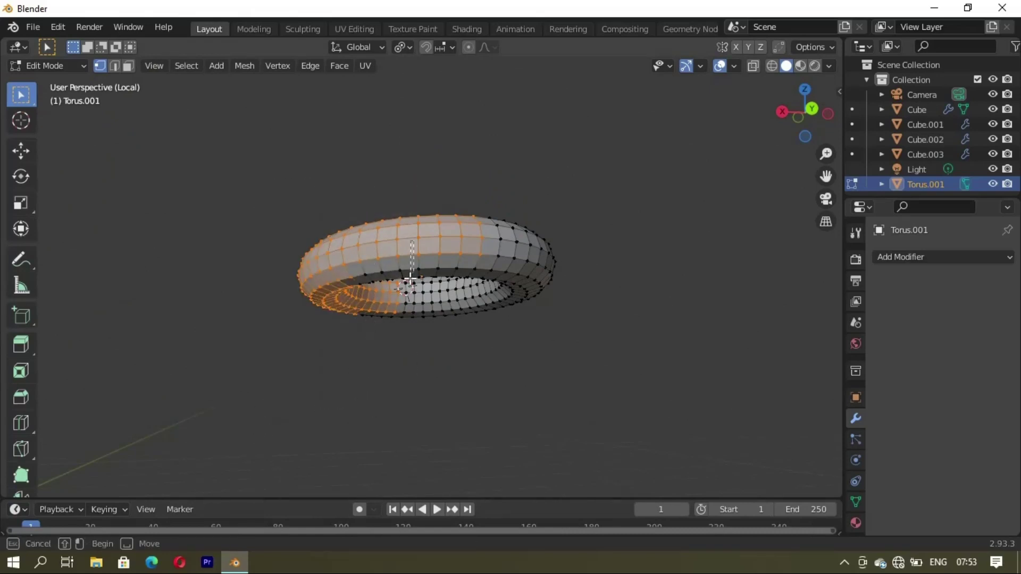
pyautogui.moveTo(281, 274); pyautogui.dragTo(281, 274)
# Step: Extend the face selection across the lower front of the torus half
pyautogui.moveTo(281, 274)
pyautogui.mouseDown(button='middle')
pyautogui.moveTo(428, 273)
pyautogui.moveTo(140, 357)
pyautogui.moveTo(452, 294)
pyautogui.mouseUp(button='middle')
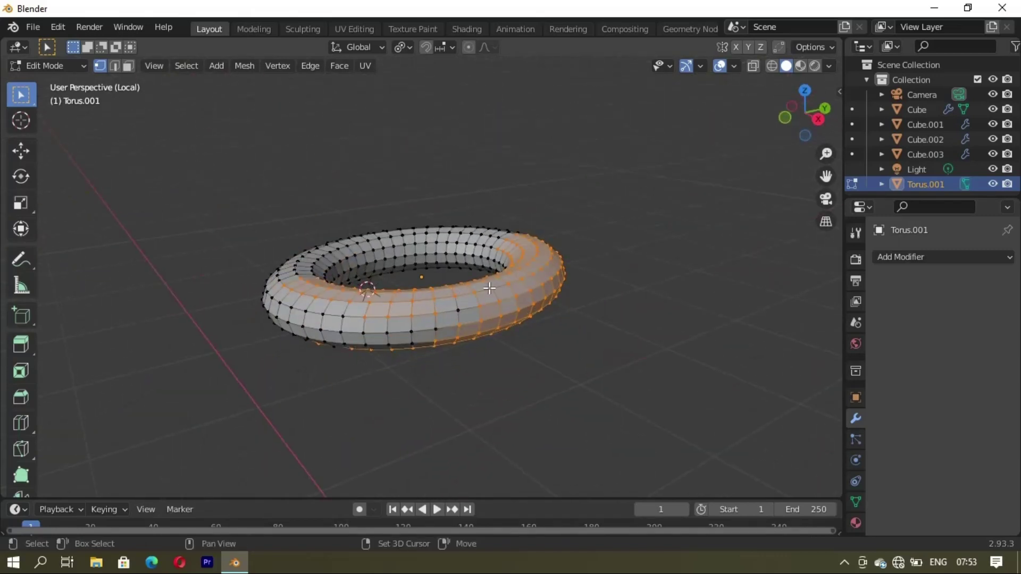
pyautogui.moveTo(274, 303)
pyautogui.mouseDown()
pyautogui.moveTo(485, 361)
pyautogui.moveTo(486, 349)
pyautogui.mouseUp()
pyautogui.moveTo(423, 357)
pyautogui.mouseDown(button='middle')
pyautogui.moveTo(485, 303)
pyautogui.moveTo(503, 380)
pyautogui.moveTo(413, 317)
pyautogui.moveTo(430, 253)
pyautogui.moveTo(387, 210)
pyautogui.mouseUp(button='middle')
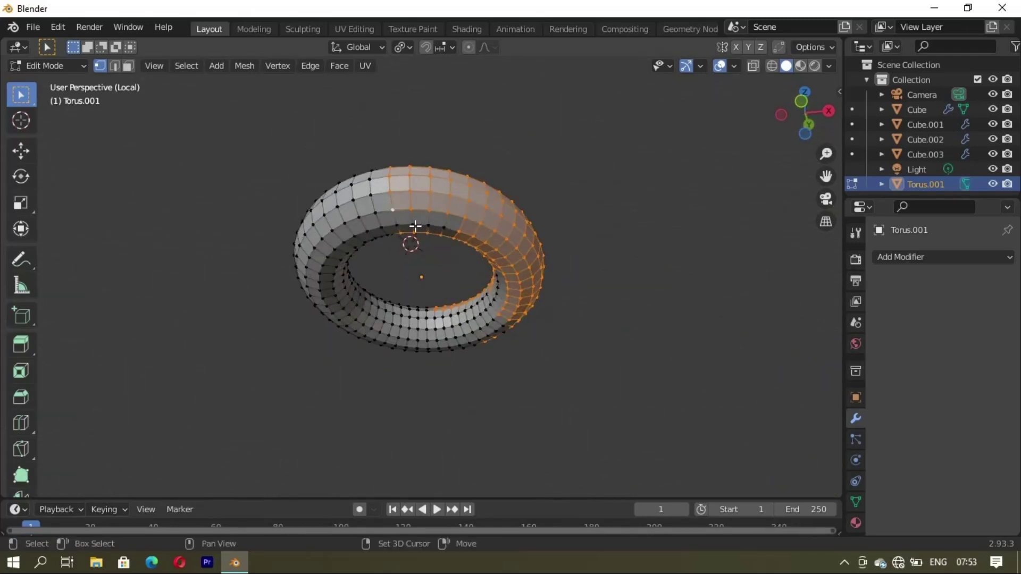
pyautogui.moveTo(397, 228)
pyautogui.mouseDown(button='middle')
pyautogui.moveTo(449, 230)
pyautogui.moveTo(410, 276)
pyautogui.mouseUp(button='middle')
pyautogui.moveTo(384, 291); pyautogui.dragTo(524, 409)
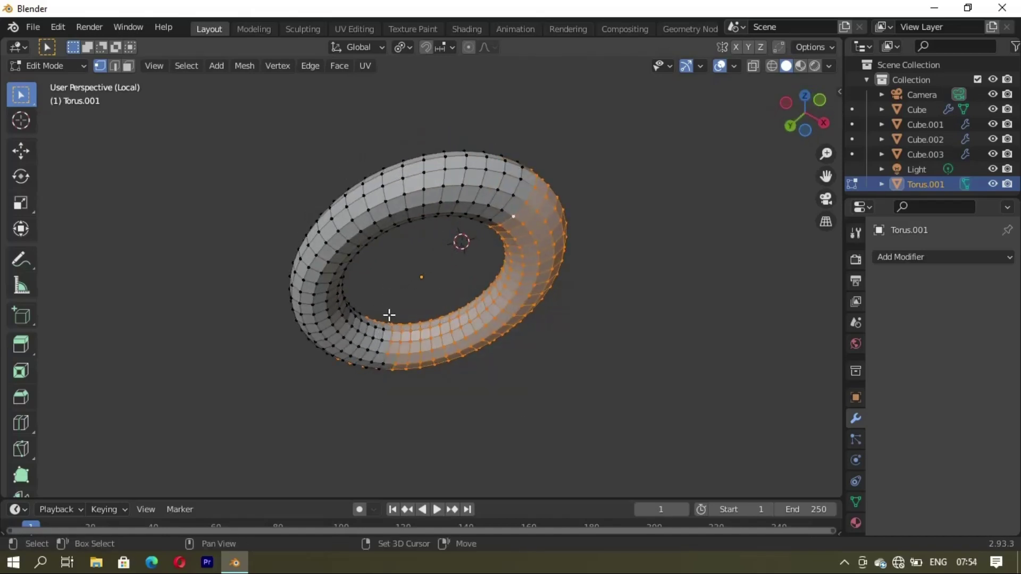
pyautogui.keyDown('shift'); pyautogui.moveTo(366, 292); pyautogui.dragTo(433, 380); pyautogui.keyUp('shift')
pyautogui.moveTo(512, 421)
pyautogui.mouseDown(button='middle')
pyautogui.moveTo(498, 313)
pyautogui.moveTo(362, 289)
pyautogui.moveTo(328, 342)
pyautogui.moveTo(417, 390)
pyautogui.moveTo(448, 378)
pyautogui.moveTo(456, 301)
pyautogui.mouseUp(button='middle')
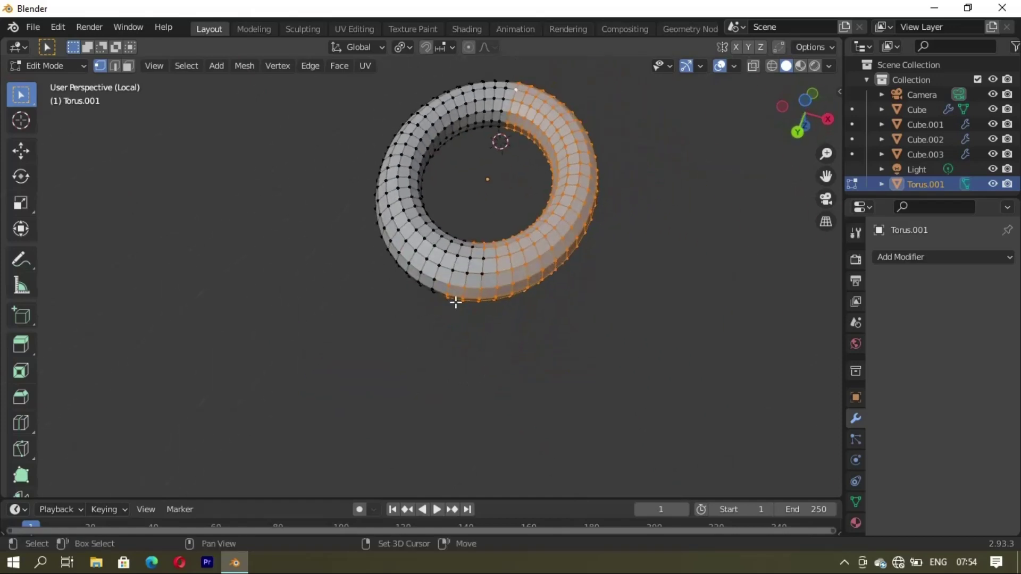
# Step: Box-select the remaining torus-half regions, then leave local view to show the box
pyautogui.press('b')
pyautogui.moveTo(524, 325); pyautogui.dragTo(518, 316)
pyautogui.press('b')
pyautogui.moveTo(455, 229); pyautogui.dragTo(465, 247)
pyautogui.keyDown('shift'); pyautogui.moveTo(457, 239); pyautogui.dragTo(529, 312); pyautogui.keyUp('shift')
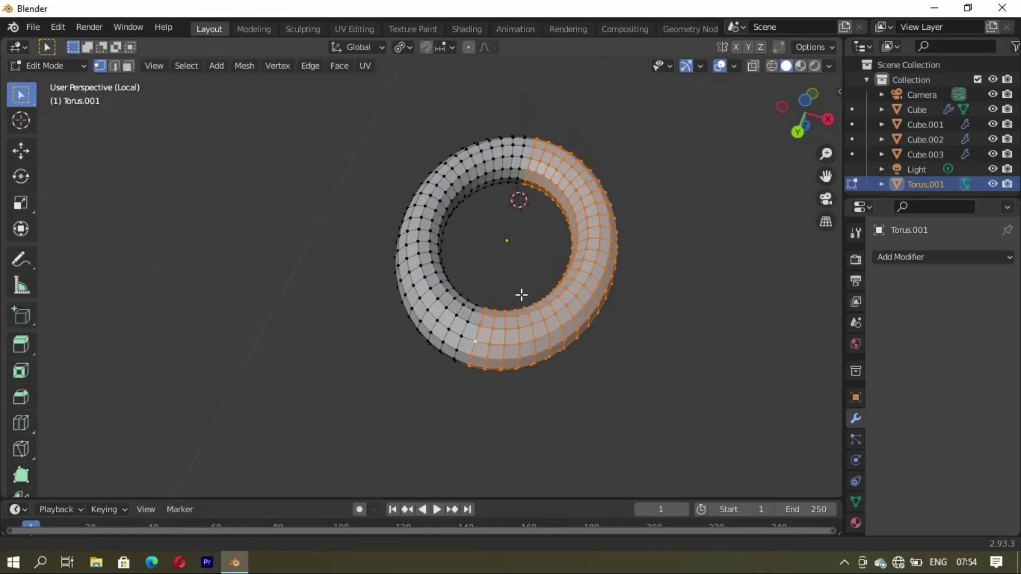
pyautogui.moveTo(520, 294)
pyautogui.mouseDown(button='middle')
pyautogui.moveTo(513, 267)
pyautogui.moveTo(565, 315)
pyautogui.mouseUp(button='middle')
pyautogui.scroll(2, 560, 303)
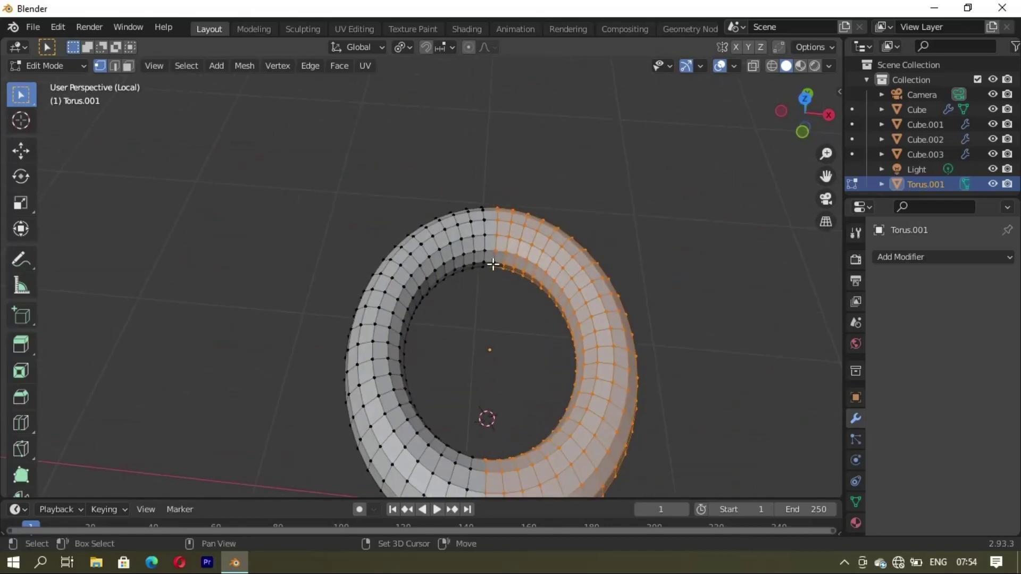
pyautogui.moveTo(493, 264)
pyautogui.mouseDown(button='middle')
pyautogui.moveTo(510, 348)
pyautogui.moveTo(503, 183)
pyautogui.moveTo(551, 62)
pyautogui.moveTo(525, 210)
pyautogui.moveTo(330, 376)
pyautogui.moveTo(376, 253)
pyautogui.moveTo(460, 330)
pyautogui.moveTo(420, 396)
pyautogui.mouseUp(button='middle')
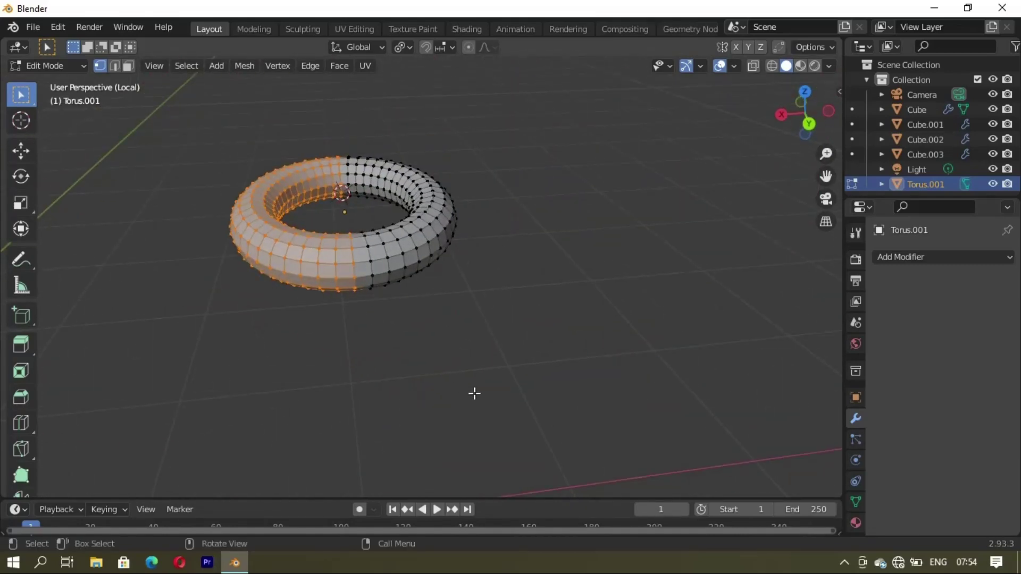
pyautogui.press('KP_Divide')
# Step: Delete the selected half of the torus faces and shade the remaining half-ring smooth
pyautogui.press('x')
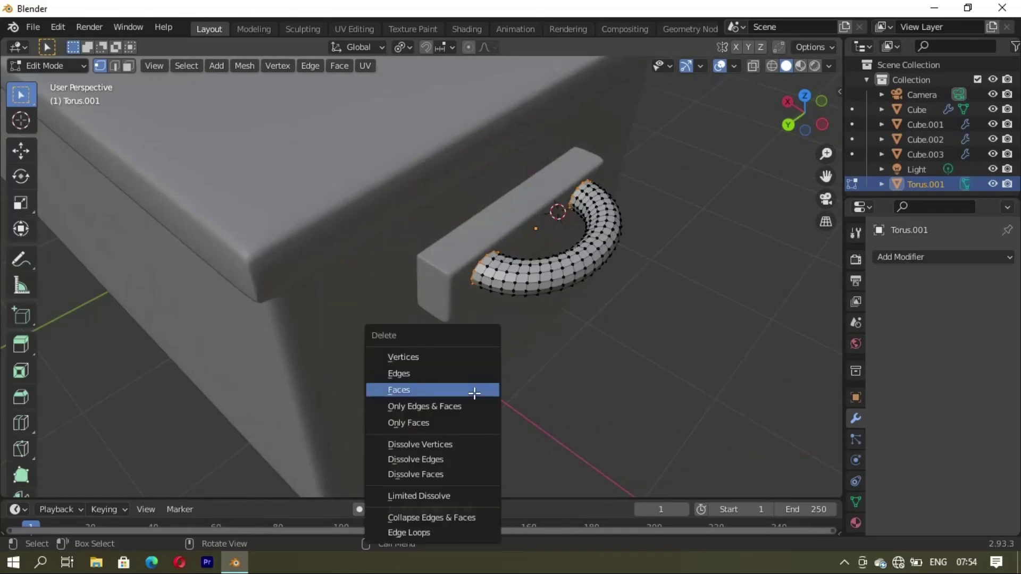
pyautogui.click(466, 372)
pyautogui.moveTo(464, 364)
pyautogui.mouseDown(button='middle')
pyautogui.moveTo(482, 381)
pyautogui.moveTo(508, 381)
pyautogui.moveTo(355, 271)
pyautogui.moveTo(392, 336)
pyautogui.mouseUp(button='middle')
pyautogui.press('KP_Divide')
pyautogui.press('Tab')
pyautogui.rightClick(384, 212)
pyautogui.click(384, 211)
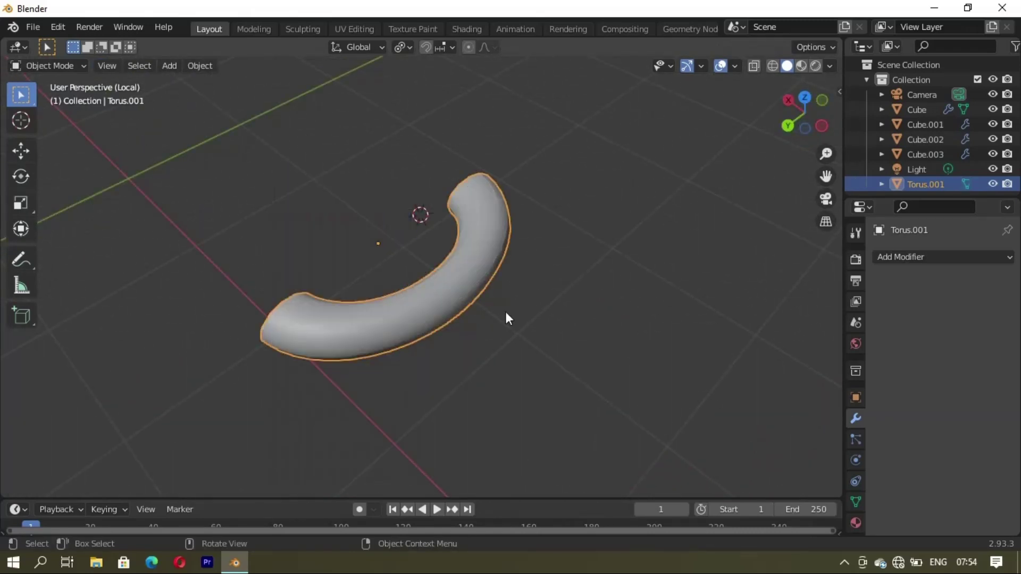
# Step: Give the half-ring a Subdivision Surface modifier with viewport levels 3
pyautogui.click(503, 316)
pyautogui.moveTo(458, 357)
pyautogui.mouseDown(button='middle')
pyautogui.moveTo(509, 276)
pyautogui.moveTo(564, 260)
pyautogui.moveTo(430, 329)
pyautogui.mouseUp(button='middle')
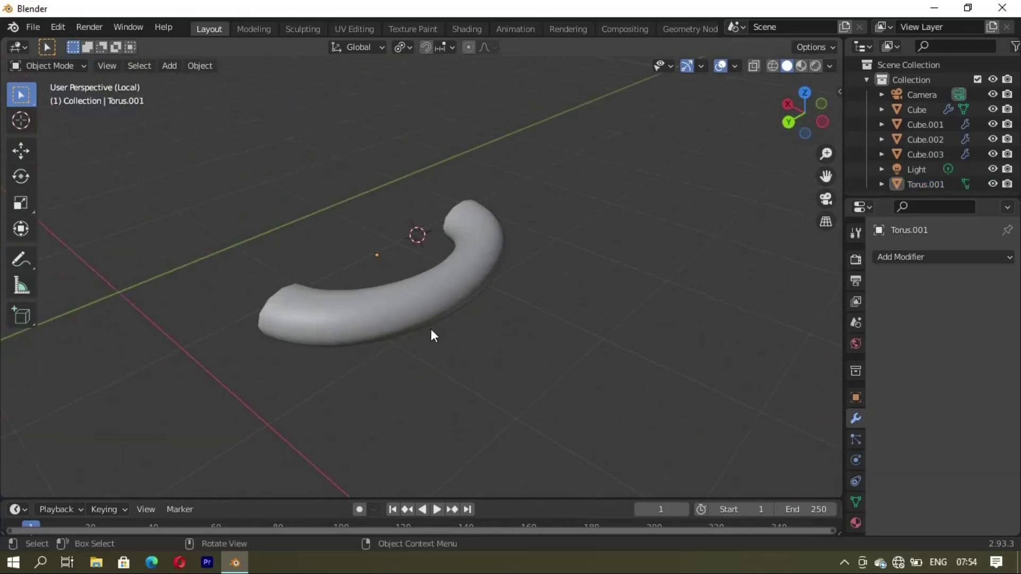
pyautogui.click(414, 299)
pyautogui.click(904, 257)
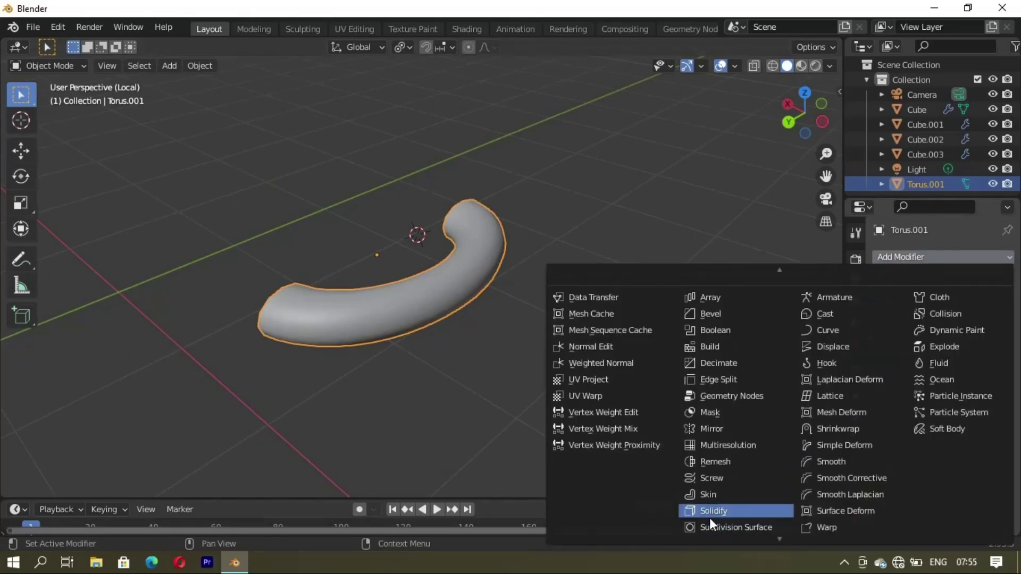
pyautogui.click(709, 525)
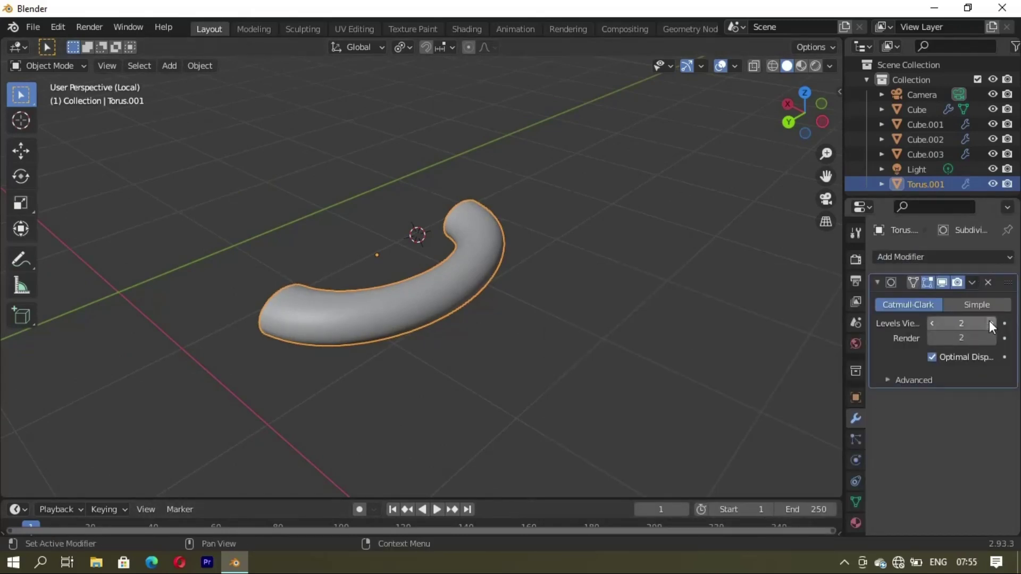
pyautogui.click(988, 282)
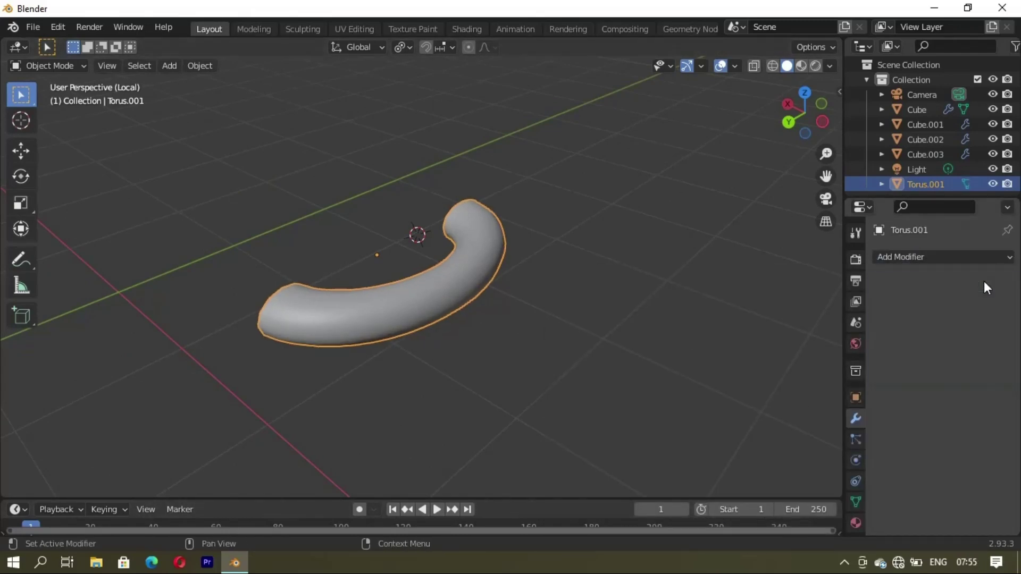
pyautogui.click(949, 258)
pyautogui.scroll(-3, 732, 487)
pyautogui.click(737, 480)
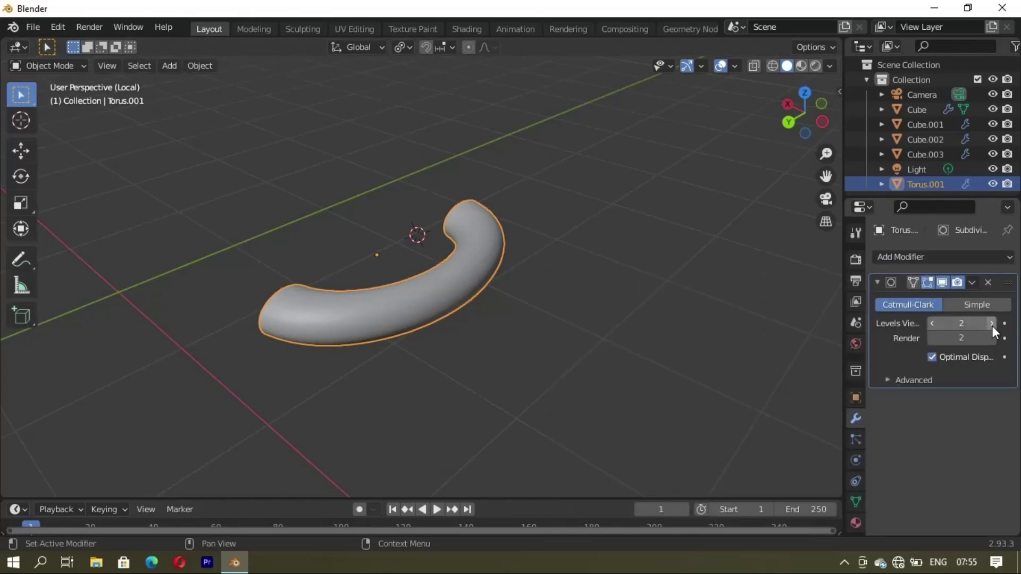
pyautogui.press('Tab')
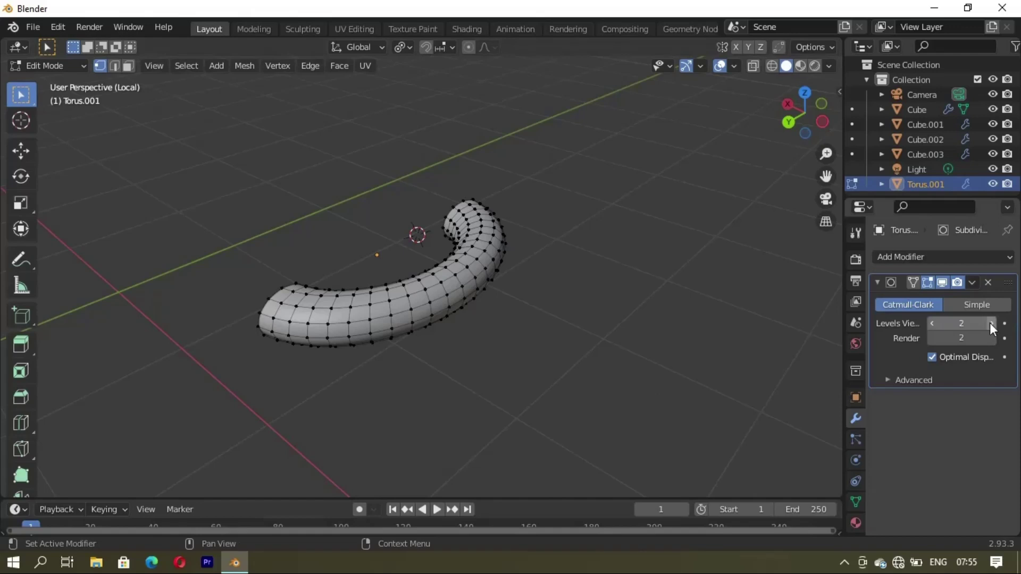
pyautogui.click(989, 323)
pyautogui.moveTo(567, 390)
pyautogui.mouseDown(button='middle')
pyautogui.moveTo(517, 416)
pyautogui.moveTo(413, 426)
pyautogui.moveTo(595, 353)
pyautogui.moveTo(408, 382)
pyautogui.moveTo(544, 313)
pyautogui.mouseUp(button='middle')
pyautogui.press('Tab')
# Step: Move and widen the handle along X to hang below the side plate
pyautogui.press('KP_Divide')
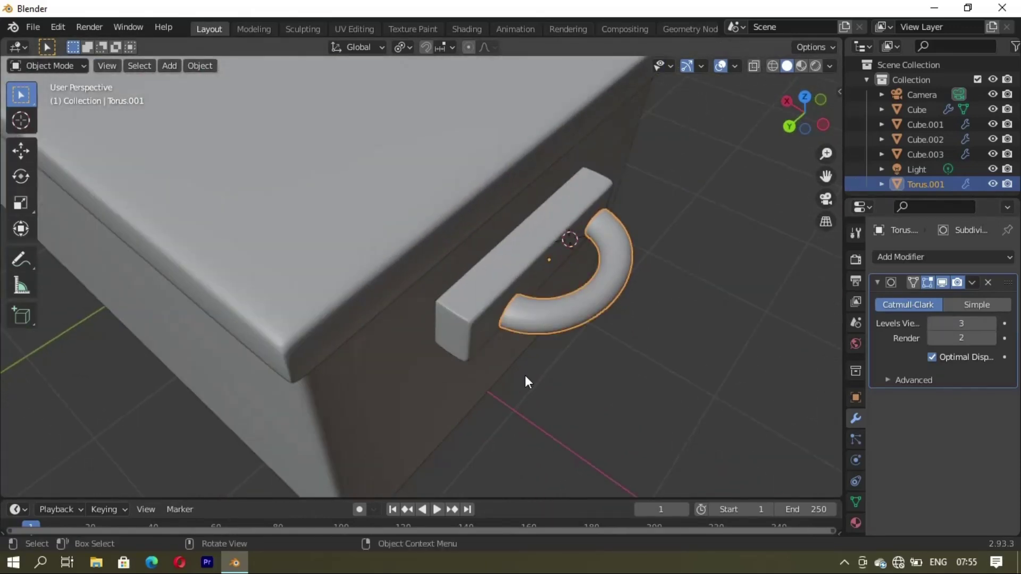
pyautogui.press('g')
pyautogui.press('x')
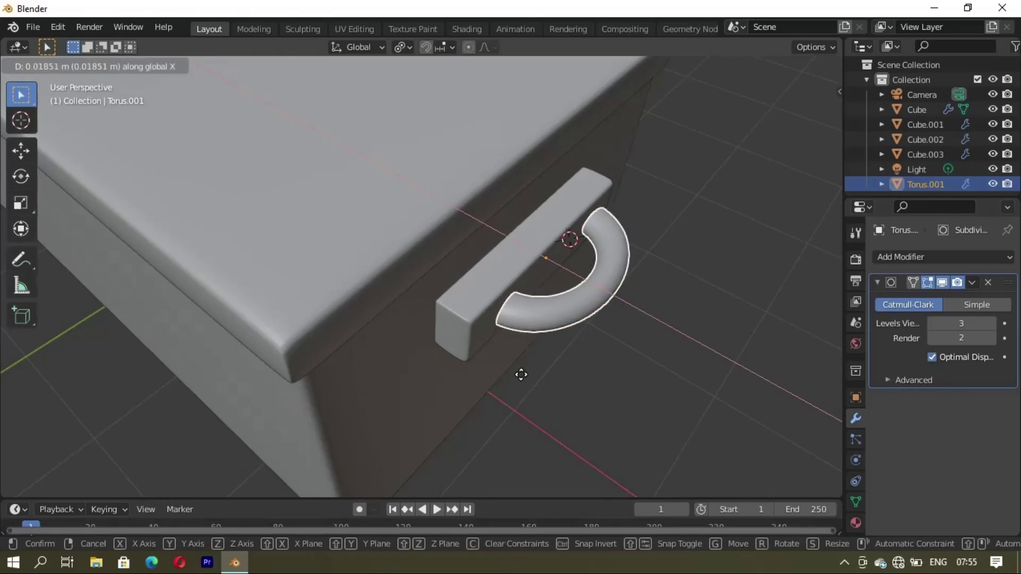
pyautogui.click(520, 382)
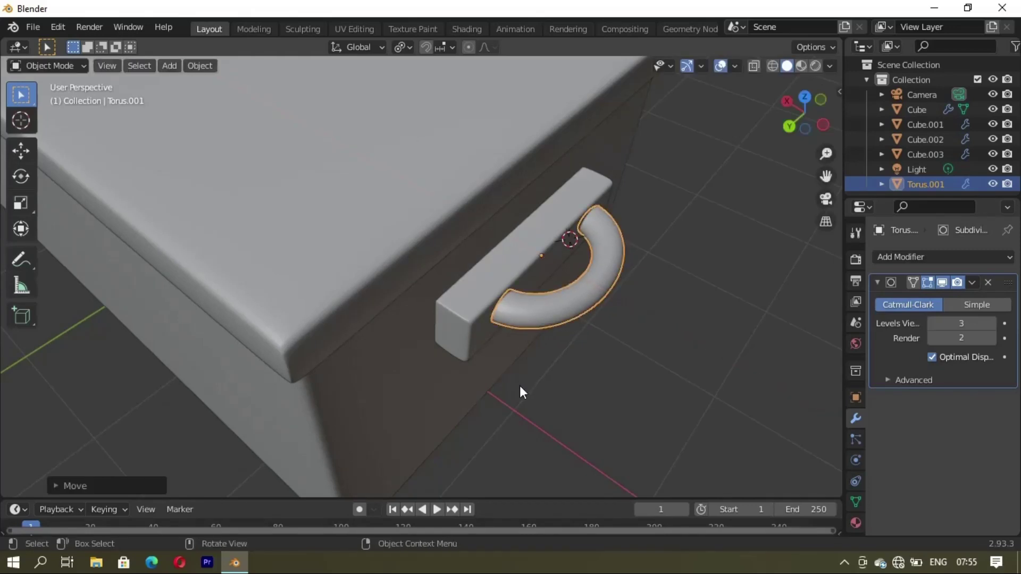
pyautogui.press('s')
pyautogui.press('x')
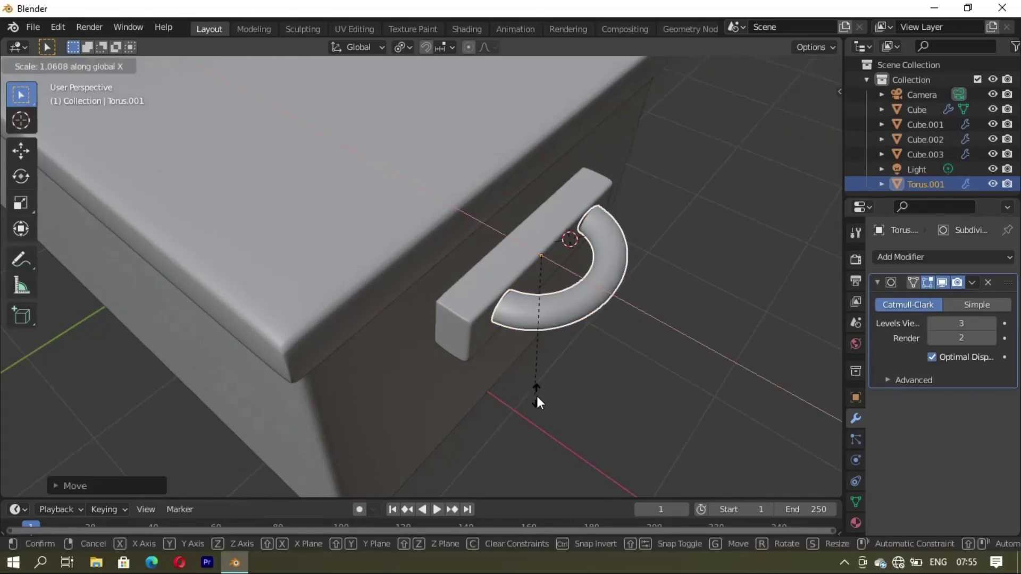
pyautogui.click(583, 433)
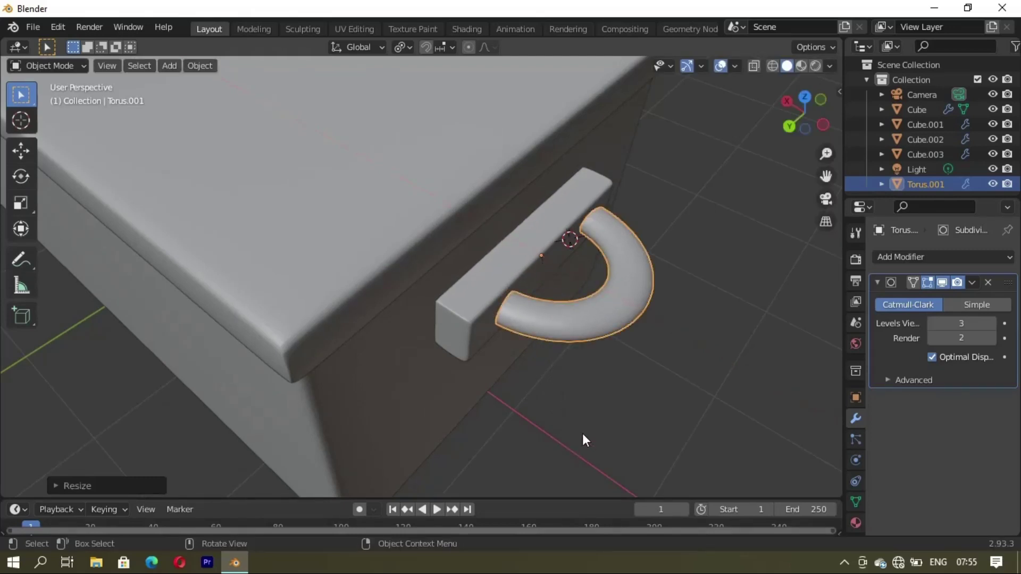
pyautogui.moveTo(582, 433)
pyautogui.mouseDown(button='middle')
pyautogui.moveTo(373, 409)
pyautogui.moveTo(454, 348)
pyautogui.moveTo(528, 381)
pyautogui.moveTo(485, 376)
pyautogui.moveTo(408, 400)
pyautogui.moveTo(441, 357)
pyautogui.moveTo(387, 340)
pyautogui.moveTo(422, 309)
pyautogui.mouseUp(button='middle')
pyautogui.press('g')
pyautogui.press('x')
pyautogui.click(458, 346)
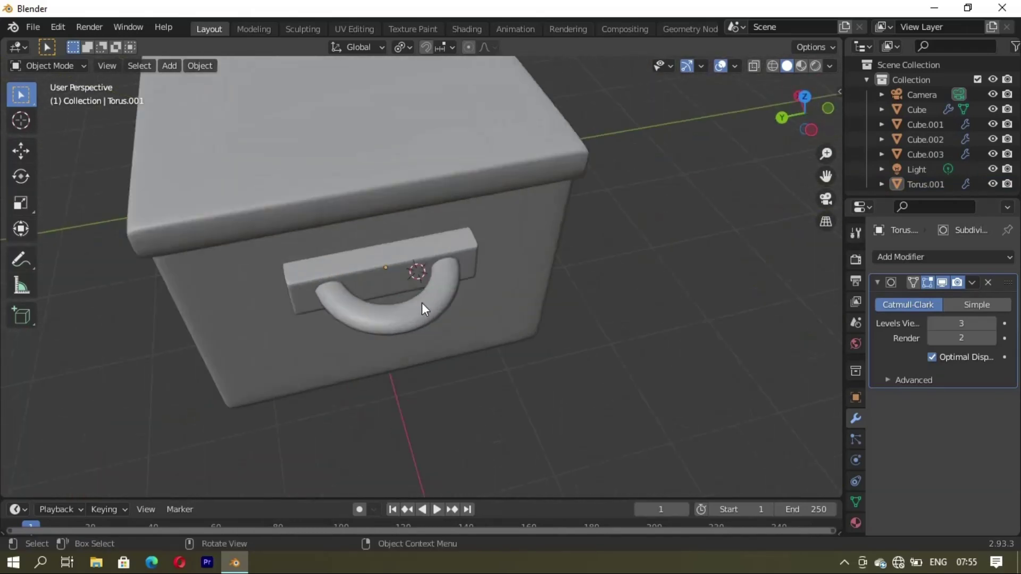
# Step: Select the handle in Edit Mode and box-select its middle and lower vertices
pyautogui.click(378, 315)
pyautogui.press('Tab')
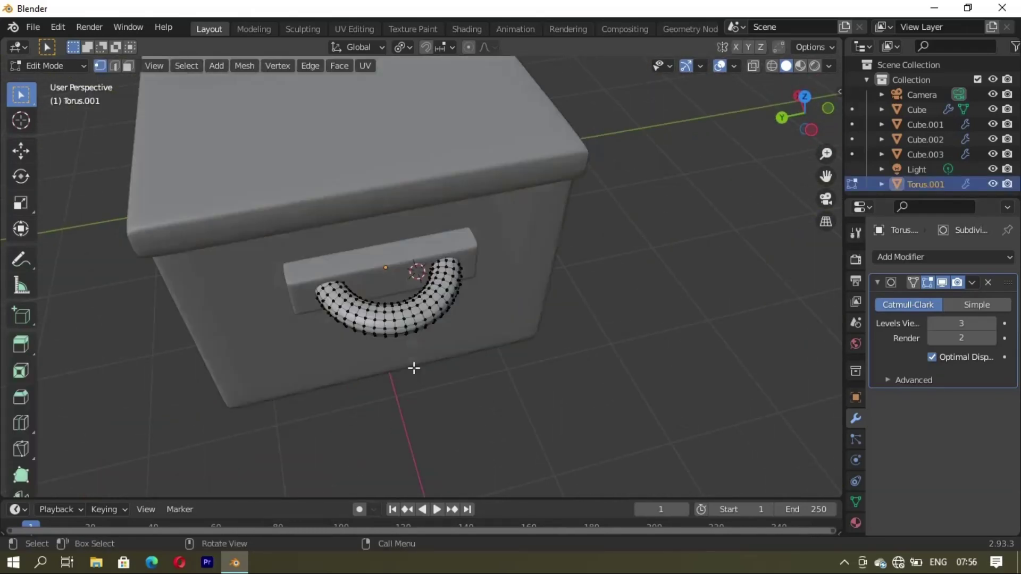
pyautogui.moveTo(412, 367)
pyautogui.mouseDown(button='middle')
pyautogui.moveTo(431, 379)
pyautogui.moveTo(474, 339)
pyautogui.moveTo(434, 345)
pyautogui.mouseUp(button='middle')
pyautogui.scroll(4, 468, 370)
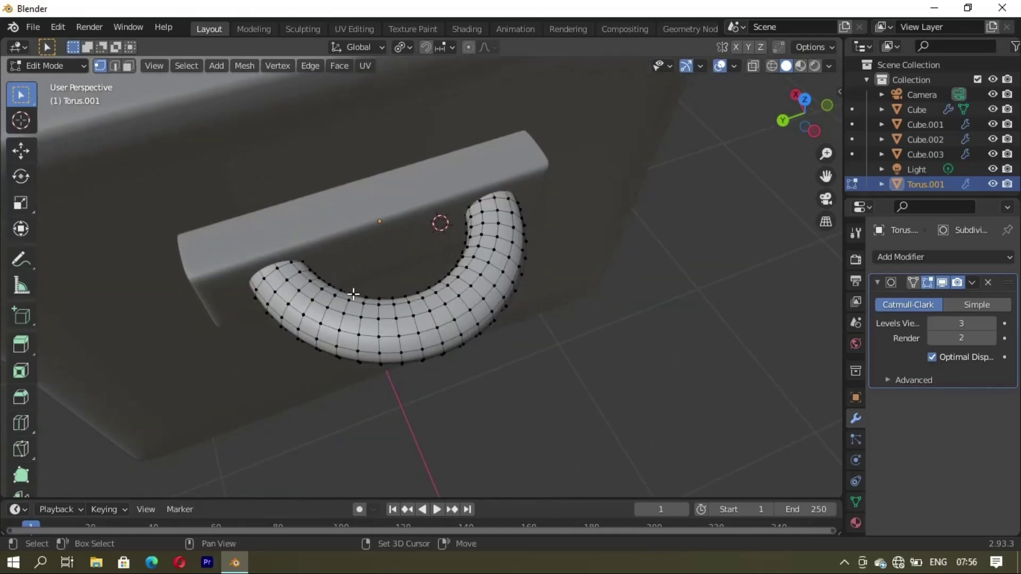
pyautogui.moveTo(353, 294); pyautogui.dragTo(598, 411)
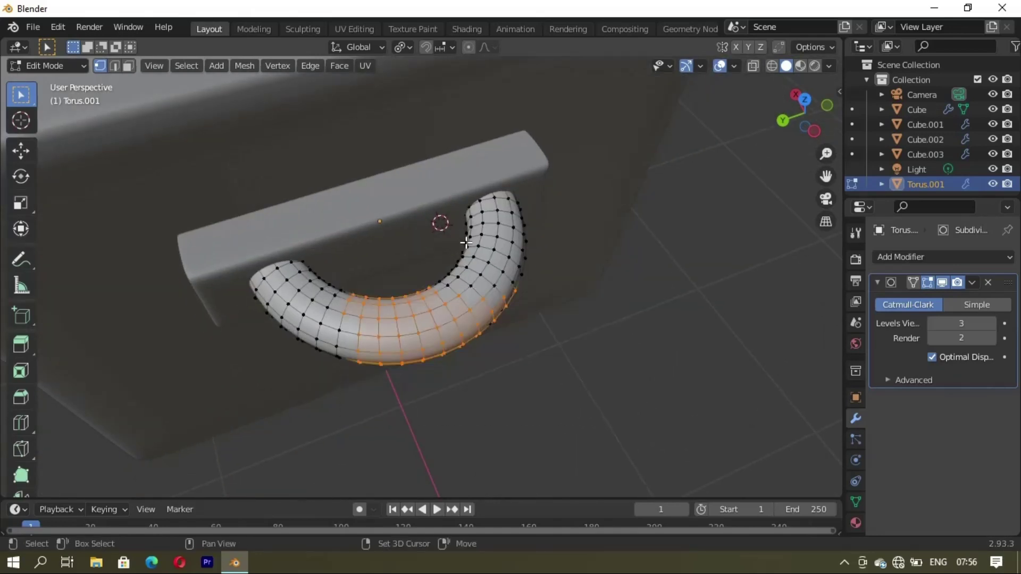
pyautogui.moveTo(466, 242); pyautogui.dragTo(606, 415)
pyautogui.moveTo(426, 244); pyautogui.dragTo(579, 391)
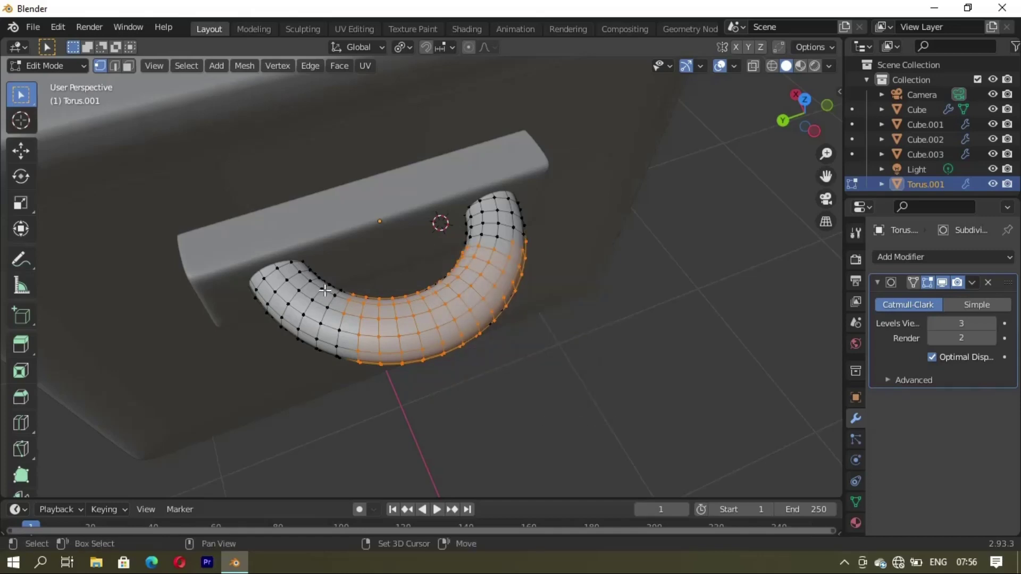
pyautogui.moveTo(322, 300); pyautogui.dragTo(513, 495)
pyautogui.moveTo(318, 282); pyautogui.dragTo(595, 452)
pyautogui.moveTo(479, 241); pyautogui.dragTo(683, 426)
# Step: Select the handle's outer arc and push it about 0.15 m outward along X
pyautogui.moveTo(683, 425)
pyautogui.mouseDown(button='middle')
pyautogui.moveTo(533, 349)
pyautogui.moveTo(657, 379)
pyautogui.moveTo(379, 206)
pyautogui.mouseUp(button='middle')
pyautogui.press('KP_Divide')
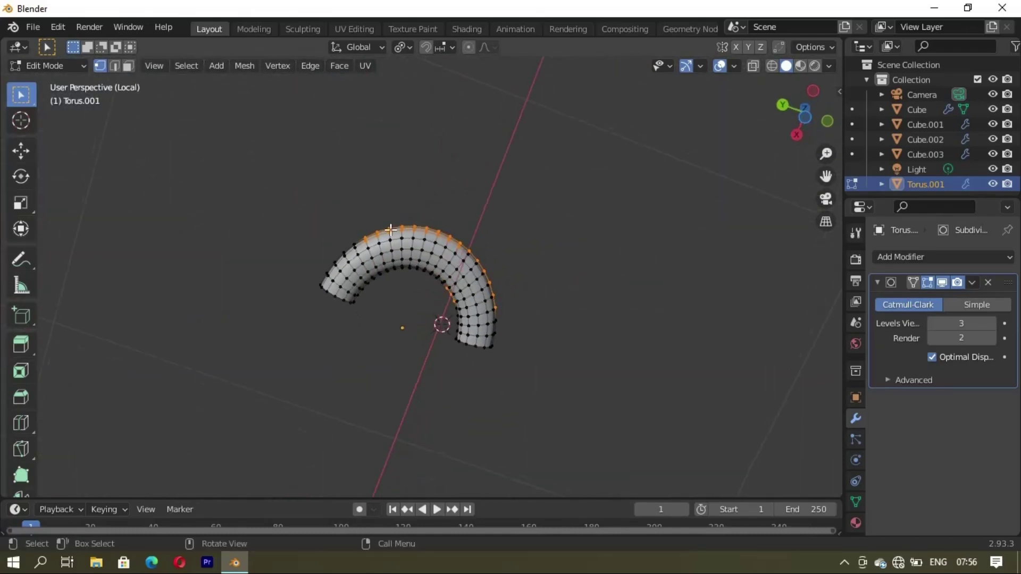
pyautogui.moveTo(379, 207)
pyautogui.mouseDown()
pyautogui.moveTo(388, 243)
pyautogui.moveTo(521, 303)
pyautogui.moveTo(542, 296)
pyautogui.mouseUp()
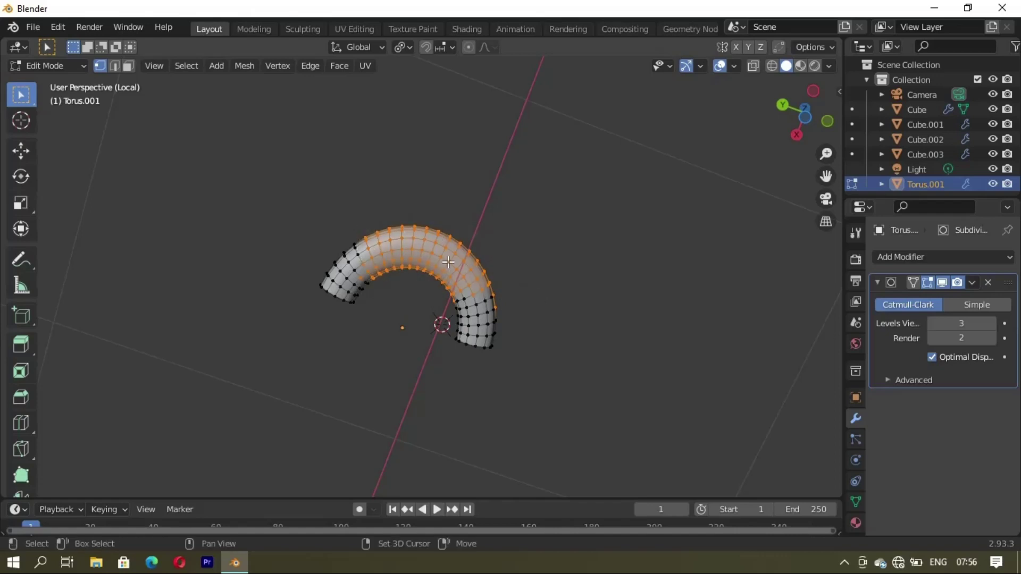
pyautogui.moveTo(472, 249)
pyautogui.mouseDown(button='middle')
pyautogui.moveTo(469, 485)
pyautogui.moveTo(437, 332)
pyautogui.mouseUp(button='middle')
pyautogui.press('KP_Divide')
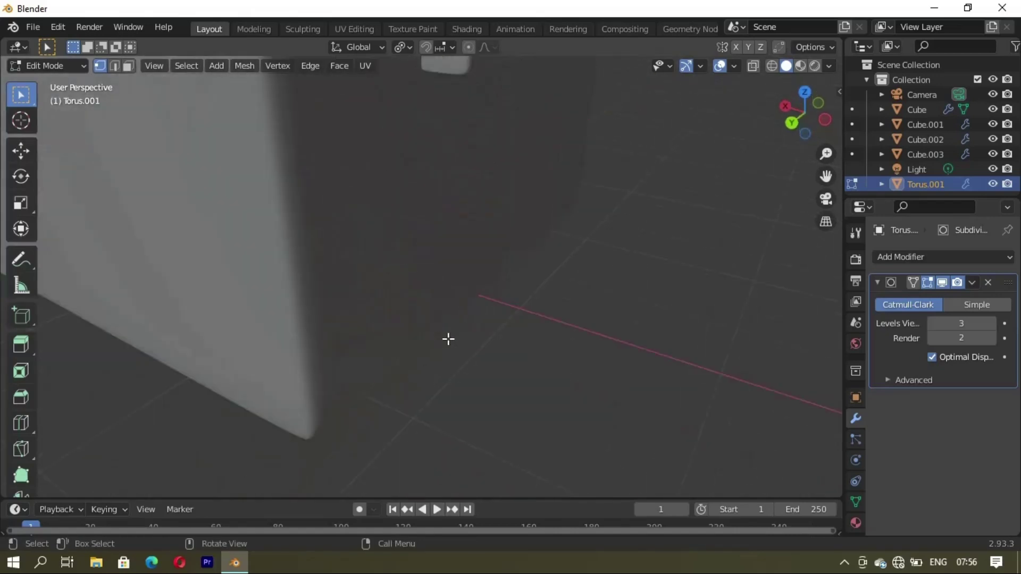
pyautogui.moveTo(493, 352); pyautogui.dragTo(451, 358, button='middle')
pyautogui.scroll(2, 452, 358)
pyautogui.press('g')
pyautogui.press('x')
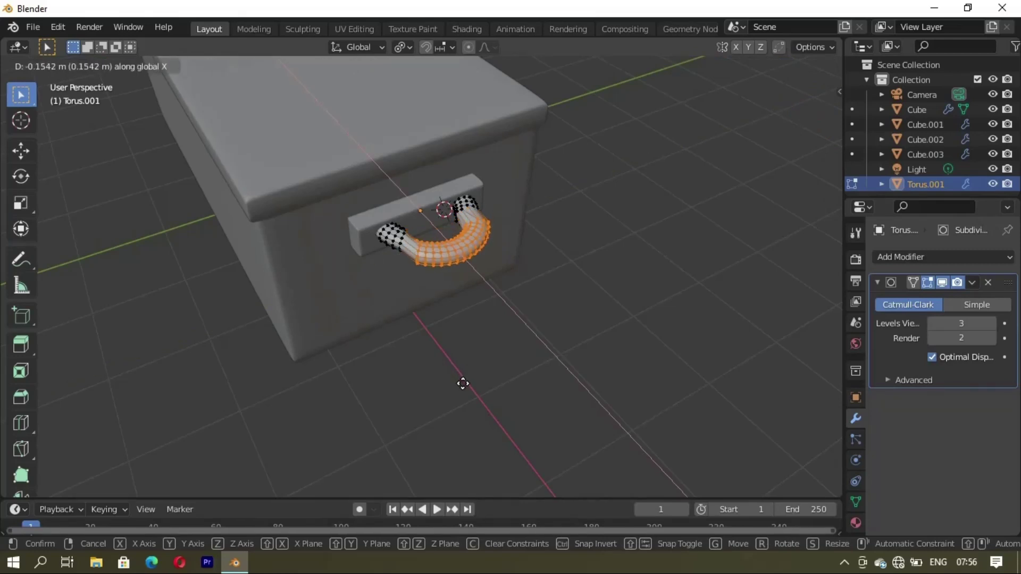
pyautogui.click(462, 383)
pyautogui.press('Tab')
# Step: Duplicate the curved handle Torus.001, sliding the copy along X
pyautogui.click(482, 375)
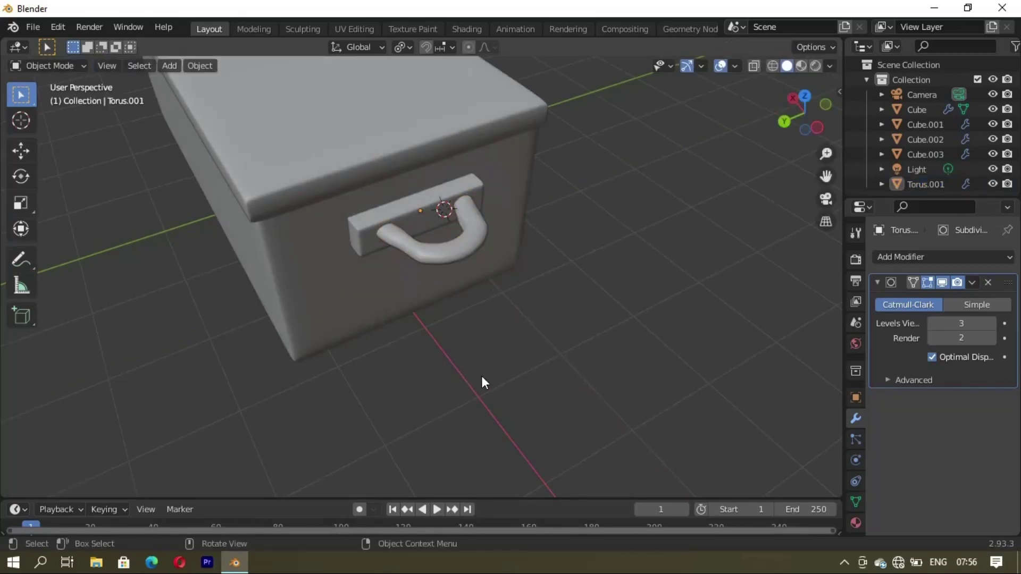
pyautogui.moveTo(481, 375)
pyautogui.mouseDown(button='middle')
pyautogui.moveTo(467, 389)
pyautogui.moveTo(353, 344)
pyautogui.moveTo(570, 290)
pyautogui.moveTo(431, 254)
pyautogui.mouseUp(button='middle')
pyautogui.scroll(-3, 381, 341)
pyautogui.click(379, 228)
pyautogui.moveTo(380, 228)
pyautogui.mouseDown(button='middle')
pyautogui.moveTo(428, 260)
pyautogui.moveTo(403, 304)
pyautogui.mouseUp(button='middle')
pyautogui.hotkey('shift', 'd')
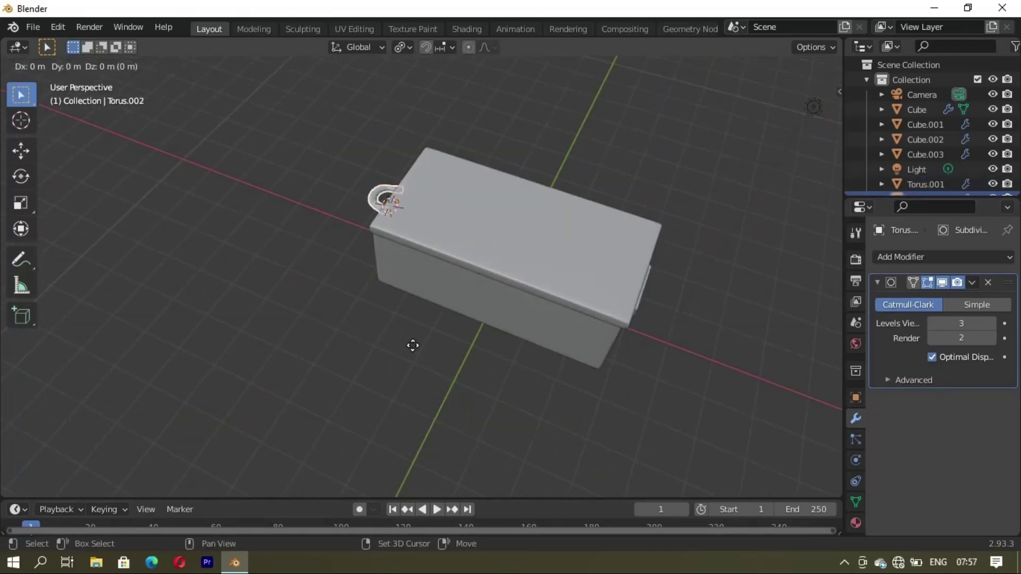
pyautogui.press('x')
pyautogui.click(412, 346)
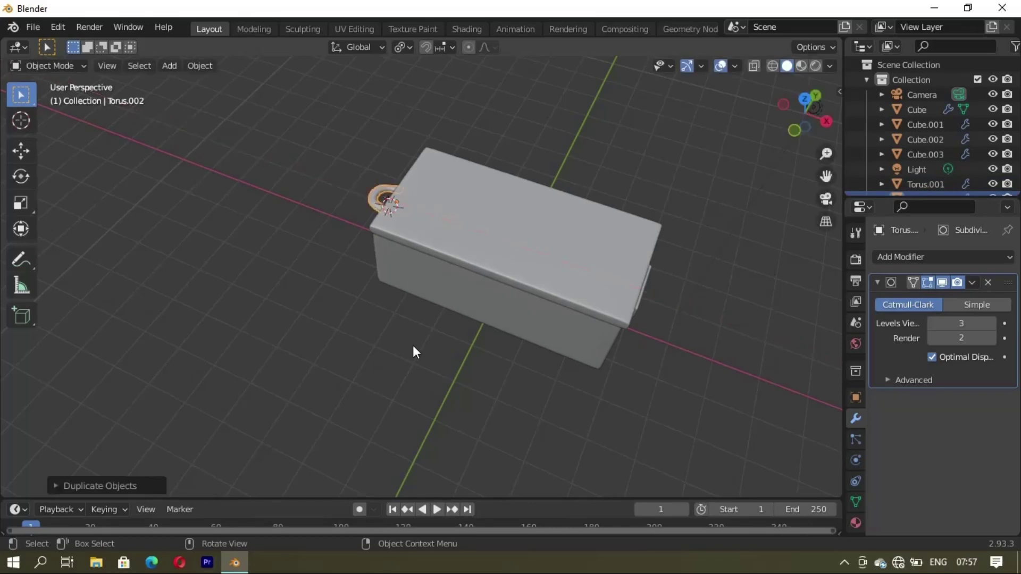
# Step: Rotate the handle copy 90° about Z, then 90° about Y, then 90° about X
pyautogui.write('rz90')
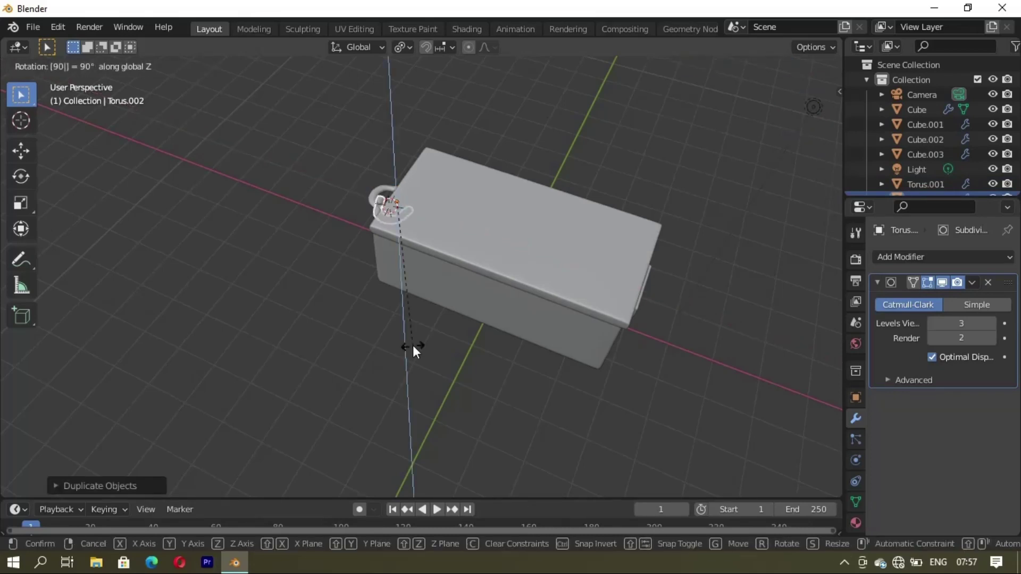
pyautogui.press('Return')
pyautogui.write('r')
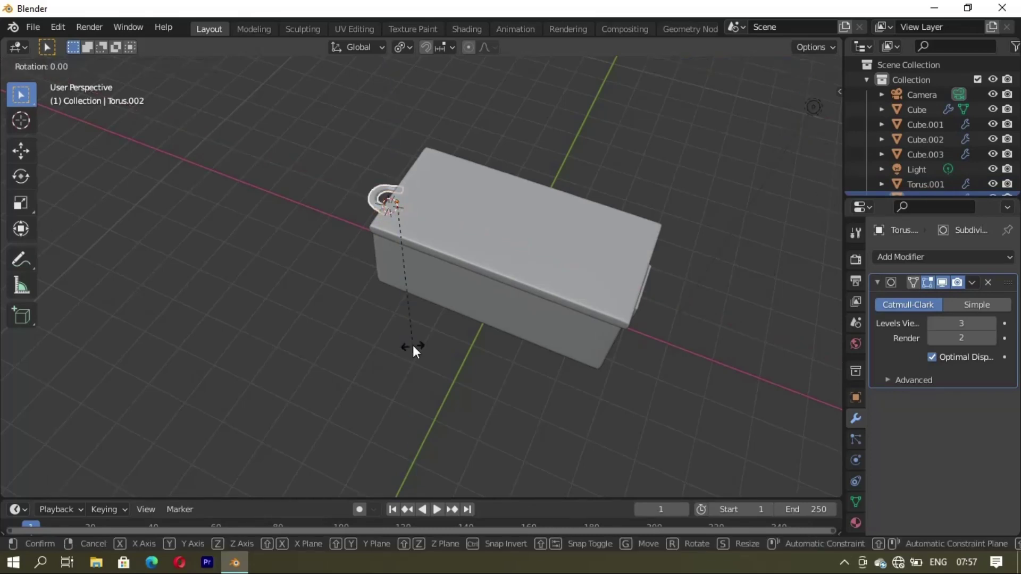
pyautogui.write('y90')
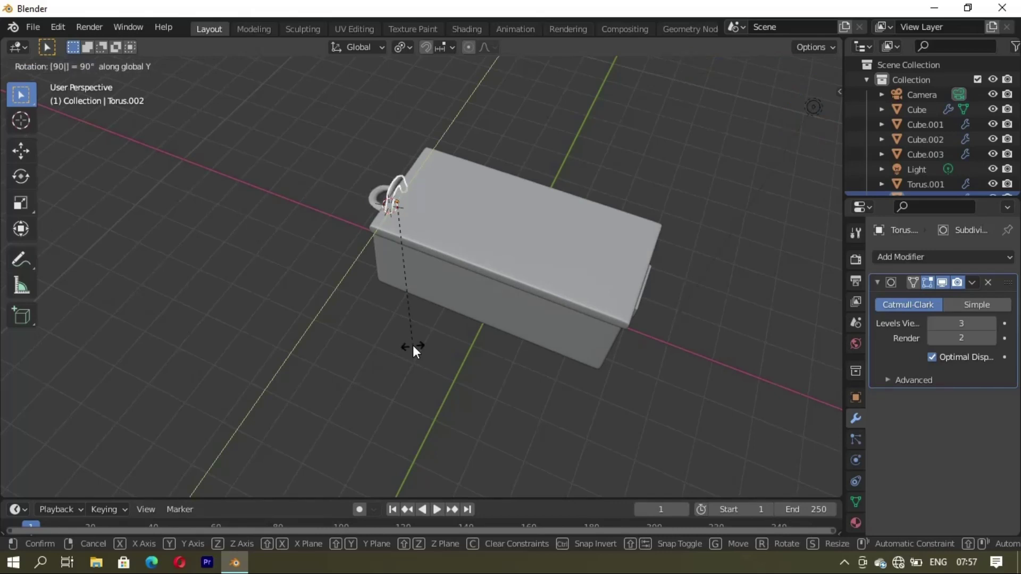
pyautogui.press('Return')
pyautogui.write('rx')
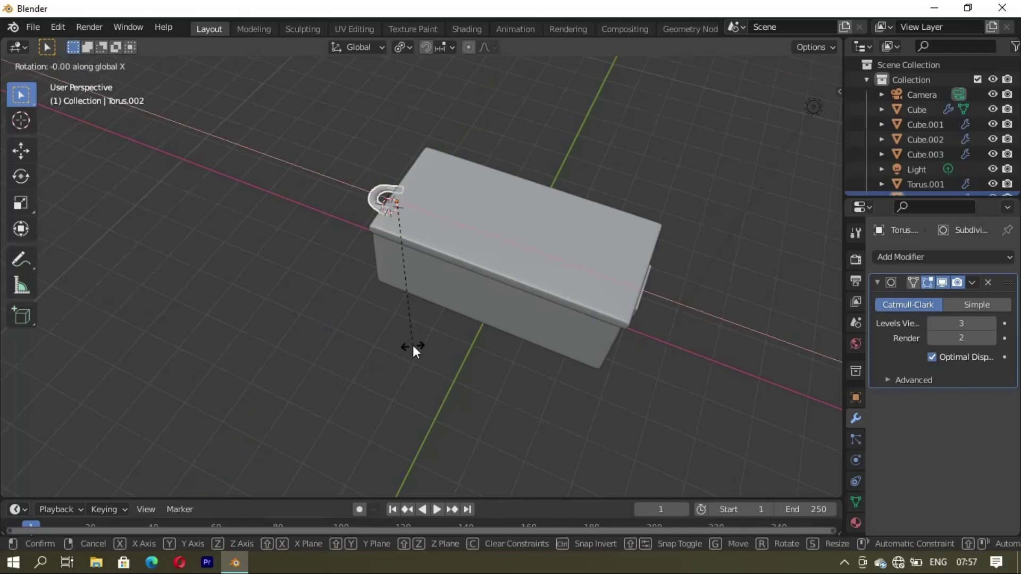
pyautogui.write('90')
pyautogui.press('Return')
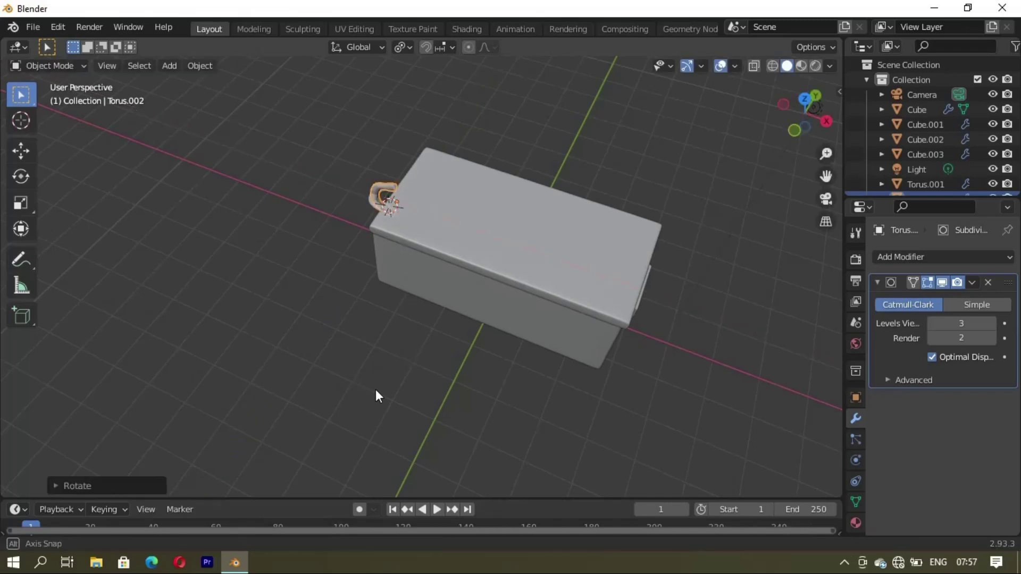
# Step: Move the copied handle along X to the box's other end
pyautogui.moveTo(375, 391)
pyautogui.mouseDown(button='middle')
pyautogui.moveTo(496, 336)
pyautogui.moveTo(392, 285)
pyautogui.mouseUp(button='middle')
pyautogui.scroll(3, 388, 233)
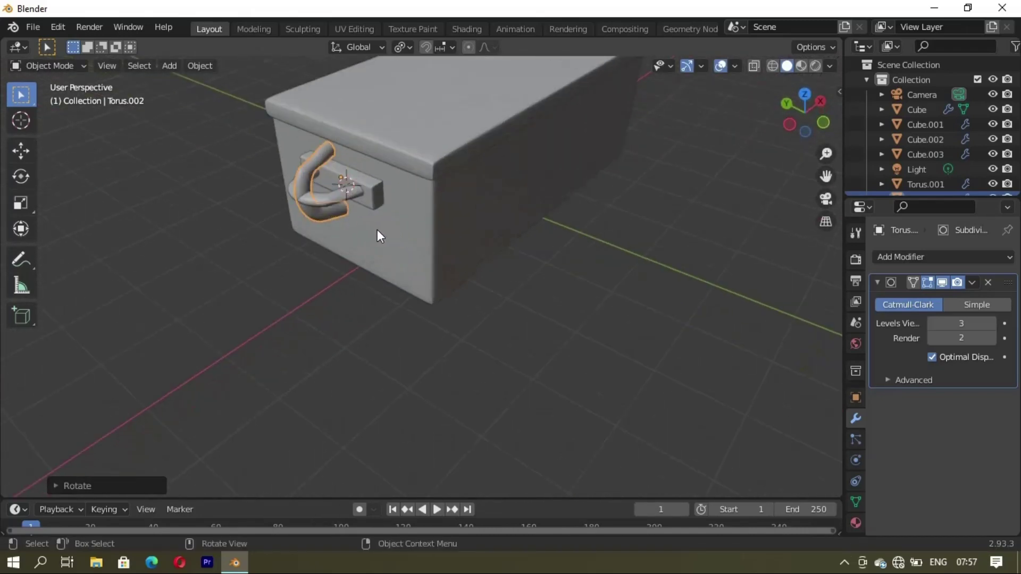
pyautogui.moveTo(377, 233)
pyautogui.mouseDown(button='middle')
pyautogui.moveTo(479, 307)
pyautogui.moveTo(497, 299)
pyautogui.moveTo(471, 311)
pyautogui.mouseUp(button='middle')
pyautogui.scroll(-3, 471, 309)
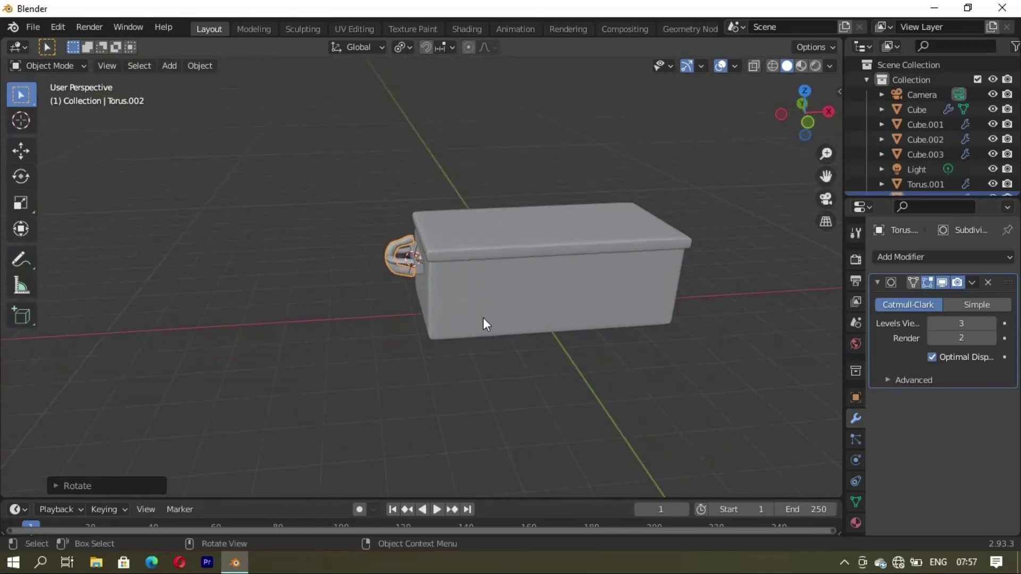
pyautogui.press('g')
pyautogui.press('x')
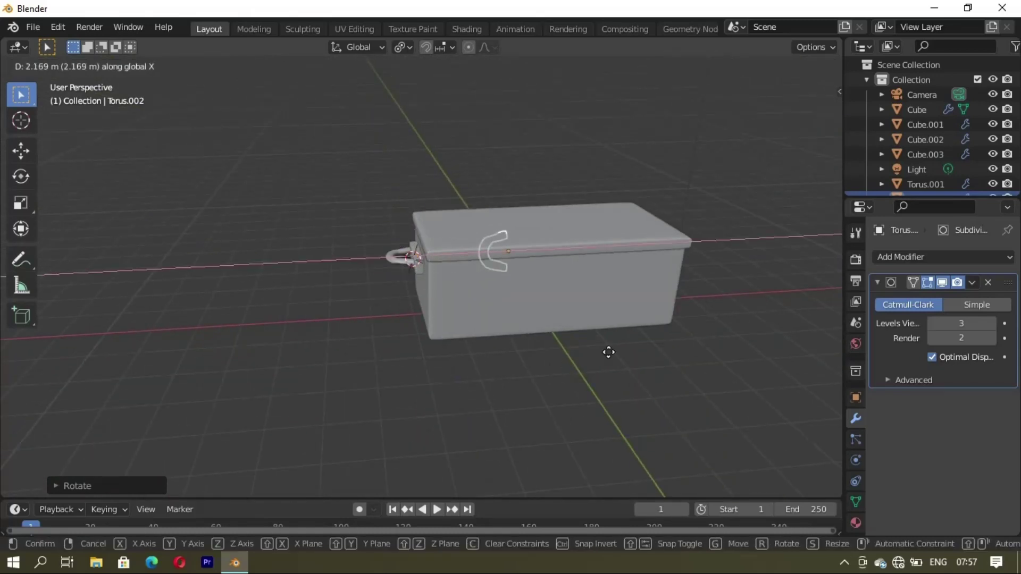
pyautogui.click(735, 334)
# Step: Reorient the copy with further 90° turns about Z and Y to fit that end
pyautogui.moveTo(750, 338); pyautogui.dragTo(593, 354, button='middle')
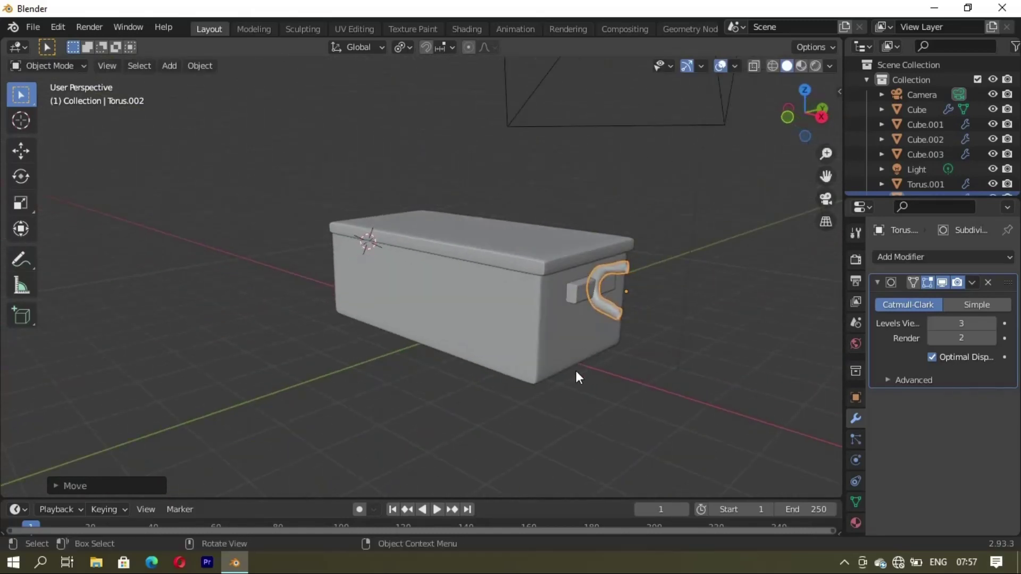
pyautogui.write('rz90')
pyautogui.press('Return')
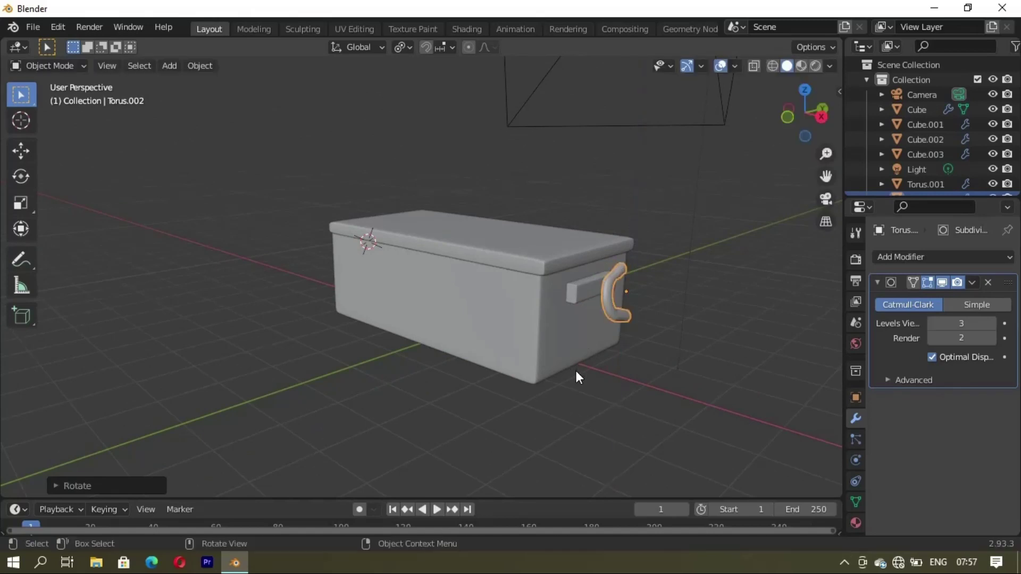
pyautogui.write('ry90')
pyautogui.press('Return')
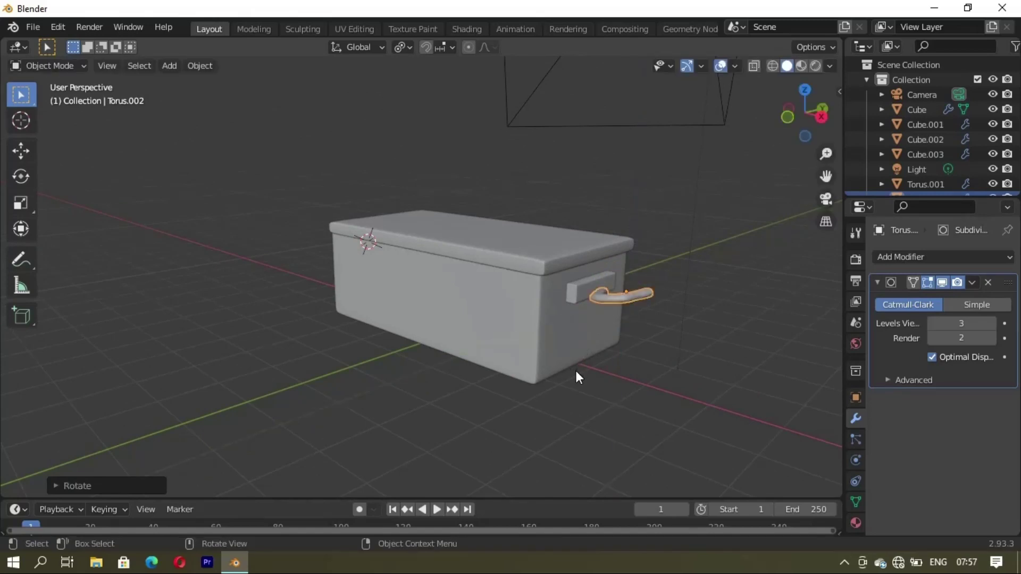
pyautogui.write('ry90')
pyautogui.press('Escape')
pyautogui.write('ry')
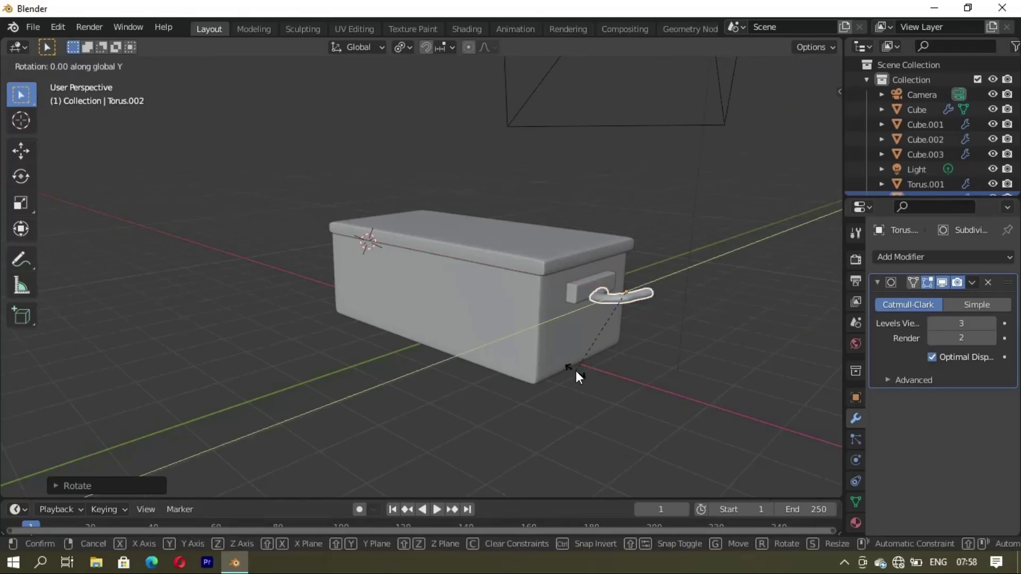
pyautogui.write('90')
pyautogui.press('Return')
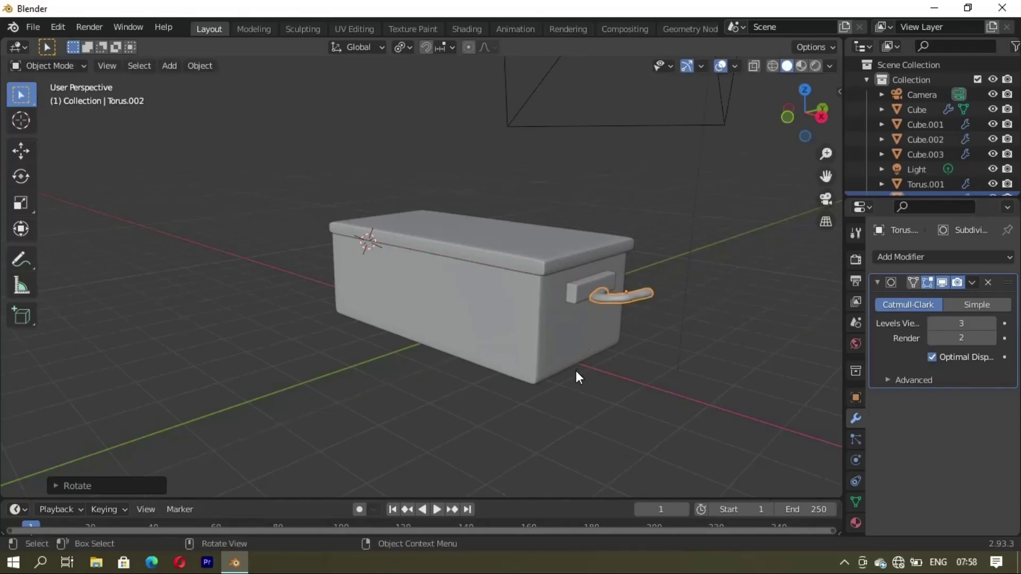
pyautogui.write('rz')
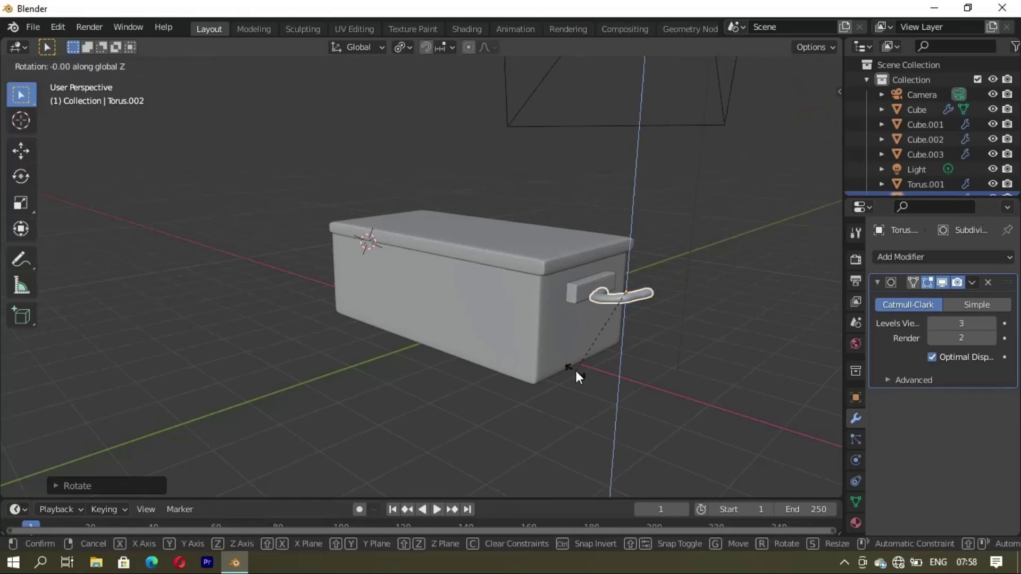
pyautogui.write('90')
pyautogui.press('Return')
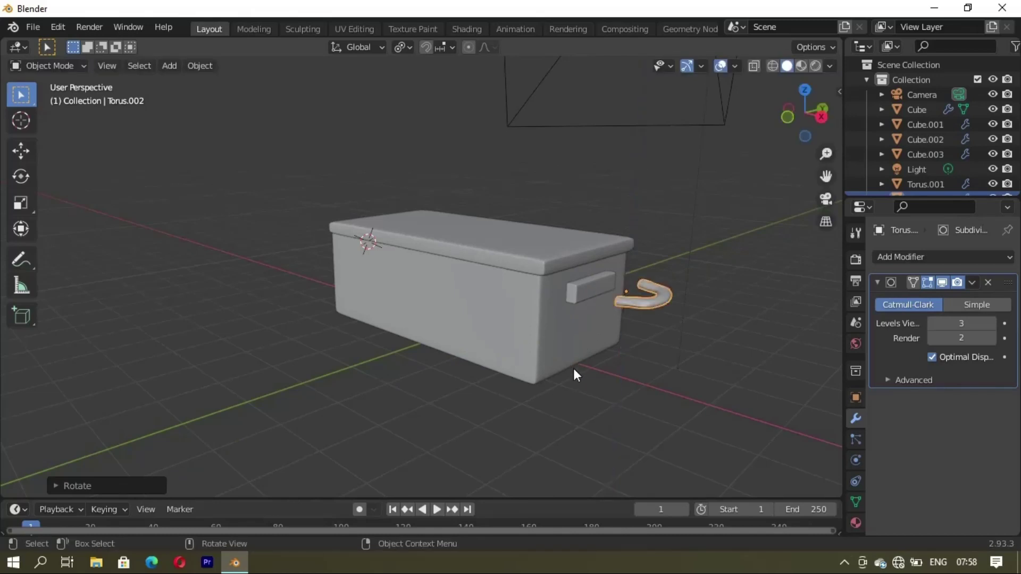
# Step: Move the copied handle along X to sit against the box's end plate
pyautogui.moveTo(573, 368)
pyautogui.mouseDown(button='middle')
pyautogui.moveTo(563, 408)
pyautogui.moveTo(496, 420)
pyautogui.moveTo(579, 381)
pyautogui.mouseUp(button='middle')
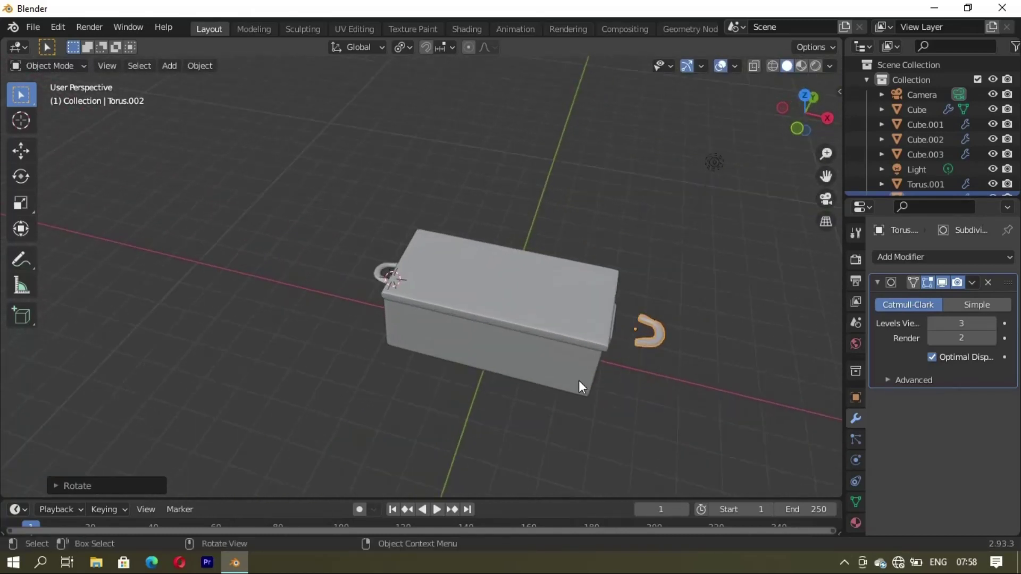
pyautogui.press('g')
pyautogui.press('z')
pyautogui.press('x')
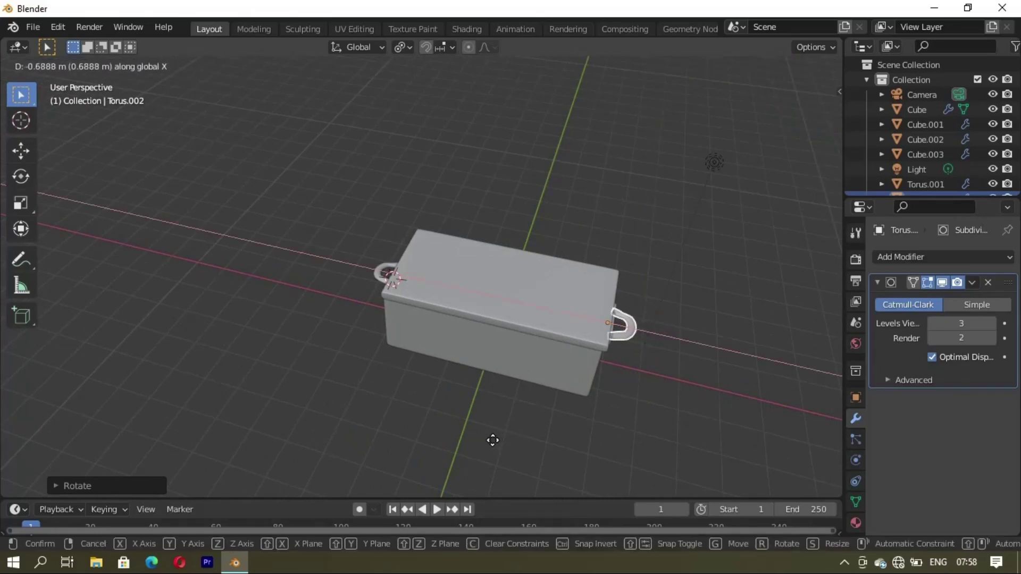
pyautogui.click(493, 440)
pyautogui.moveTo(515, 415)
pyautogui.mouseDown(button='middle')
pyautogui.moveTo(412, 375)
pyautogui.moveTo(543, 341)
pyautogui.moveTo(509, 306)
pyautogui.moveTo(444, 344)
pyautogui.moveTo(424, 337)
pyautogui.mouseUp(button='middle')
pyautogui.scroll(5, 544, 342)
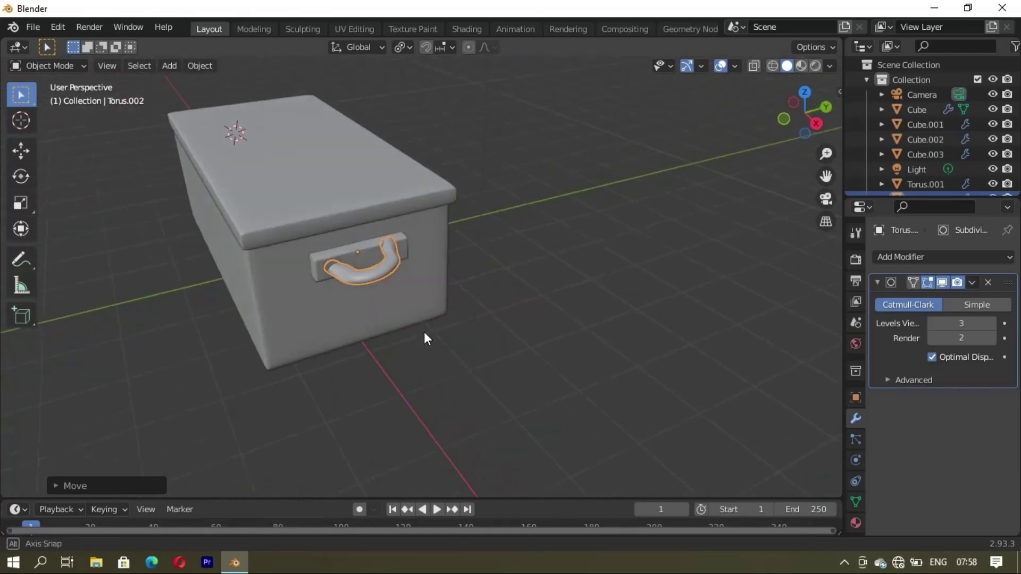
# Step: Tilt the second handle slightly about X with the Transform tool's rotation arc
pyautogui.click(21, 229)
pyautogui.moveTo(385, 200); pyautogui.dragTo(388, 209)
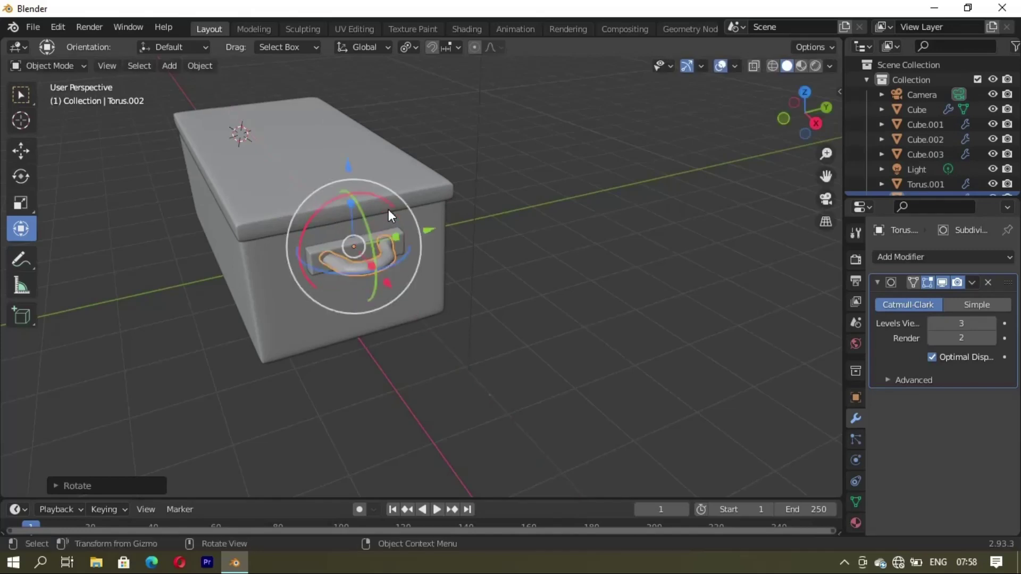
pyautogui.click(464, 339)
pyautogui.moveTo(465, 339); pyautogui.dragTo(447, 319, button='middle')
pyautogui.click(370, 219)
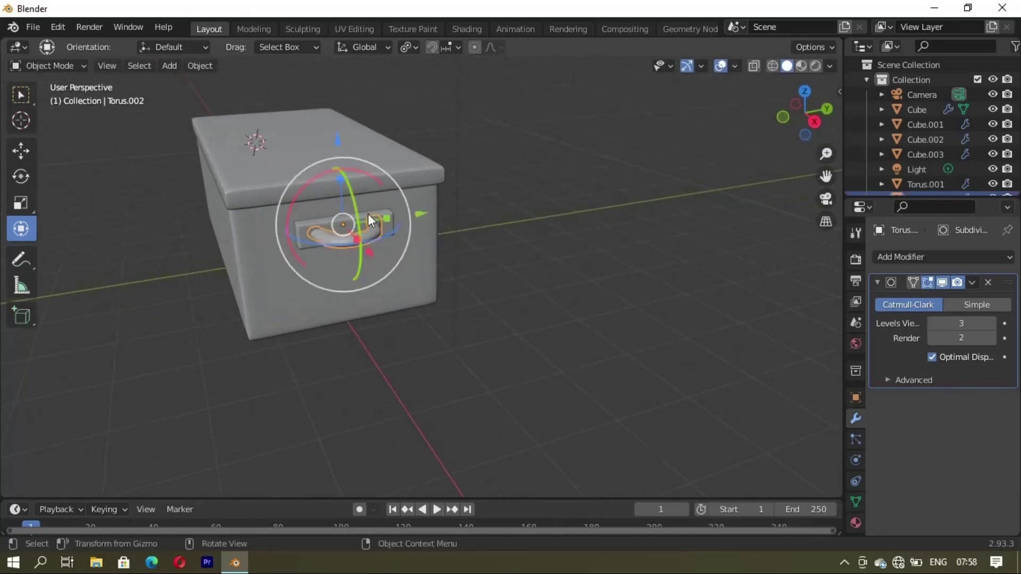
pyautogui.moveTo(365, 171); pyautogui.dragTo(366, 178)
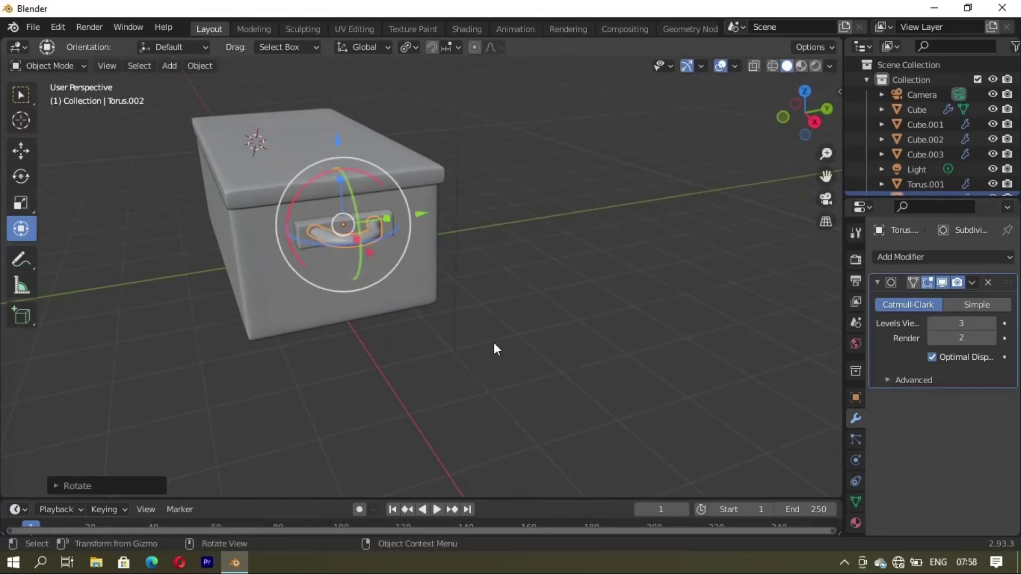
# Step: Lower the handle slightly along Z so it sits against its plate
pyautogui.press('g')
pyautogui.press('z')
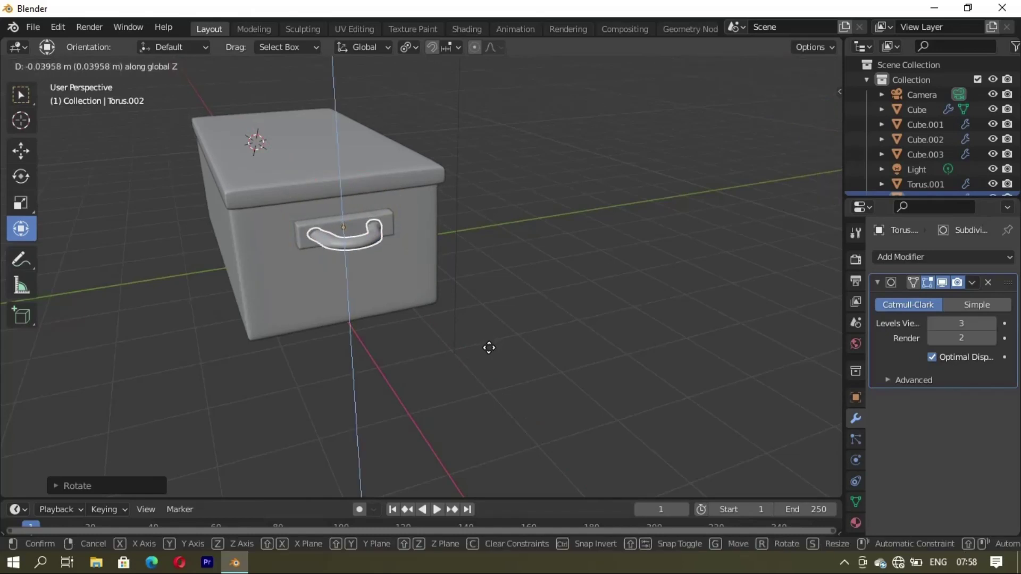
pyautogui.click(508, 346)
pyautogui.moveTo(510, 347)
pyautogui.mouseDown(button='middle')
pyautogui.moveTo(516, 250)
pyautogui.moveTo(469, 264)
pyautogui.moveTo(416, 358)
pyautogui.moveTo(431, 314)
pyautogui.moveTo(342, 394)
pyautogui.moveTo(588, 376)
pyautogui.moveTo(462, 401)
pyautogui.moveTo(611, 281)
pyautogui.moveTo(483, 406)
pyautogui.moveTo(273, 445)
pyautogui.moveTo(408, 353)
pyautogui.moveTo(298, 344)
pyautogui.moveTo(440, 332)
pyautogui.moveTo(417, 289)
pyautogui.moveTo(481, 260)
pyautogui.moveTo(516, 222)
pyautogui.moveTo(600, 237)
pyautogui.moveTo(536, 261)
pyautogui.moveTo(468, 252)
pyautogui.moveTo(378, 284)
pyautogui.moveTo(470, 265)
pyautogui.moveTo(392, 278)
pyautogui.moveTo(375, 268)
pyautogui.moveTo(378, 296)
pyautogui.moveTo(399, 298)
pyautogui.moveTo(178, 322)
pyautogui.moveTo(465, 266)
pyautogui.moveTo(426, 221)
pyautogui.moveTo(489, 265)
pyautogui.moveTo(457, 252)
pyautogui.mouseUp(button='middle')
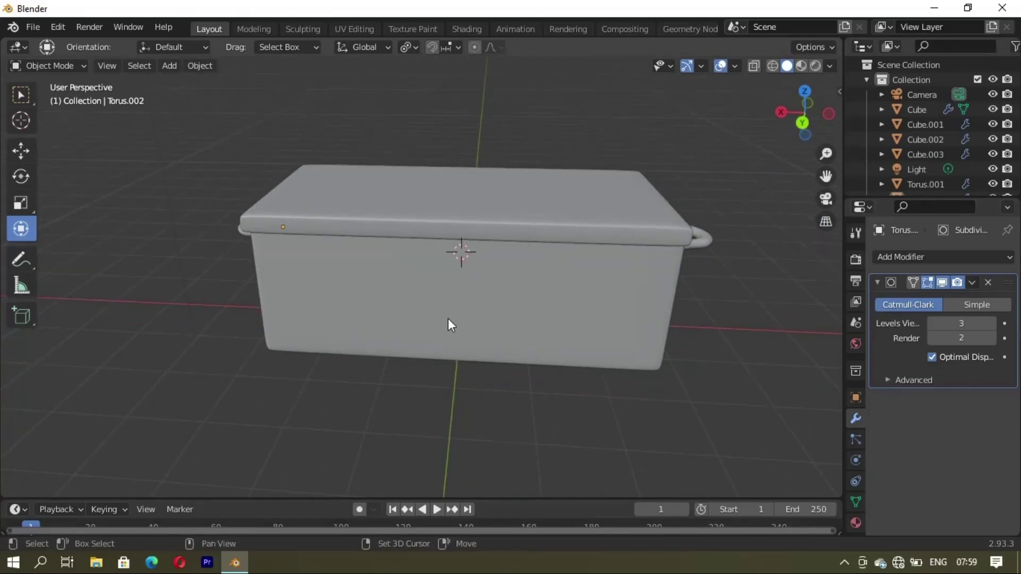
# Step: Add a plane, stand it upright with a 90° X rotation, and shrink it
pyautogui.hotkey('shift', 'a')
pyautogui.click(497, 243)
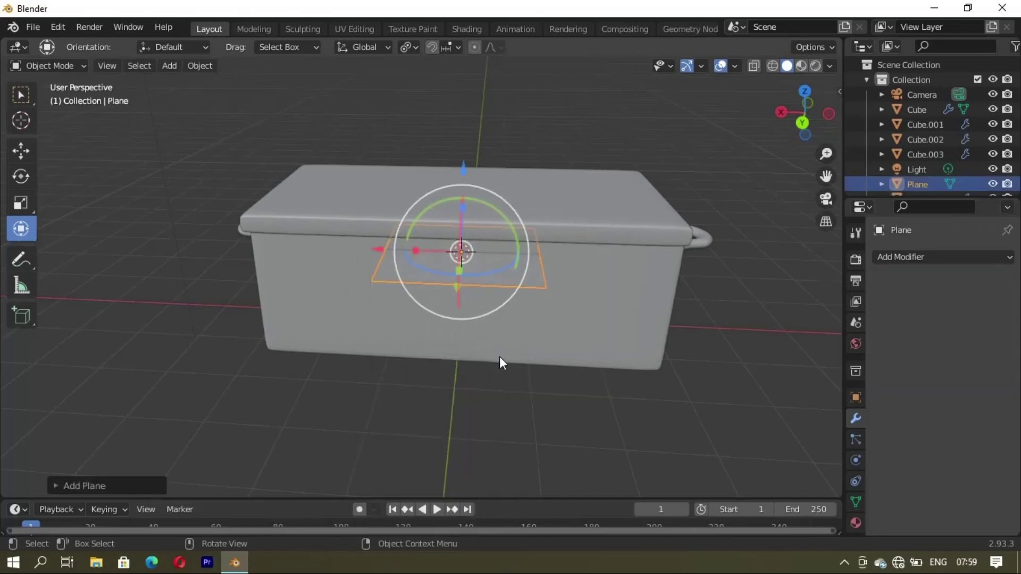
pyautogui.write('rx9')
pyautogui.write('0')
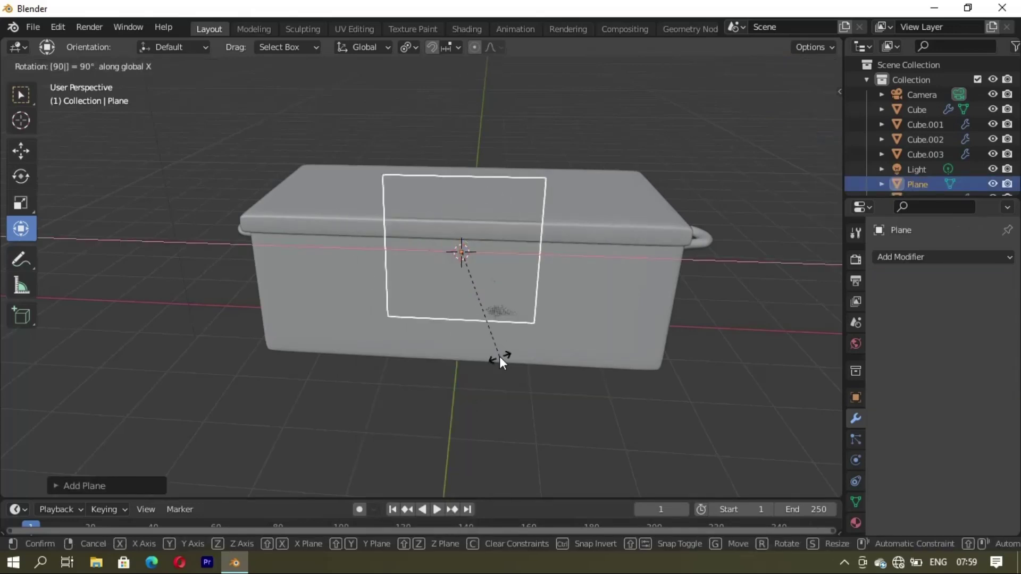
pyautogui.press('Return')
pyautogui.press('s')
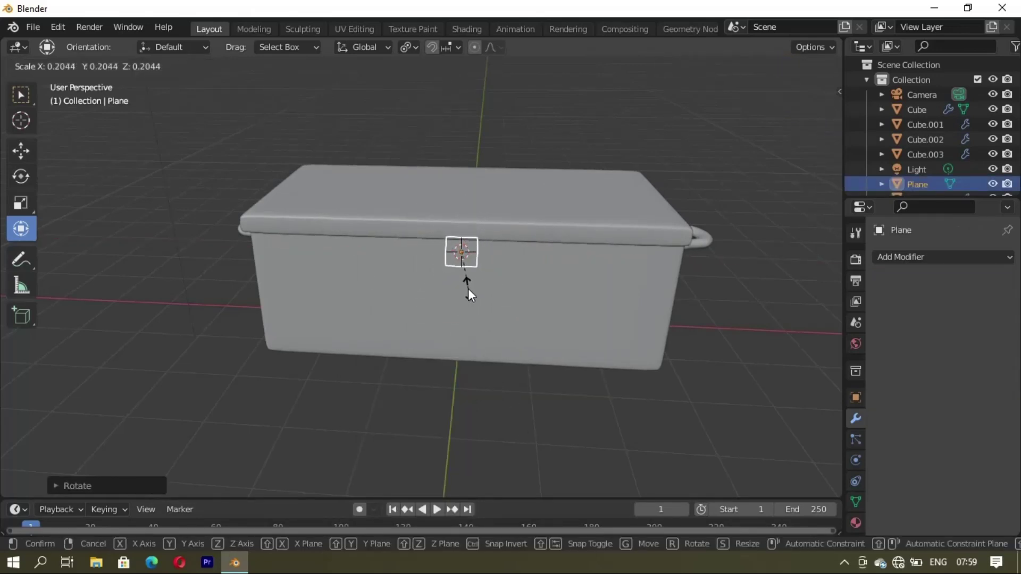
pyautogui.click(469, 293)
# Step: Lower the plane onto the box front and widen it along X
pyautogui.press('g')
pyautogui.press('z')
pyautogui.click(474, 330)
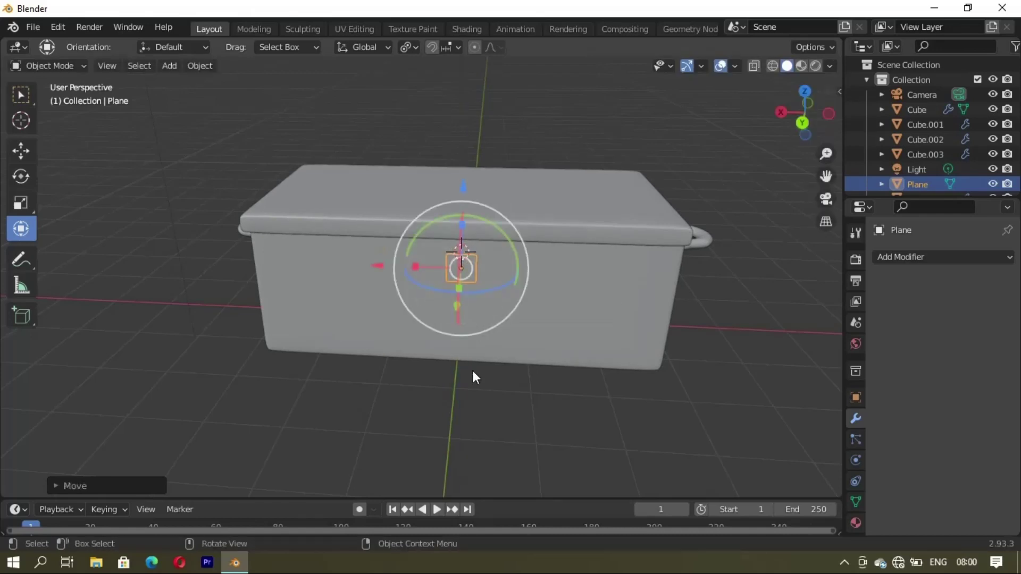
pyautogui.press('s')
pyautogui.press('x')
pyautogui.click(483, 400)
# Step: Adjust the plate's Y and Z scale to finish its rectangular shape
pyautogui.press('s')
pyautogui.press('y')
pyautogui.click(487, 416)
pyautogui.press('s')
pyautogui.press('z')
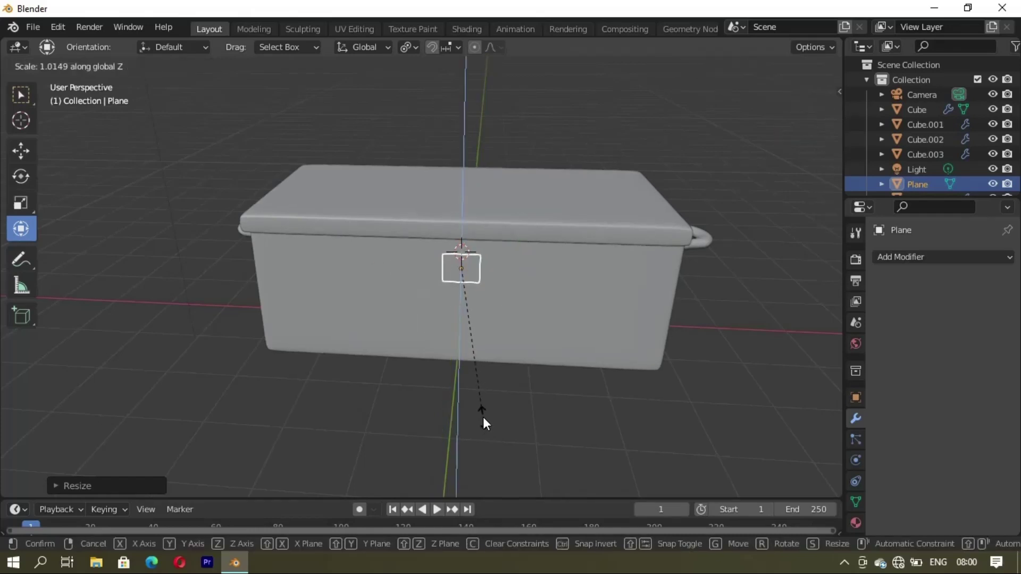
pyautogui.click(482, 417)
pyautogui.click(21, 95)
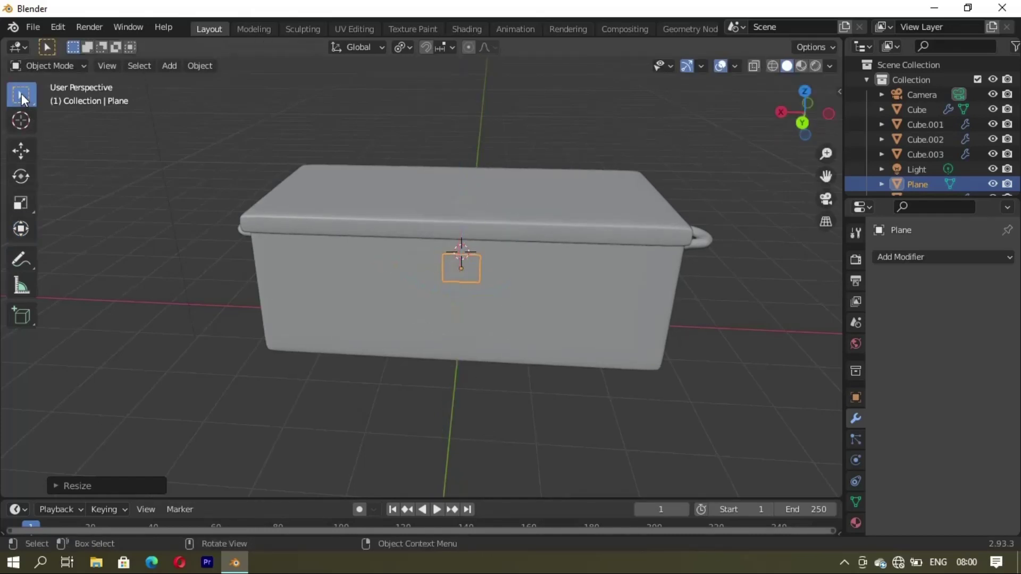
pyautogui.scroll(3, 522, 269)
pyautogui.moveTo(522, 269)
pyautogui.mouseDown(button='middle')
pyautogui.moveTo(659, 280)
pyautogui.moveTo(553, 350)
pyautogui.mouseUp(button='middle')
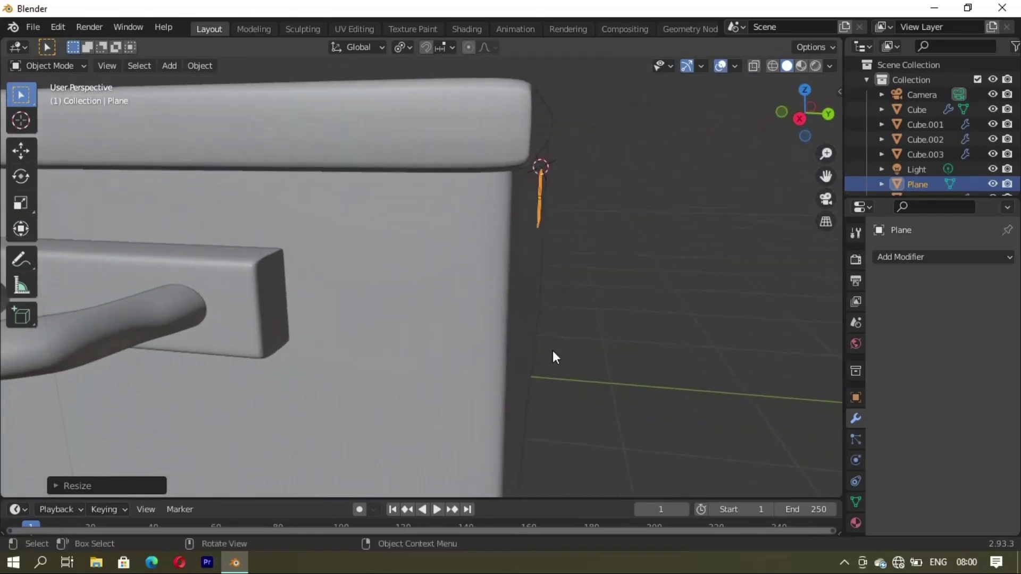
# Step: Extrude the plate twice for thickness and shrink its front face to taper it
pyautogui.press('Tab')
pyautogui.press('e')
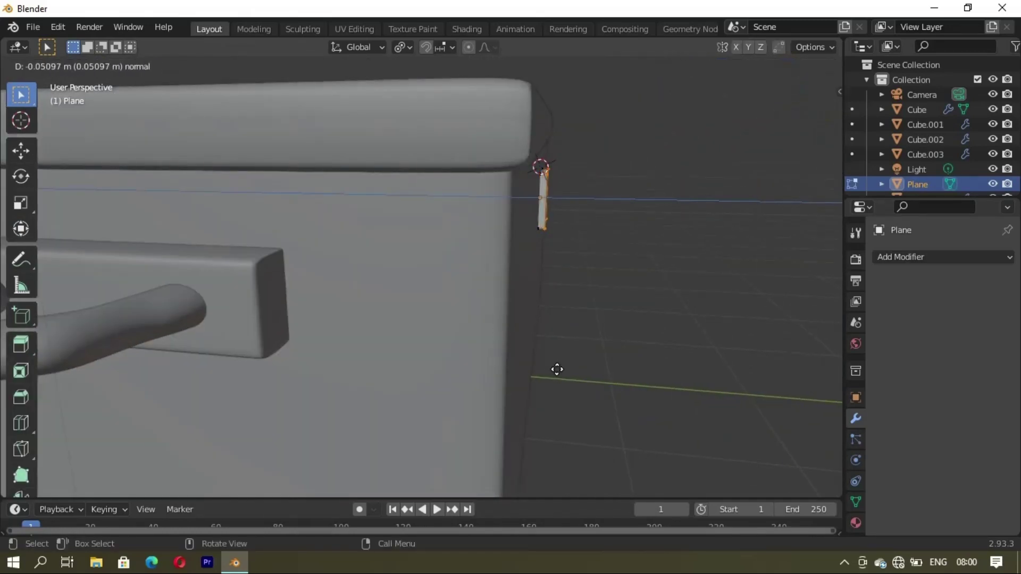
pyautogui.click(560, 369)
pyautogui.moveTo(526, 381); pyautogui.dragTo(550, 346, button='middle')
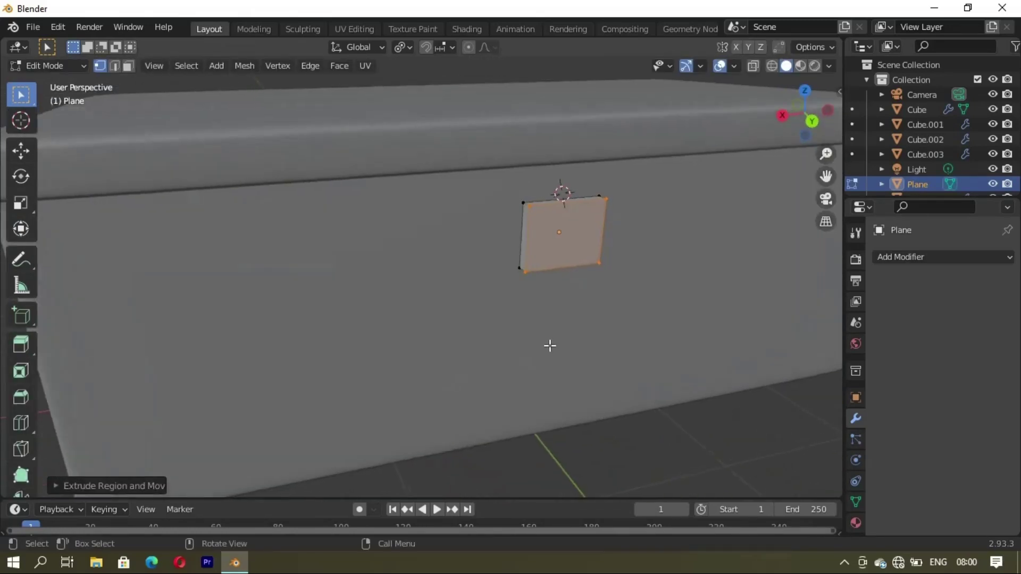
pyautogui.press('e')
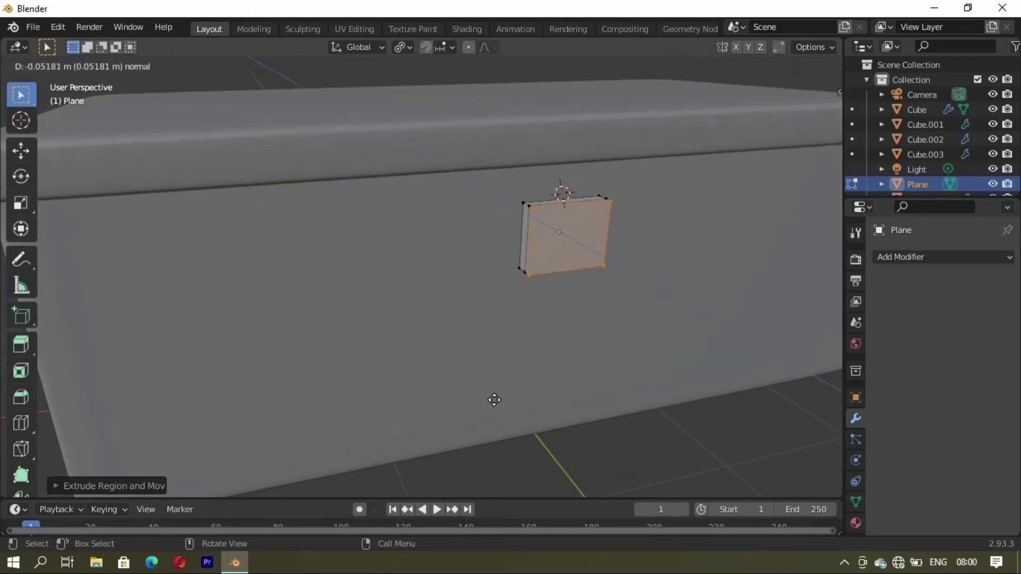
pyautogui.click(495, 407)
pyautogui.press('s')
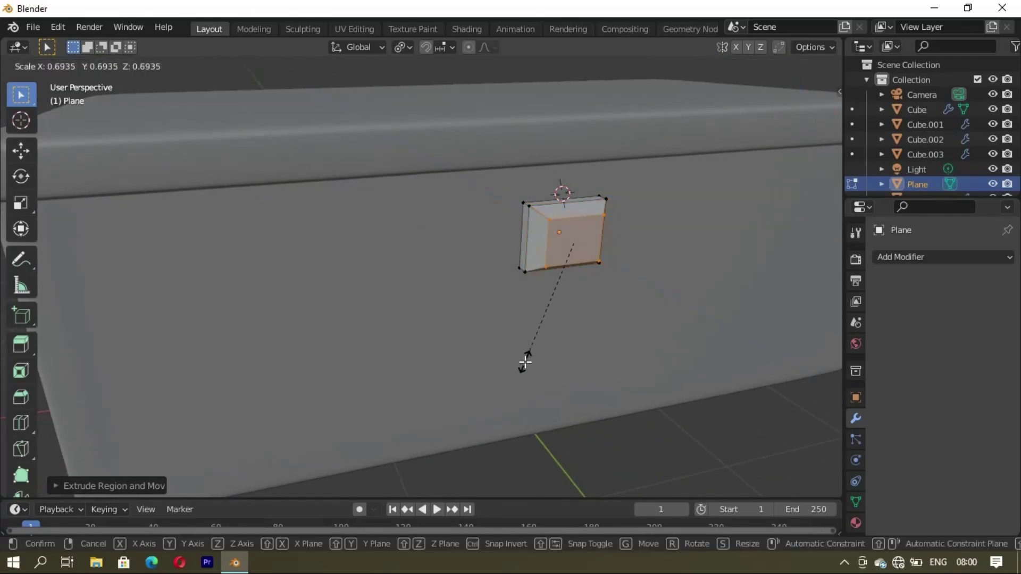
pyautogui.click(598, 332)
# Step: Extrude the latch face once more and resize it along global Y
pyautogui.moveTo(598, 333)
pyautogui.mouseDown(button='middle')
pyautogui.moveTo(567, 308)
pyautogui.moveTo(554, 264)
pyautogui.moveTo(565, 251)
pyautogui.moveTo(609, 271)
pyautogui.mouseUp(button='middle')
pyautogui.scroll(-6, 502, 326)
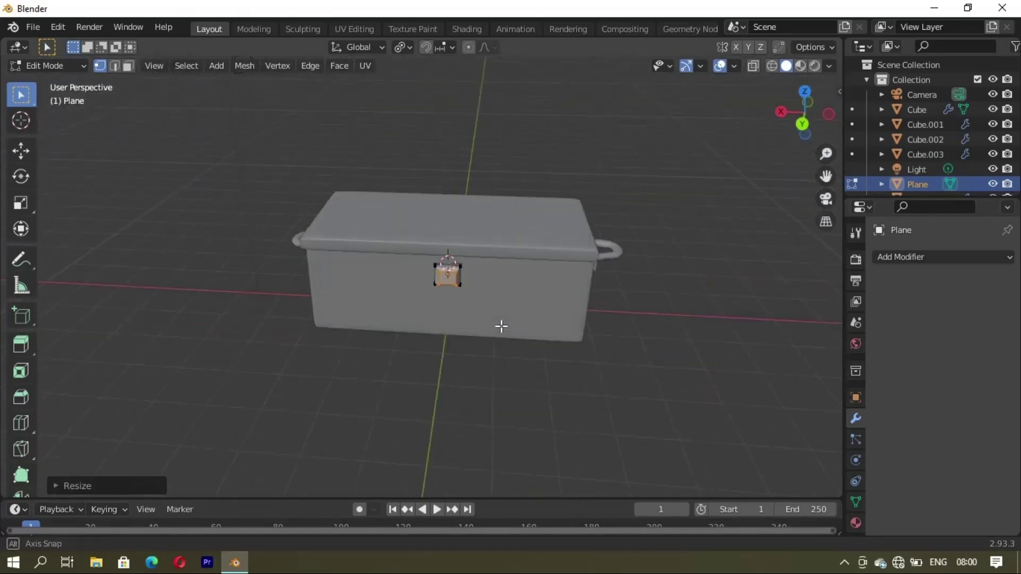
pyautogui.moveTo(501, 326)
pyautogui.mouseDown(button='middle')
pyautogui.moveTo(485, 318)
pyautogui.moveTo(522, 322)
pyautogui.mouseUp(button='middle')
pyautogui.scroll(3, 522, 322)
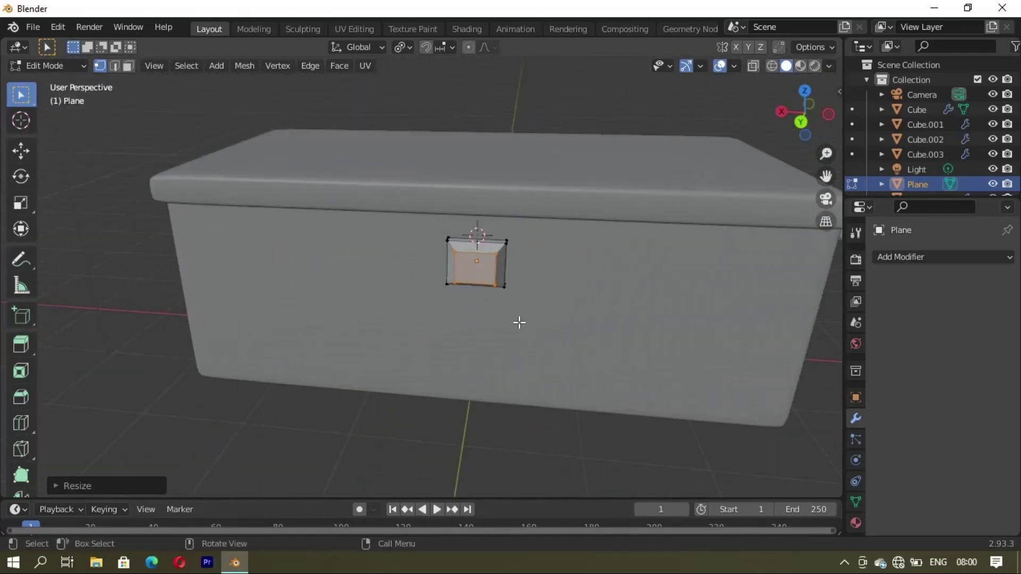
pyautogui.press('e')
pyautogui.click(521, 334)
pyautogui.moveTo(521, 335)
pyautogui.mouseDown(button='middle')
pyautogui.moveTo(660, 332)
pyautogui.moveTo(640, 331)
pyautogui.mouseUp(button='middle')
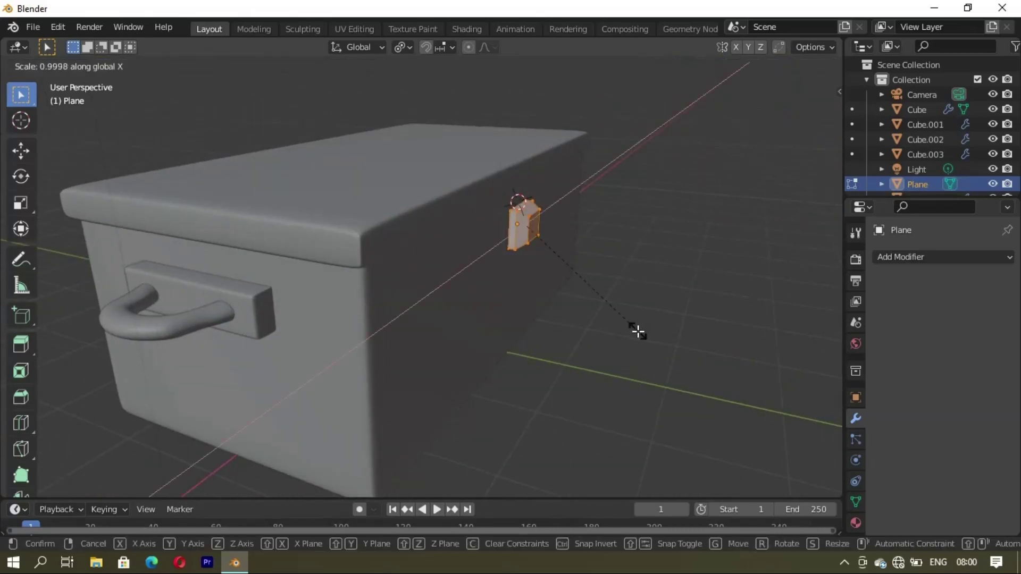
pyautogui.press('y')
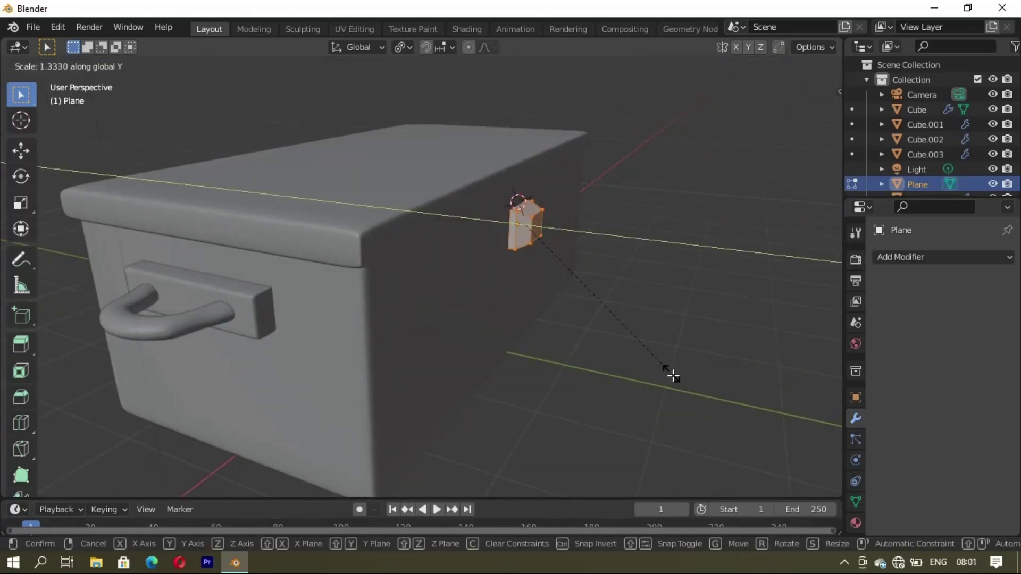
pyautogui.click(673, 377)
# Step: Shade the latch smooth and enable Auto Smooth at 30° in its mesh normals
pyautogui.press('Tab')
pyautogui.rightClick(659, 279)
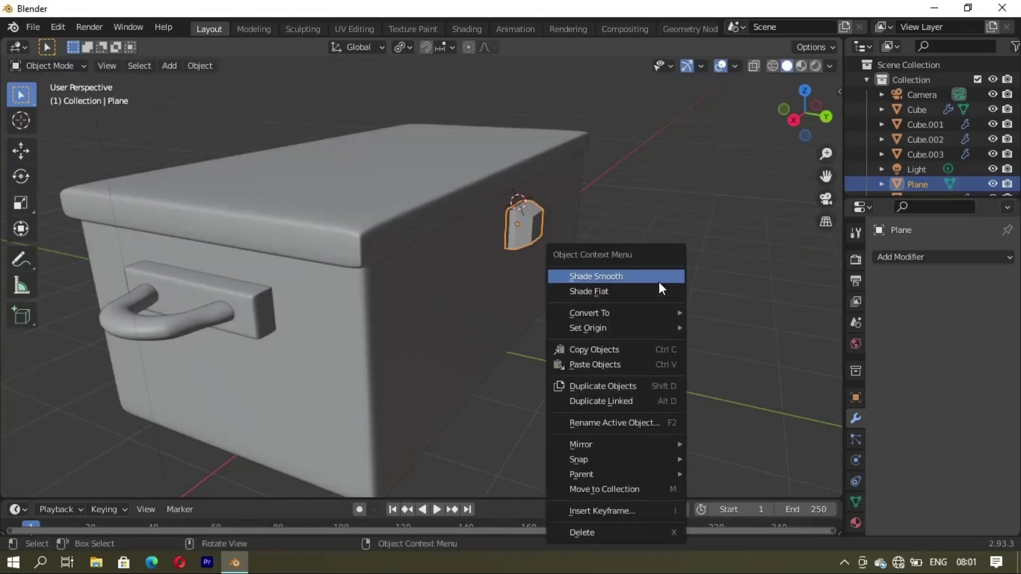
pyautogui.click(658, 277)
pyautogui.click(856, 500)
pyautogui.click(885, 494)
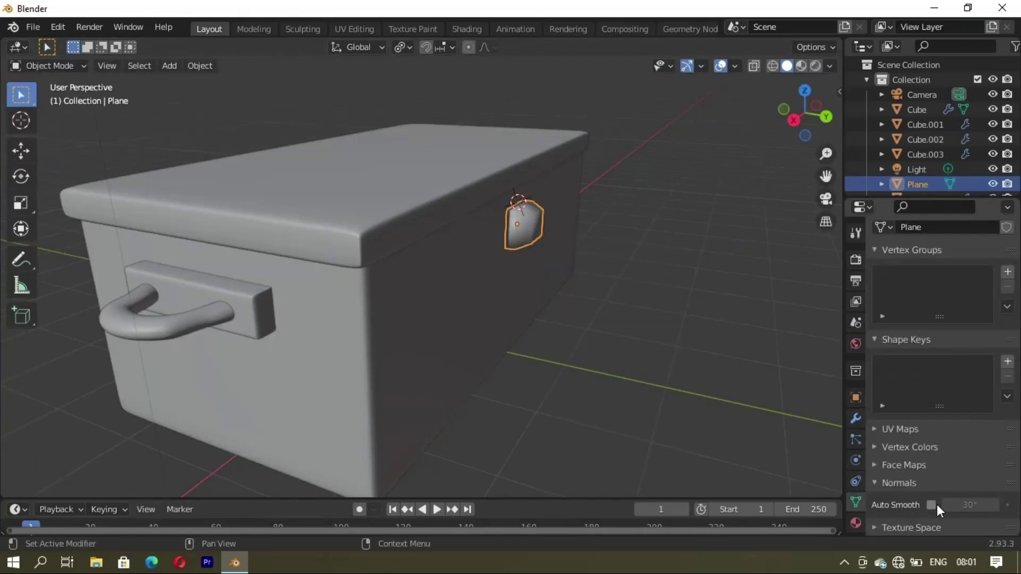
pyautogui.click(931, 505)
# Step: Inspect the latch's depth from front, top and side, then reselect it
pyautogui.moveTo(824, 454); pyautogui.dragTo(574, 264, button='middle')
pyautogui.hotkey('alt', 'a')
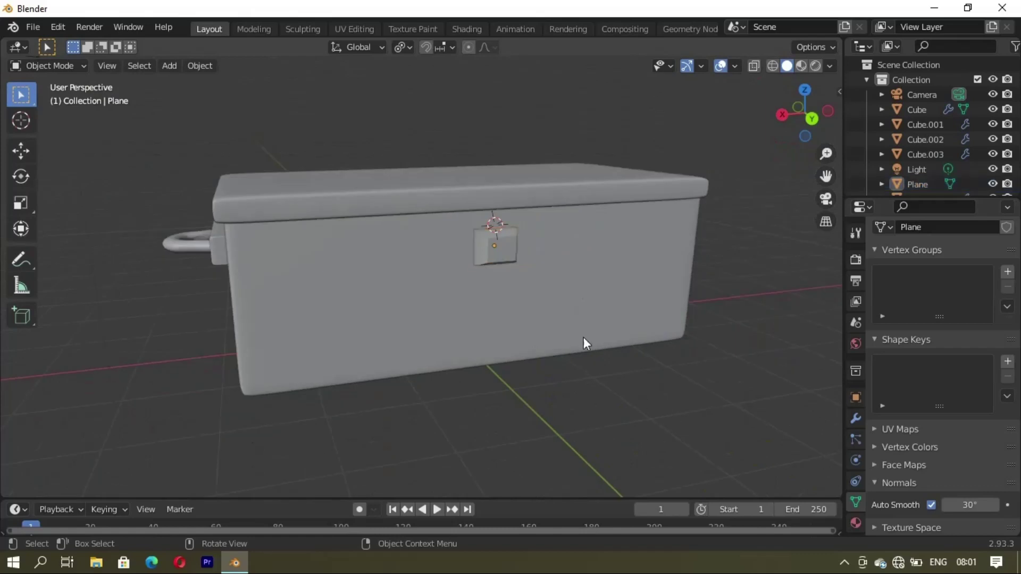
pyautogui.moveTo(583, 337)
pyautogui.mouseDown(button='middle')
pyautogui.moveTo(545, 250)
pyautogui.moveTo(580, 229)
pyautogui.moveTo(477, 192)
pyautogui.moveTo(476, 335)
pyautogui.moveTo(530, 311)
pyautogui.mouseUp(button='middle')
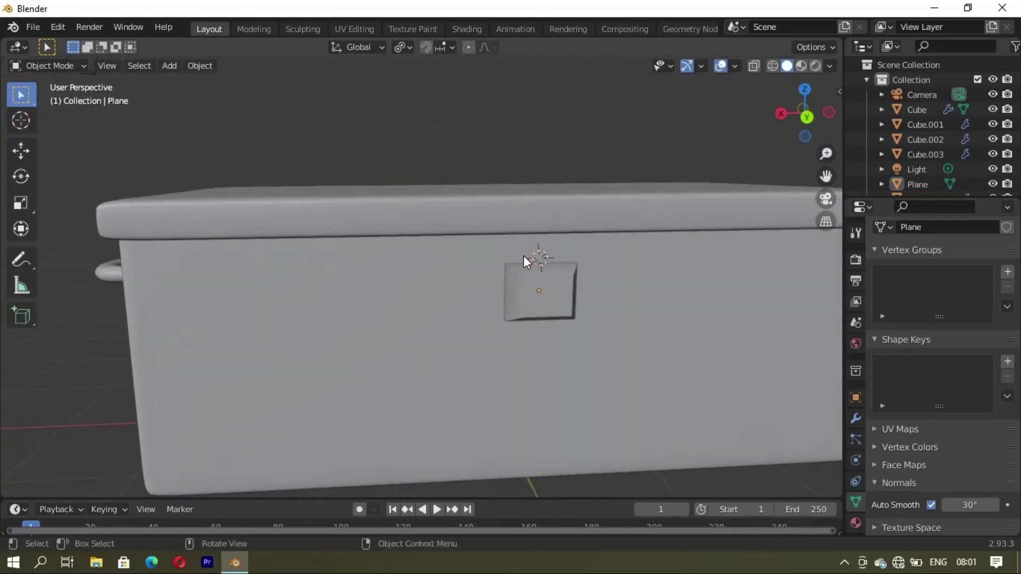
pyautogui.moveTo(522, 270)
pyautogui.mouseDown(button='middle')
pyautogui.moveTo(562, 282)
pyautogui.moveTo(581, 322)
pyautogui.moveTo(558, 293)
pyautogui.mouseUp(button='middle')
pyautogui.click(559, 294)
# Step: Move the latch plate vertically into place on the box front
pyautogui.press('g')
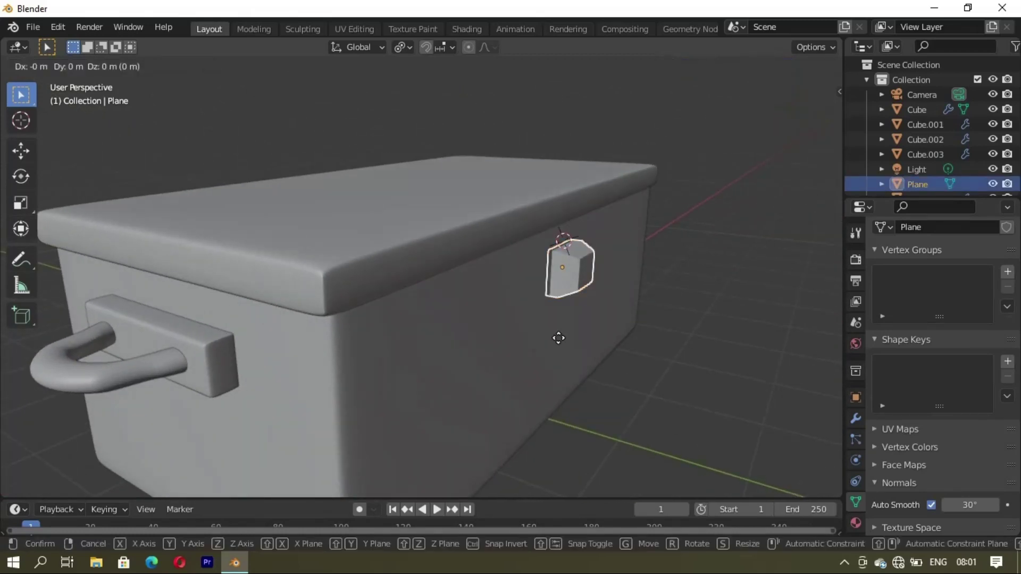
pyautogui.press('z')
pyautogui.click(556, 342)
pyautogui.moveTo(639, 298)
pyautogui.mouseDown(button='middle')
pyautogui.moveTo(414, 294)
pyautogui.moveTo(390, 305)
pyautogui.moveTo(539, 297)
pyautogui.mouseUp(button='middle')
pyautogui.scroll(-3, 539, 298)
pyautogui.moveTo(532, 358)
pyautogui.mouseDown(button='middle')
pyautogui.moveTo(540, 313)
pyautogui.moveTo(439, 274)
pyautogui.moveTo(492, 292)
pyautogui.mouseUp(button='middle')
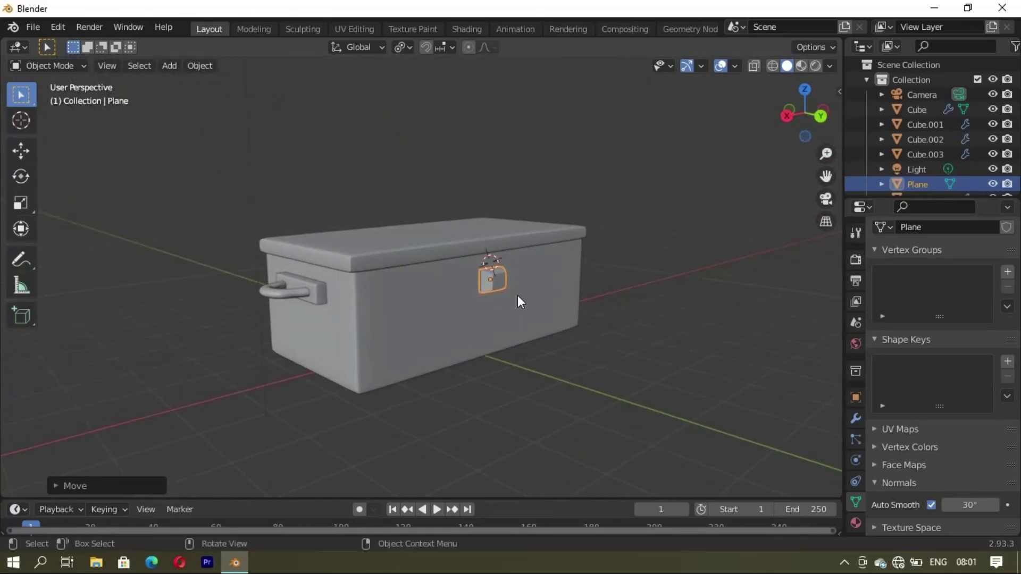
# Step: Duplicate the latch plate onto the left side of the box front, upper and lower
pyautogui.hotkey('shift', 'd')
pyautogui.press('x')
pyautogui.click(416, 351)
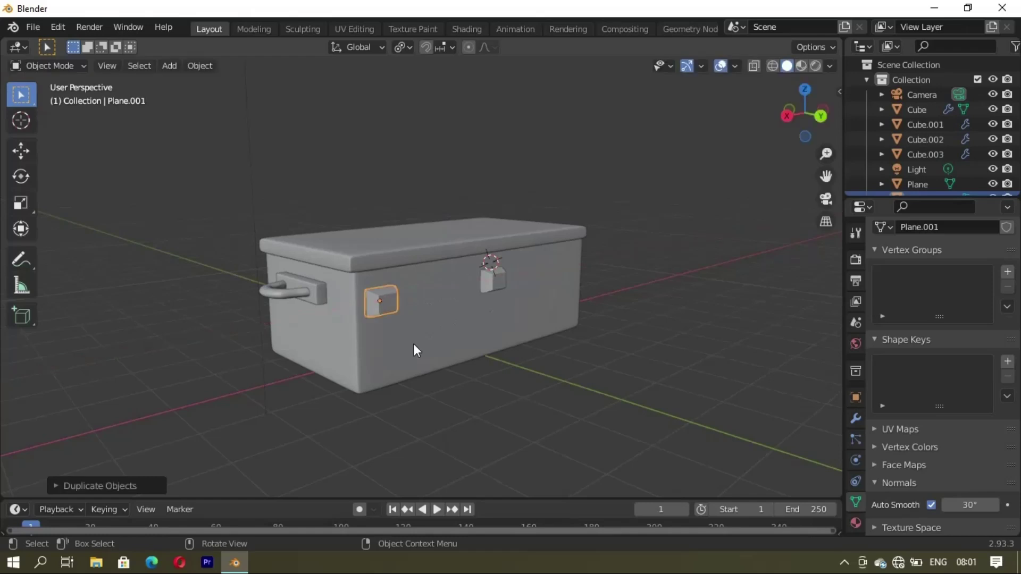
pyautogui.press('g')
pyautogui.press('z')
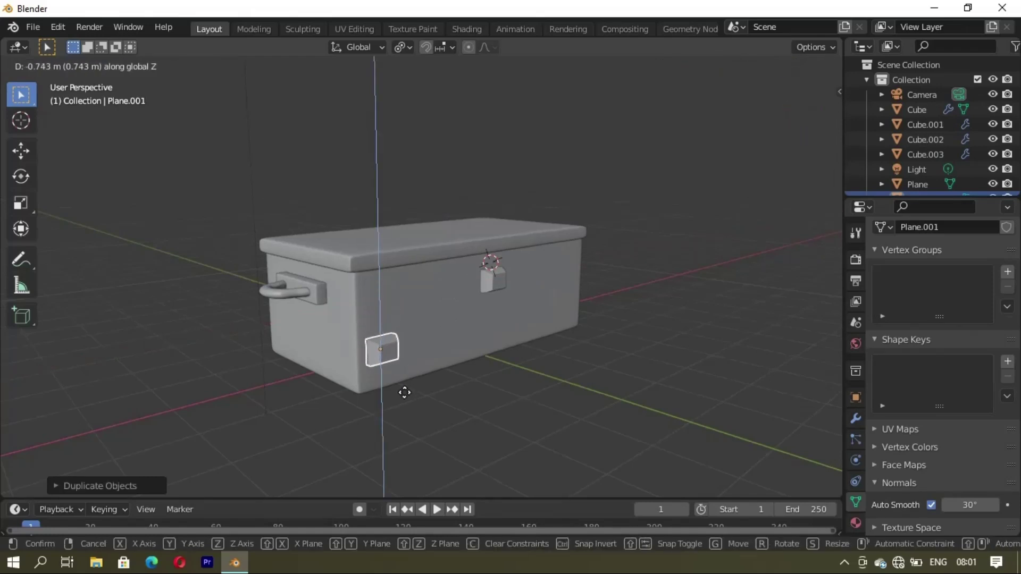
pyautogui.click(404, 392)
pyautogui.hotkey('shift', 'd')
pyautogui.press('z')
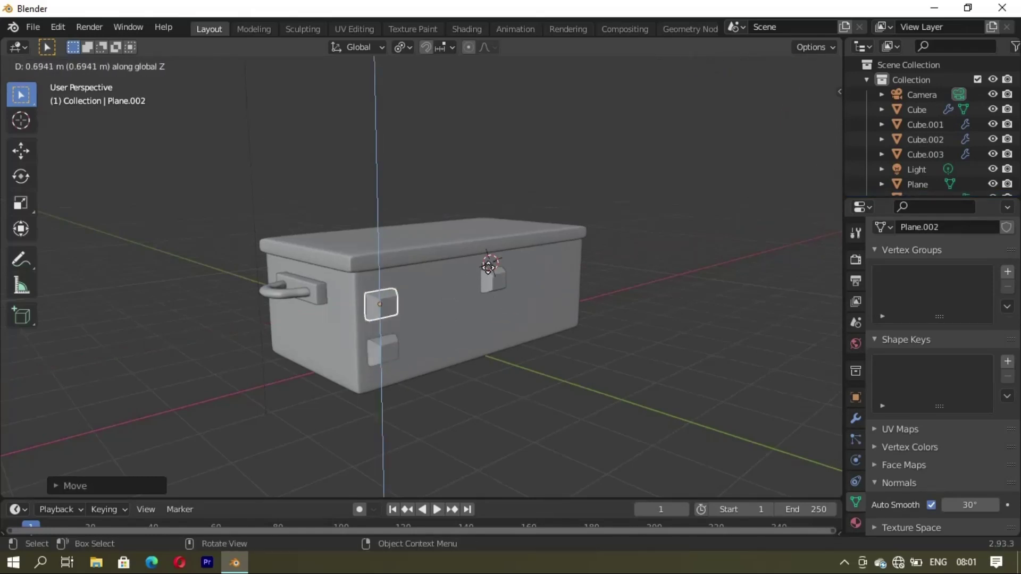
pyautogui.click(488, 266)
# Step: Copy the centre latch plate sideways along X to the front's upper right
pyautogui.hotkey('shift', 'd')
pyautogui.press('z')
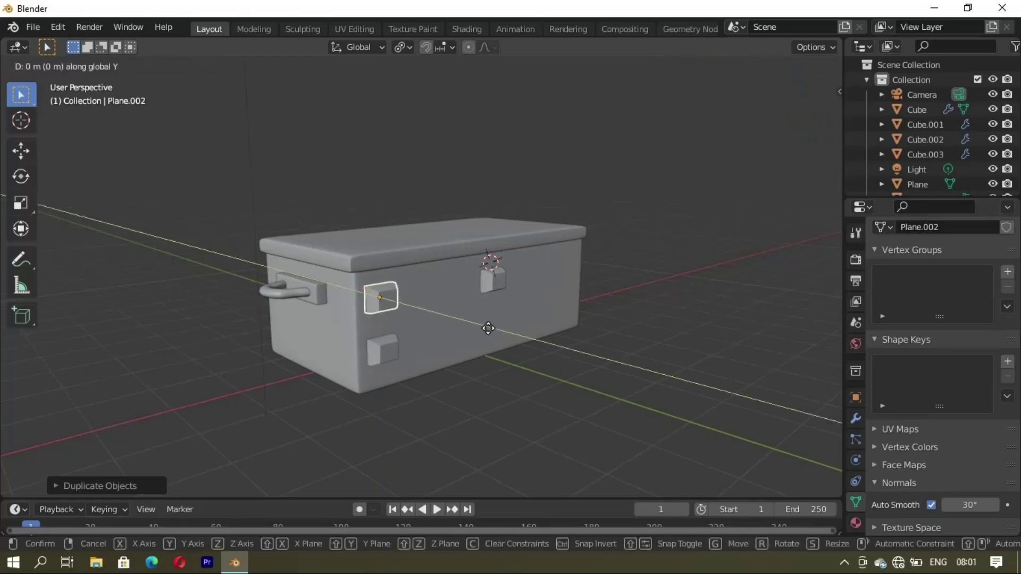
pyautogui.click(511, 293)
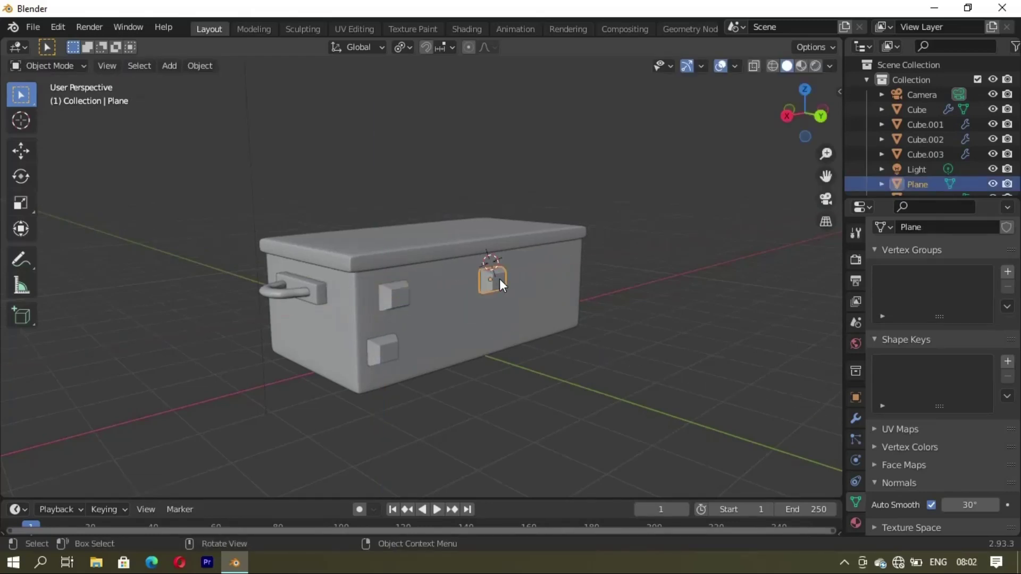
pyautogui.hotkey('shift', 'd')
pyautogui.hotkey('shift', 'x')
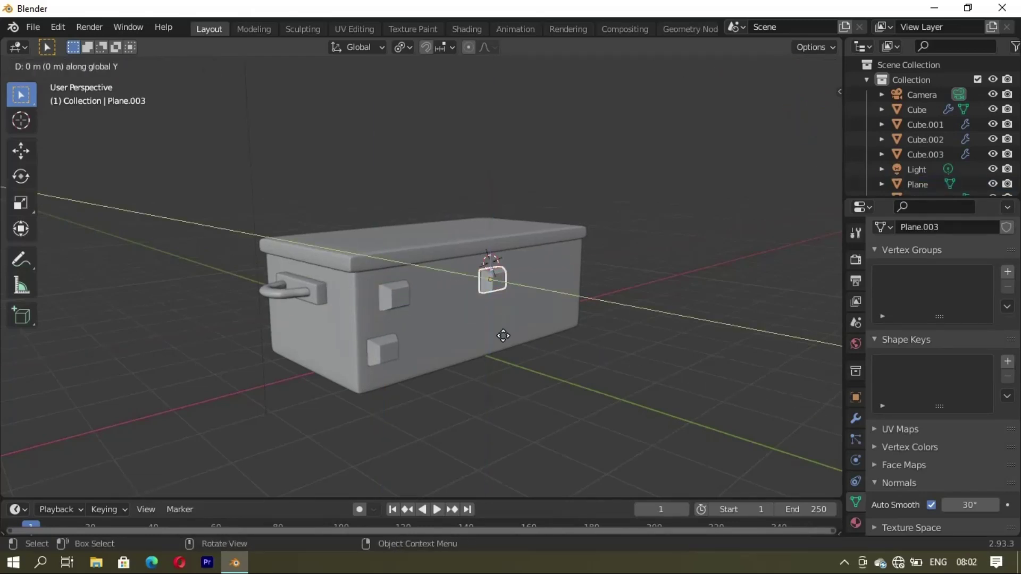
pyautogui.press('x')
pyautogui.click(570, 307)
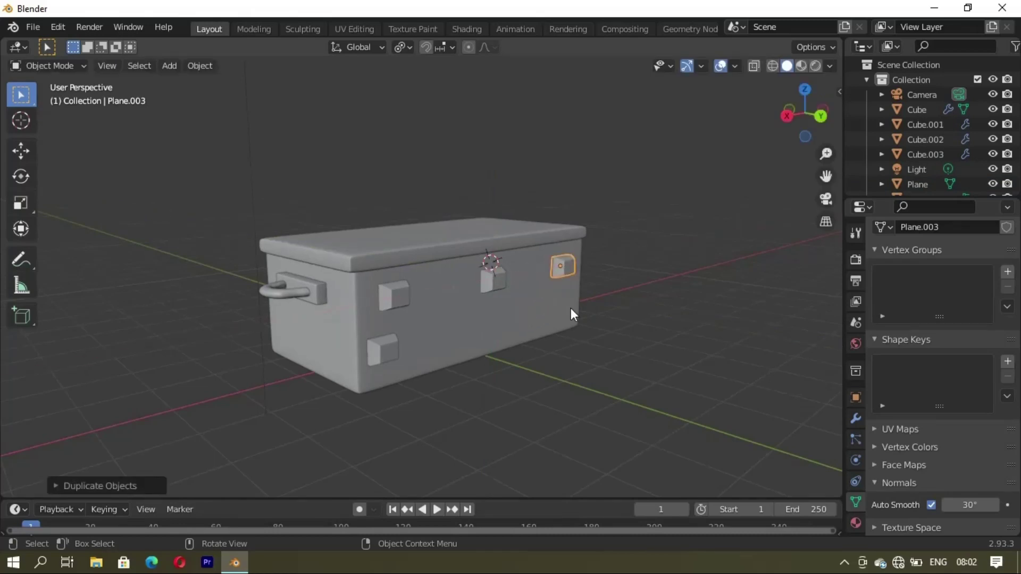
# Step: Duplicate the upper-right plate to a lower-right position on the front
pyautogui.hotkey('shift', 'd')
pyautogui.press('z')
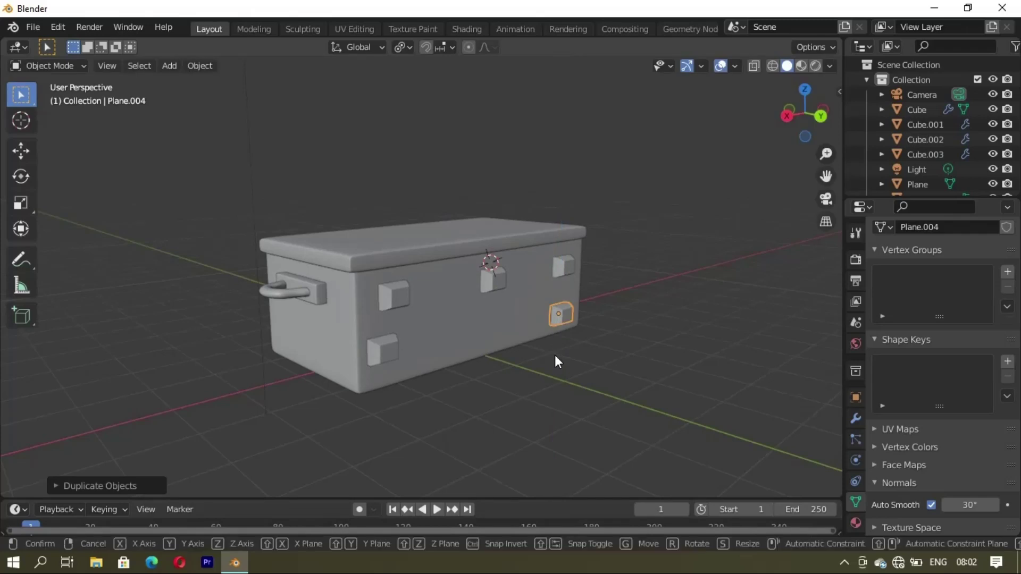
pyautogui.press('g')
pyautogui.press('x')
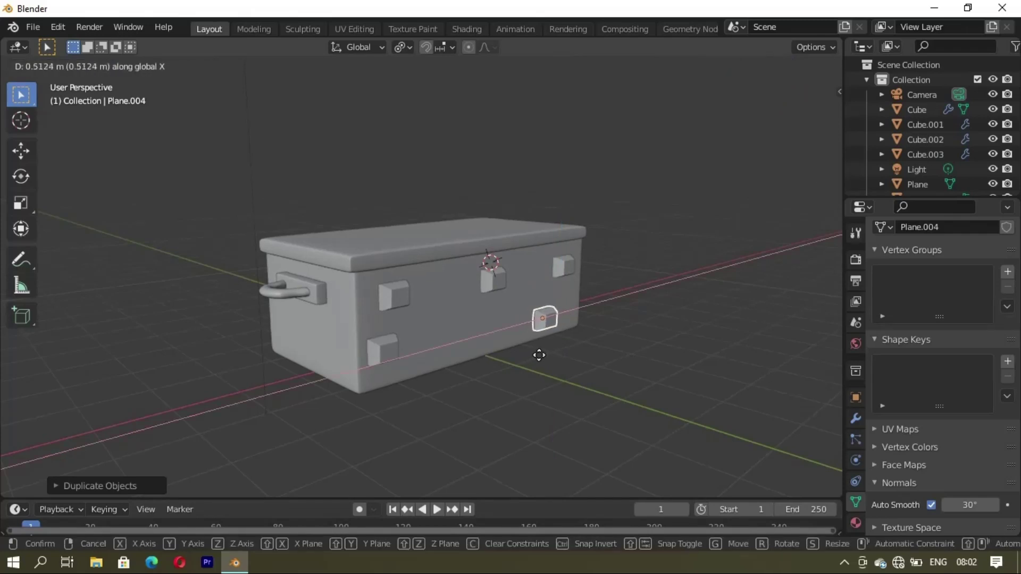
pyautogui.click(538, 355)
# Step: On the box's other side, copy the top-centre plate lower and slide it along X
pyautogui.moveTo(536, 340); pyautogui.dragTo(426, 330, button='middle')
pyautogui.click(444, 285)
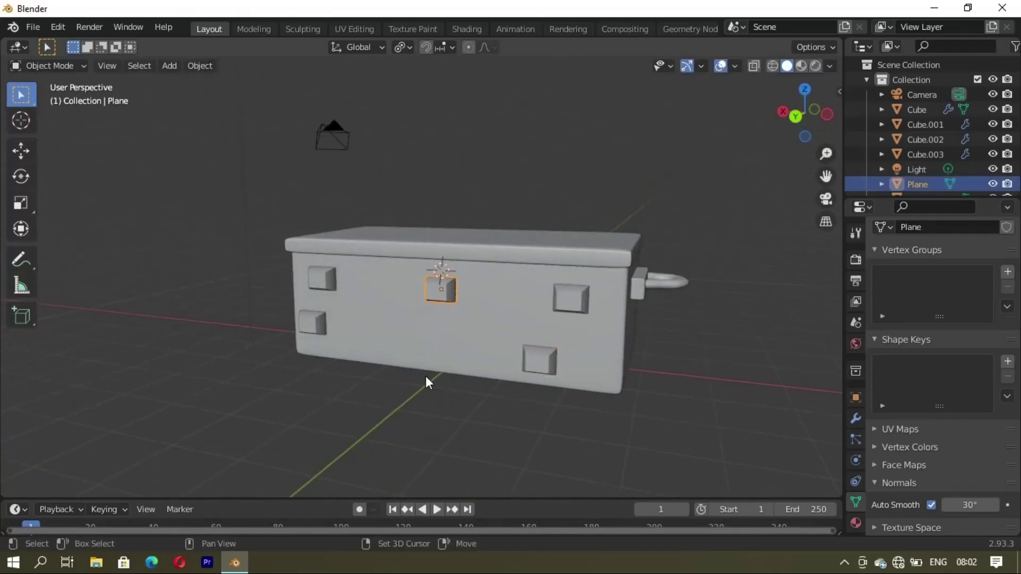
pyautogui.hotkey('shift', 'd')
pyautogui.press('z')
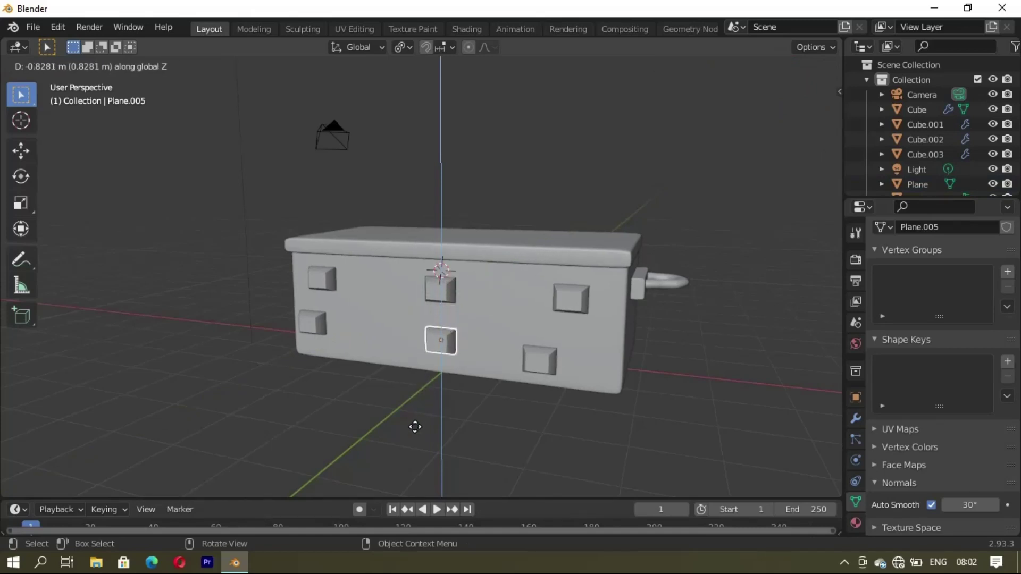
pyautogui.click(414, 427)
pyautogui.press('g')
pyautogui.press('x')
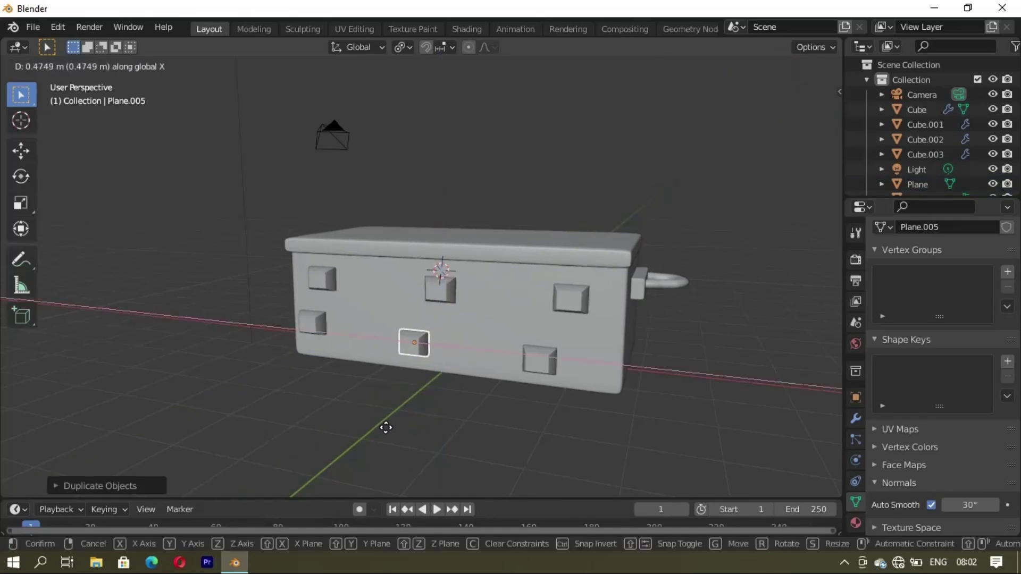
pyautogui.click(386, 427)
# Step: Rotate the small plate on the box end 90 degrees about X, then check the long side
pyautogui.moveTo(505, 384)
pyautogui.mouseDown(button='middle')
pyautogui.moveTo(519, 336)
pyautogui.moveTo(422, 321)
pyautogui.moveTo(551, 383)
pyautogui.mouseUp(button='middle')
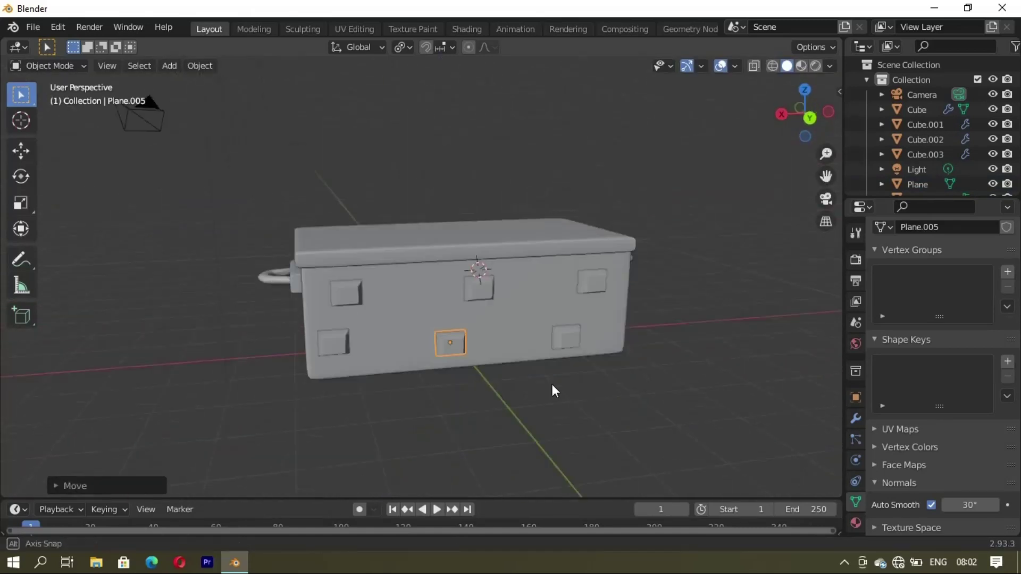
pyautogui.click(394, 283)
pyautogui.moveTo(393, 347); pyautogui.dragTo(450, 378, button='middle')
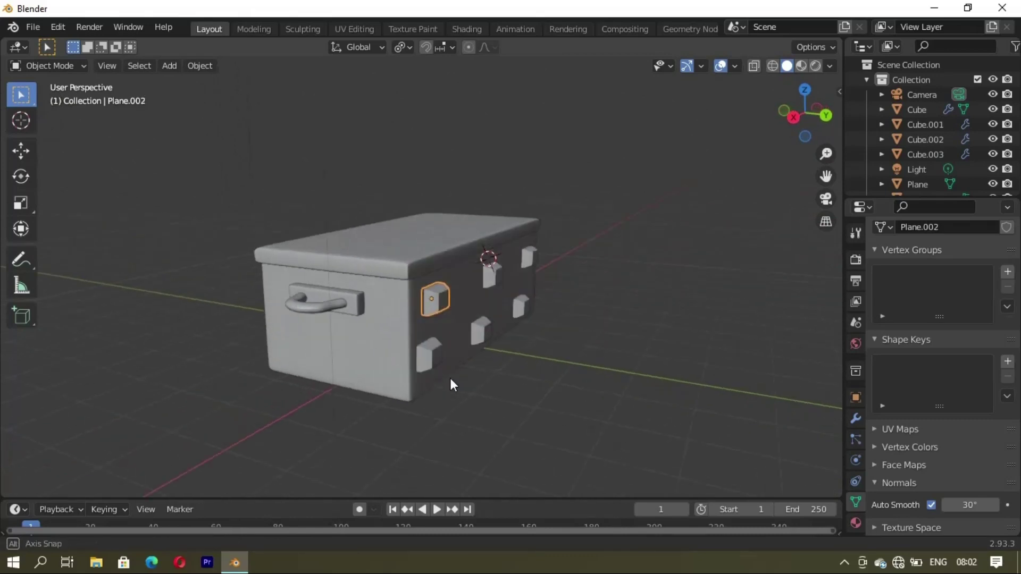
pyautogui.press('r')
pyautogui.press('x')
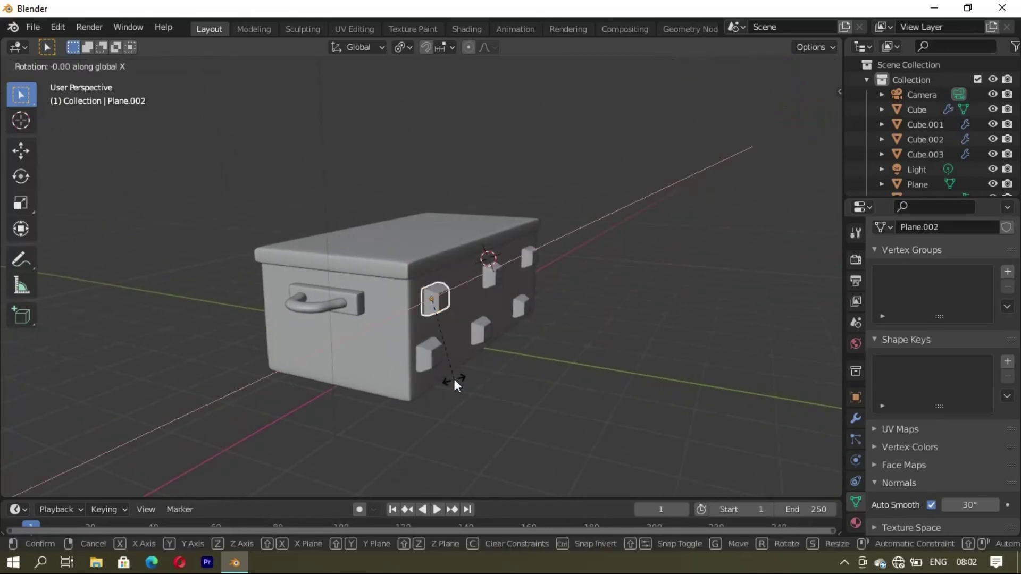
pyautogui.press('9')
pyautogui.press('0')
pyautogui.press('Return')
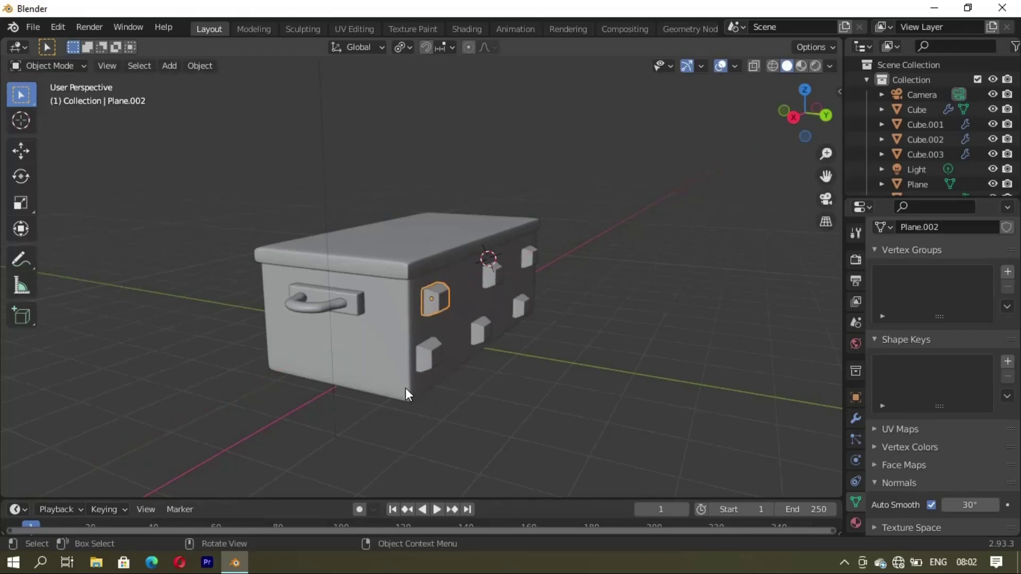
pyautogui.moveTo(405, 387); pyautogui.dragTo(337, 380, button='middle')
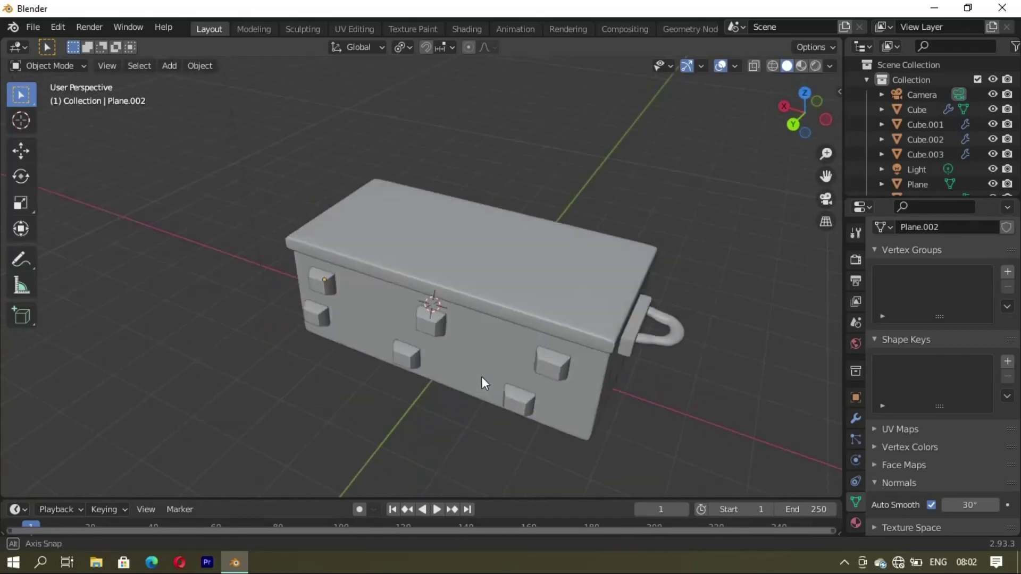
pyautogui.moveTo(707, 344)
pyautogui.mouseDown(button='middle')
pyautogui.moveTo(540, 376)
pyautogui.moveTo(310, 317)
pyautogui.moveTo(407, 327)
pyautogui.moveTo(477, 273)
pyautogui.moveTo(497, 276)
pyautogui.moveTo(394, 304)
pyautogui.moveTo(441, 328)
pyautogui.moveTo(301, 334)
pyautogui.moveTo(582, 286)
pyautogui.moveTo(400, 223)
pyautogui.mouseUp(button='middle')
# Step: Add a new plane mesh onto the chest's lid
pyautogui.click(400, 229)
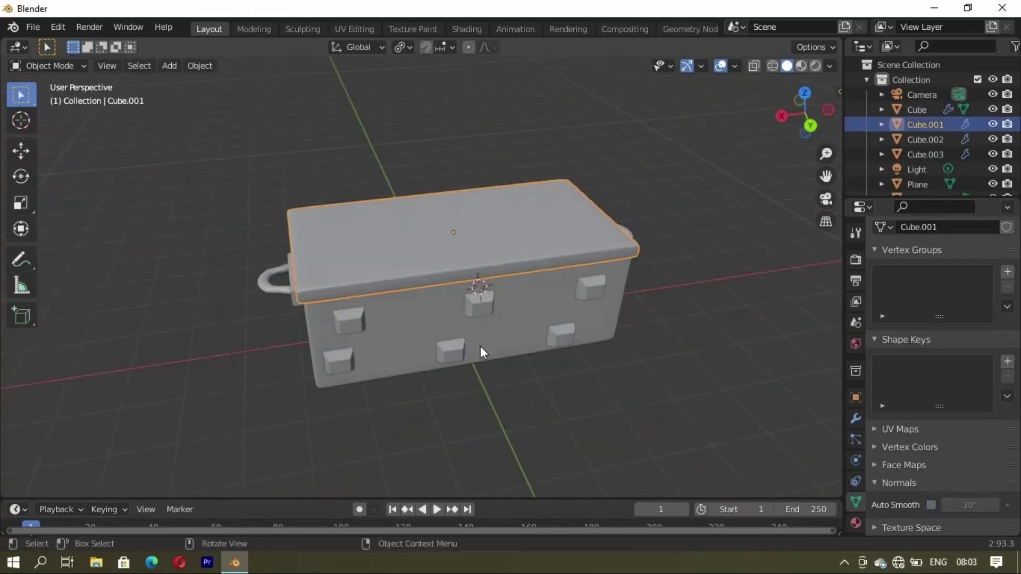
pyautogui.press('Tab')
pyautogui.moveTo(508, 305)
pyautogui.mouseDown(button='middle')
pyautogui.moveTo(428, 274)
pyautogui.moveTo(447, 248)
pyautogui.mouseUp(button='middle')
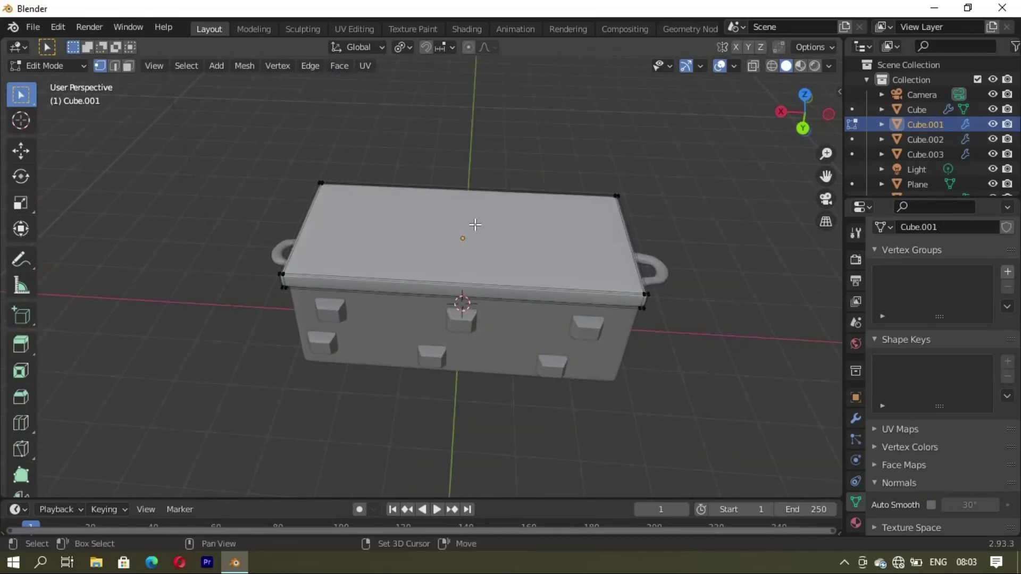
pyautogui.moveTo(489, 343)
pyautogui.mouseDown(button='middle')
pyautogui.moveTo(484, 323)
pyautogui.moveTo(476, 331)
pyautogui.moveTo(495, 358)
pyautogui.moveTo(410, 276)
pyautogui.moveTo(394, 298)
pyautogui.moveTo(510, 313)
pyautogui.mouseUp(button='middle')
pyautogui.hotkey('shift', 'a')
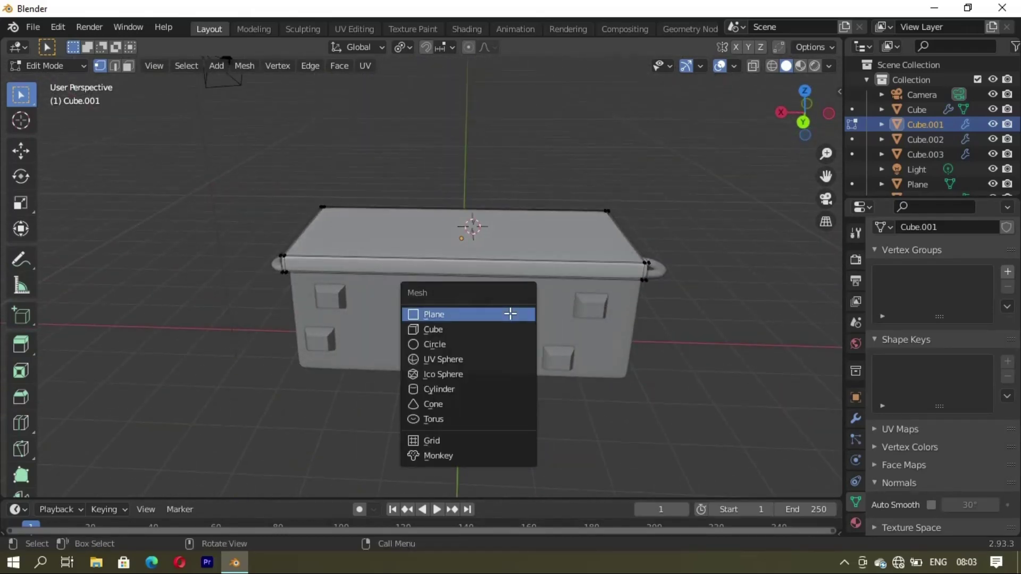
pyautogui.press('Tab')
pyautogui.moveTo(487, 322); pyautogui.dragTo(493, 345, button='middle')
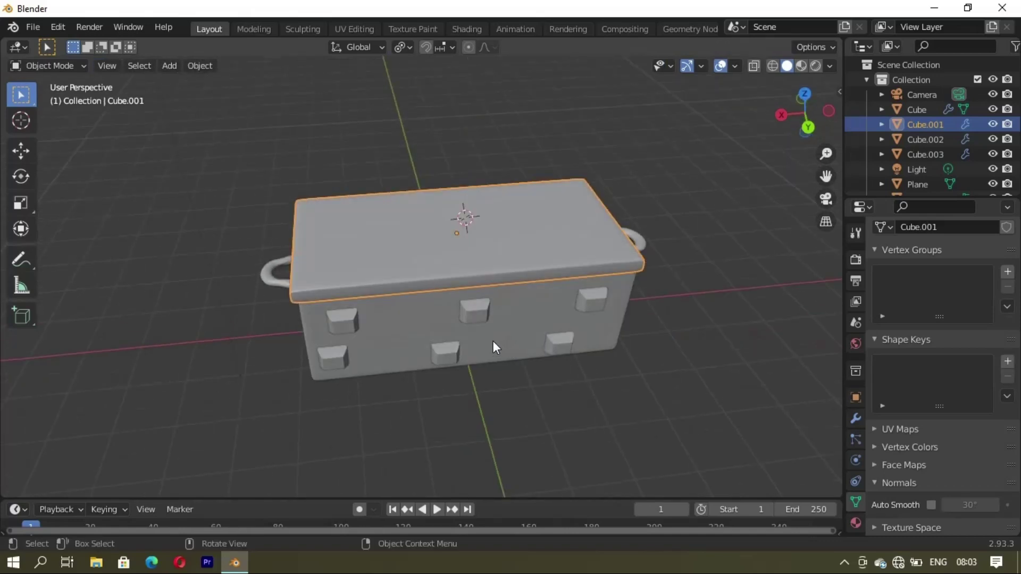
pyautogui.hotkey('shift', 'a')
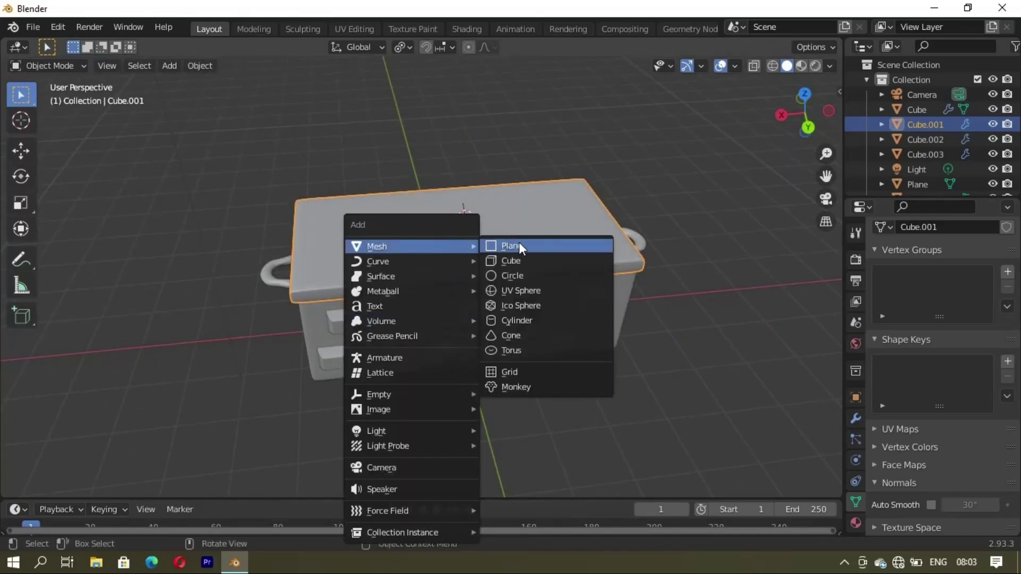
pyautogui.click(519, 244)
# Step: In Edit Mode, resize the plane and centre it on the lid along Y and X
pyautogui.moveTo(546, 388)
pyautogui.mouseDown(button='middle')
pyautogui.moveTo(467, 290)
pyautogui.moveTo(505, 298)
pyautogui.moveTo(473, 333)
pyautogui.moveTo(512, 350)
pyautogui.moveTo(484, 376)
pyautogui.moveTo(467, 372)
pyautogui.mouseUp(button='middle')
pyautogui.press('Tab')
pyautogui.press('s')
pyautogui.click(482, 354)
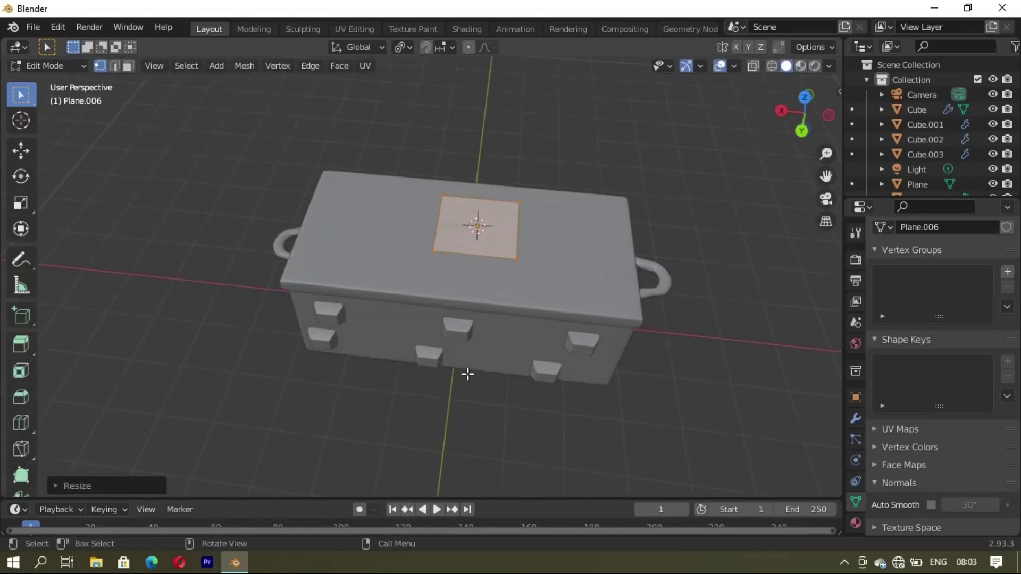
pyautogui.press('g')
pyautogui.press('y')
pyautogui.click(458, 405)
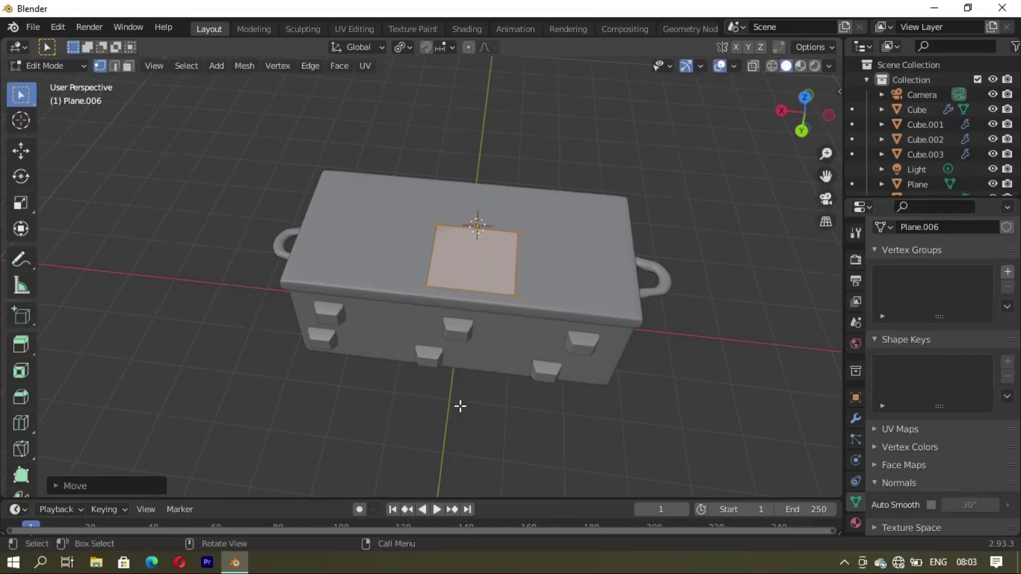
pyautogui.press('g')
pyautogui.press('x')
pyautogui.click(451, 406)
# Step: Shrink the plane further and extrude it about 0.1 m upward into a raised pad
pyautogui.moveTo(447, 405)
pyautogui.mouseDown(button='middle')
pyautogui.moveTo(481, 399)
pyautogui.moveTo(531, 445)
pyautogui.mouseUp(button='middle')
pyautogui.press('s')
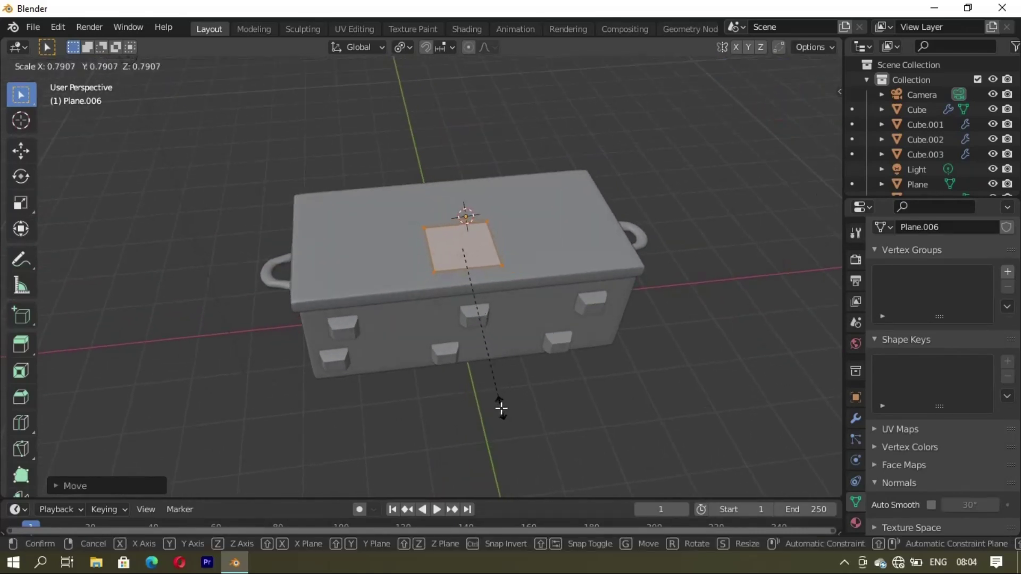
pyautogui.click(501, 410)
pyautogui.moveTo(501, 410); pyautogui.dragTo(522, 323, button='middle')
pyautogui.press('e')
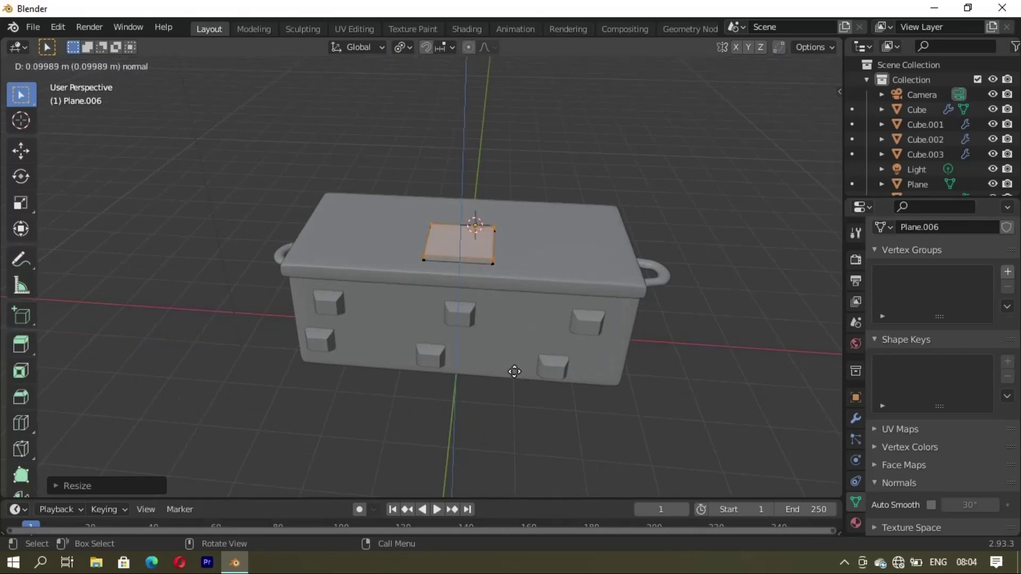
pyautogui.click(510, 373)
pyautogui.moveTo(503, 375); pyautogui.dragTo(627, 387, button='middle')
# Step: Give the plate a Subdivision Surface modifier at viewport level 3, isolated in local view
pyautogui.click(854, 420)
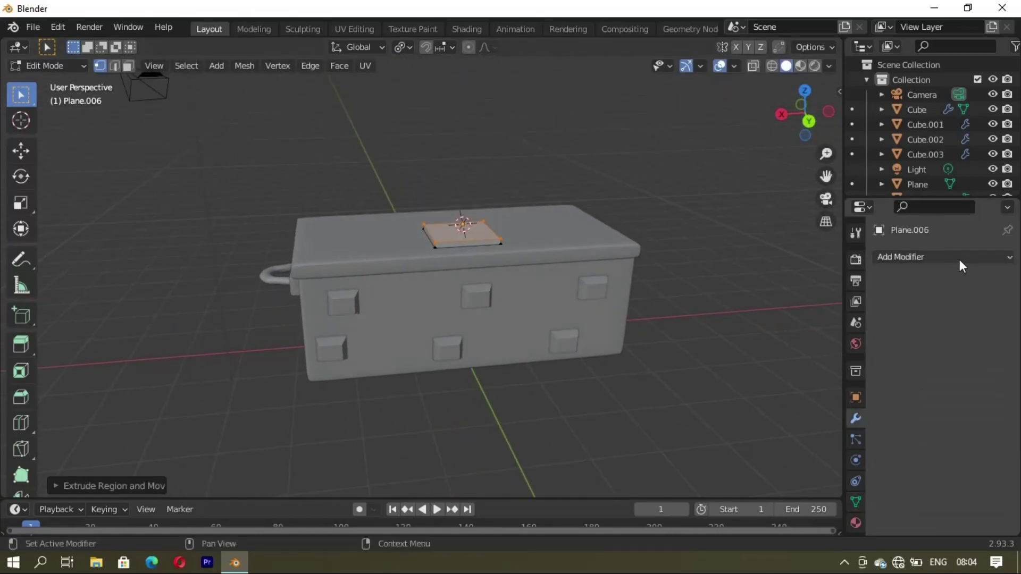
pyautogui.click(959, 259)
pyautogui.click(731, 523)
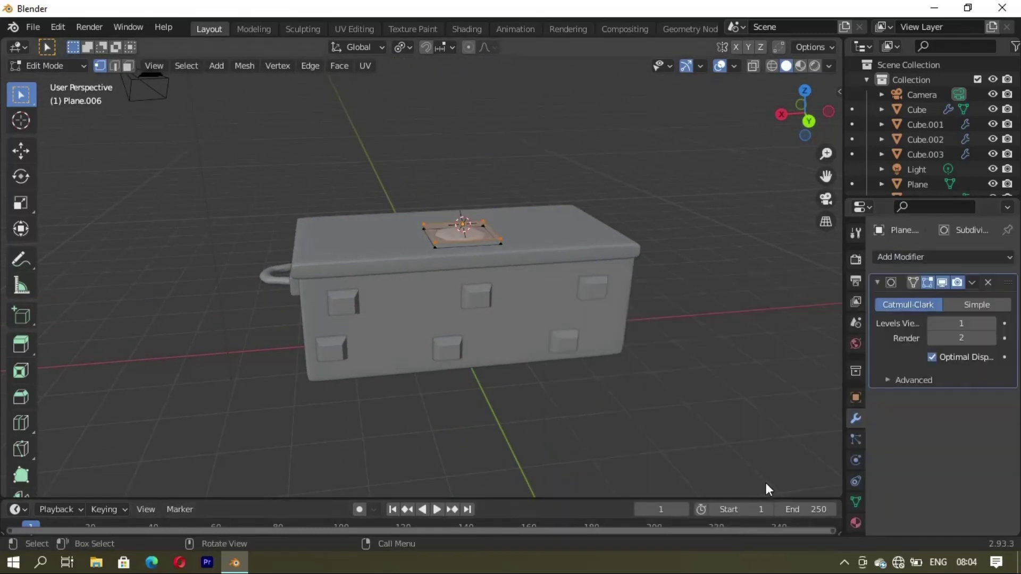
pyautogui.click(990, 323)
pyautogui.click(990, 323)
pyautogui.press('KP_Divide')
# Step: Add a centred loop cut and scale it outward along X toward the plate edges
pyautogui.hotkey('ctrl', 'r')
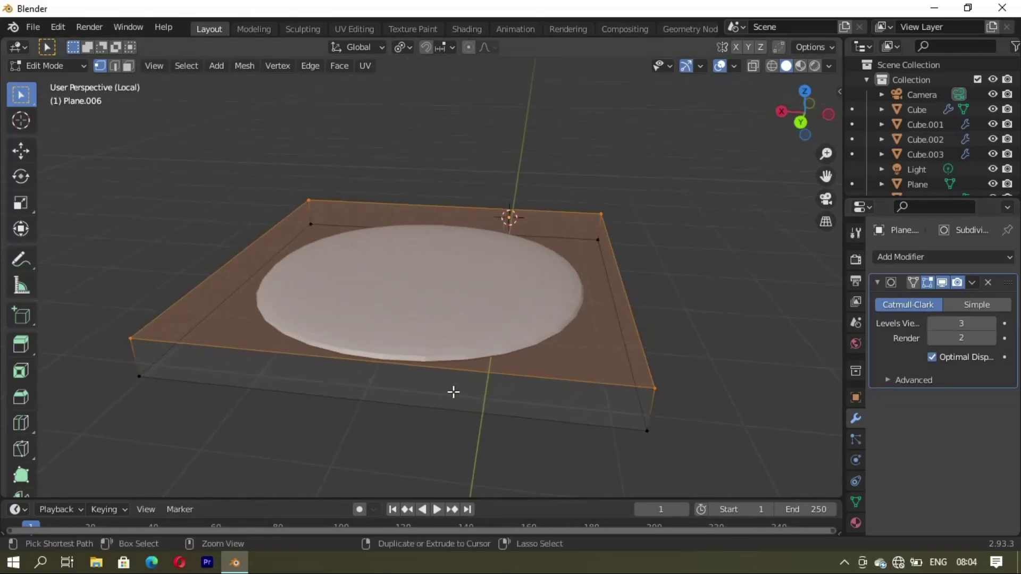
pyautogui.scroll(1, 421, 377)
pyautogui.click(421, 377)
pyautogui.rightClick(421, 377)
pyautogui.press('3')
pyautogui.press('s')
pyautogui.press('x')
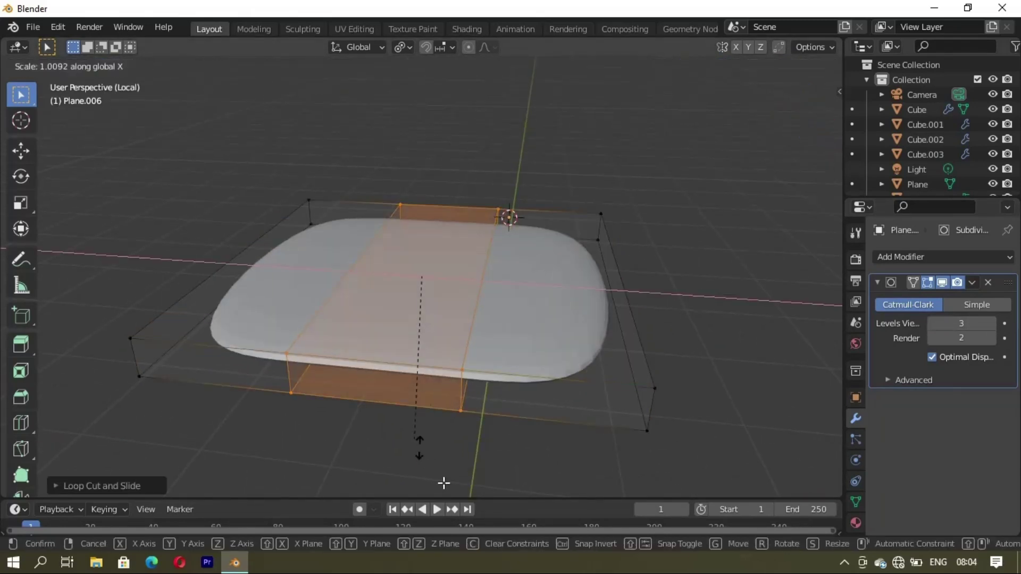
pyautogui.click(585, 263)
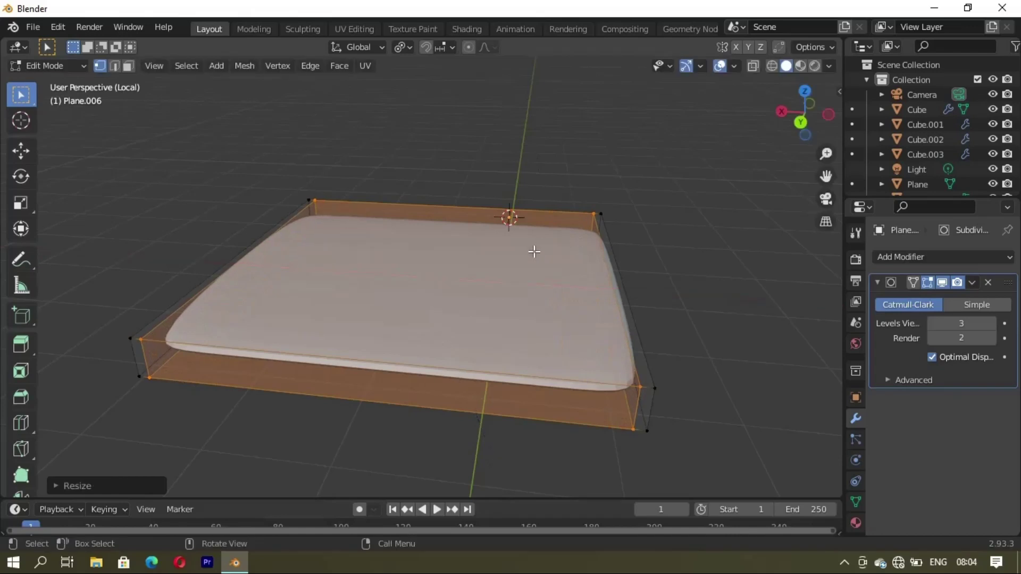
pyautogui.hotkey('alt', 'a')
# Step: Add a loop cut the other way, scale it outward along Y, and return to Object Mode
pyautogui.moveTo(337, 292); pyautogui.dragTo(455, 325, button='middle')
pyautogui.scroll(-2, 455, 325)
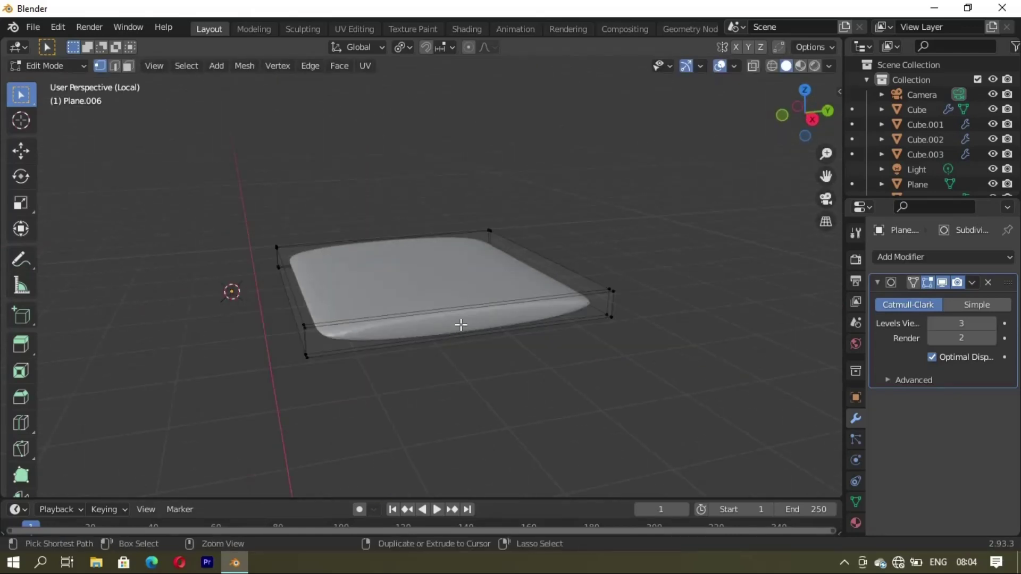
pyautogui.hotkey('ctrl', 'r')
pyautogui.click(460, 324)
pyautogui.rightClick(460, 325)
pyautogui.press('s')
pyautogui.press('y')
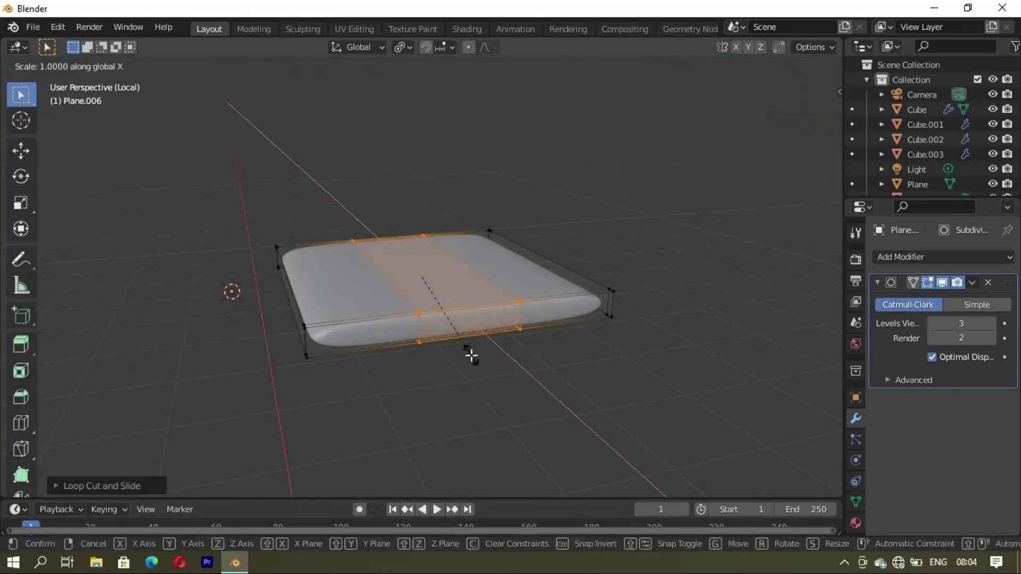
pyautogui.click(562, 69)
pyautogui.click(597, 192)
pyautogui.press('Tab')
pyautogui.rightClick(566, 192)
# Step: Shade the panel smooth, return to the full scene, and scale the lid panel along Z
pyautogui.click(566, 192)
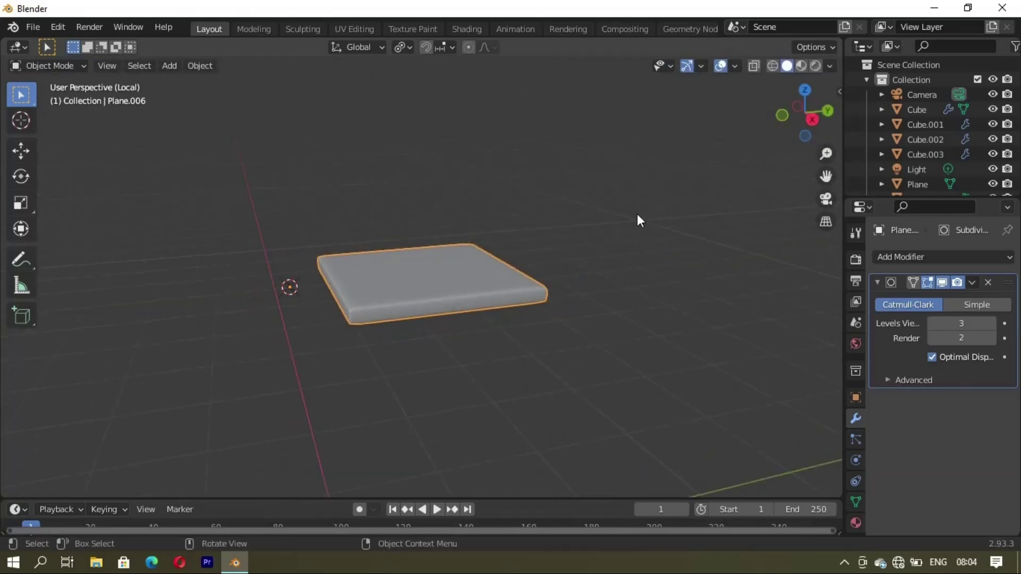
pyautogui.press('KP_Divide')
pyautogui.moveTo(448, 286)
pyautogui.mouseDown(button='middle')
pyautogui.moveTo(490, 289)
pyautogui.moveTo(441, 279)
pyautogui.moveTo(451, 248)
pyautogui.mouseUp(button='middle')
pyautogui.click(451, 246)
pyautogui.moveTo(445, 311)
pyautogui.mouseDown(button='middle')
pyautogui.moveTo(488, 340)
pyautogui.moveTo(485, 290)
pyautogui.mouseUp(button='middle')
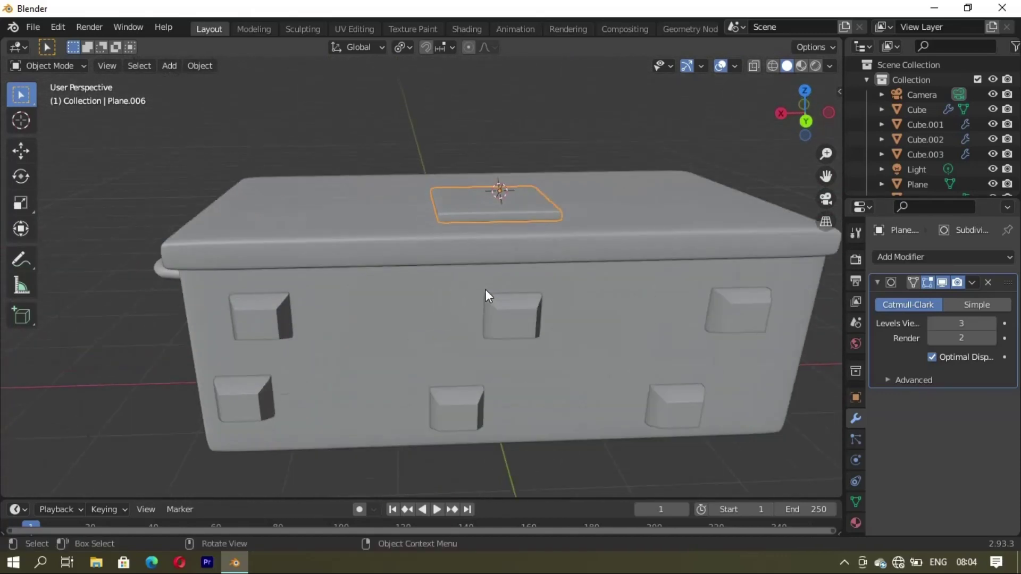
pyautogui.press('s')
pyautogui.press('z')
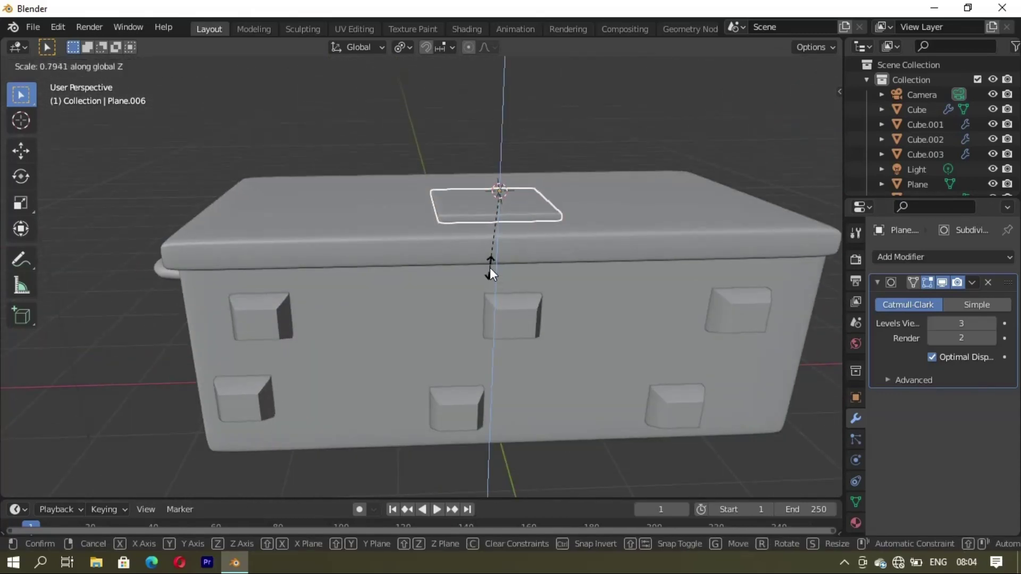
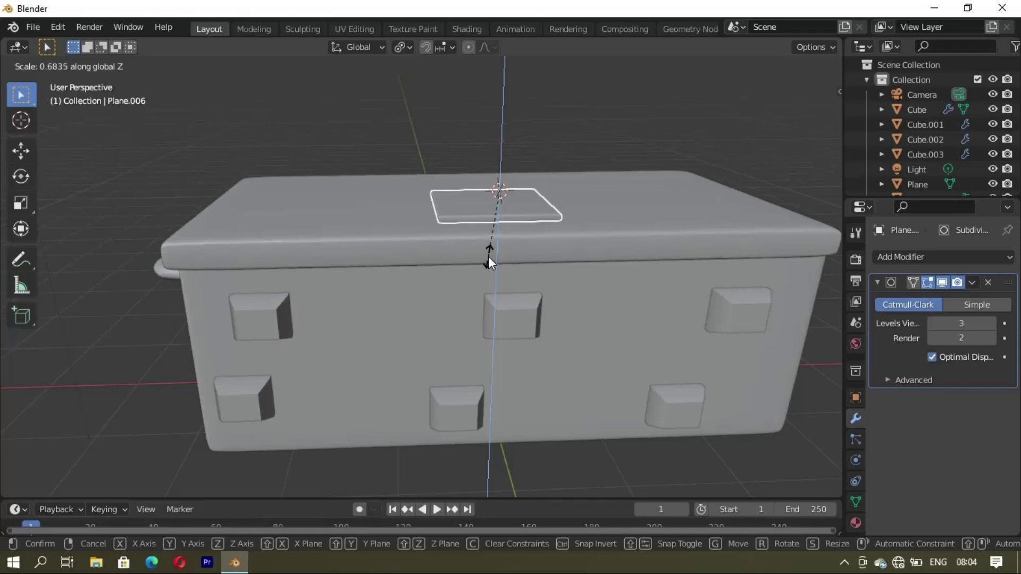
# Step: Confirm the flattened plate and lower it along Z onto the chest lid
pyautogui.click(488, 257)
pyautogui.moveTo(488, 256)
pyautogui.mouseDown(button='middle')
pyautogui.moveTo(465, 231)
pyautogui.moveTo(588, 271)
pyautogui.moveTo(486, 291)
pyautogui.moveTo(470, 238)
pyautogui.mouseUp(button='middle')
pyautogui.press('g')
pyautogui.press('z')
pyautogui.click(465, 234)
# Step: Duplicate the lid plate along X to the right side of the lid
pyautogui.hotkey('shift', 'd')
pyautogui.hotkey('shift', 'x')
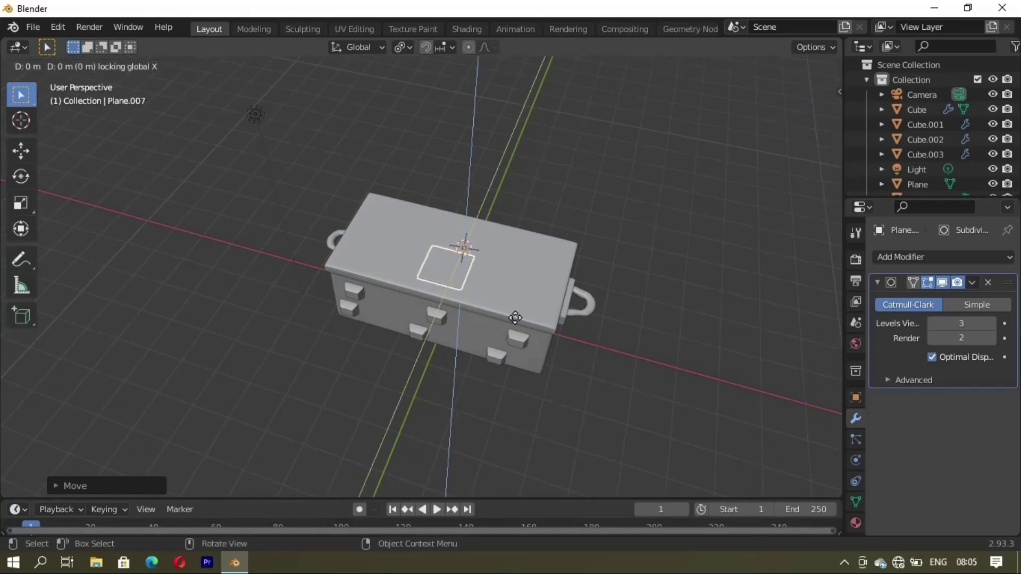
pyautogui.press('x')
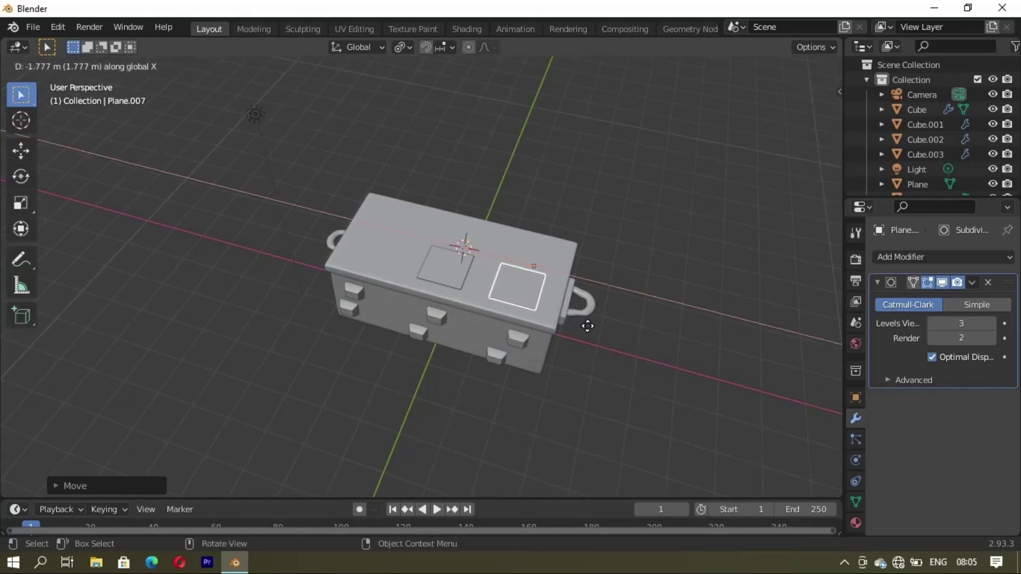
pyautogui.click(586, 326)
pyautogui.moveTo(592, 327)
pyautogui.mouseDown(button='middle')
pyautogui.moveTo(496, 362)
pyautogui.moveTo(527, 356)
pyautogui.mouseUp(button='middle')
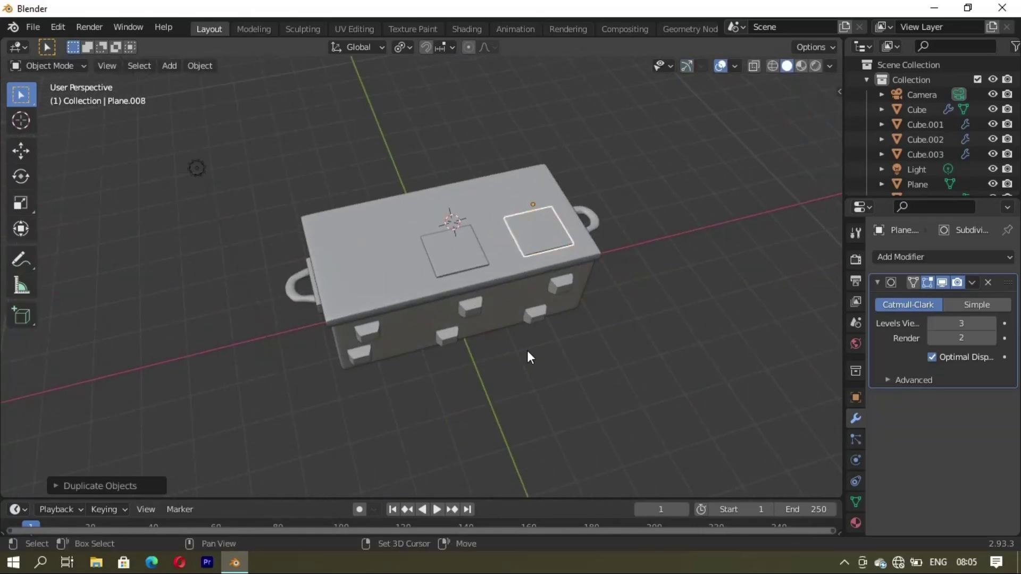
# Step: Add a smaller copy of the right plate near the lid's back edge
pyautogui.hotkey('shift', 'd')
pyautogui.press('y')
pyautogui.click(502, 314)
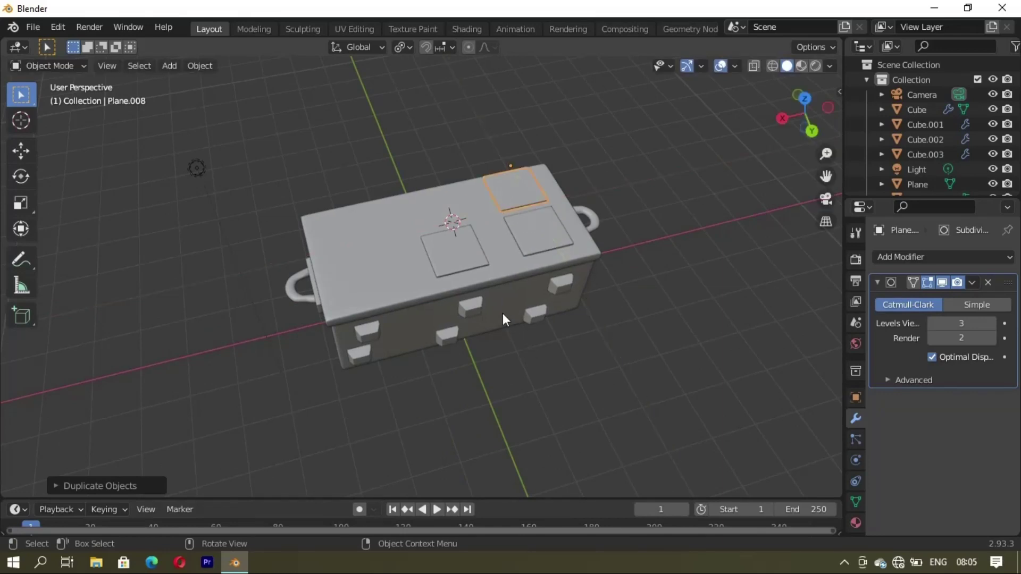
pyautogui.press('s')
pyautogui.click(515, 311)
pyautogui.press('g')
pyautogui.press('y')
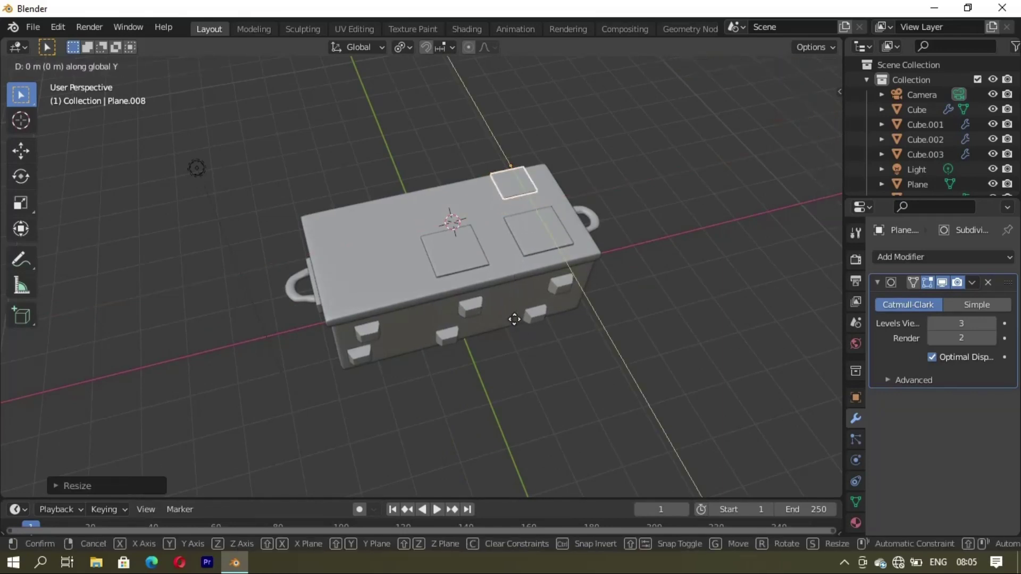
pyautogui.click(515, 326)
# Step: Duplicate the middle plate along X to the left side of the lid
pyautogui.click(458, 273)
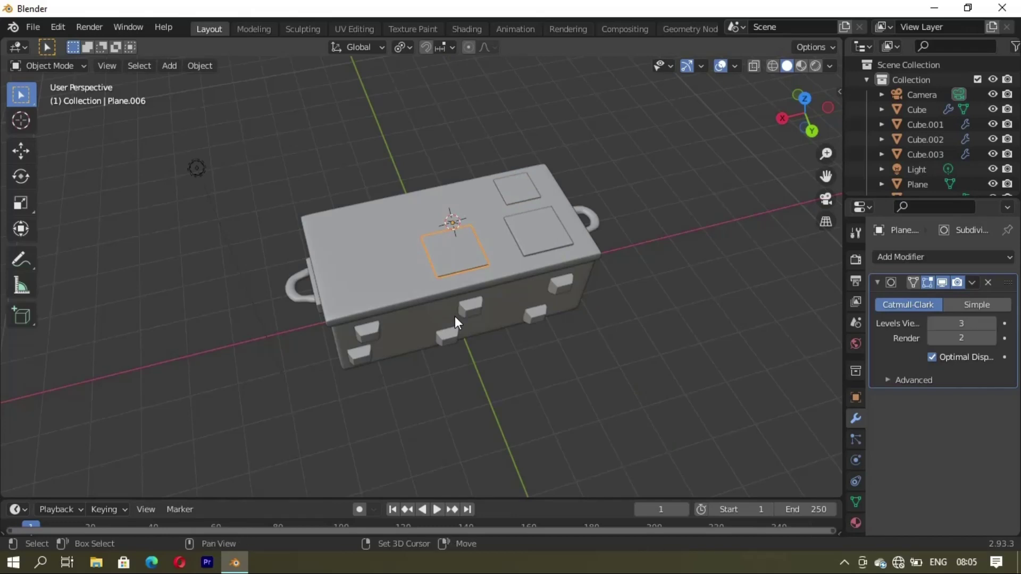
pyautogui.hotkey('shift', 'd')
pyautogui.press('x')
pyautogui.click(361, 326)
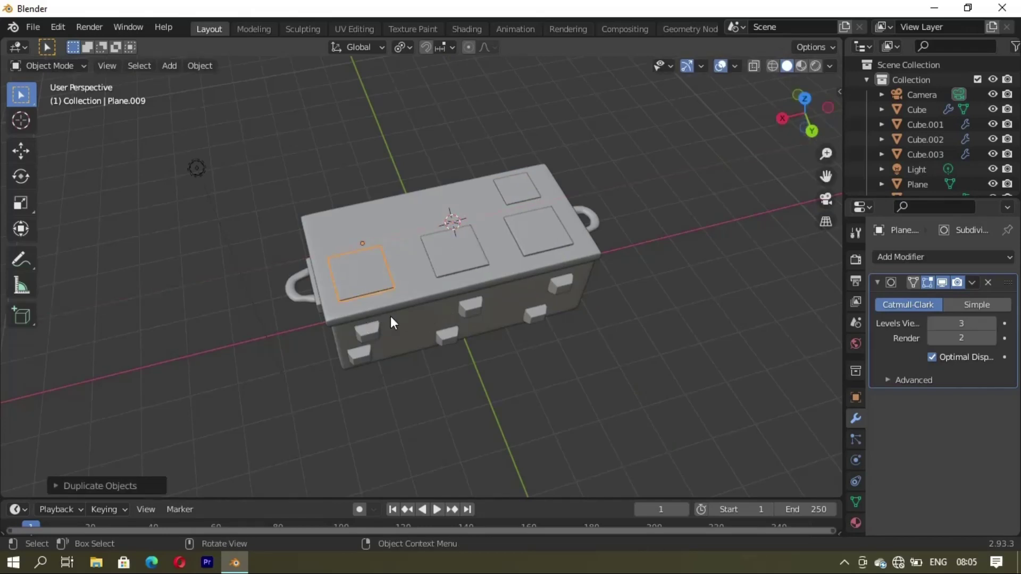
# Step: Add a smaller copy of the left plate near the lid's back edge
pyautogui.hotkey('shift', 'd')
pyautogui.press('y')
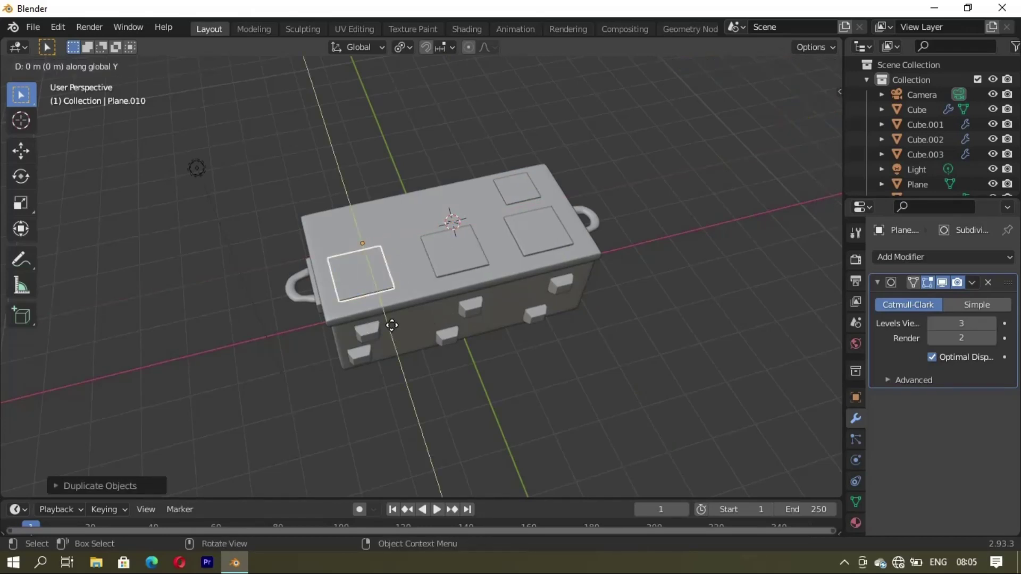
pyautogui.click(378, 287)
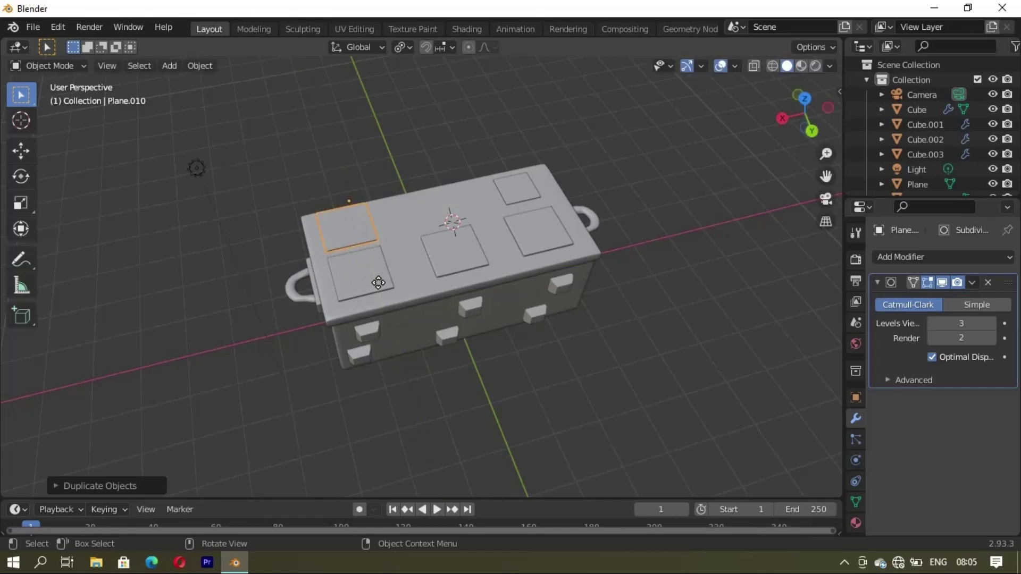
pyautogui.press('s')
pyautogui.click(385, 301)
pyautogui.press('g')
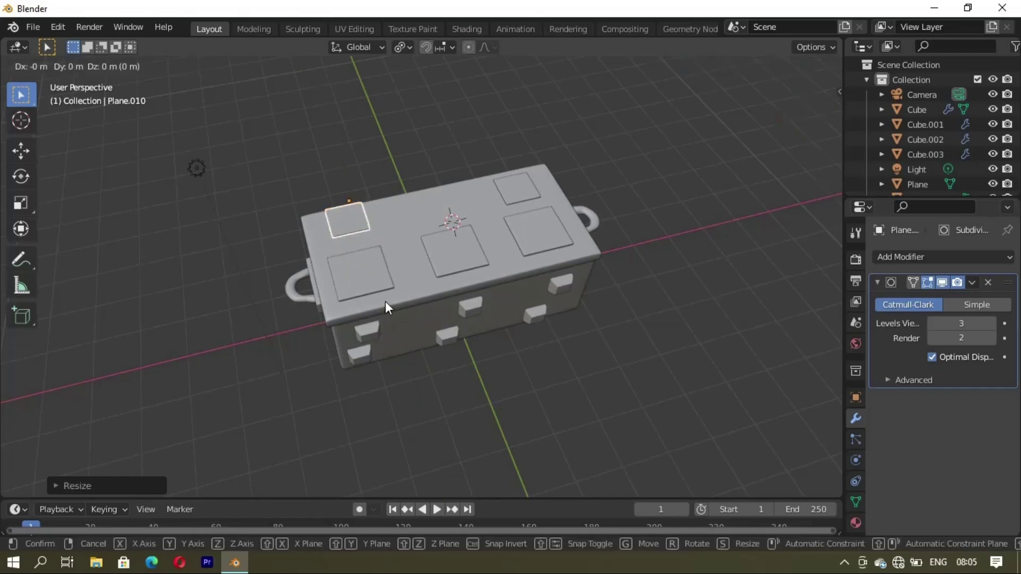
pyautogui.press('x')
pyautogui.press('y')
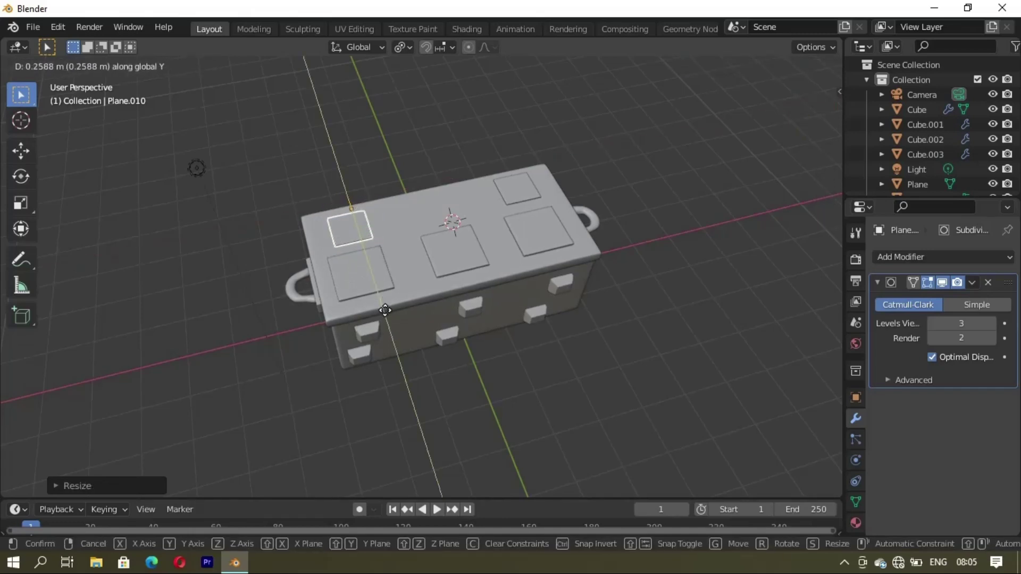
pyautogui.click(384, 310)
# Step: Slide the small back-left plate along X into the lid's corner
pyautogui.press('g')
pyautogui.press('x')
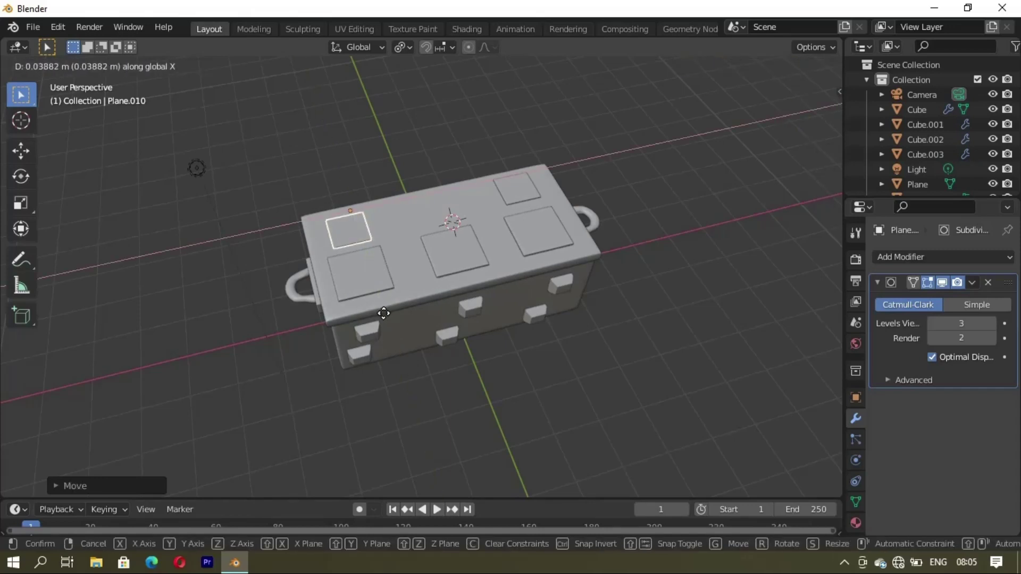
pyautogui.click(383, 313)
pyautogui.click(554, 164)
pyautogui.moveTo(554, 165)
pyautogui.mouseDown(button='middle')
pyautogui.moveTo(490, 228)
pyautogui.moveTo(584, 240)
pyautogui.mouseUp(button='middle')
pyautogui.moveTo(462, 313)
pyautogui.mouseDown(button='middle')
pyautogui.moveTo(519, 277)
pyautogui.moveTo(489, 314)
pyautogui.mouseUp(button='middle')
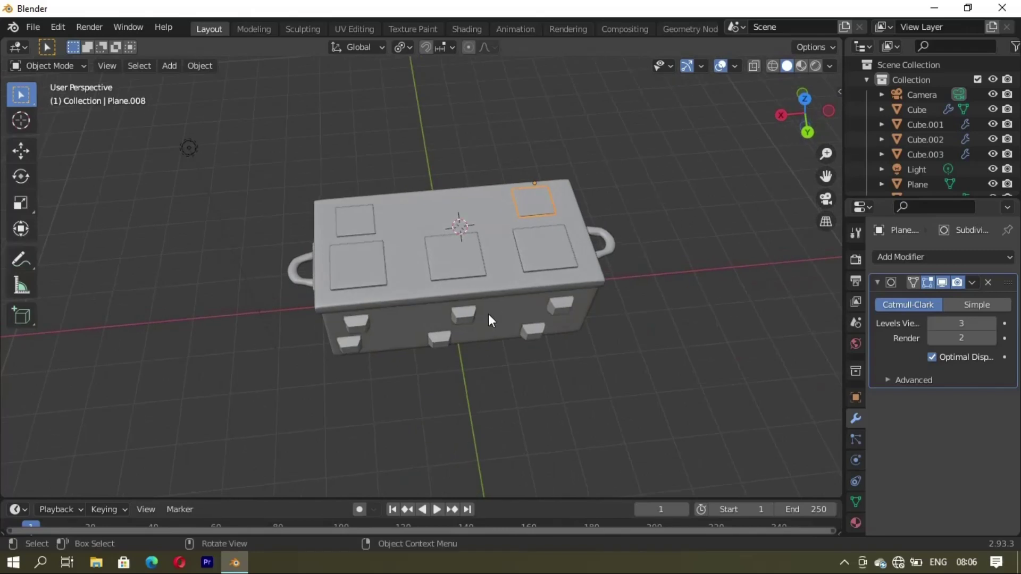
# Step: Delete the accidental duplicate of the chest body
pyautogui.click(488, 313)
pyautogui.press('g')
pyautogui.press('x')
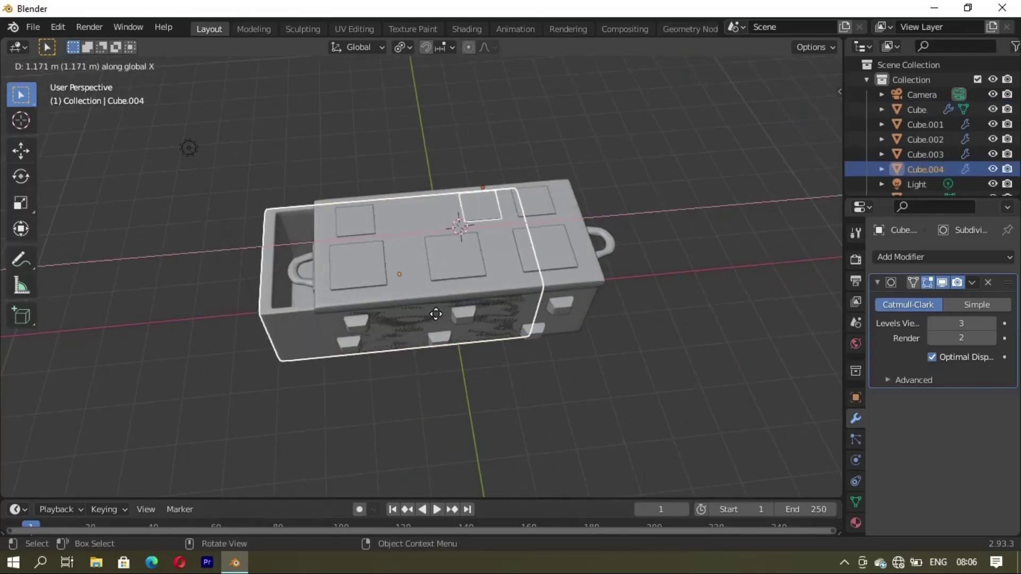
pyautogui.press('Escape')
pyautogui.rightClick(663, 323)
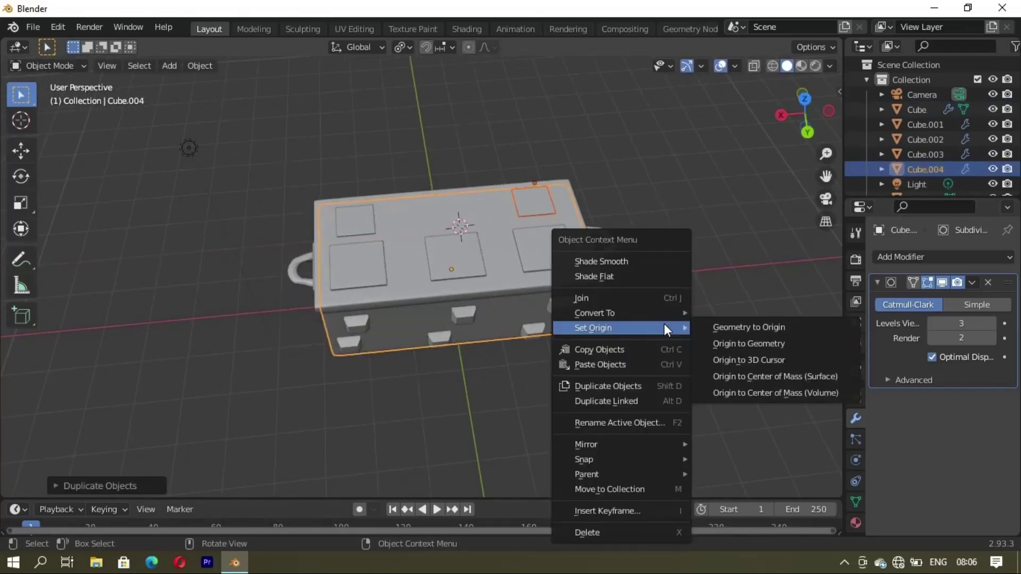
pyautogui.press('Delete')
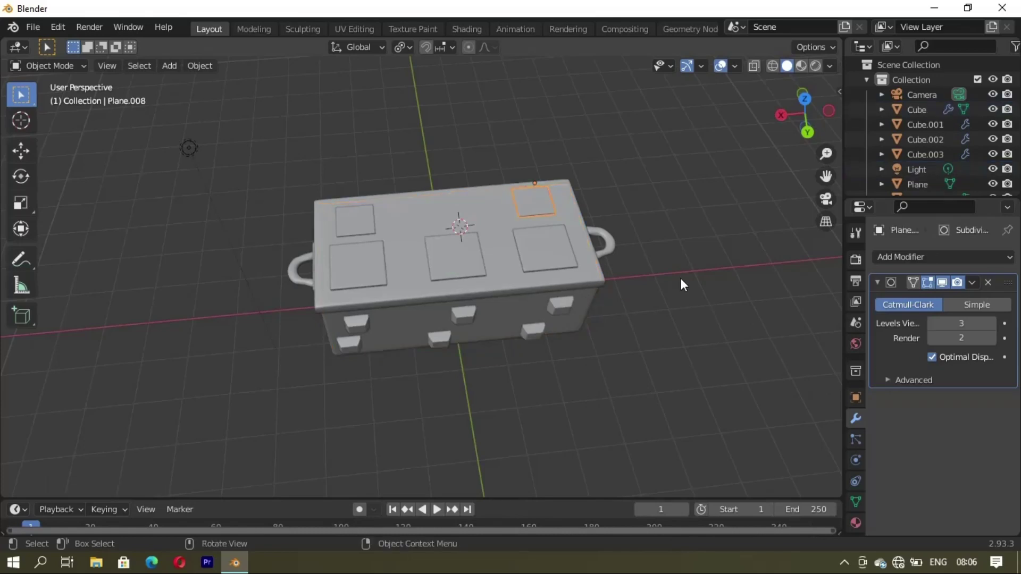
# Step: Copy the small back-right plate along X to the back-centre of the lid
pyautogui.hotkey('shift', 'd')
pyautogui.press('x')
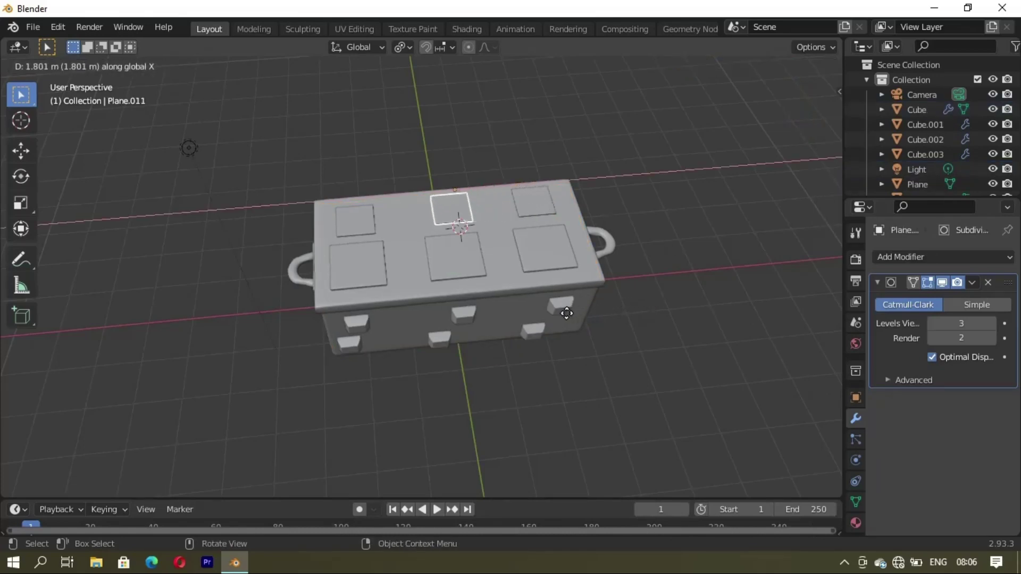
pyautogui.click(562, 316)
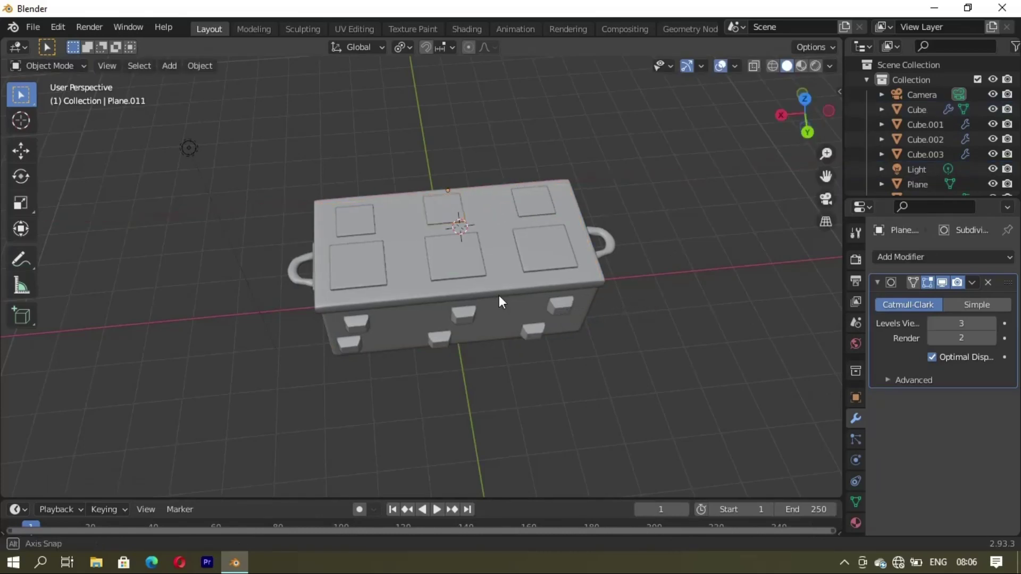
pyautogui.moveTo(499, 295)
pyautogui.mouseDown(button='middle')
pyautogui.moveTo(456, 174)
pyautogui.moveTo(442, 259)
pyautogui.moveTo(405, 246)
pyautogui.moveTo(423, 254)
pyautogui.moveTo(457, 221)
pyautogui.mouseUp(button='middle')
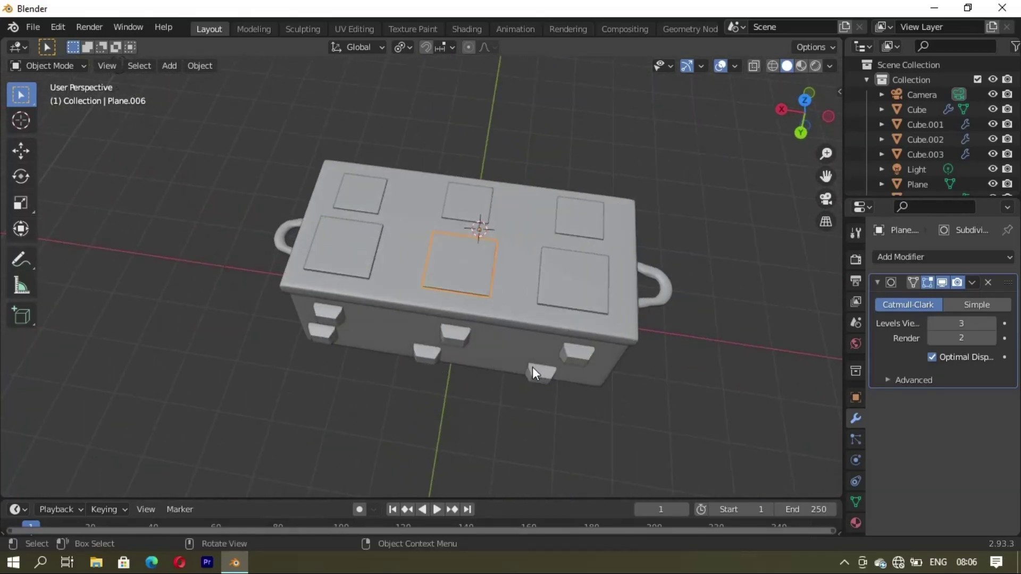
# Step: Make a small plate from the middle plate and place it between the left and middle plates
pyautogui.hotkey('shift', 'd')
pyautogui.press('x')
pyautogui.click(464, 415)
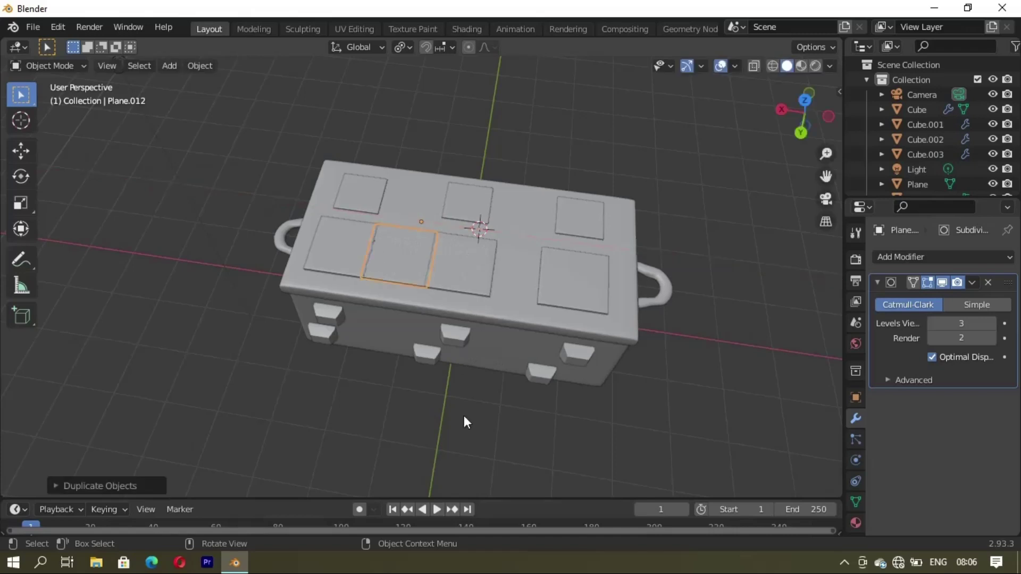
pyautogui.press('s')
pyautogui.click(417, 311)
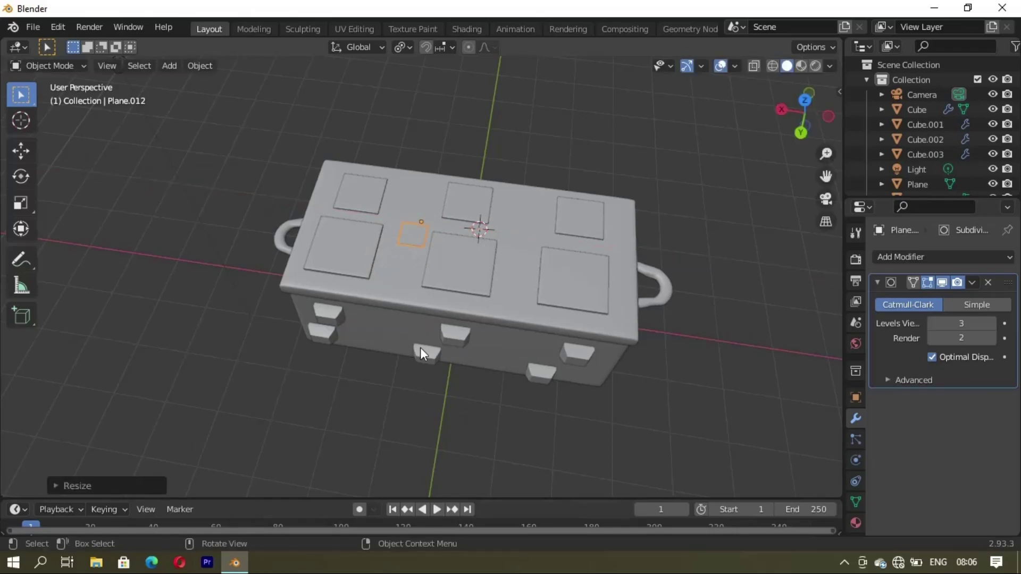
pyautogui.press('g')
pyautogui.press('y')
pyautogui.click(415, 371)
pyautogui.press('g')
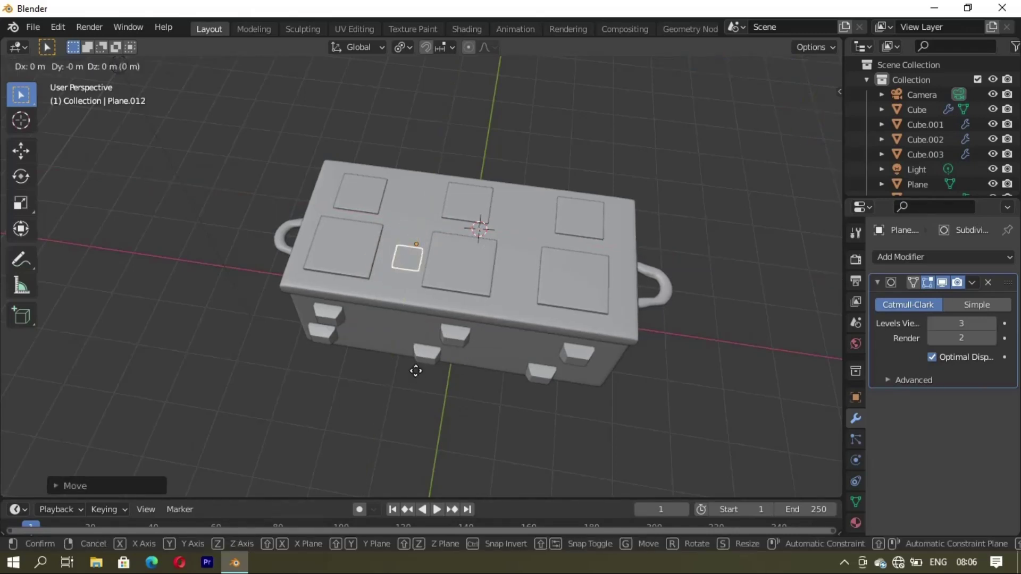
pyautogui.press('x')
pyautogui.click(411, 368)
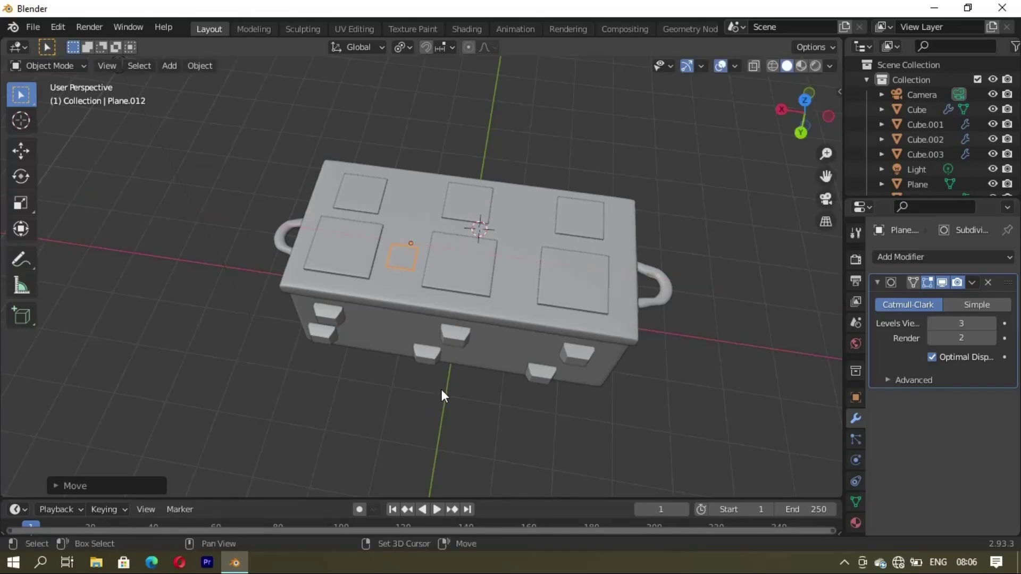
# Step: Duplicate that small plate along X to sit between the middle and right plates
pyautogui.hotkey('shift', 'd')
pyautogui.press('x')
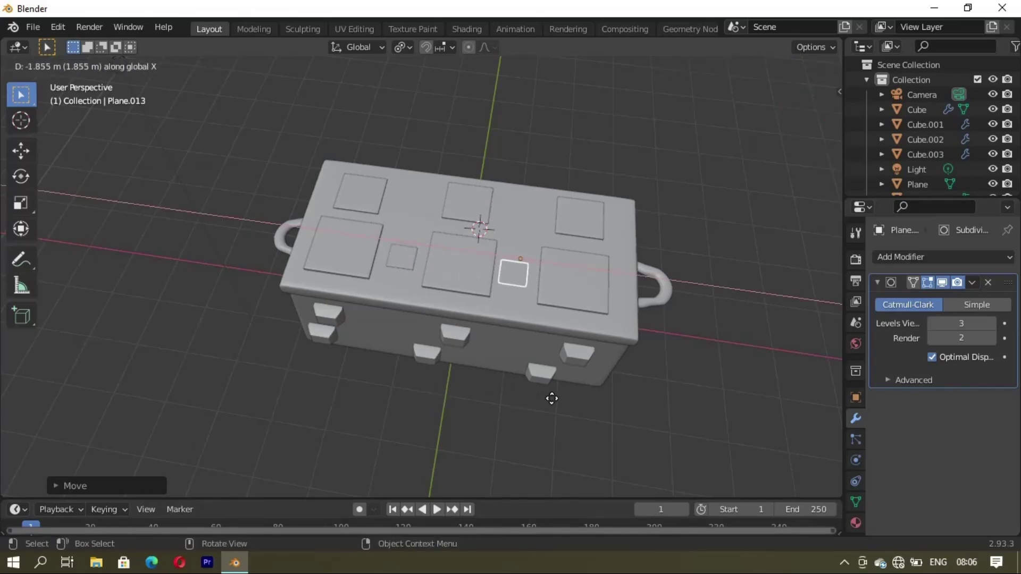
pyautogui.click(547, 396)
pyautogui.moveTo(519, 386)
pyautogui.mouseDown(button='middle')
pyautogui.moveTo(573, 327)
pyautogui.moveTo(597, 322)
pyautogui.moveTo(534, 314)
pyautogui.moveTo(482, 344)
pyautogui.moveTo(541, 371)
pyautogui.moveTo(650, 192)
pyautogui.moveTo(459, 298)
pyautogui.moveTo(450, 242)
pyautogui.moveTo(178, 236)
pyautogui.moveTo(464, 233)
pyautogui.moveTo(471, 209)
pyautogui.mouseUp(button='middle')
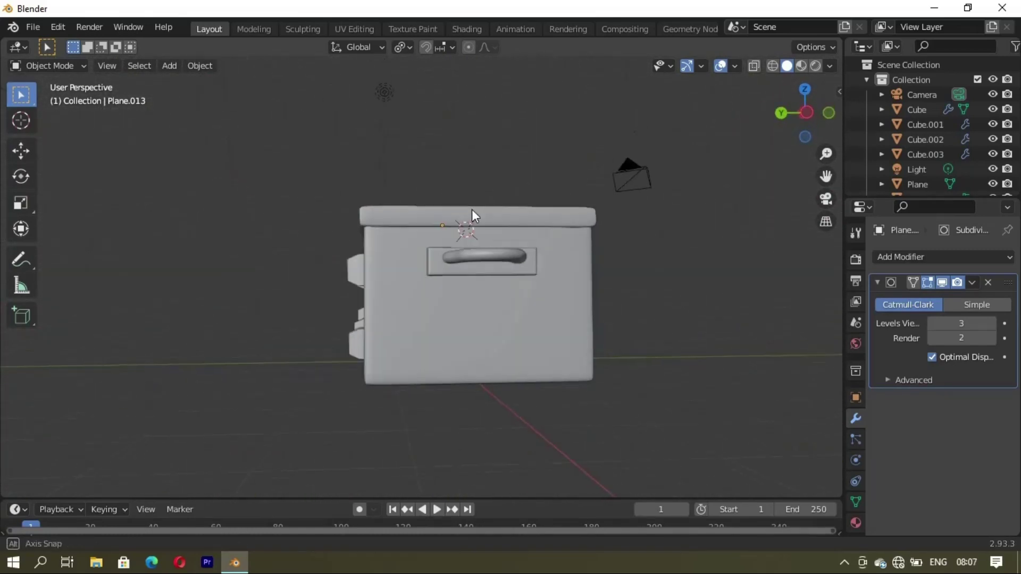
# Step: Add a torus, shrink it, and rotate it 90° on Y to stand upright
pyautogui.hotkey('shift', 'a')
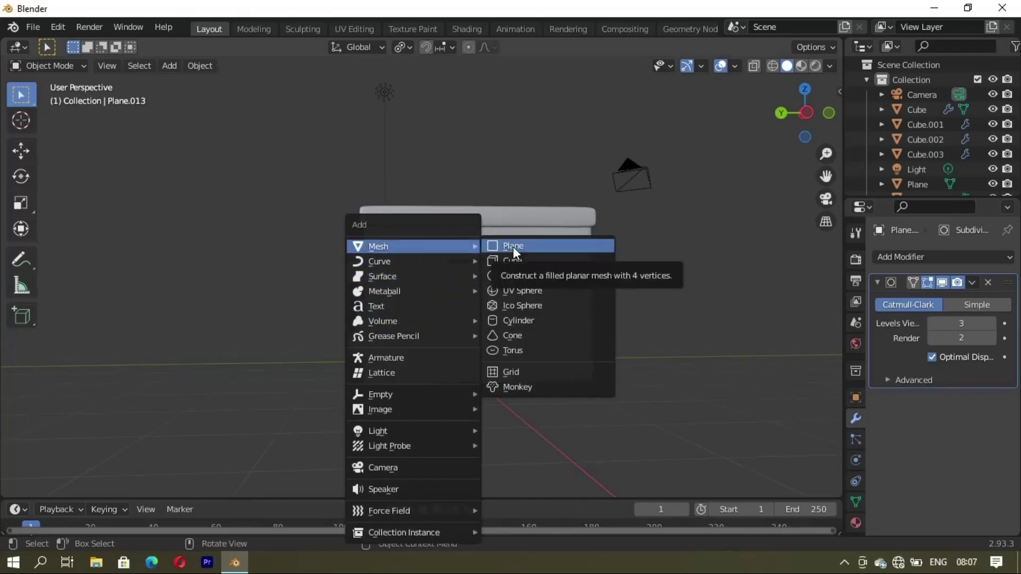
pyautogui.click(513, 350)
pyautogui.moveTo(509, 366); pyautogui.dragTo(620, 394, button='middle')
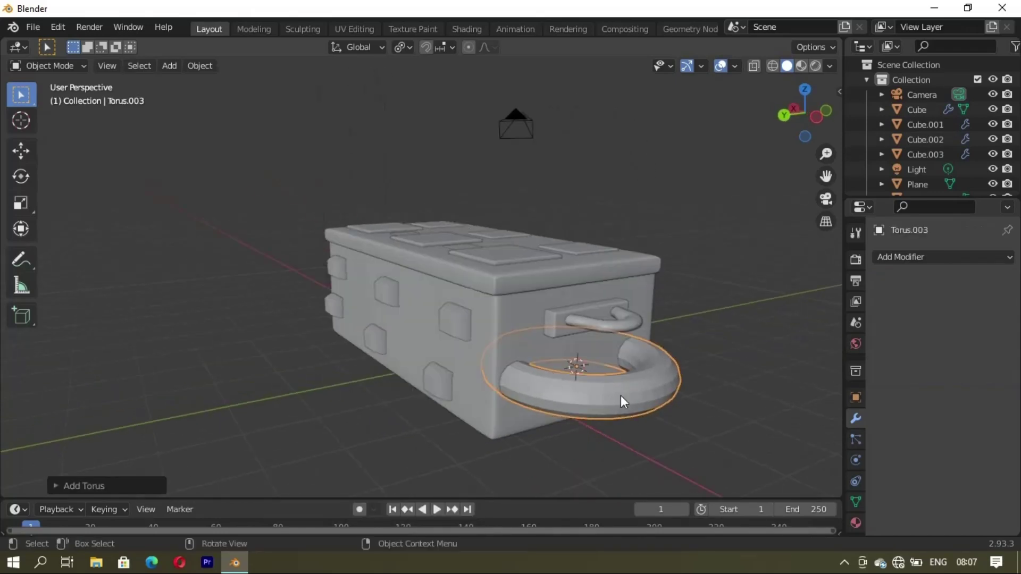
pyautogui.press('s')
pyautogui.click(604, 398)
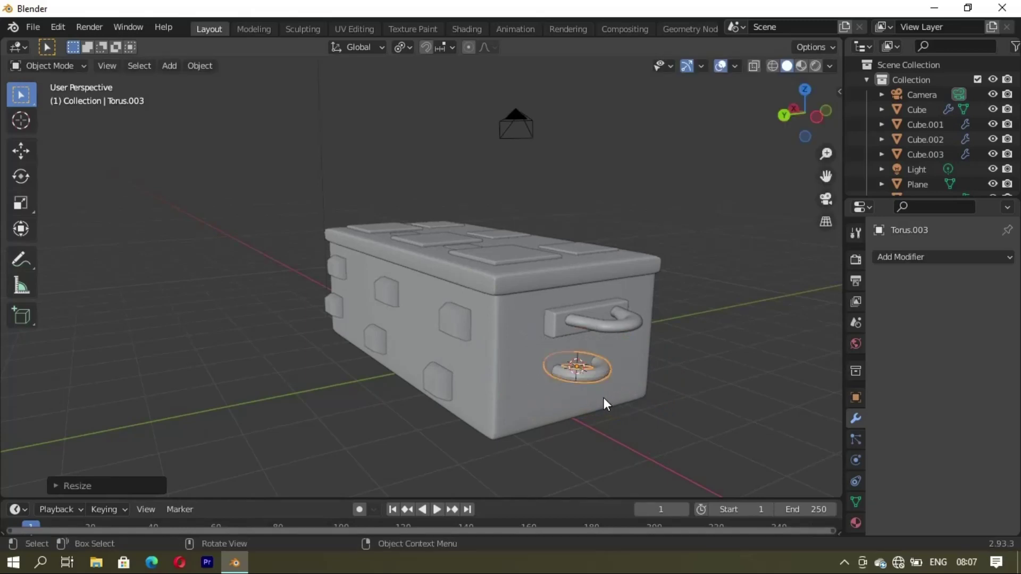
pyautogui.press('r')
pyautogui.press('z')
pyautogui.write('90')
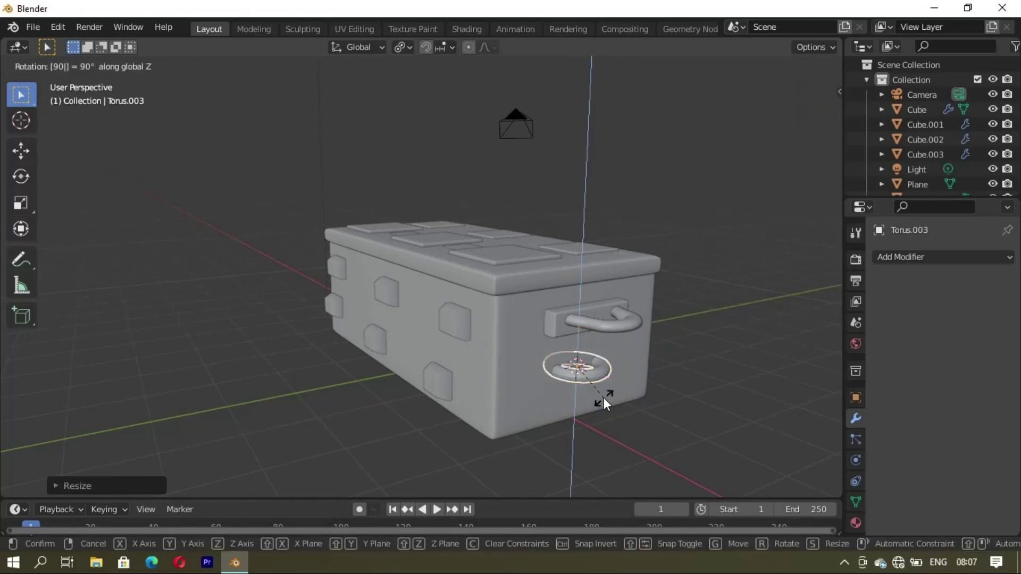
pyautogui.press('Escape')
pyautogui.write('ry90')
pyautogui.press('Return')
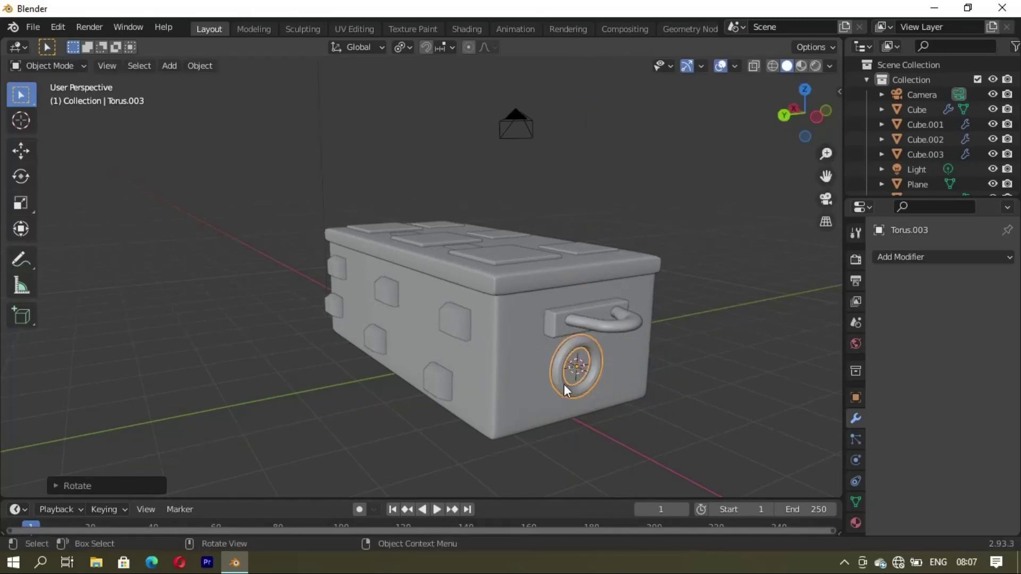
# Step: Move the ring along Y onto the chest end and shrink it further
pyautogui.moveTo(564, 384); pyautogui.dragTo(567, 400, button='middle')
pyautogui.press('g')
pyautogui.press('y')
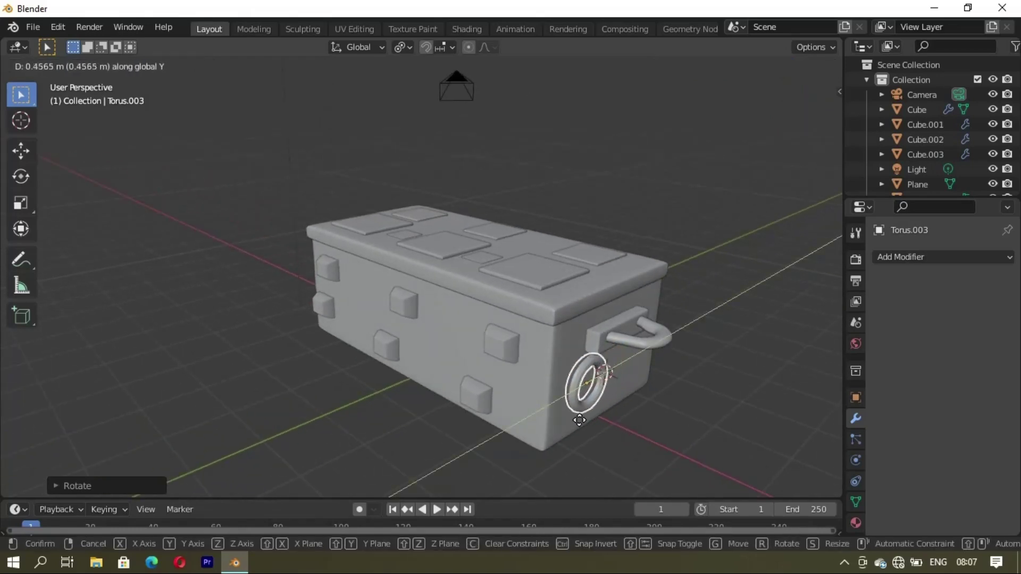
pyautogui.click(569, 415)
pyautogui.press('s')
pyautogui.click(608, 417)
pyautogui.moveTo(608, 416); pyautogui.dragTo(398, 436, button='middle')
# Step: Shift the ring along X into position on the chest's end face
pyautogui.rightClick(267, 279)
pyautogui.moveTo(435, 386)
pyautogui.mouseDown(button='middle')
pyautogui.moveTo(547, 329)
pyautogui.moveTo(492, 293)
pyautogui.moveTo(547, 374)
pyautogui.moveTo(540, 365)
pyautogui.mouseUp(button='middle')
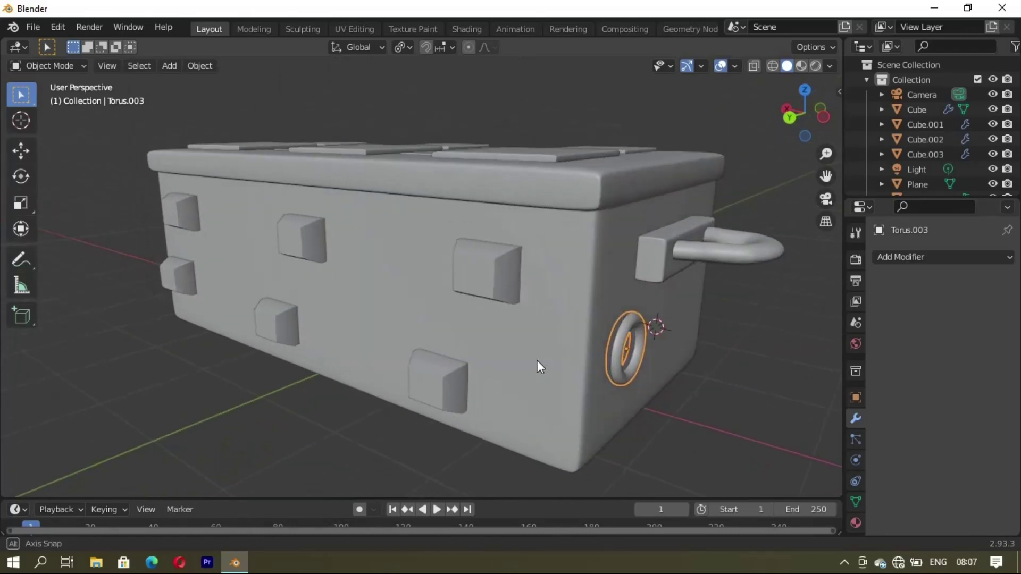
pyautogui.press('g')
pyautogui.press('x')
pyautogui.click(636, 402)
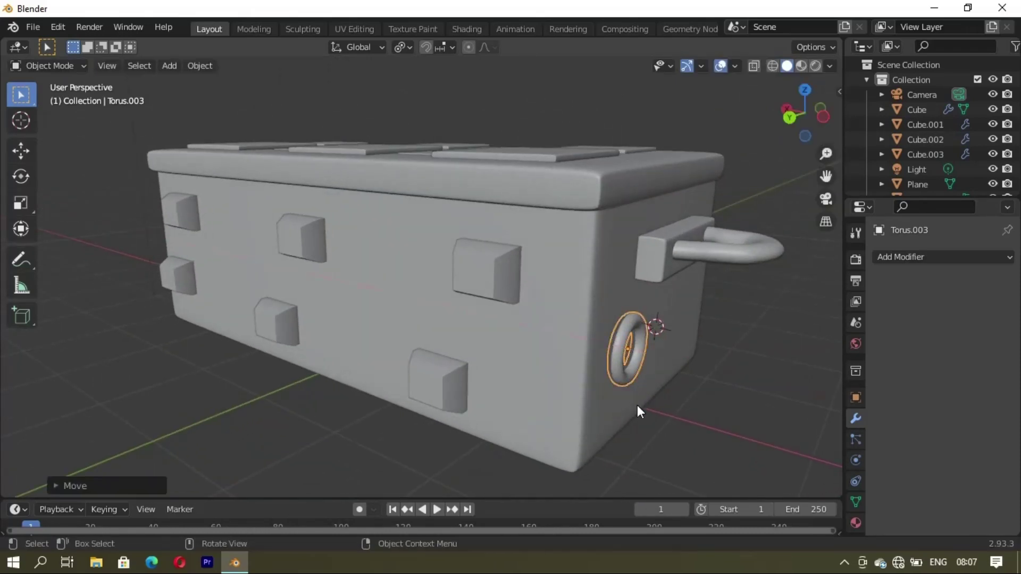
pyautogui.moveTo(637, 405)
pyautogui.mouseDown(button='middle')
pyautogui.moveTo(502, 410)
pyautogui.moveTo(567, 387)
pyautogui.mouseUp(button='middle')
# Step: Duplicate the ring twice along Y and shrink the middle copy
pyautogui.hotkey('shift', 'd')
pyautogui.press('y')
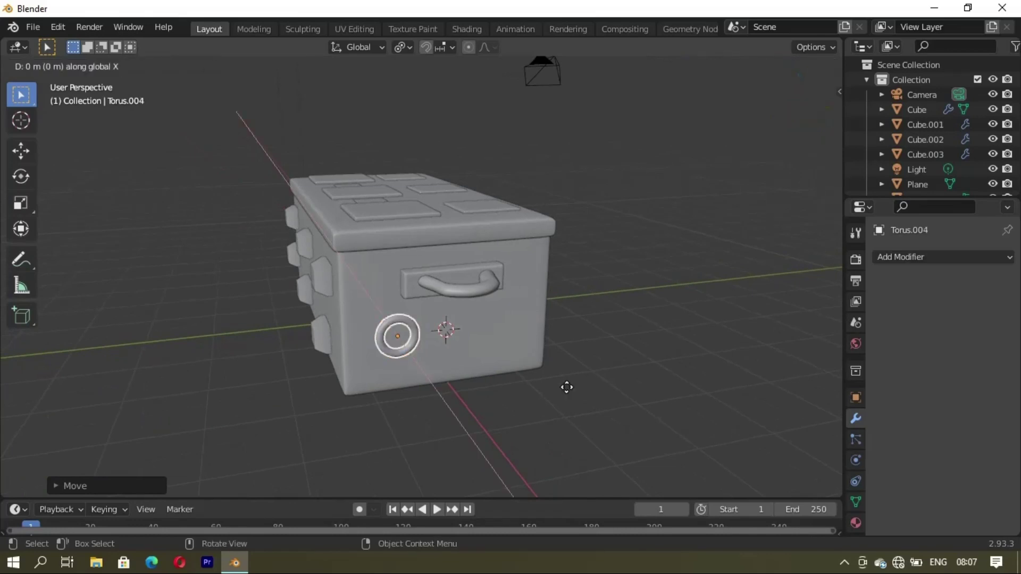
pyautogui.click(676, 370)
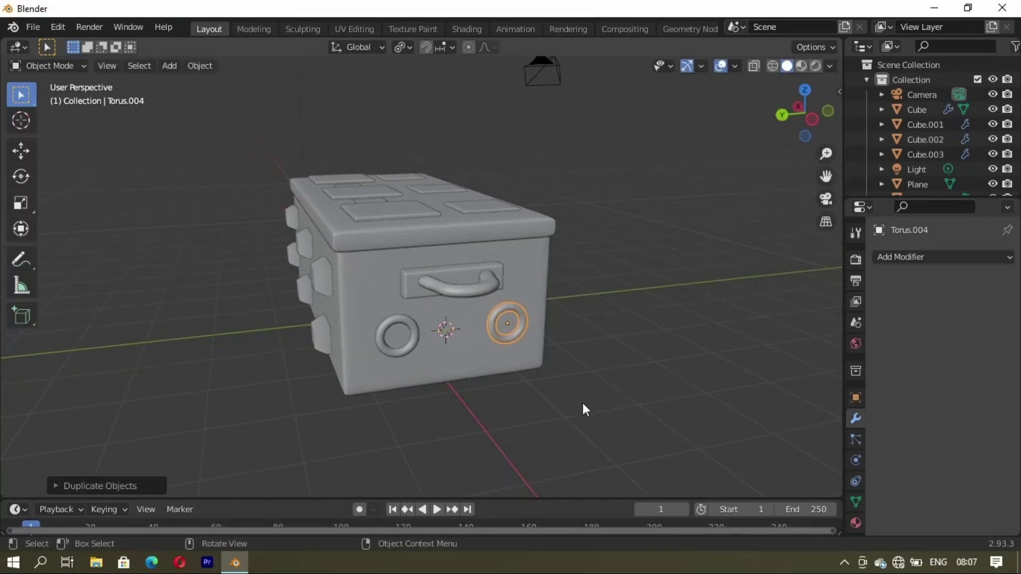
pyautogui.hotkey('shift', 'd')
pyautogui.press('y')
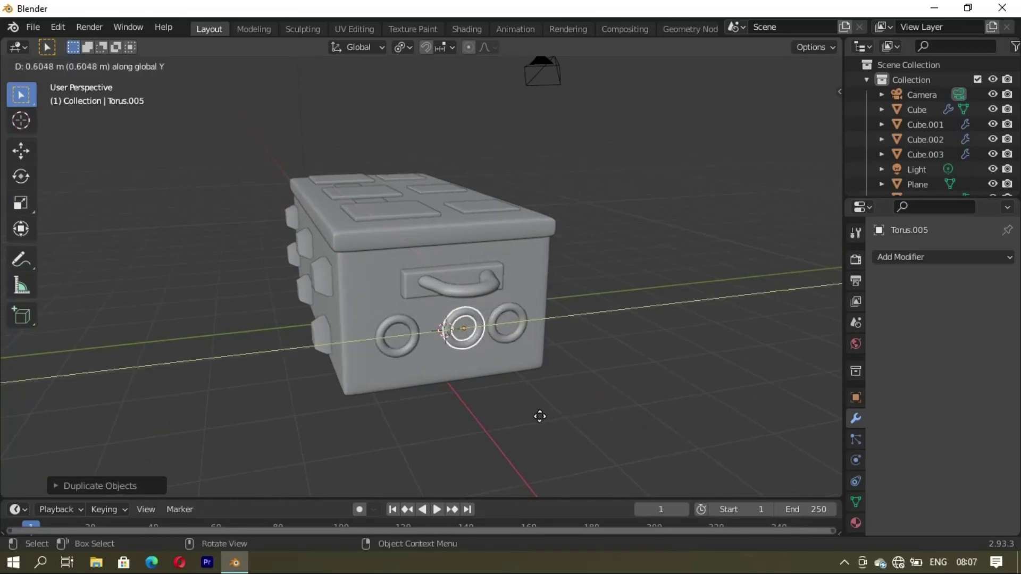
pyautogui.click(527, 423)
pyautogui.press('s')
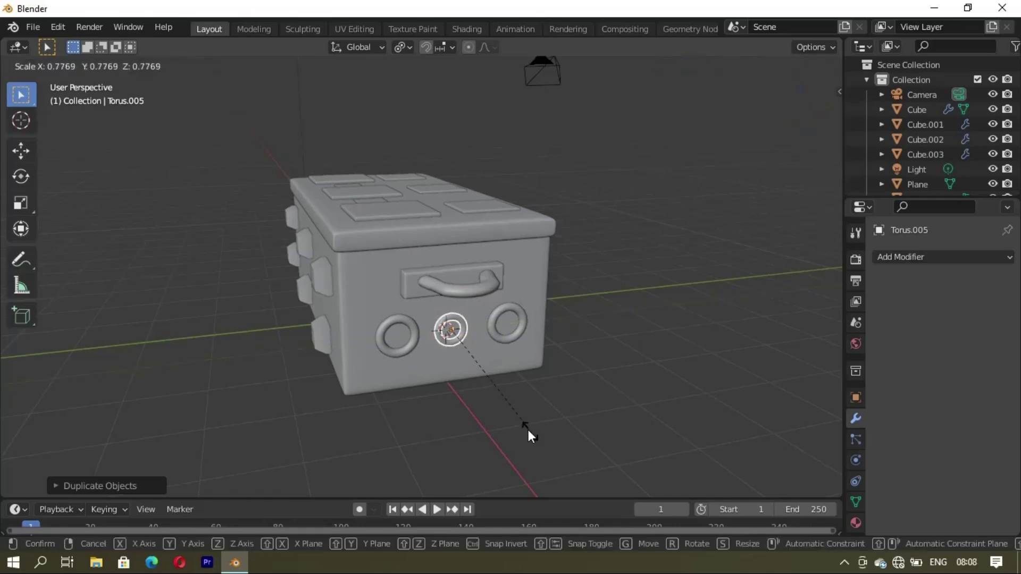
pyautogui.click(504, 419)
# Step: Select the three rings and lower them along Z beneath the handle
pyautogui.moveTo(504, 419)
pyautogui.mouseDown(button='middle')
pyautogui.moveTo(601, 365)
pyautogui.moveTo(530, 327)
pyautogui.mouseUp(button='middle')
pyautogui.click(531, 327)
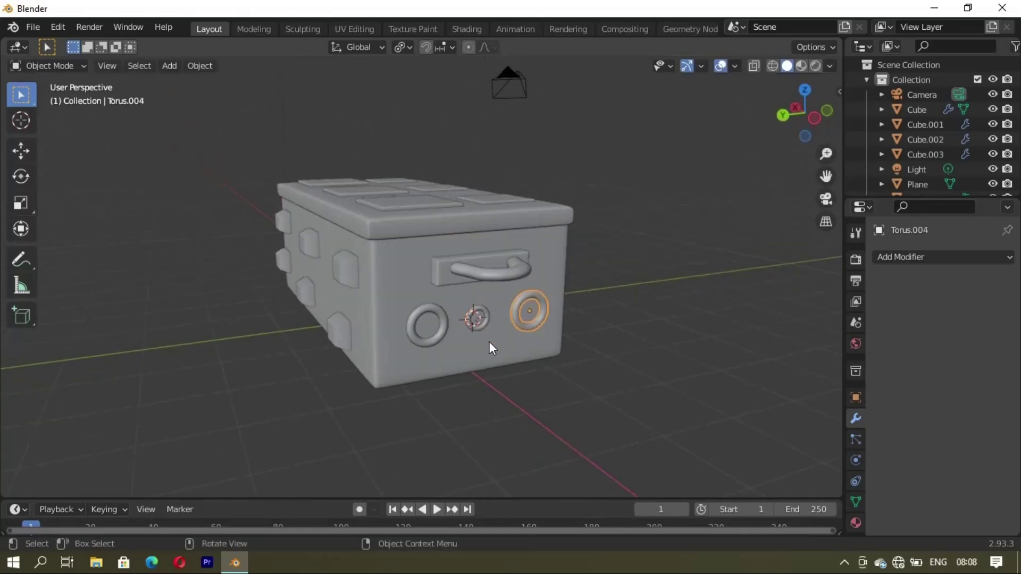
pyautogui.keyDown('shift'); pyautogui.click(470, 326); pyautogui.keyUp('shift')
pyautogui.keyDown('shift'); pyautogui.click(427, 343); pyautogui.keyUp('shift')
pyautogui.moveTo(426, 344); pyautogui.dragTo(520, 397, button='middle')
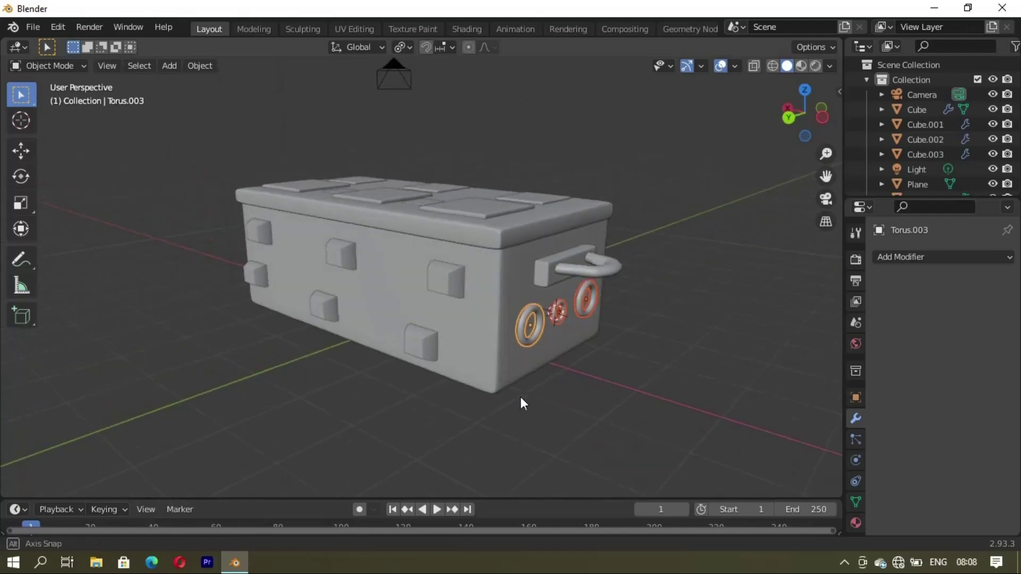
pyautogui.press('g')
pyautogui.press('z')
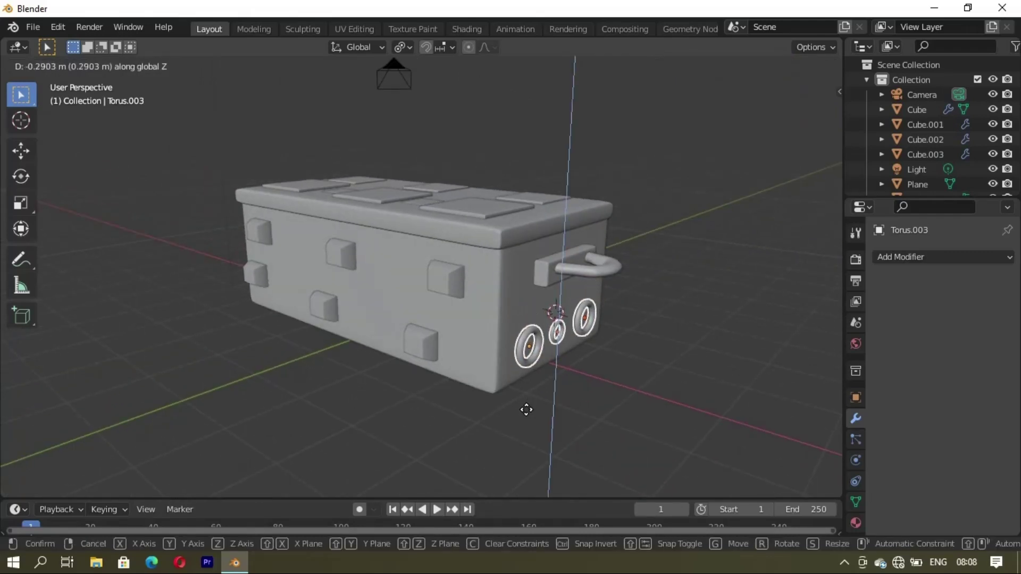
pyautogui.click(525, 406)
pyautogui.click(684, 306)
# Step: Duplicate the selected rings along X onto the chest's opposite end
pyautogui.moveTo(639, 338); pyautogui.dragTo(455, 349, button='middle')
pyautogui.click(455, 348)
pyautogui.keyDown('shift'); pyautogui.click(504, 340); pyautogui.keyUp('shift')
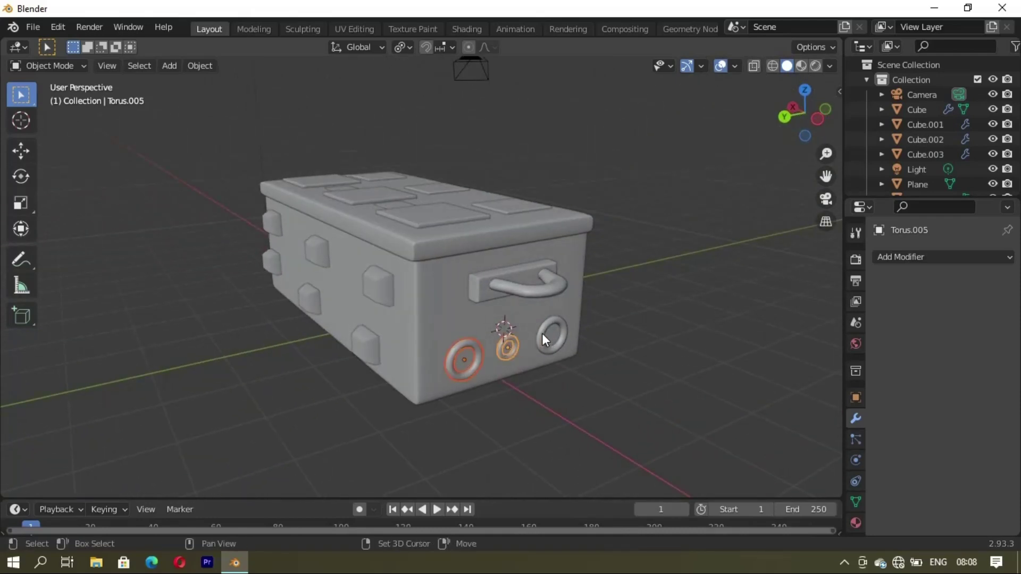
pyautogui.moveTo(541, 333)
pyautogui.mouseDown(button='middle')
pyautogui.moveTo(477, 343)
pyautogui.moveTo(476, 365)
pyautogui.mouseUp(button='middle')
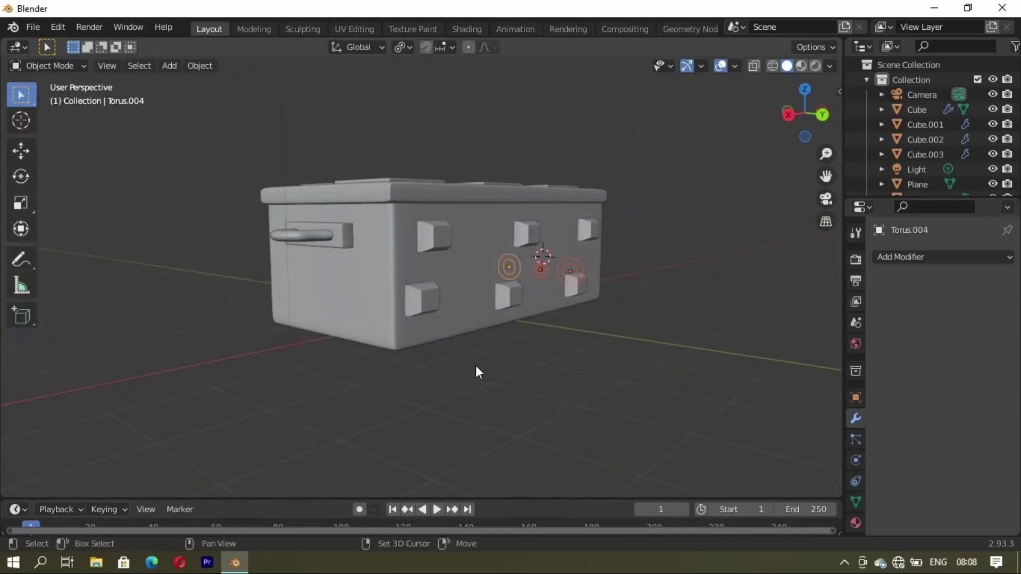
pyautogui.hotkey('shift', 'd')
pyautogui.press('x')
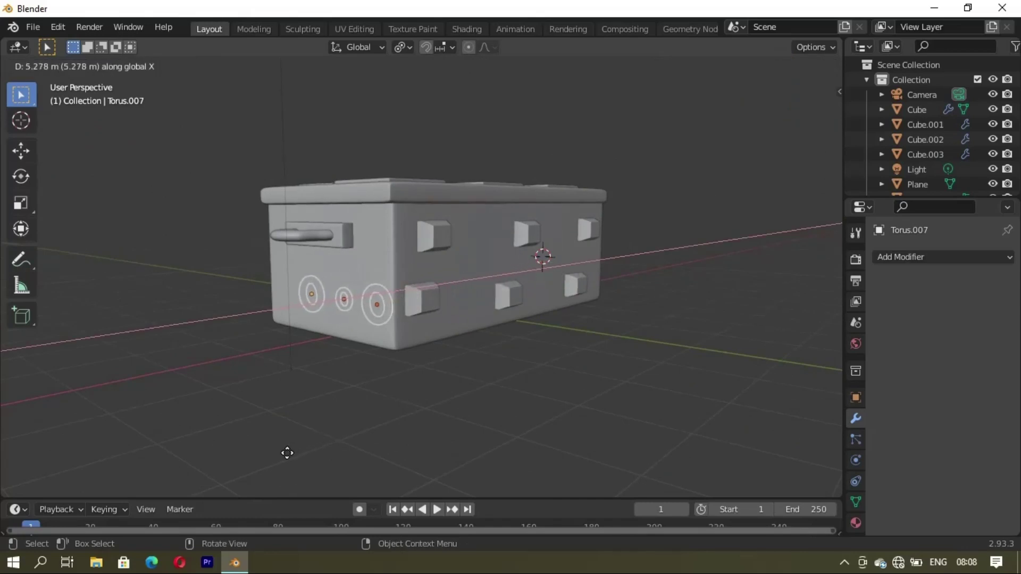
pyautogui.click(269, 463)
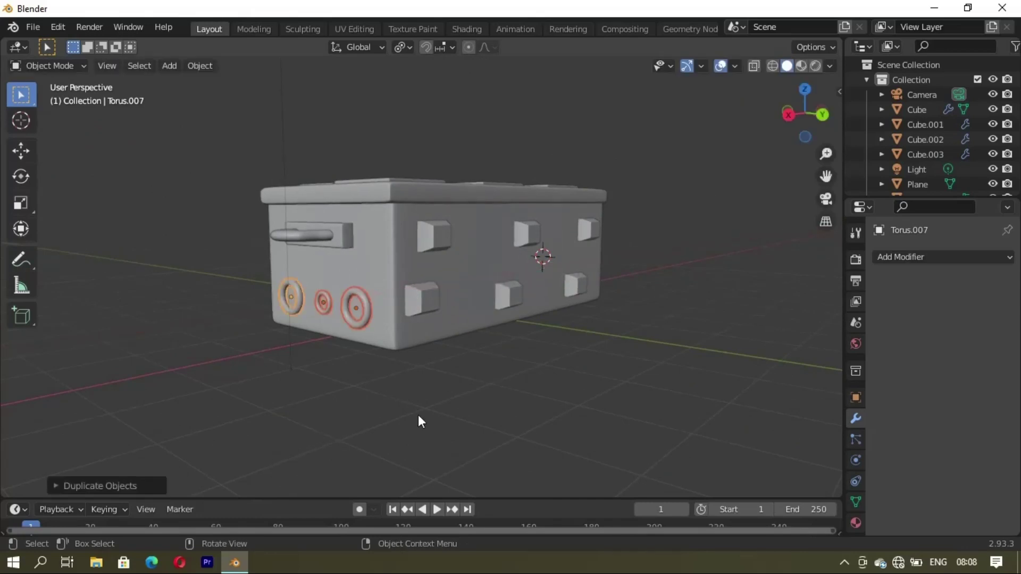
pyautogui.click(457, 368)
pyautogui.moveTo(457, 367)
pyautogui.mouseDown(button='middle')
pyautogui.moveTo(529, 378)
pyautogui.moveTo(532, 348)
pyautogui.moveTo(483, 308)
pyautogui.moveTo(445, 312)
pyautogui.moveTo(477, 259)
pyautogui.moveTo(553, 247)
pyautogui.moveTo(569, 255)
pyautogui.moveTo(517, 269)
pyautogui.moveTo(540, 253)
pyautogui.moveTo(360, 255)
pyautogui.moveTo(346, 276)
pyautogui.mouseUp(button='middle')
# Step: Add a torus beside the chest and rotate it 90° about Y
pyautogui.keyDown('shift'); pyautogui.rightClick(346, 275); pyautogui.keyUp('shift')
pyautogui.hotkey('shift', 'a')
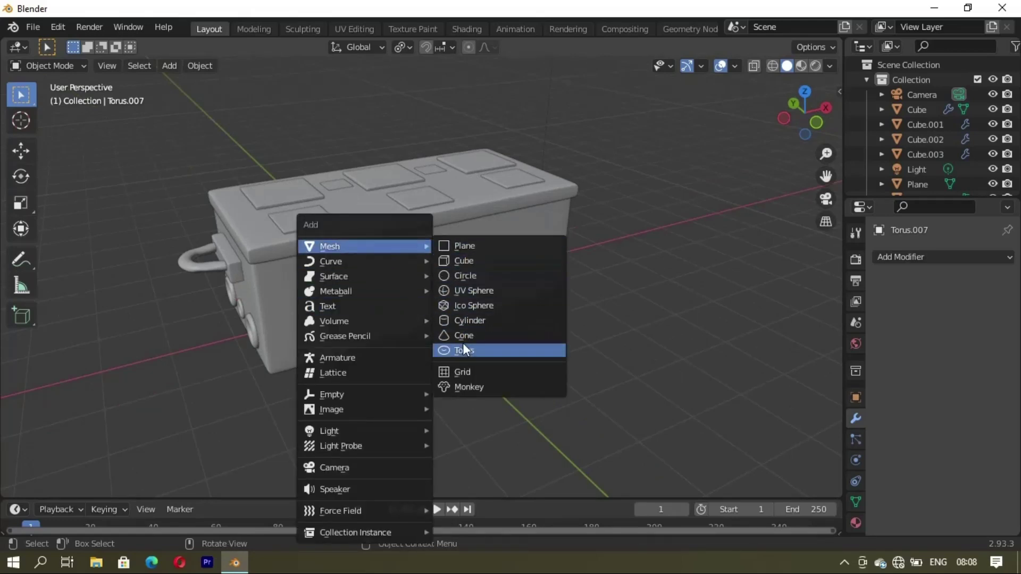
pyautogui.click(462, 348)
pyautogui.press('r')
pyautogui.press('y')
pyautogui.press('9')
pyautogui.press('0')
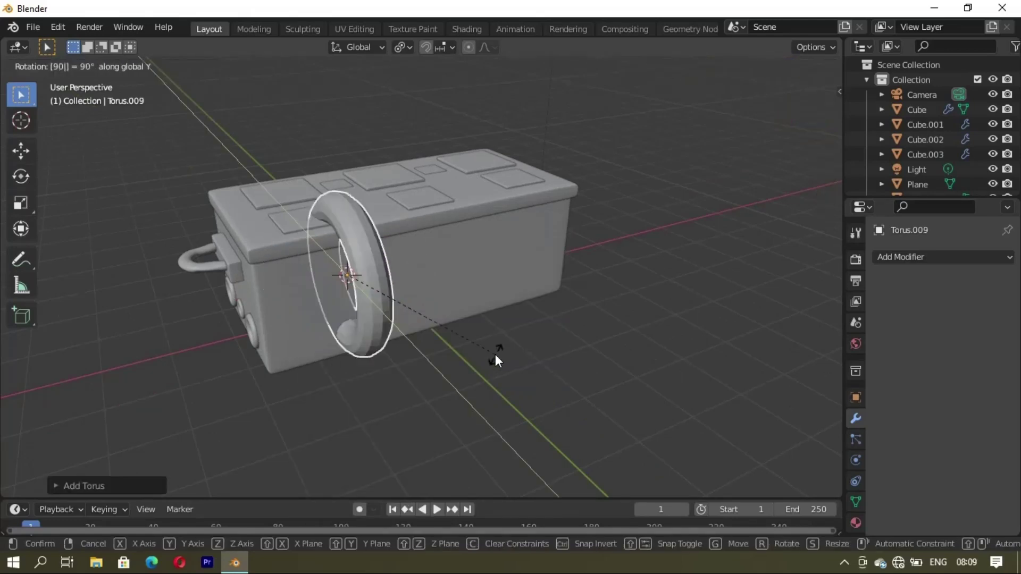
pyautogui.press('r')
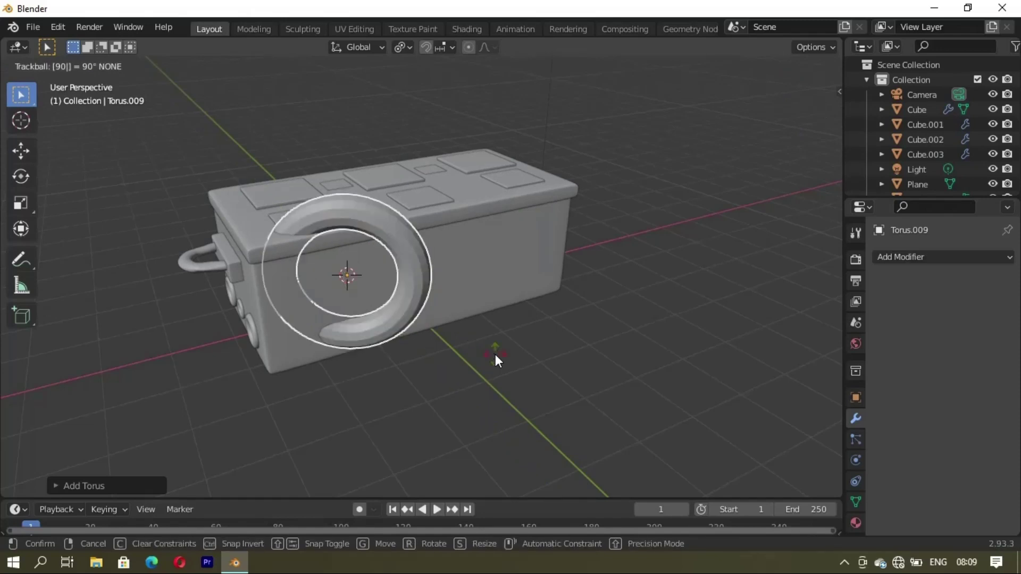
pyautogui.press('Escape')
# Step: Rotate the torus 90° about X to stand it upright and shrink it
pyautogui.press('r')
pyautogui.press('x')
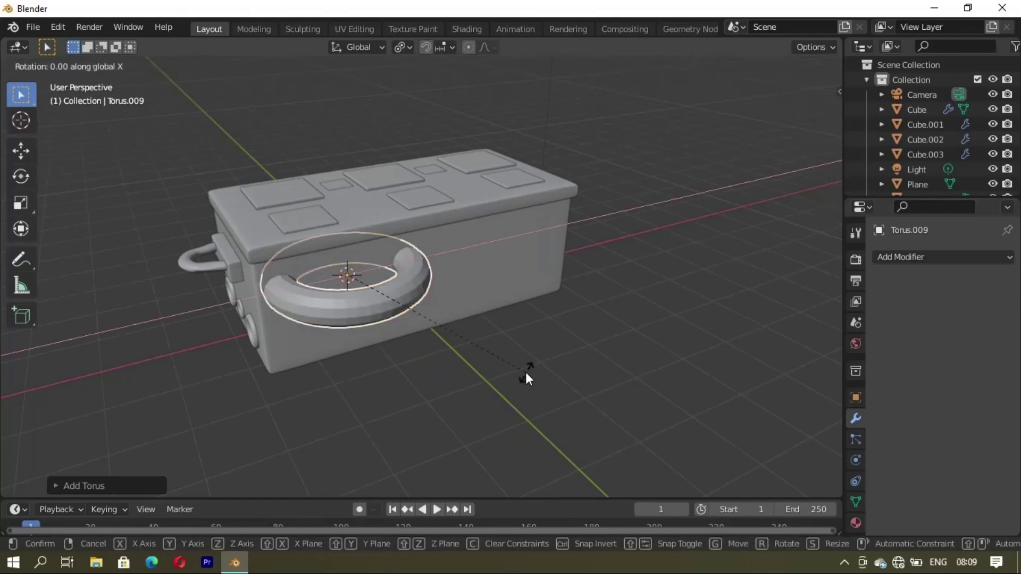
pyautogui.press('9')
pyautogui.press('0')
pyautogui.press('Return')
pyautogui.press('s')
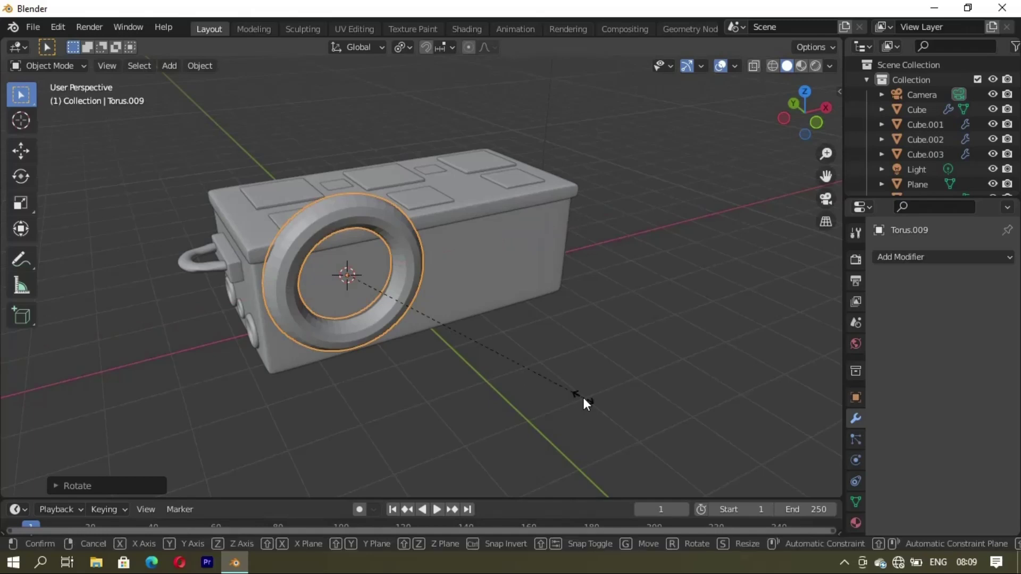
pyautogui.click(446, 353)
# Step: Make two X-axis copies of the ring along the chest's long side
pyautogui.moveTo(446, 353); pyautogui.dragTo(546, 337, button='middle')
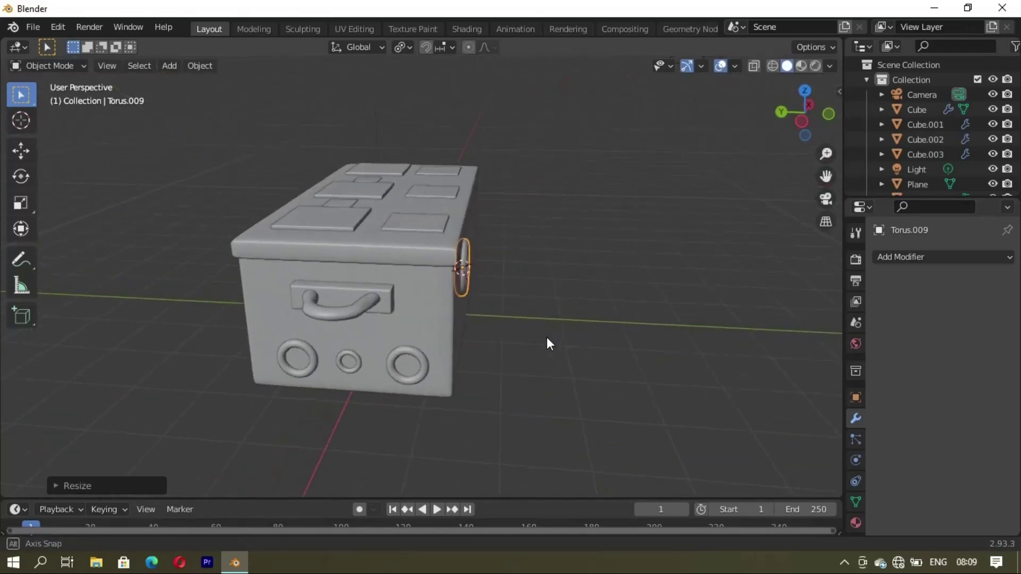
pyautogui.rightClick(627, 276)
pyautogui.press('Escape')
pyautogui.moveTo(584, 291)
pyautogui.mouseDown(button='middle')
pyautogui.moveTo(425, 275)
pyautogui.moveTo(435, 311)
pyautogui.moveTo(527, 330)
pyautogui.mouseUp(button='middle')
pyautogui.scroll(3, 429, 276)
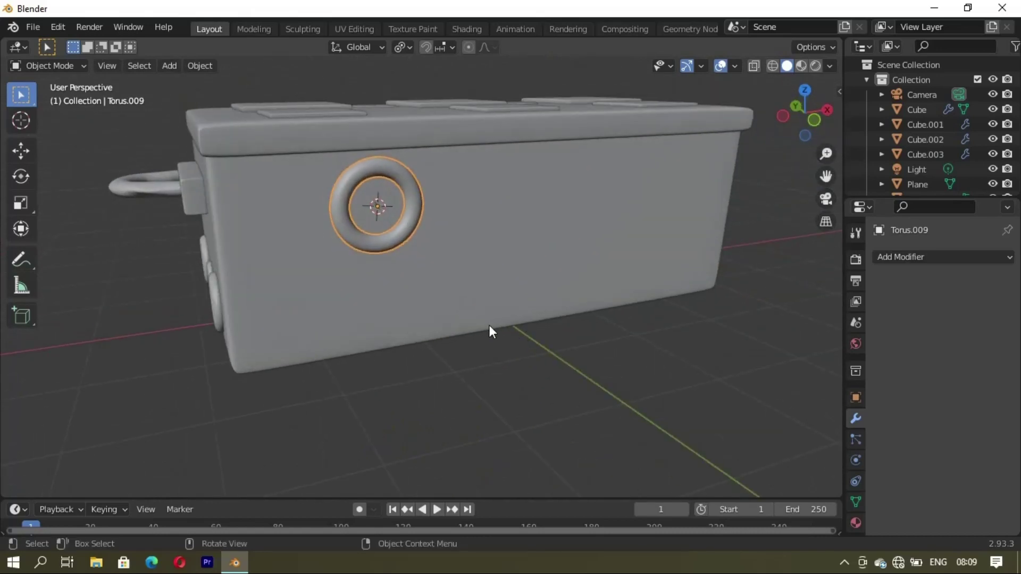
pyautogui.hotkey('shift', 'd')
pyautogui.press('x')
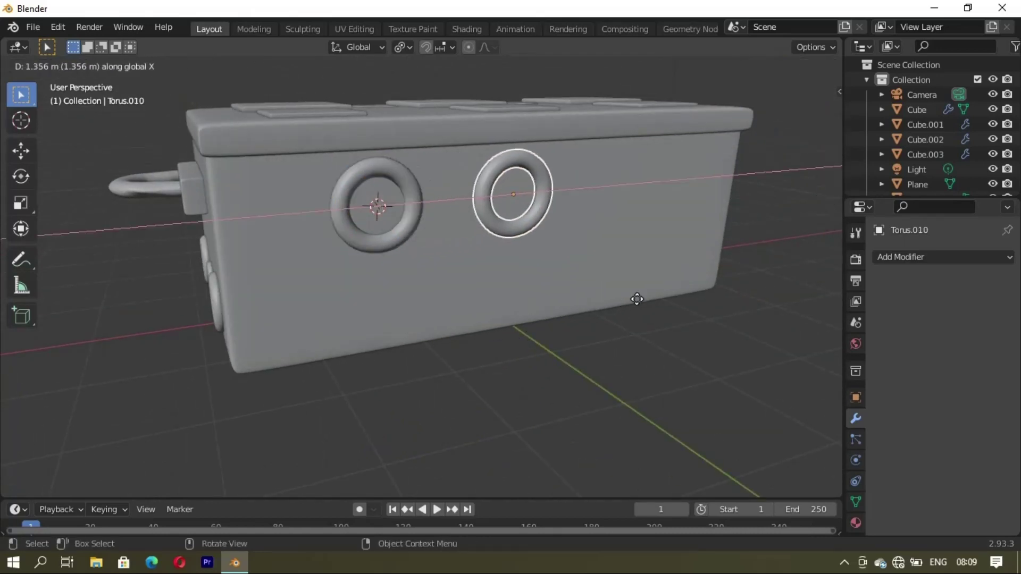
pyautogui.click(636, 300)
pyautogui.hotkey('shift', 'd')
pyautogui.press('x')
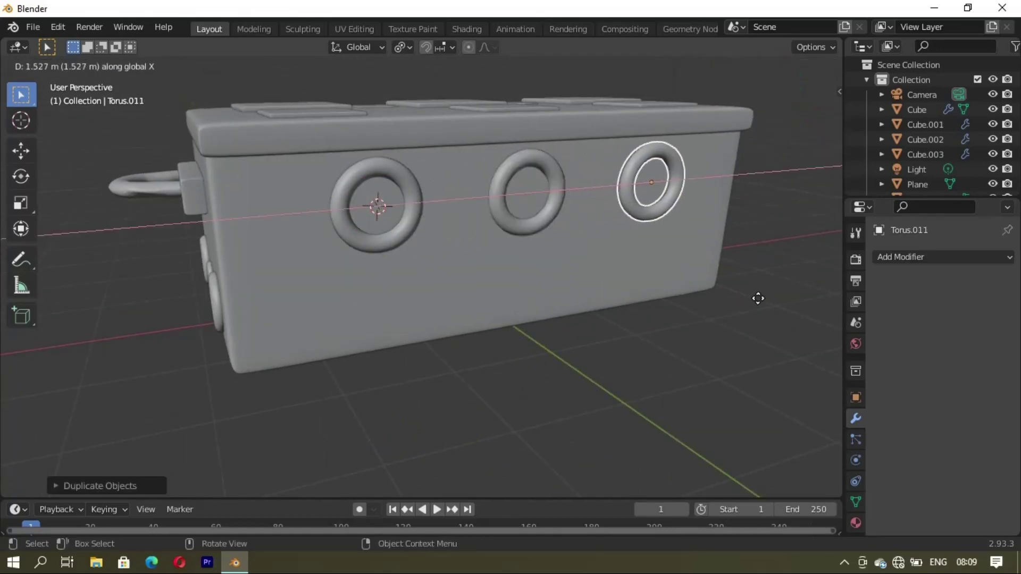
pyautogui.click(765, 294)
# Step: Slide the left, middle and right rings along X to space them evenly
pyautogui.click(339, 223)
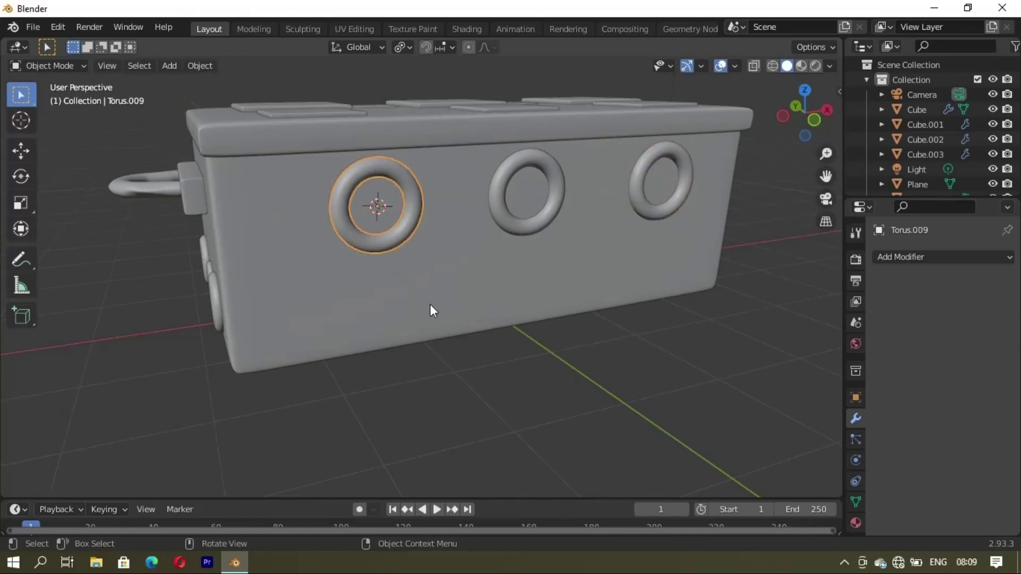
pyautogui.press('g')
pyautogui.press('x')
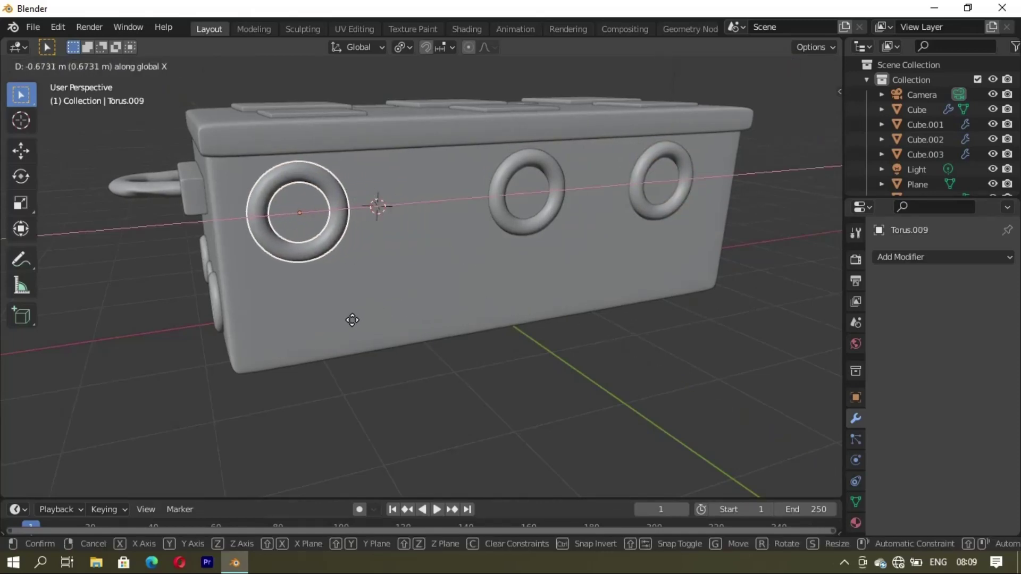
pyautogui.click(349, 317)
pyautogui.click(510, 225)
pyautogui.press('g')
pyautogui.press('x')
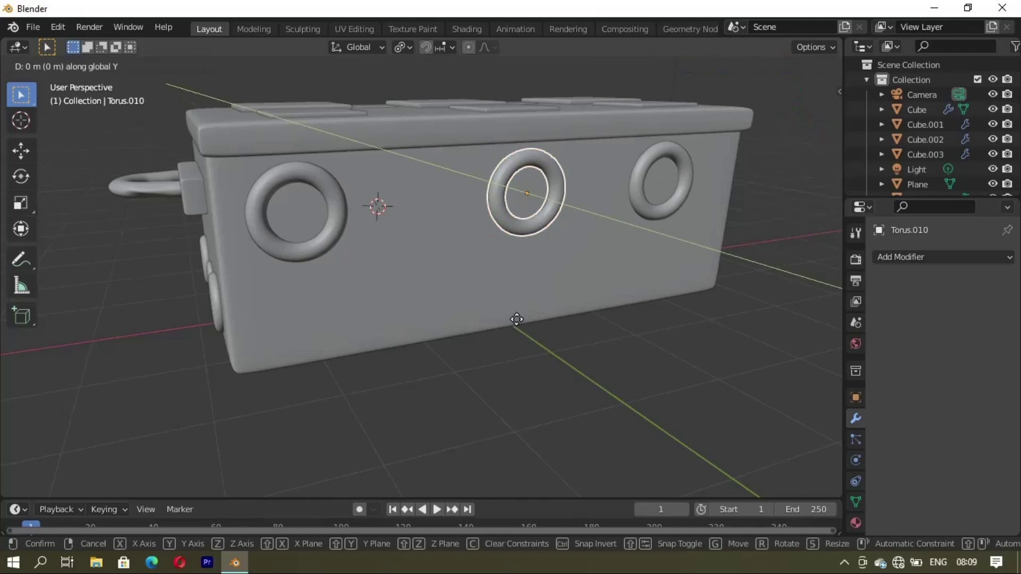
pyautogui.click(489, 325)
pyautogui.click(655, 218)
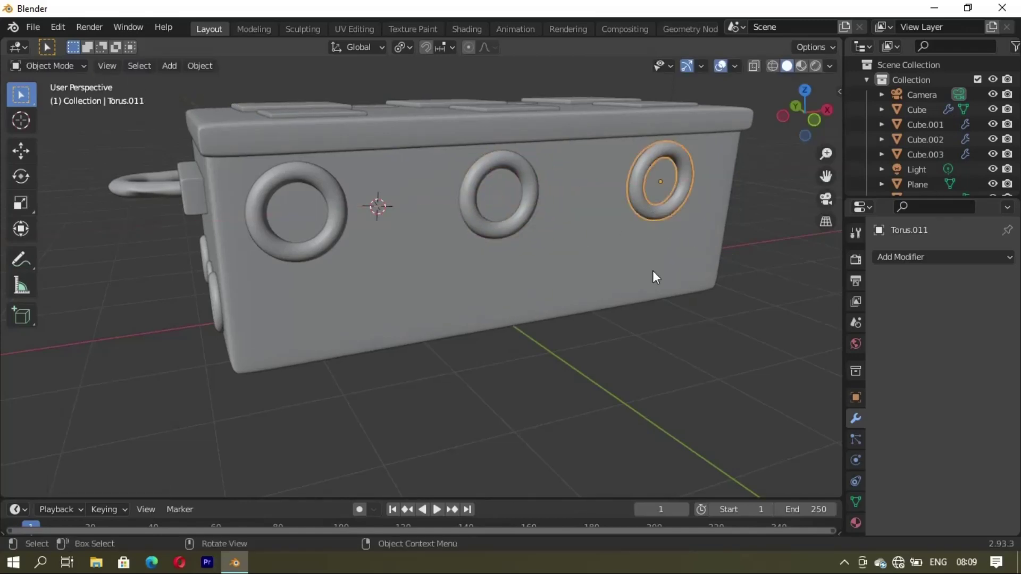
pyautogui.press('g')
pyautogui.press('x')
pyautogui.click(670, 271)
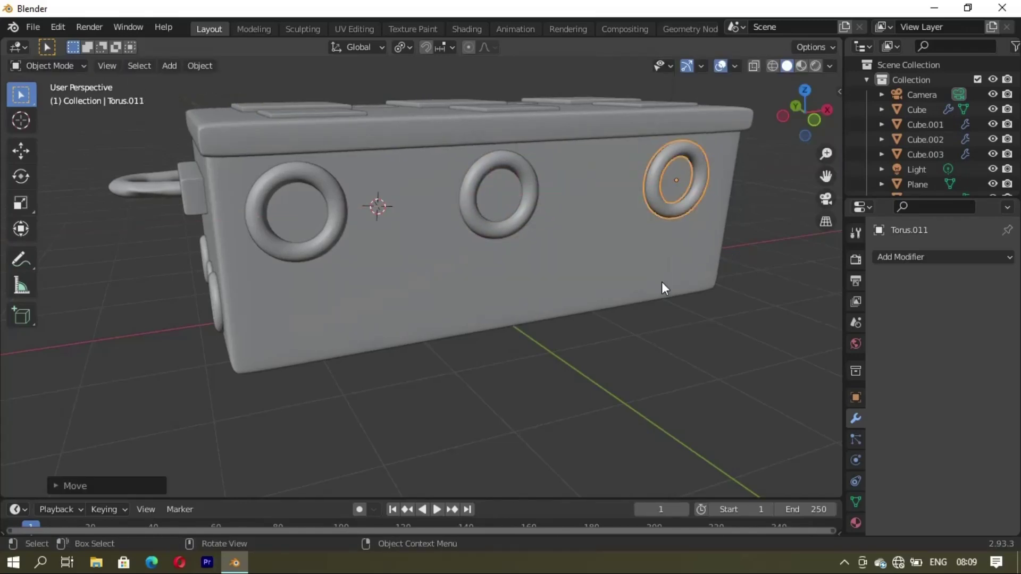
# Step: Place smaller copies of the right and middle rings directly below them
pyautogui.hotkey('shift', 'd')
pyautogui.press('z')
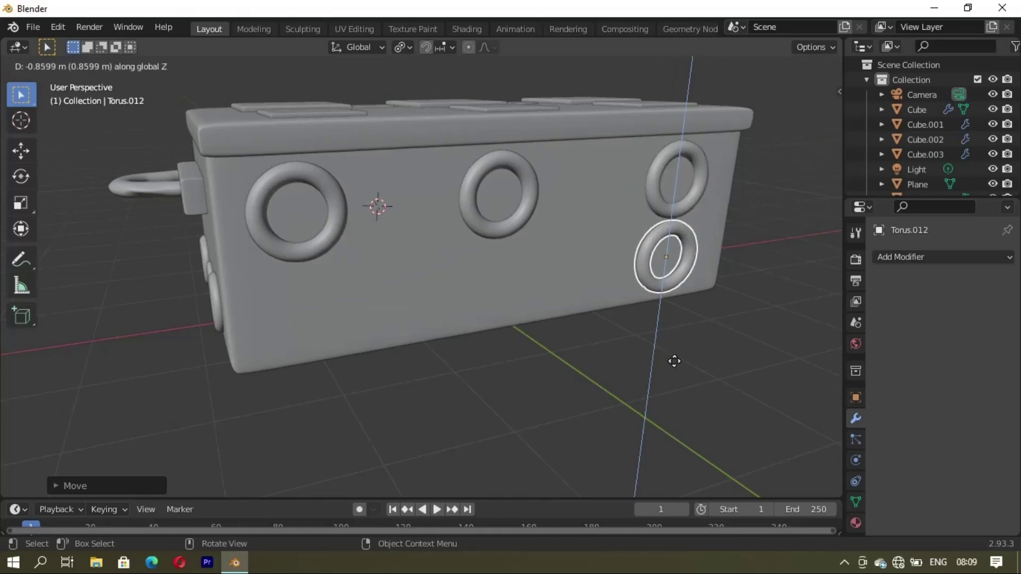
pyautogui.click(674, 360)
pyautogui.press('s')
pyautogui.click(681, 338)
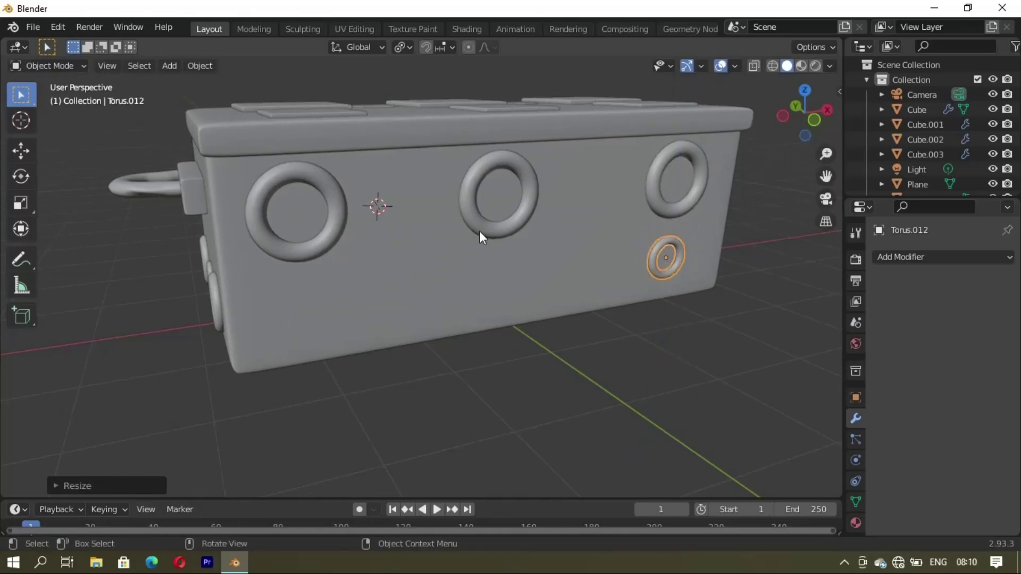
pyautogui.click(480, 230)
pyautogui.hotkey('shift', 'd')
pyautogui.press('z')
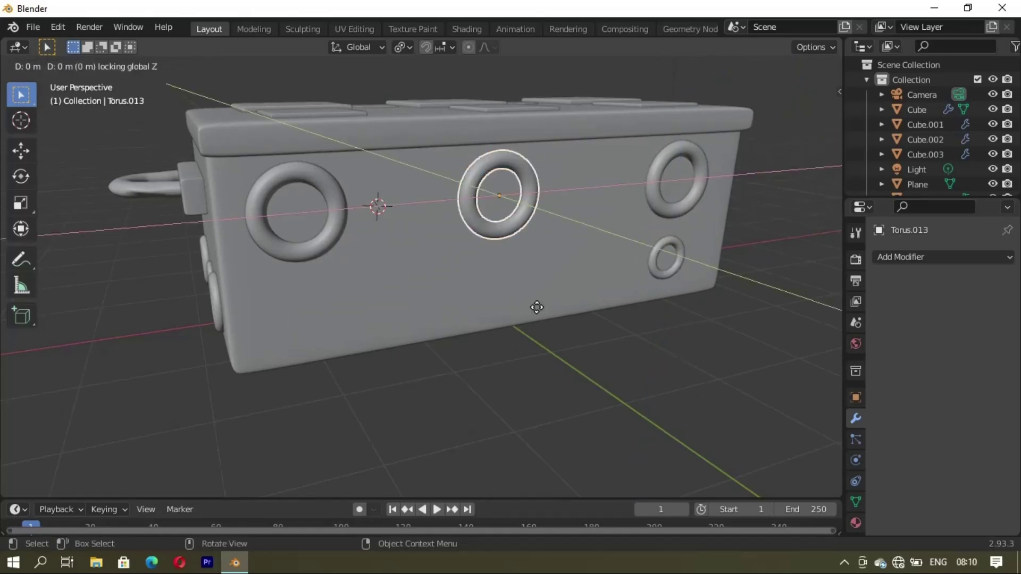
pyautogui.click(585, 425)
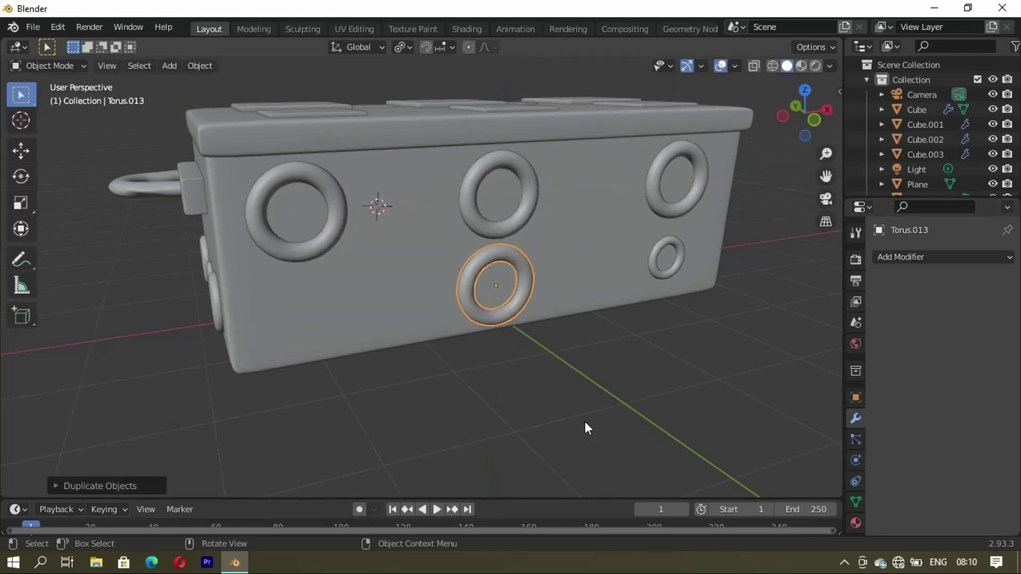
pyautogui.press('s')
pyautogui.click(554, 367)
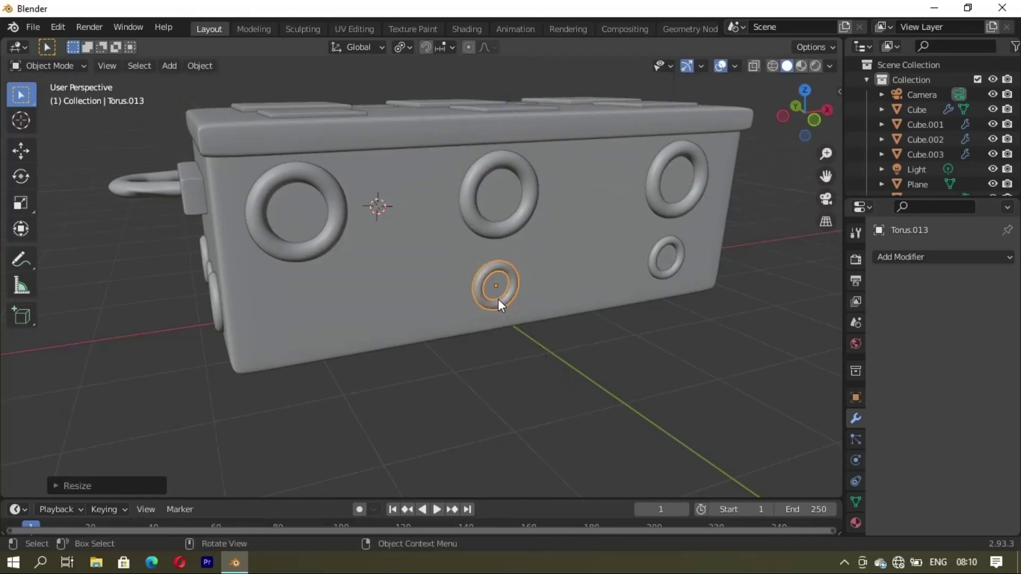
# Step: Copy a small ring under the left large ring and shrink the small right ring slightly
pyautogui.hotkey('shift', 'd')
pyautogui.press('y')
pyautogui.press('x')
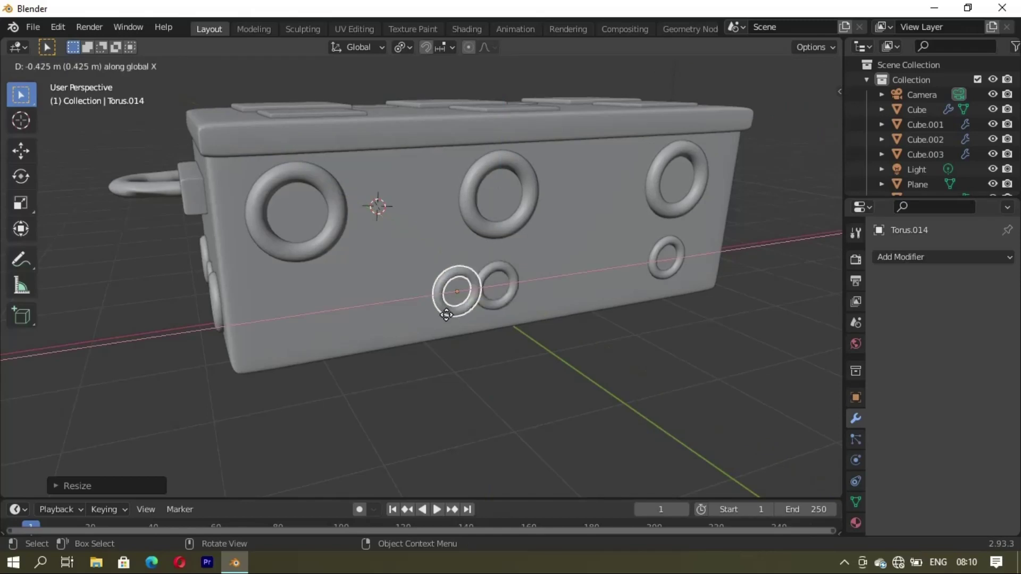
pyautogui.click(307, 351)
pyautogui.moveTo(310, 353)
pyautogui.mouseDown(button='middle')
pyautogui.moveTo(486, 255)
pyautogui.moveTo(544, 273)
pyautogui.moveTo(537, 329)
pyautogui.mouseUp(button='middle')
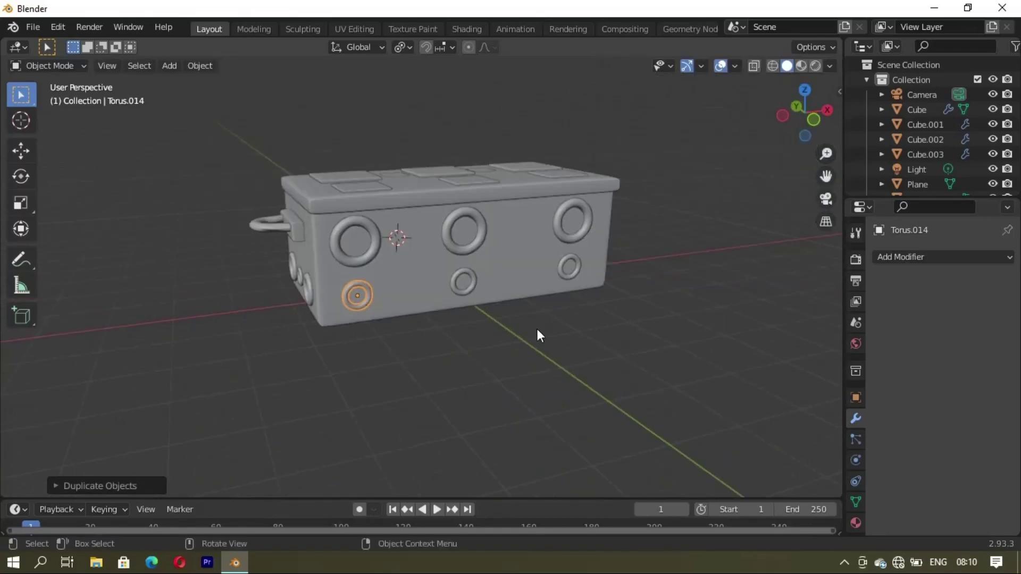
pyautogui.click(570, 276)
pyautogui.press('s')
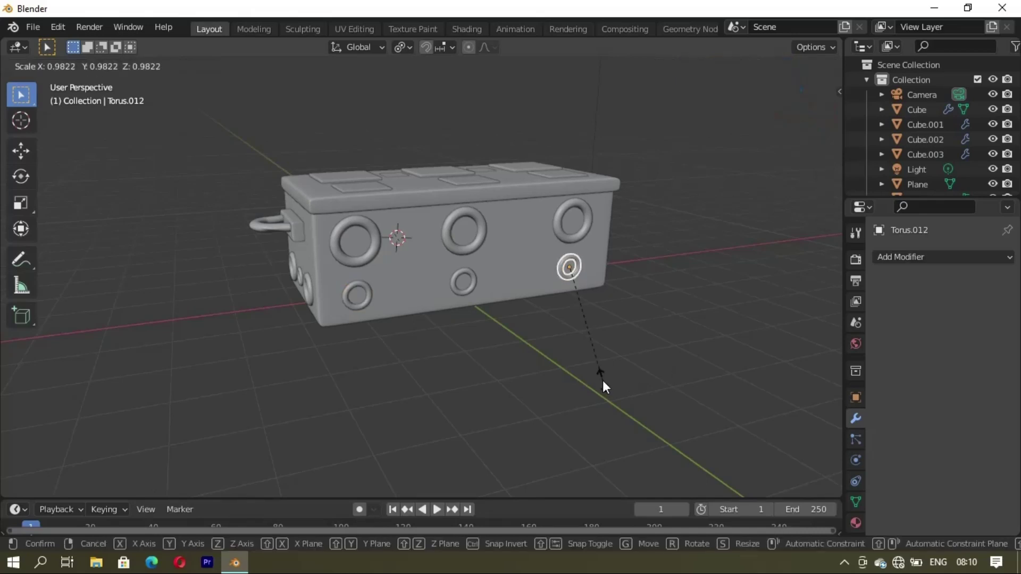
pyautogui.click(602, 381)
pyautogui.moveTo(709, 321)
pyautogui.mouseDown(button='middle')
pyautogui.moveTo(635, 310)
pyautogui.moveTo(700, 334)
pyautogui.moveTo(740, 365)
pyautogui.moveTo(461, 388)
pyautogui.moveTo(511, 326)
pyautogui.moveTo(502, 300)
pyautogui.moveTo(375, 275)
pyautogui.moveTo(388, 302)
pyautogui.moveTo(387, 285)
pyautogui.moveTo(371, 301)
pyautogui.moveTo(473, 347)
pyautogui.moveTo(594, 256)
pyautogui.moveTo(615, 286)
pyautogui.moveTo(443, 251)
pyautogui.moveTo(416, 311)
pyautogui.moveTo(470, 285)
pyautogui.mouseUp(button='middle')
pyautogui.scroll(3, 470, 285)
pyautogui.moveTo(578, 268); pyautogui.dragTo(513, 253, button='middle')
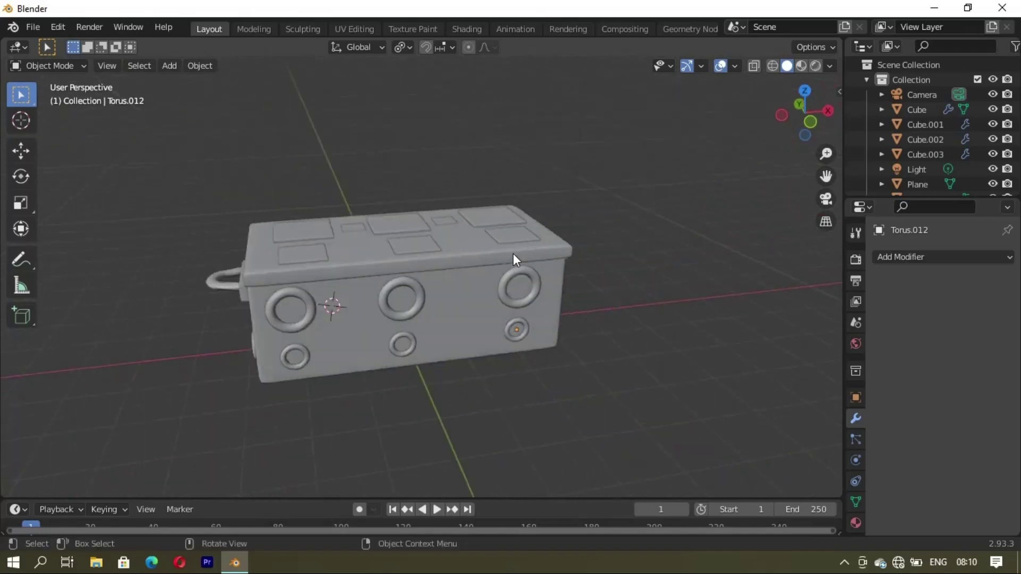
# Step: Nudge the box lid along the Y axis twice so it seats on the box
pyautogui.click(466, 27)
pyautogui.moveTo(661, 262); pyautogui.dragTo(512, 246, button='middle')
pyautogui.click(209, 29)
pyautogui.scroll(2, 448, 177)
pyautogui.click(451, 250)
pyautogui.press('g')
pyautogui.press('y')
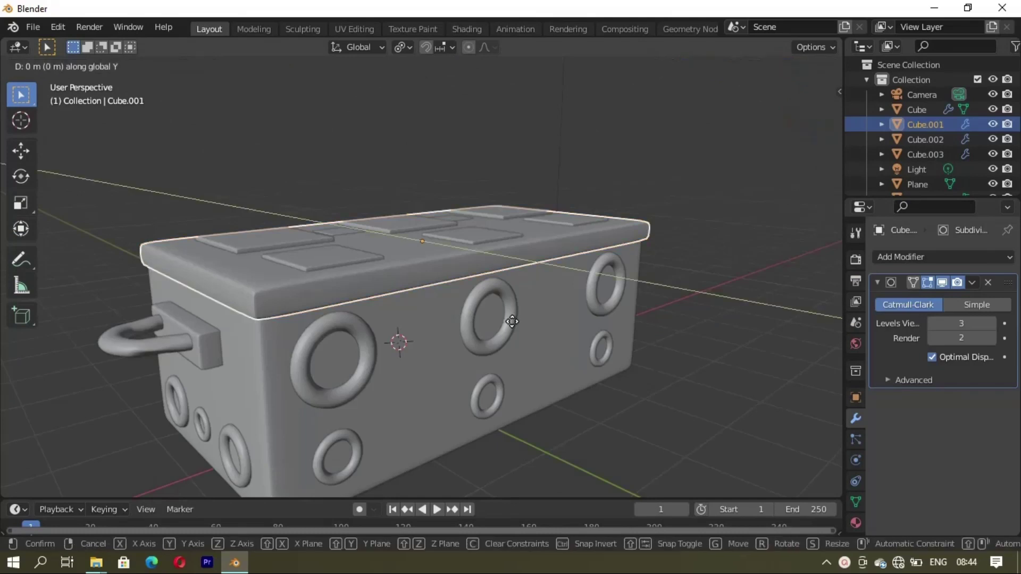
pyautogui.click(317, 287)
pyautogui.moveTo(317, 287); pyautogui.dragTo(467, 291, button='middle')
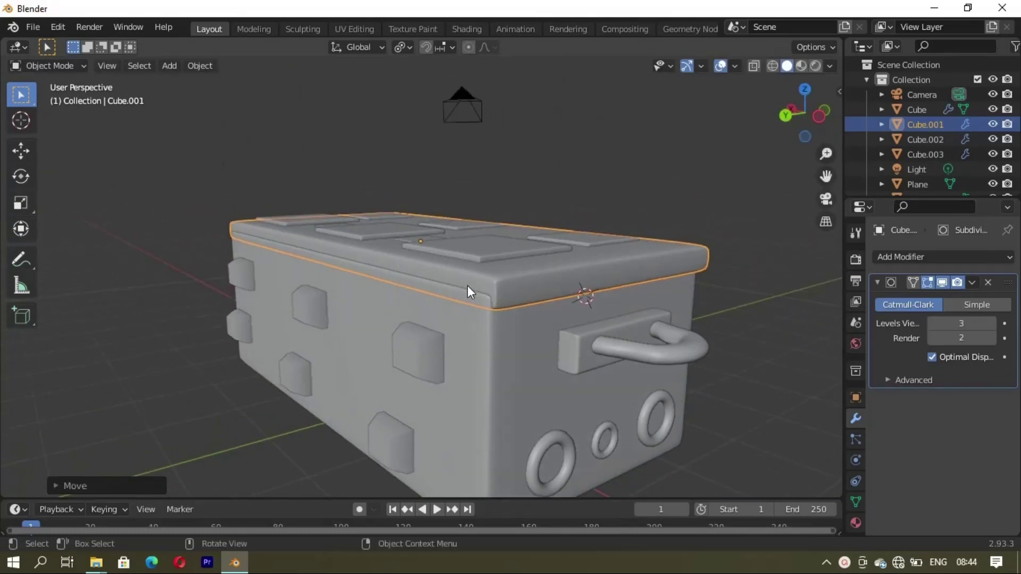
pyautogui.press('g')
pyautogui.press('y')
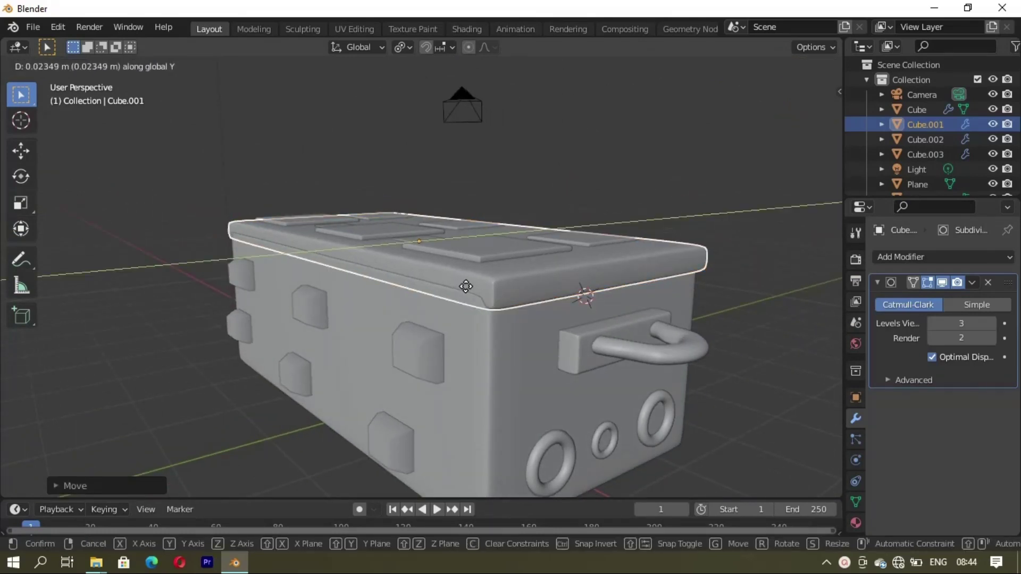
pyautogui.click(466, 286)
# Step: Select the chest body and show it in the Shading workspace
pyautogui.moveTo(148, 221)
pyautogui.mouseDown(button='middle')
pyautogui.moveTo(551, 276)
pyautogui.moveTo(638, 277)
pyautogui.moveTo(453, 295)
pyautogui.moveTo(436, 276)
pyautogui.moveTo(585, 247)
pyautogui.moveTo(439, 254)
pyautogui.mouseUp(button='middle')
pyautogui.scroll(3, 436, 277)
pyautogui.scroll(-4, 460, 330)
pyautogui.click(484, 314)
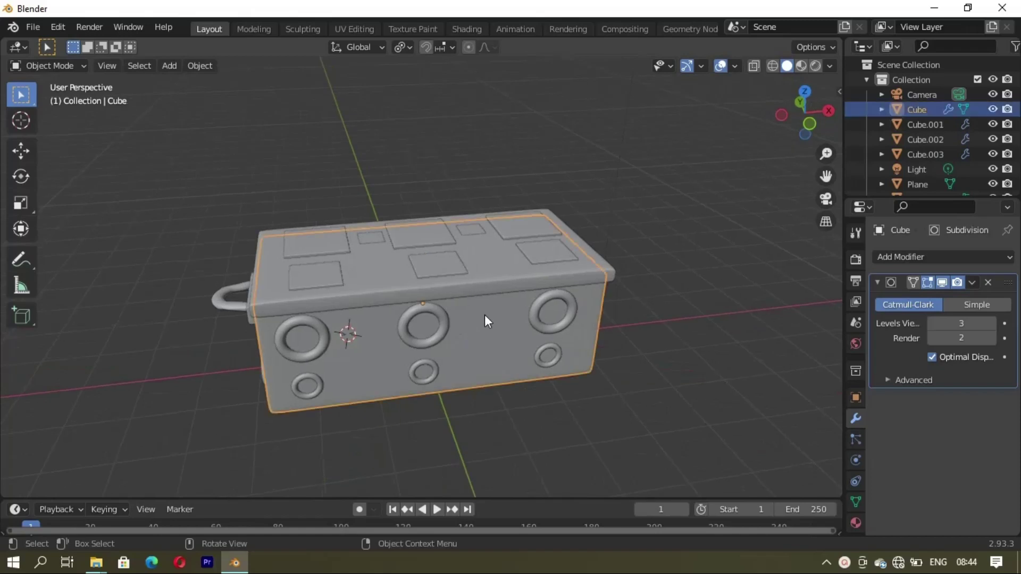
pyautogui.click(476, 27)
# Step: Give the body's Principled BSDF a pale pink base colour, Metallic 1.0 and Roughness 0.177
pyautogui.moveTo(493, 95)
pyautogui.mouseDown(button='middle')
pyautogui.moveTo(512, 221)
pyautogui.moveTo(265, 209)
pyautogui.moveTo(506, 209)
pyautogui.moveTo(499, 289)
pyautogui.mouseUp(button='middle')
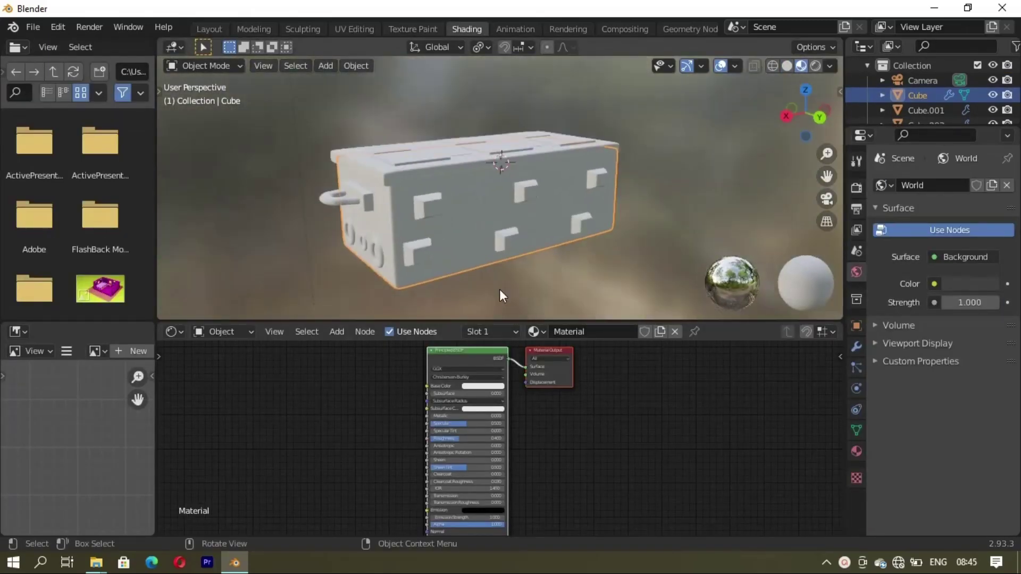
pyautogui.click(481, 386)
pyautogui.moveTo(490, 314); pyautogui.dragTo(492, 318)
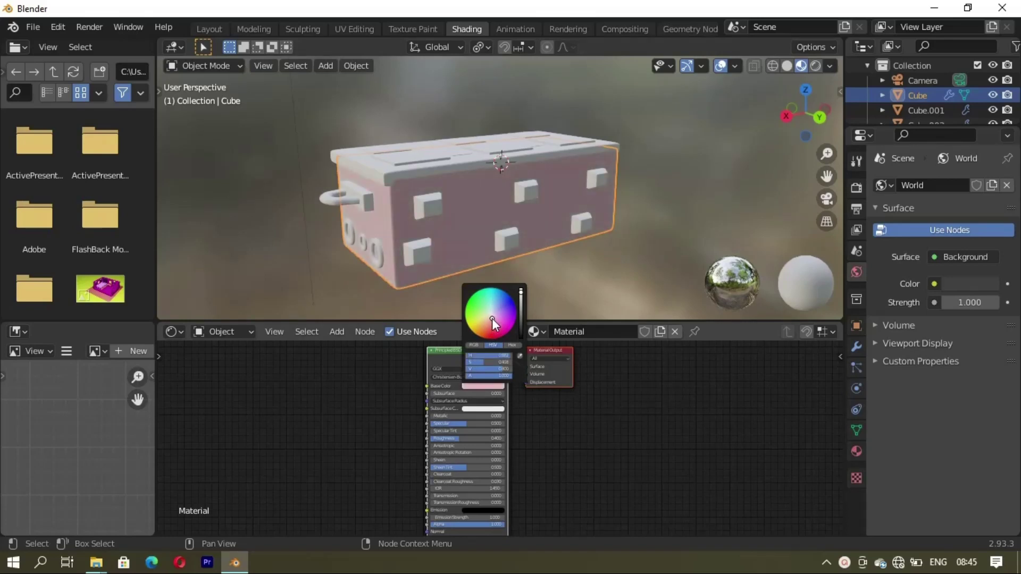
pyautogui.scroll(2, 448, 416)
pyautogui.moveTo(425, 406); pyautogui.dragTo(502, 406)
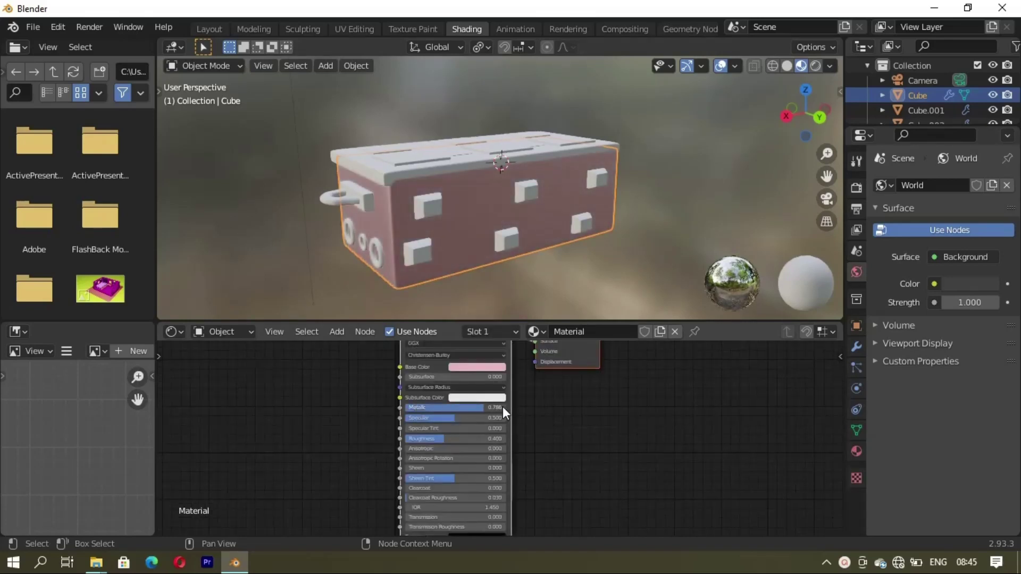
pyautogui.moveTo(474, 216); pyautogui.dragTo(489, 263, button='middle')
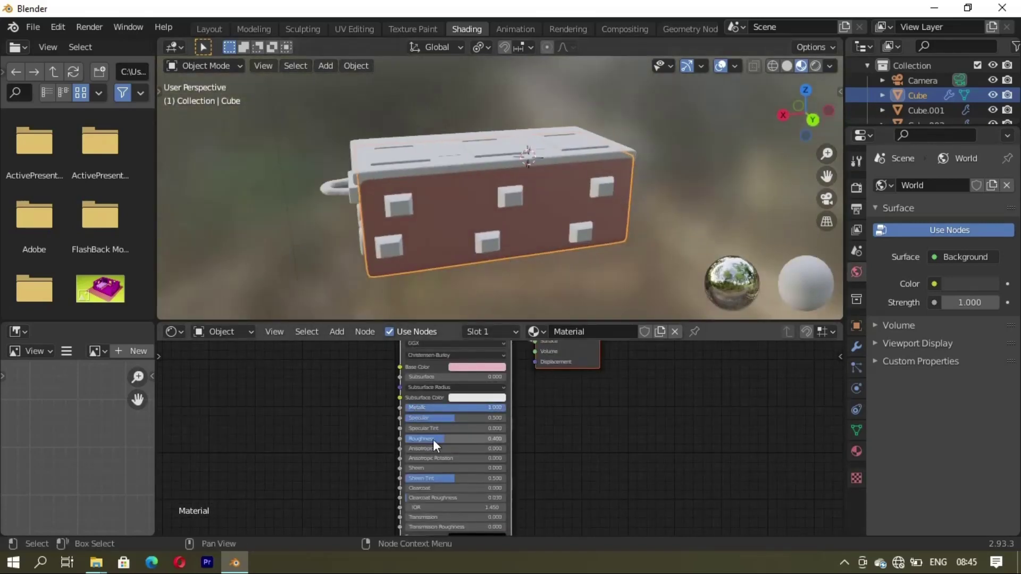
pyautogui.moveTo(432, 439); pyautogui.dragTo(400, 437)
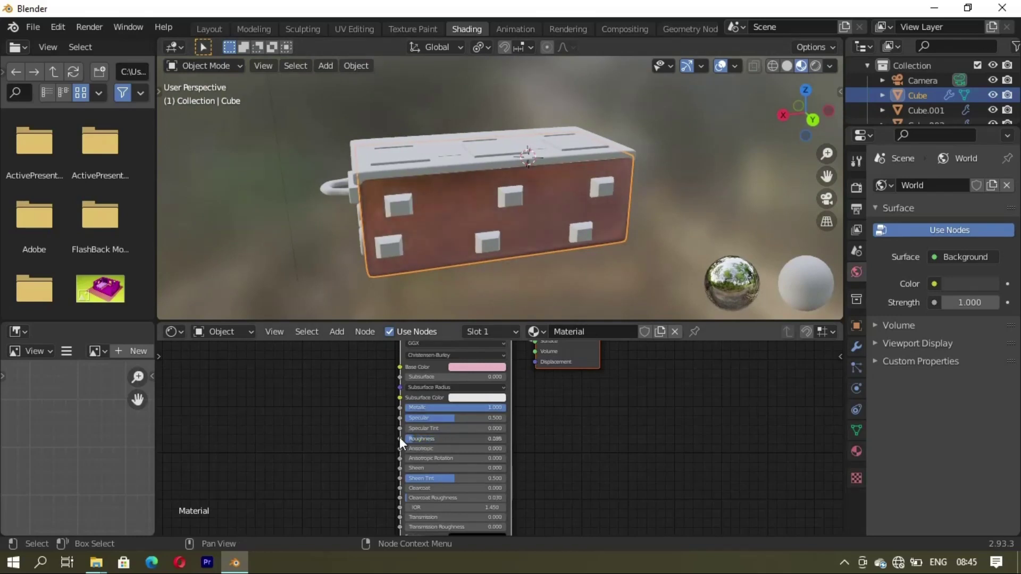
pyautogui.moveTo(418, 277)
pyautogui.mouseDown(button='middle')
pyautogui.moveTo(422, 243)
pyautogui.moveTo(395, 238)
pyautogui.moveTo(487, 228)
pyautogui.mouseUp(button='middle')
pyautogui.moveTo(531, 395); pyautogui.dragTo(569, 458, button='middle')
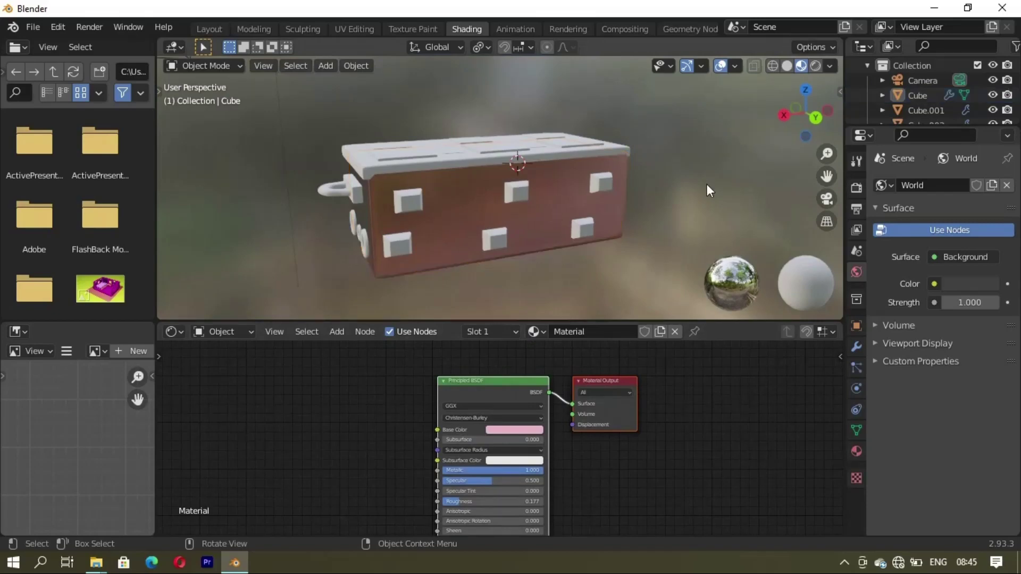
pyautogui.moveTo(706, 184); pyautogui.dragTo(372, 277, button='middle')
pyautogui.click(494, 405)
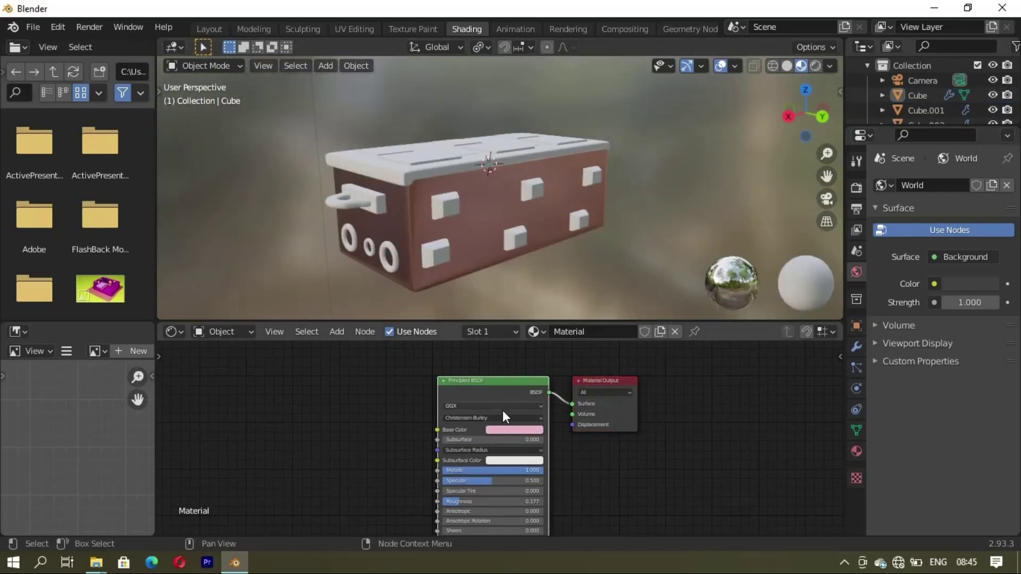
# Step: Add a mapped image texture with Ctrl+T and load the wood grain photo into Base Color
pyautogui.hotkey('ctrl', 't')
pyautogui.moveTo(503, 410)
pyautogui.mouseDown(button='middle')
pyautogui.moveTo(585, 470)
pyautogui.moveTo(500, 442)
pyautogui.mouseUp(button='middle')
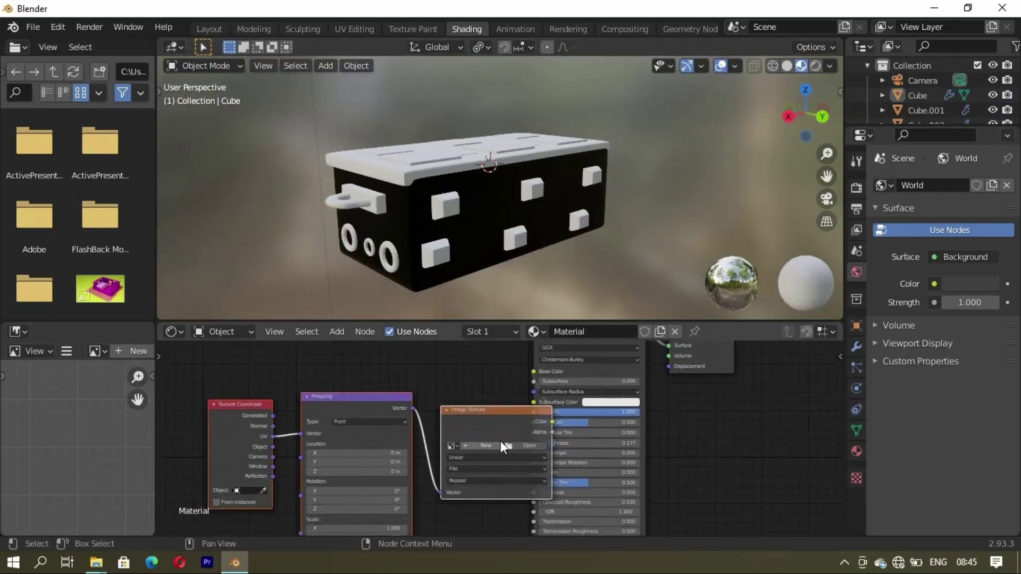
pyautogui.click(500, 441)
pyautogui.click(171, 409)
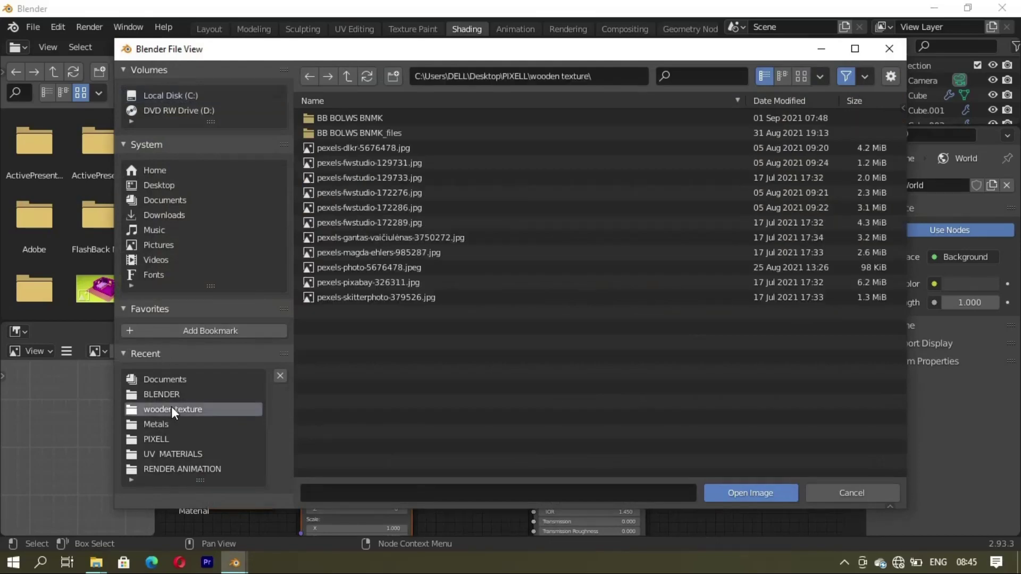
pyautogui.doubleClick(388, 267)
pyautogui.moveTo(467, 229)
pyautogui.mouseDown(button='middle')
pyautogui.moveTo(230, 222)
pyautogui.moveTo(525, 226)
pyautogui.mouseUp(button='middle')
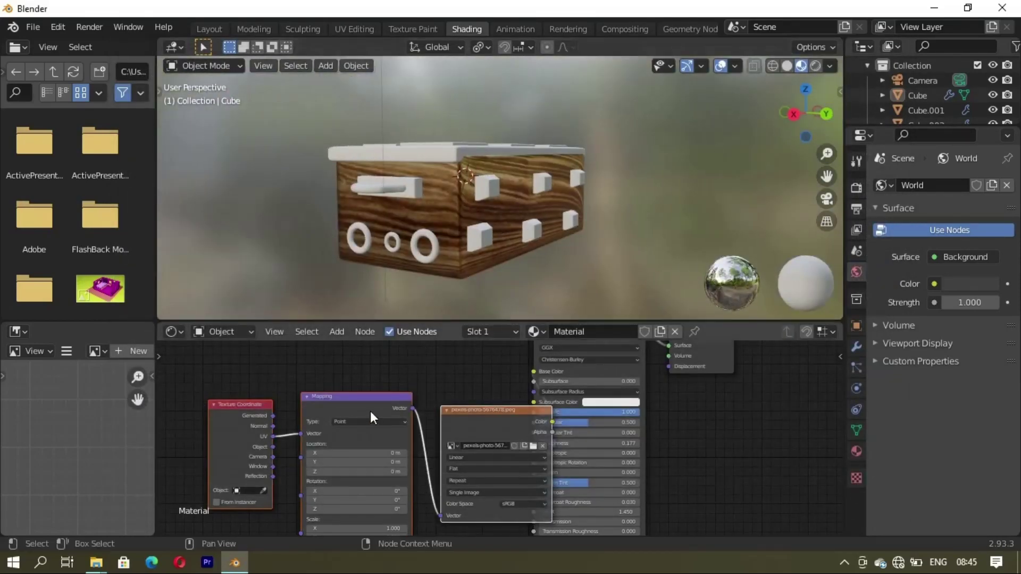
pyautogui.moveTo(370, 410); pyautogui.dragTo(311, 362)
pyautogui.moveTo(404, 298)
pyautogui.mouseDown(button='middle')
pyautogui.moveTo(438, 263)
pyautogui.moveTo(377, 196)
pyautogui.moveTo(510, 282)
pyautogui.mouseUp(button='middle')
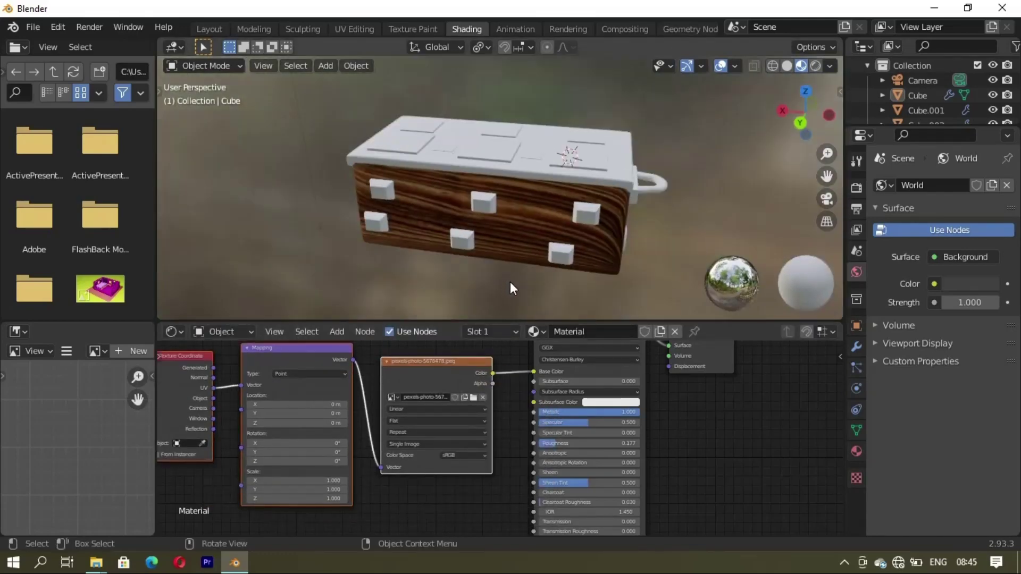
# Step: Adjust the Subsurface and Metallic sliders and set the texture projection to Sphere
pyautogui.moveTo(545, 379)
pyautogui.mouseDown()
pyautogui.moveTo(616, 380)
pyautogui.moveTo(577, 411)
pyautogui.moveTo(638, 412)
pyautogui.mouseUp()
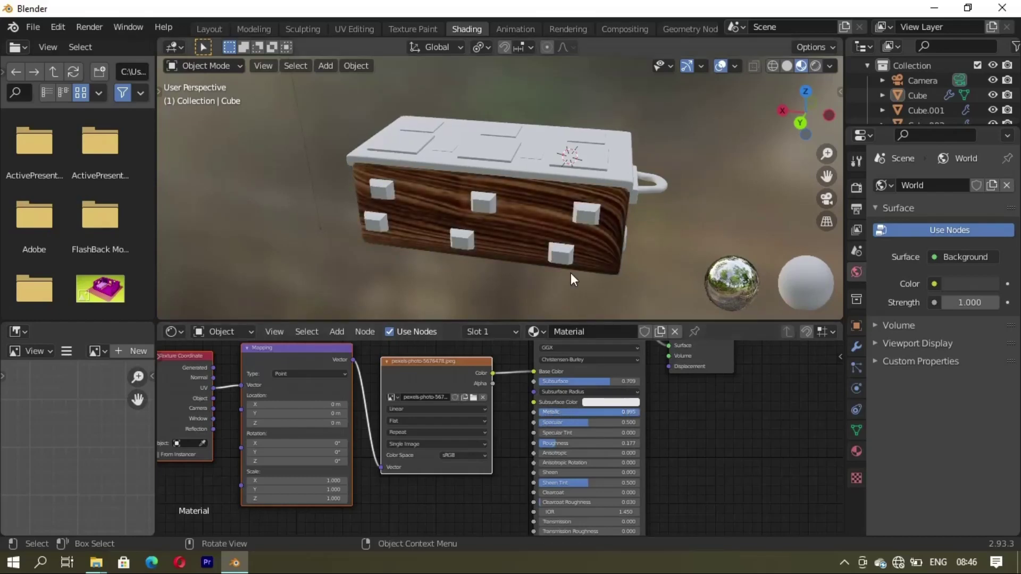
pyautogui.moveTo(570, 273)
pyautogui.mouseDown(button='middle')
pyautogui.moveTo(619, 167)
pyautogui.moveTo(481, 171)
pyautogui.mouseUp(button='middle')
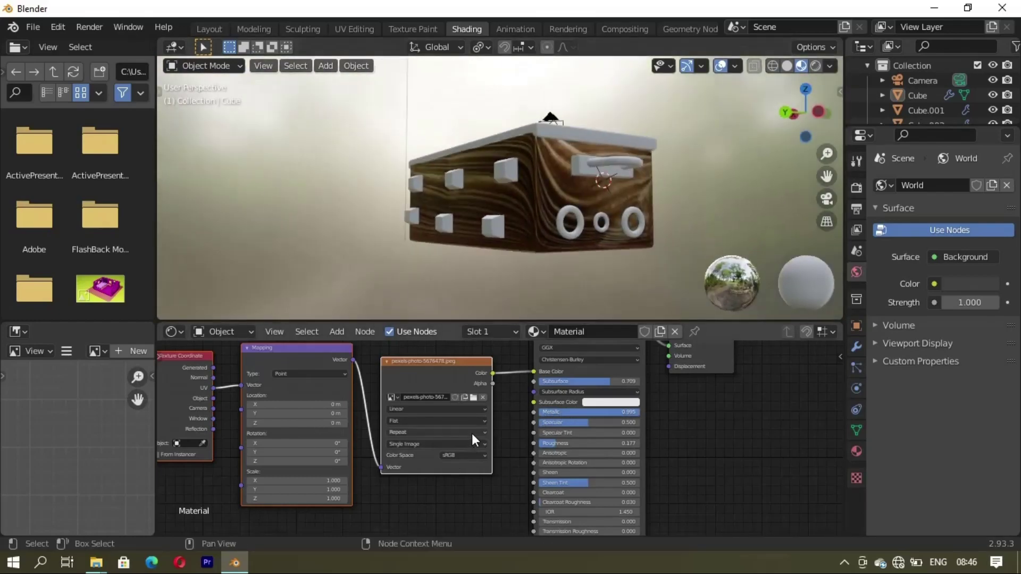
pyautogui.click(457, 421)
pyautogui.click(429, 450)
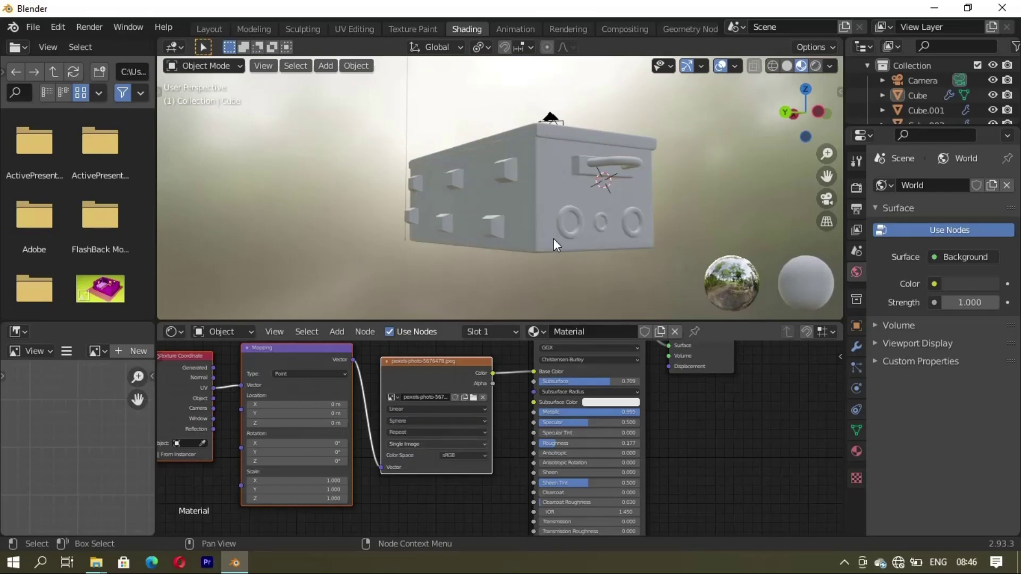
pyautogui.moveTo(553, 239); pyautogui.dragTo(619, 239, button='middle')
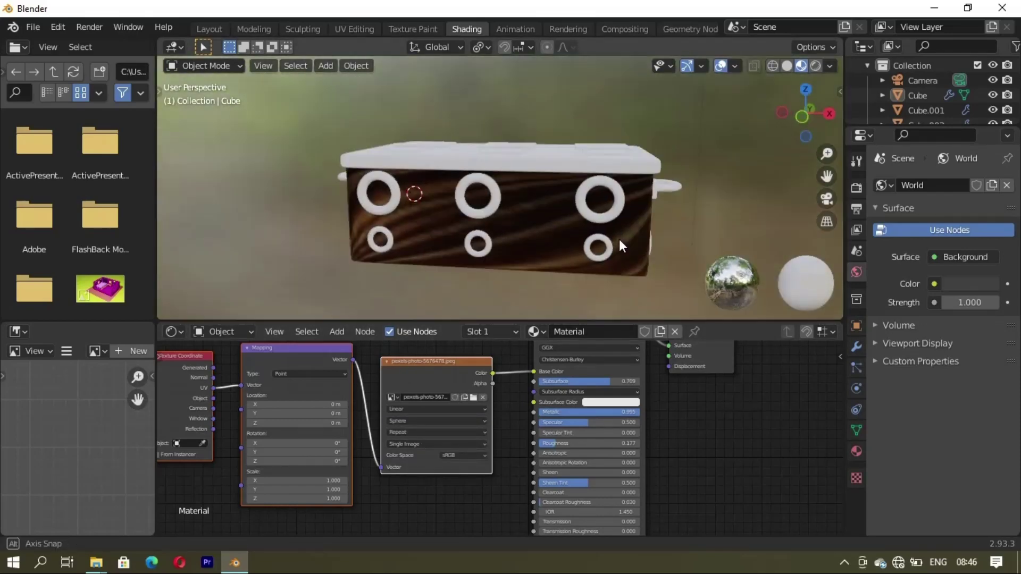
# Step: Map the wood texture by Object coordinates and raise Roughness to 0.709
pyautogui.moveTo(213, 399); pyautogui.dragTo(241, 385)
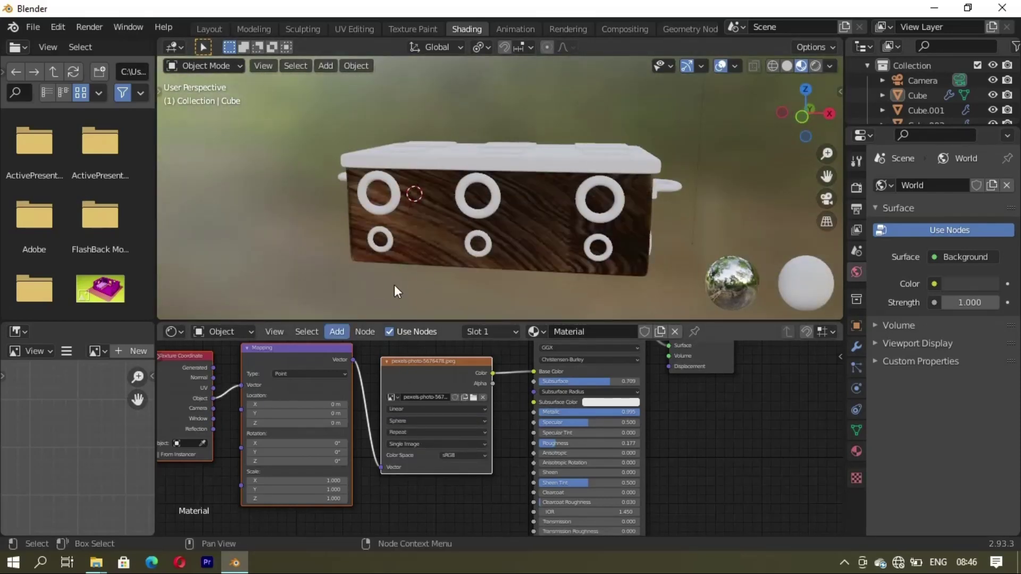
pyautogui.moveTo(394, 287)
pyautogui.mouseDown(button='middle')
pyautogui.moveTo(521, 234)
pyautogui.moveTo(423, 234)
pyautogui.moveTo(451, 244)
pyautogui.mouseUp(button='middle')
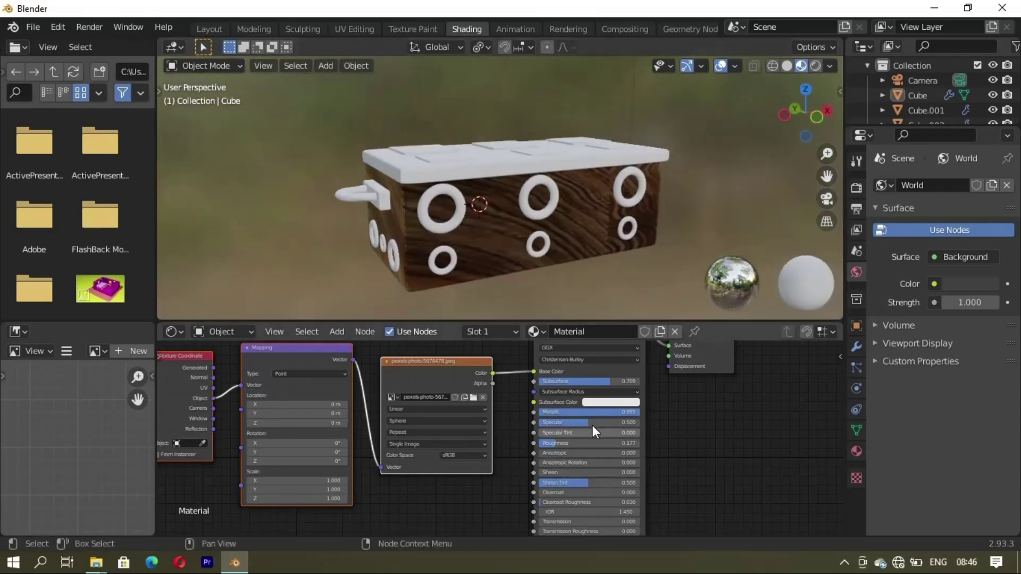
pyautogui.moveTo(572, 443); pyautogui.dragTo(612, 443)
pyautogui.moveTo(592, 316)
pyautogui.mouseDown(button='middle')
pyautogui.moveTo(236, 213)
pyautogui.moveTo(484, 226)
pyautogui.moveTo(444, 184)
pyautogui.mouseUp(button='middle')
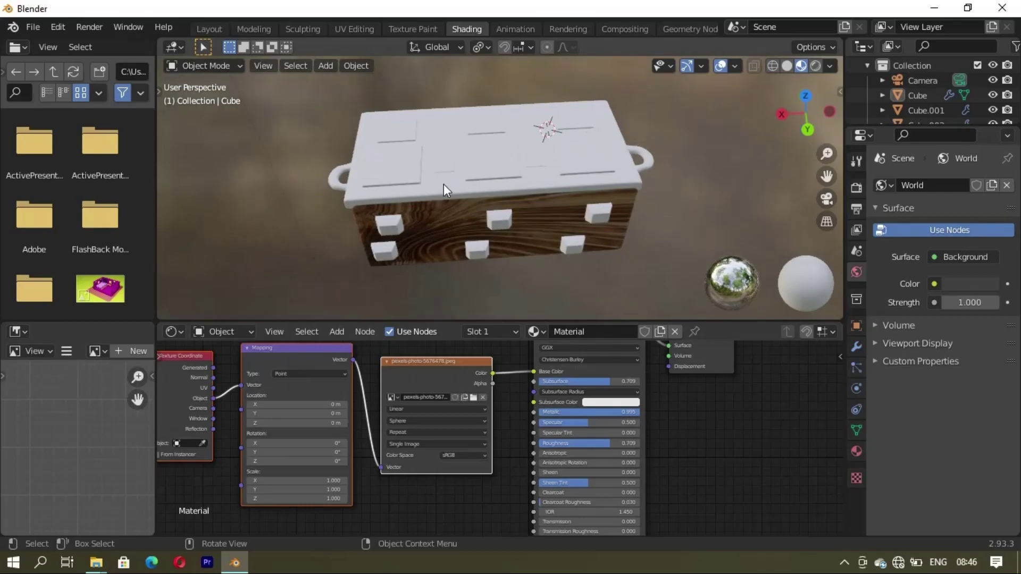
# Step: Assign the existing wood material to the chest lid
pyautogui.click(441, 193)
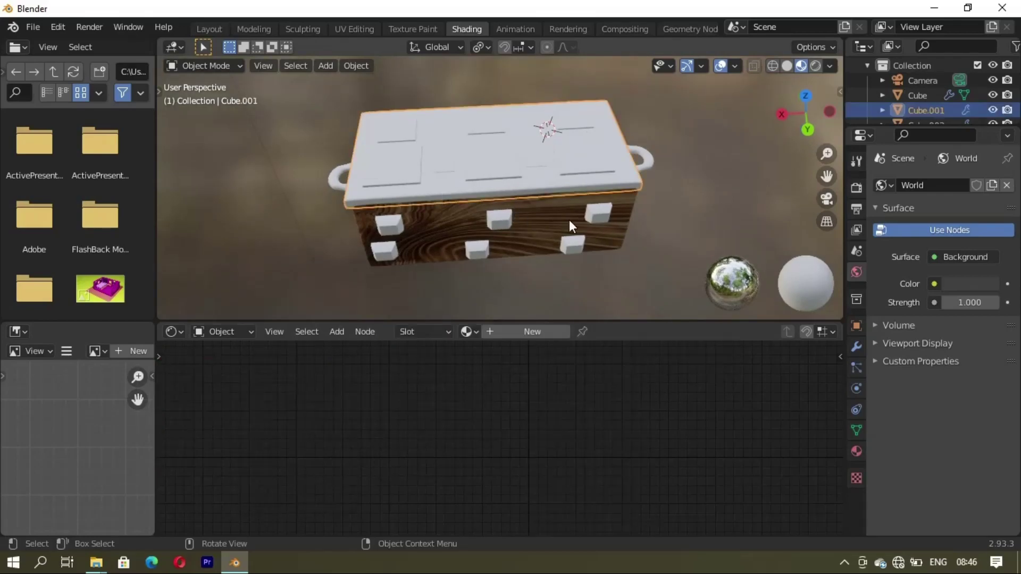
pyautogui.moveTo(569, 219)
pyautogui.mouseDown(button='middle')
pyautogui.moveTo(477, 227)
pyautogui.moveTo(544, 179)
pyautogui.moveTo(510, 199)
pyautogui.moveTo(667, 149)
pyautogui.mouseUp(button='middle')
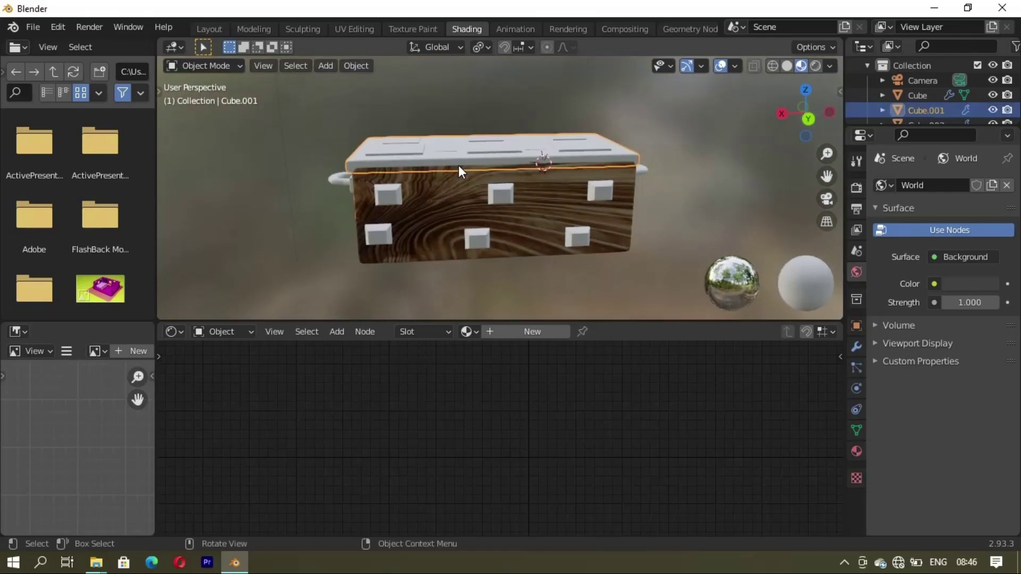
pyautogui.moveTo(459, 170)
pyautogui.mouseDown(button='middle')
pyautogui.moveTo(557, 226)
pyautogui.moveTo(634, 206)
pyautogui.moveTo(456, 307)
pyautogui.mouseUp(button='middle')
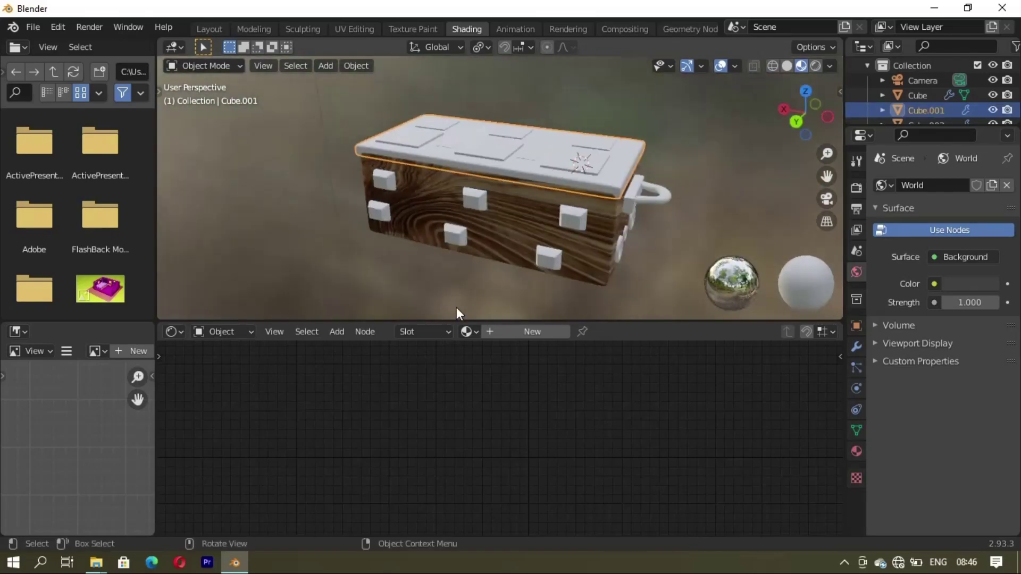
pyautogui.click(468, 331)
pyautogui.click(466, 331)
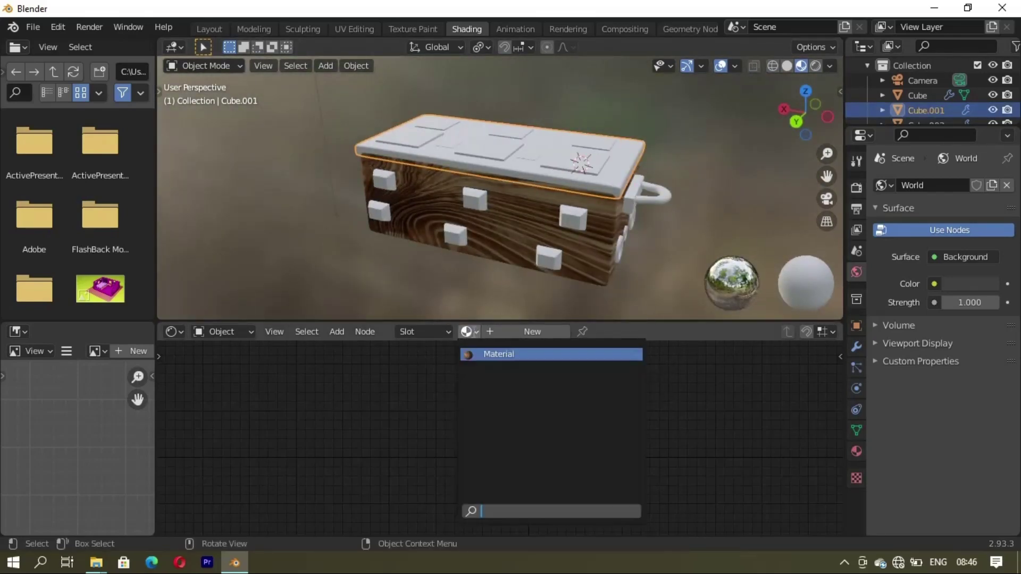
pyautogui.click(478, 354)
# Step: Select the small plate on the lid and show its material list
pyautogui.moveTo(244, 232)
pyautogui.mouseDown(button='middle')
pyautogui.moveTo(512, 249)
pyautogui.moveTo(521, 232)
pyautogui.moveTo(502, 185)
pyautogui.mouseUp(button='middle')
pyautogui.click(503, 187)
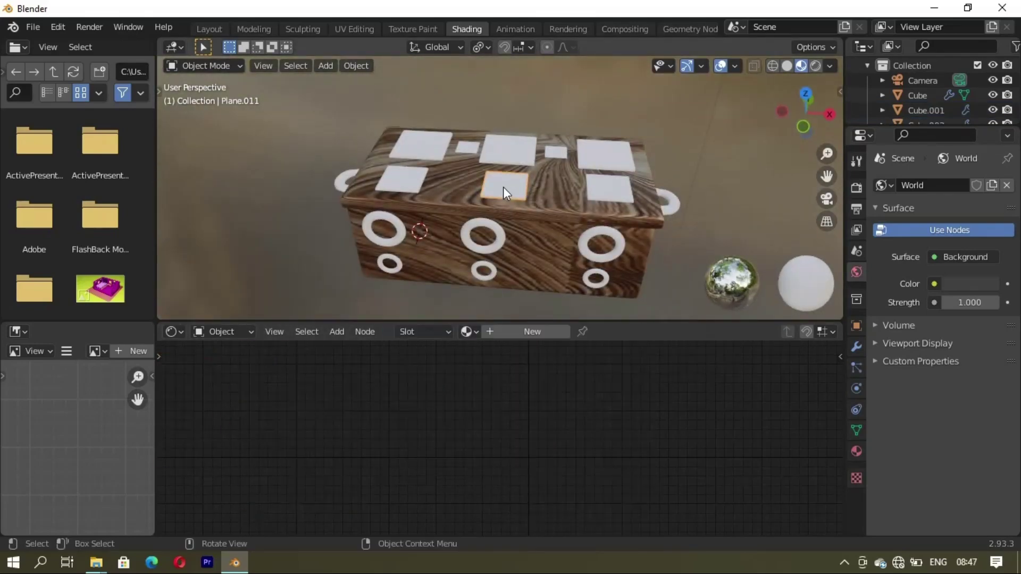
pyautogui.click(466, 331)
# Step: Create a new plate material with an image texture loaded from pexels-scott-webb-2117937.jpg
pyautogui.moveTo(461, 186)
pyautogui.mouseDown(button='middle')
pyautogui.moveTo(524, 187)
pyautogui.moveTo(485, 177)
pyautogui.moveTo(503, 191)
pyautogui.mouseUp(button='middle')
pyautogui.click(544, 333)
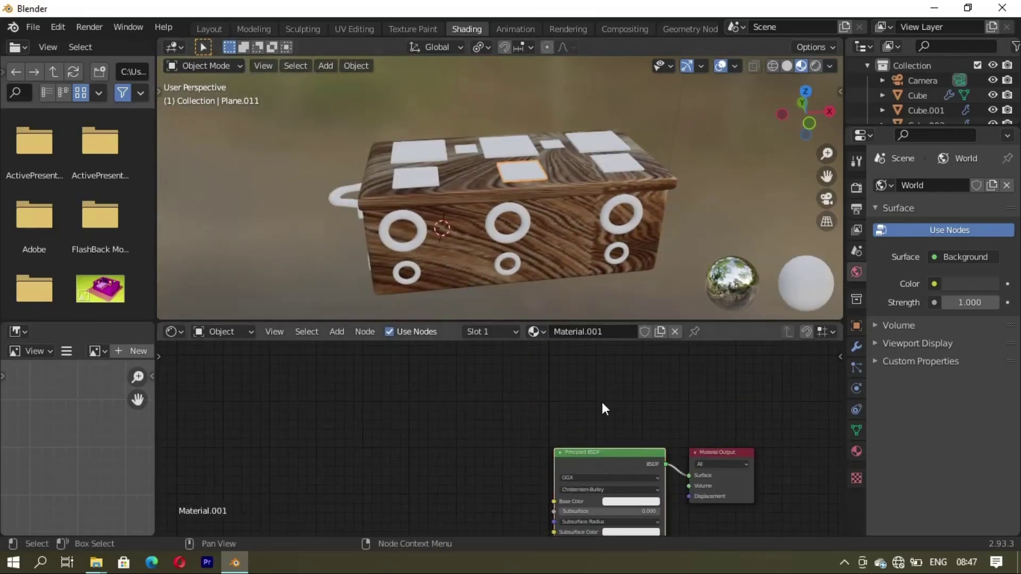
pyautogui.hotkey('ctrl', 't')
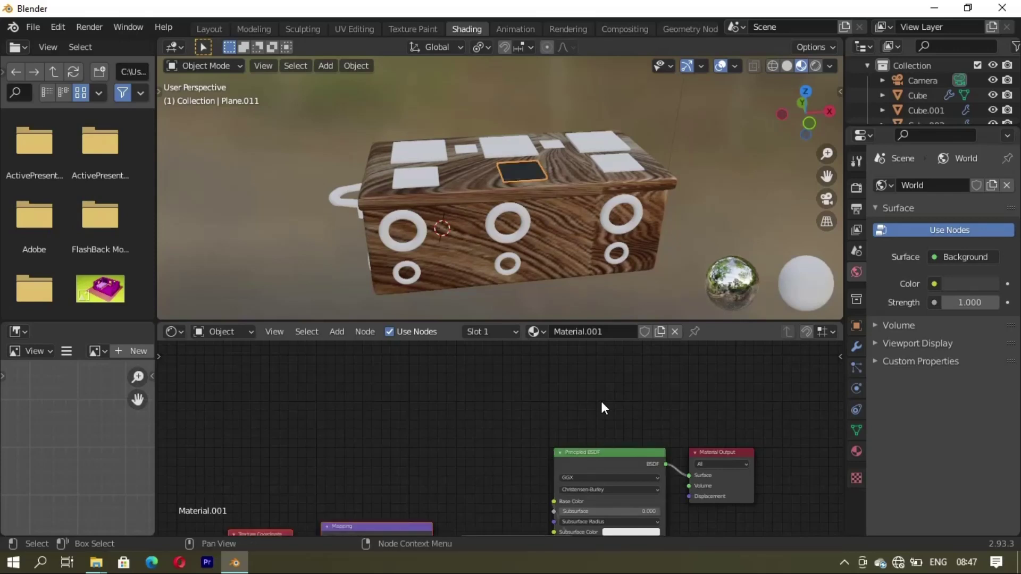
pyautogui.scroll(-2, 600, 414)
pyautogui.moveTo(595, 467); pyautogui.dragTo(607, 388, button='middle')
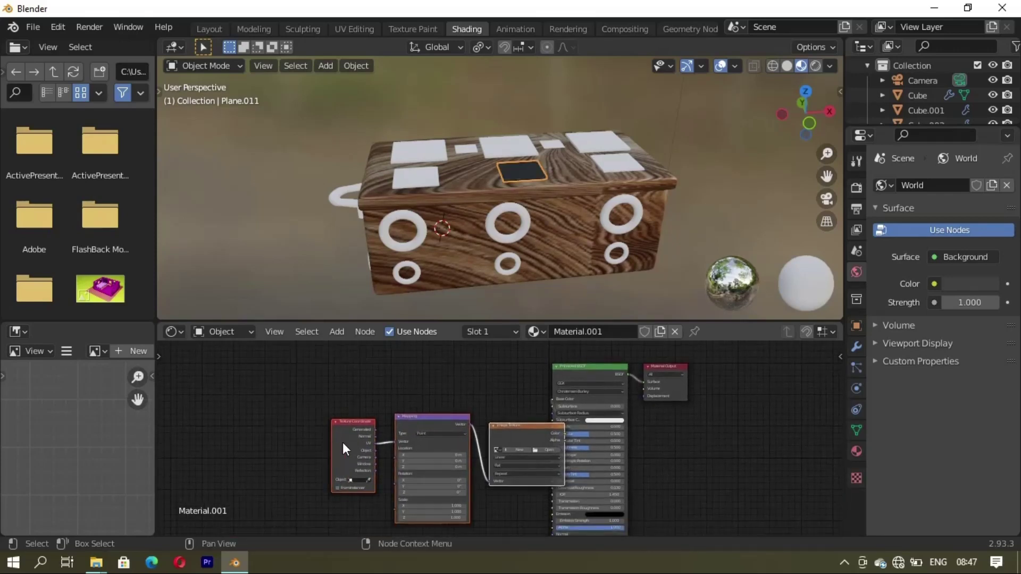
pyautogui.moveTo(548, 459); pyautogui.dragTo(481, 440)
pyautogui.click(483, 430)
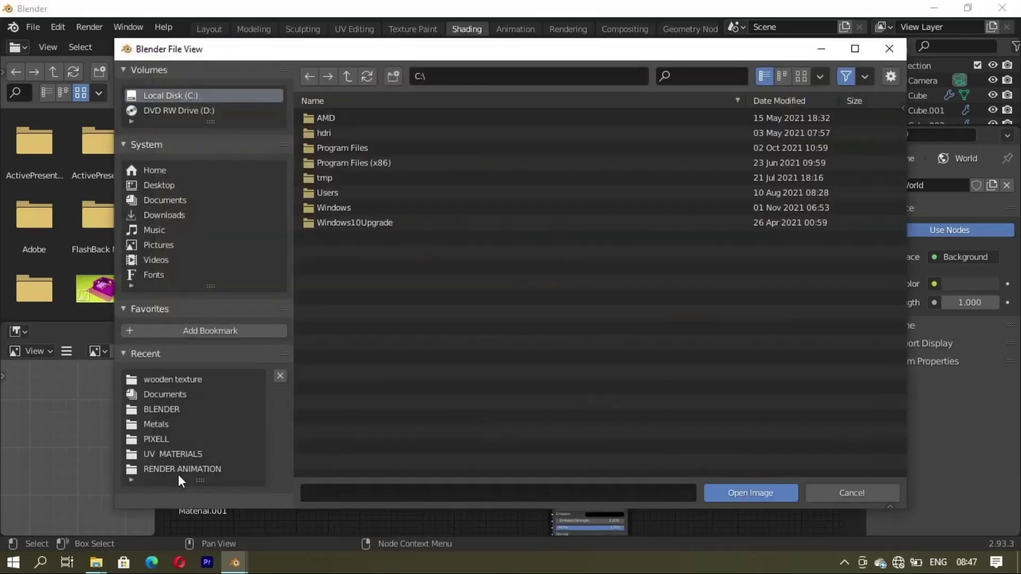
pyautogui.click(175, 427)
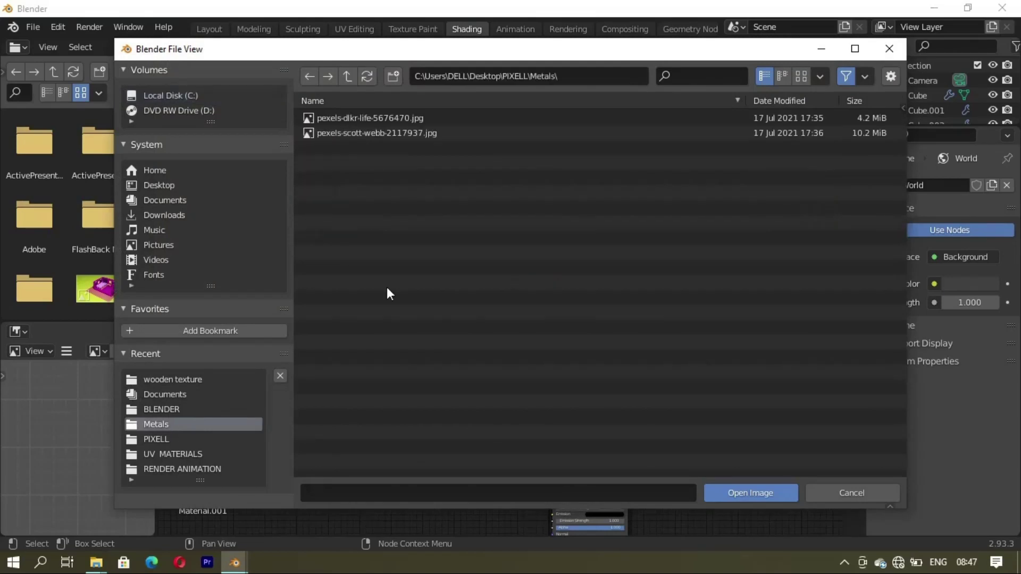
pyautogui.click(445, 135)
pyautogui.click(743, 492)
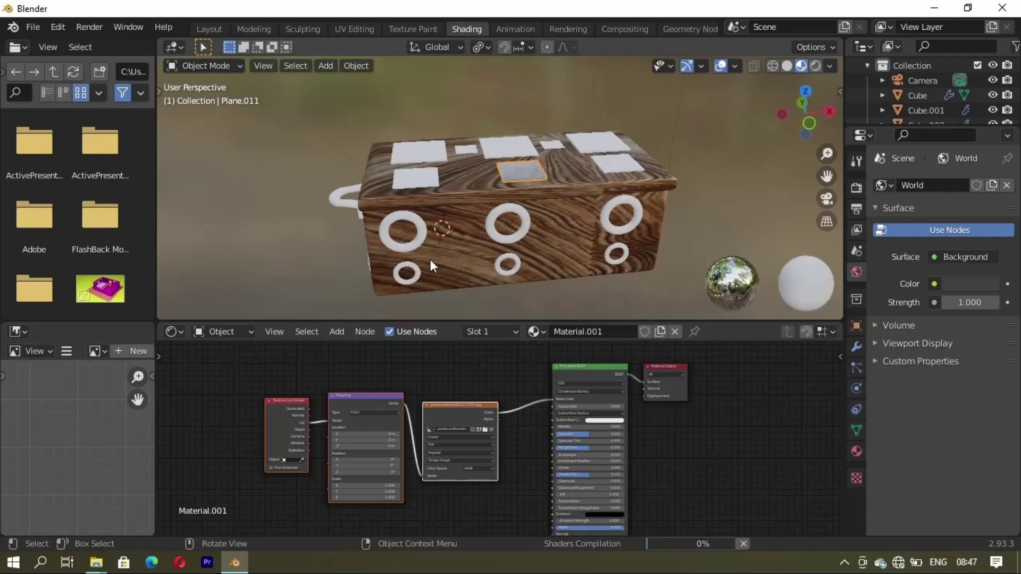
# Step: Set the plate material to Metallic 1.0 with Cubic image interpolation
pyautogui.moveTo(429, 259)
pyautogui.mouseDown(button='middle')
pyautogui.moveTo(544, 202)
pyautogui.moveTo(613, 422)
pyautogui.mouseUp(button='middle')
pyautogui.moveTo(582, 426); pyautogui.dragTo(639, 418)
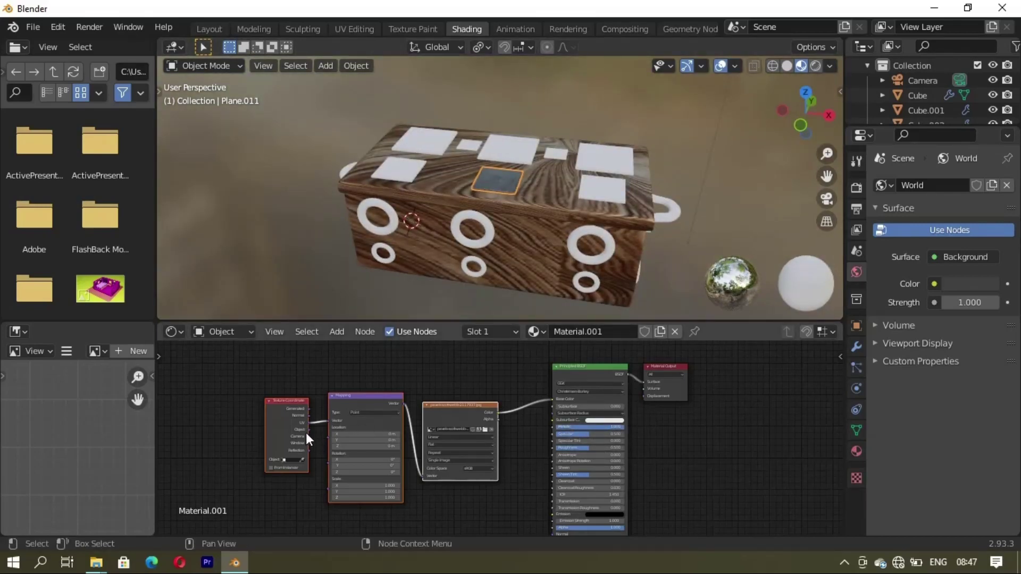
pyautogui.scroll(3, 445, 446)
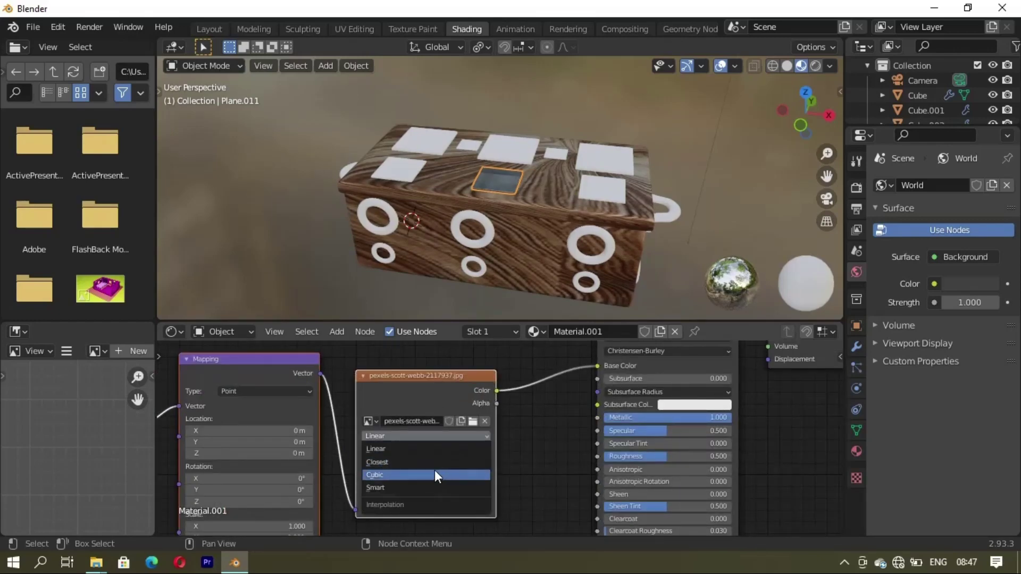
pyautogui.click(435, 473)
pyautogui.moveTo(500, 303)
pyautogui.mouseDown(button='middle')
pyautogui.moveTo(505, 288)
pyautogui.moveTo(515, 293)
pyautogui.moveTo(410, 229)
pyautogui.mouseUp(button='middle')
# Step: Assign Material.001 to four more plates on the chest lid
pyautogui.click(409, 228)
pyautogui.click(466, 332)
pyautogui.click(478, 367)
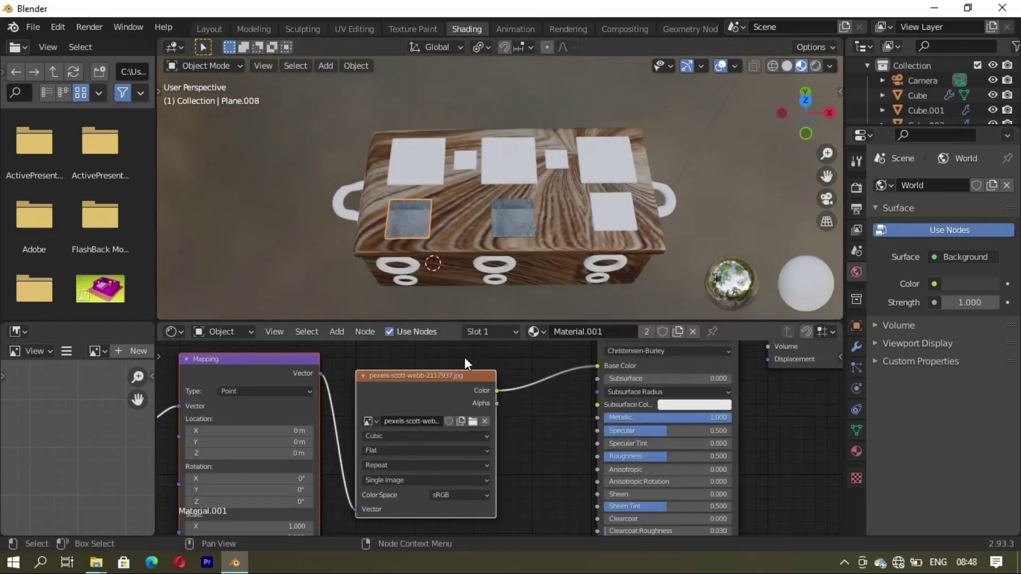
pyautogui.click(416, 175)
pyautogui.click(466, 333)
pyautogui.click(505, 368)
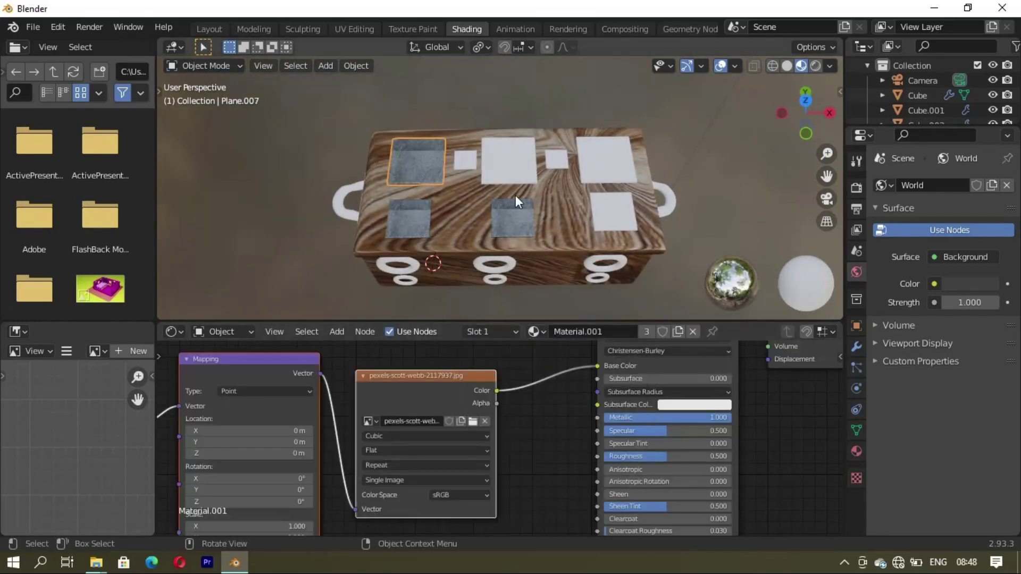
pyautogui.click(513, 169)
pyautogui.click(468, 331)
pyautogui.click(505, 368)
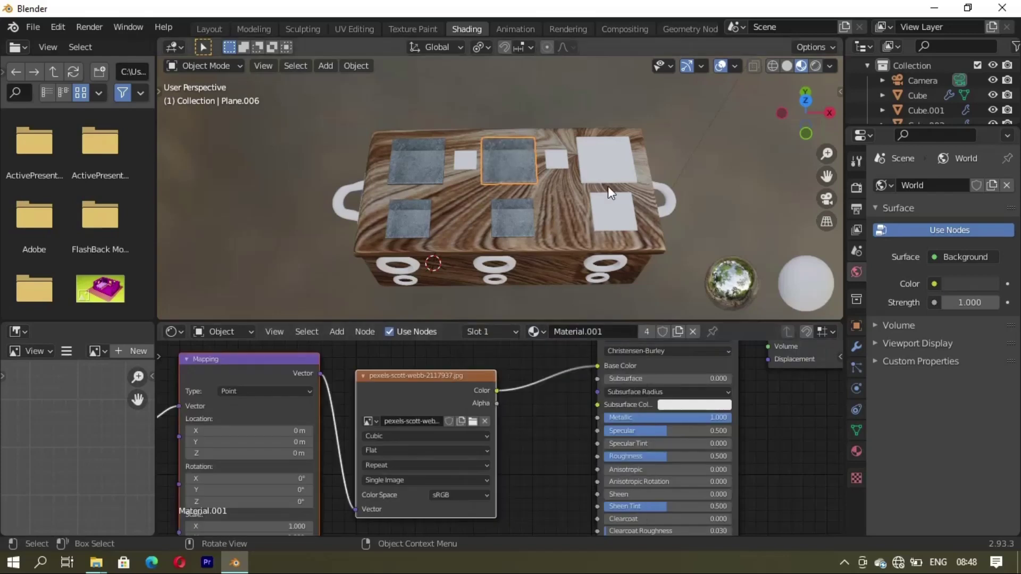
pyautogui.click(606, 165)
pyautogui.click(466, 331)
pyautogui.click(505, 368)
# Step: Give the three remaining white lid plates Material.001 as well
pyautogui.click(592, 228)
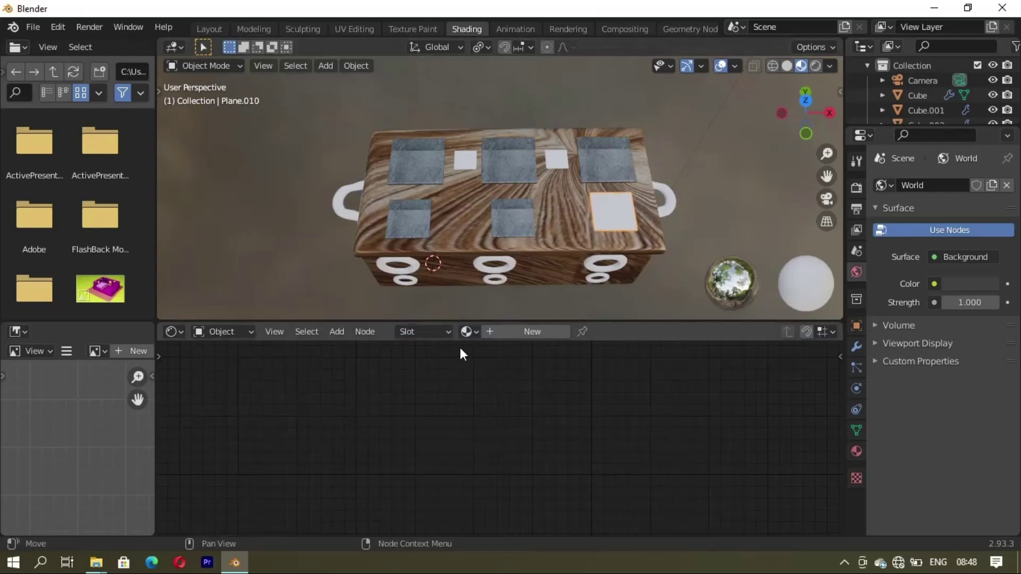
pyautogui.click(466, 331)
pyautogui.click(505, 368)
pyautogui.click(465, 160)
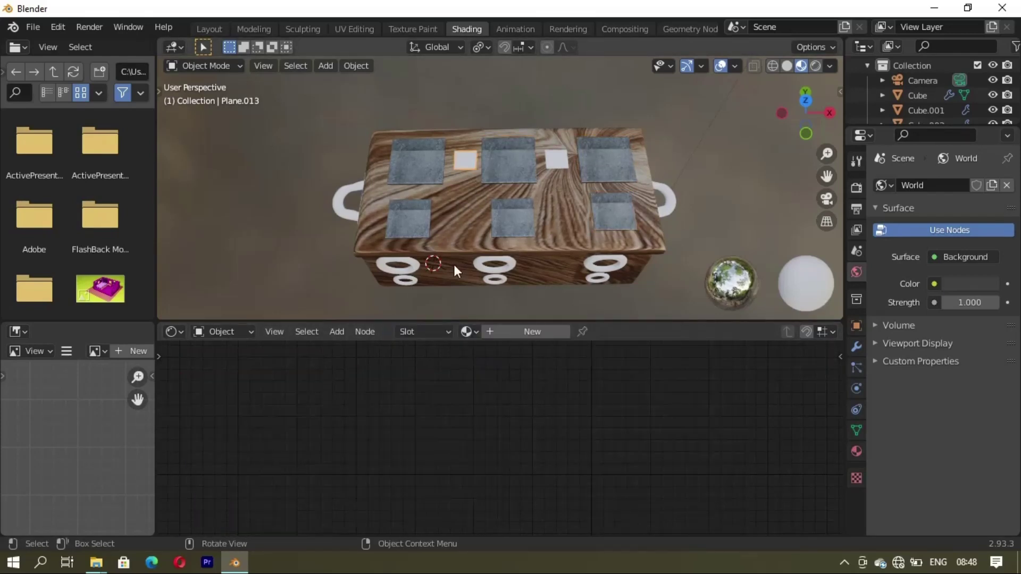
pyautogui.click(466, 331)
pyautogui.click(505, 368)
pyautogui.click(553, 165)
pyautogui.click(466, 331)
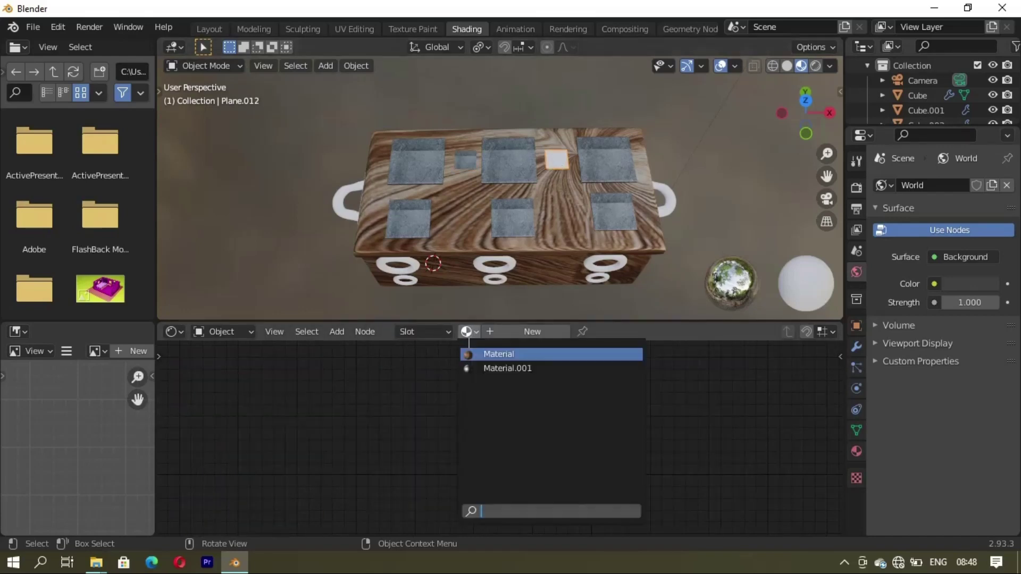
pyautogui.click(505, 368)
# Step: Apply Material.001 to the handle block and white handle ring on the chest's end
pyautogui.moveTo(526, 213)
pyautogui.mouseDown(button='middle')
pyautogui.moveTo(537, 223)
pyautogui.moveTo(498, 186)
pyautogui.mouseUp(button='middle')
pyautogui.scroll(4, 499, 186)
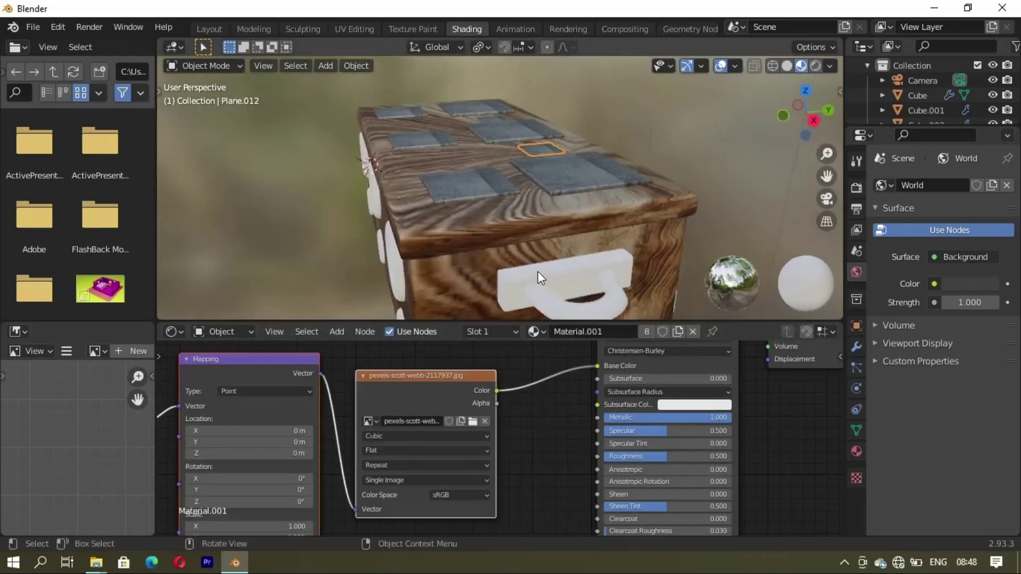
pyautogui.click(538, 271)
pyautogui.click(469, 331)
pyautogui.click(490, 367)
pyautogui.click(545, 299)
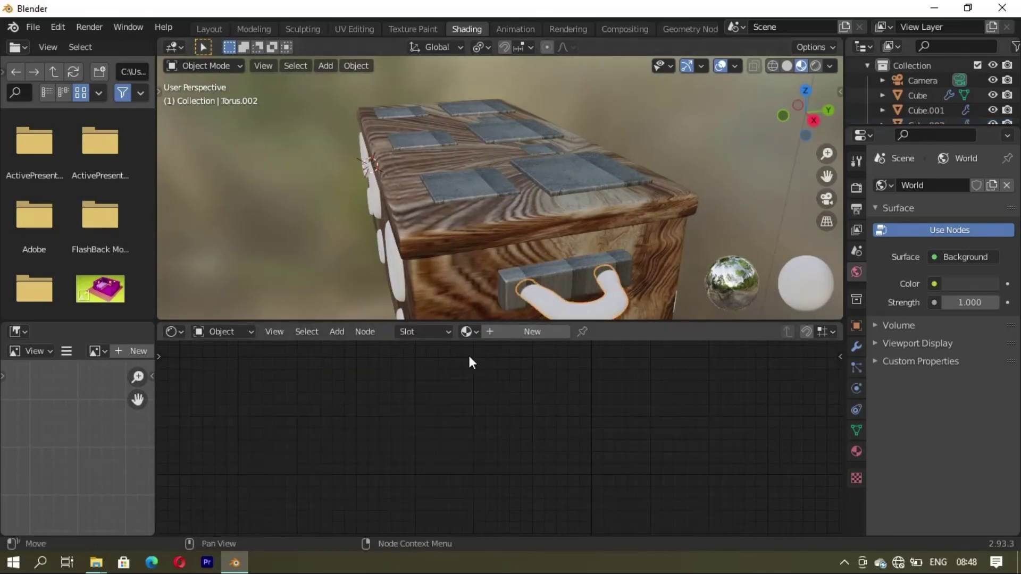
pyautogui.click(466, 332)
pyautogui.click(505, 368)
# Step: Switch the metal Image Texture projection to Sphere and check the textured top tiles
pyautogui.moveTo(436, 302)
pyautogui.mouseDown(button='middle')
pyautogui.moveTo(532, 305)
pyautogui.moveTo(456, 410)
pyautogui.mouseUp(button='middle')
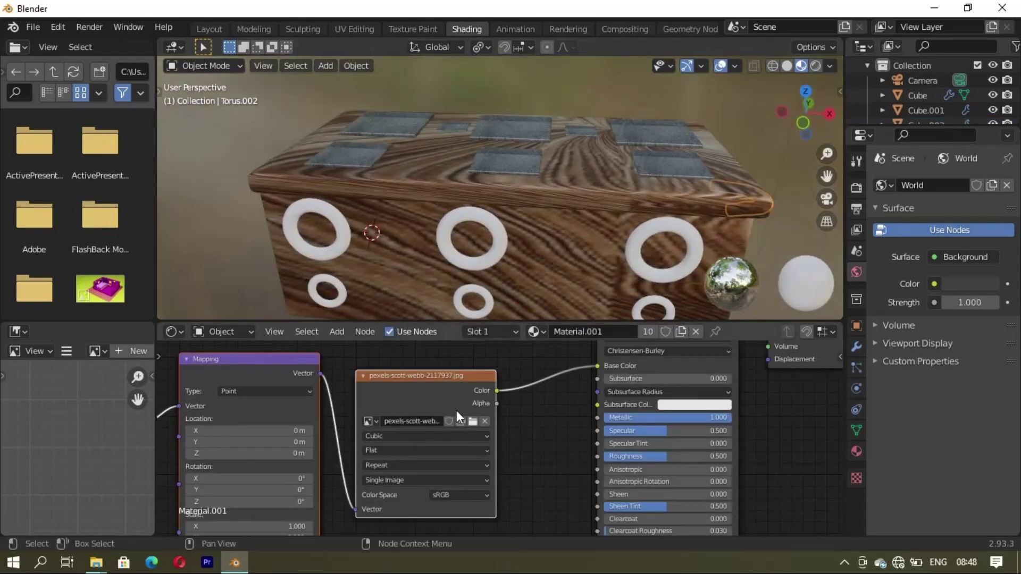
pyautogui.click(385, 451)
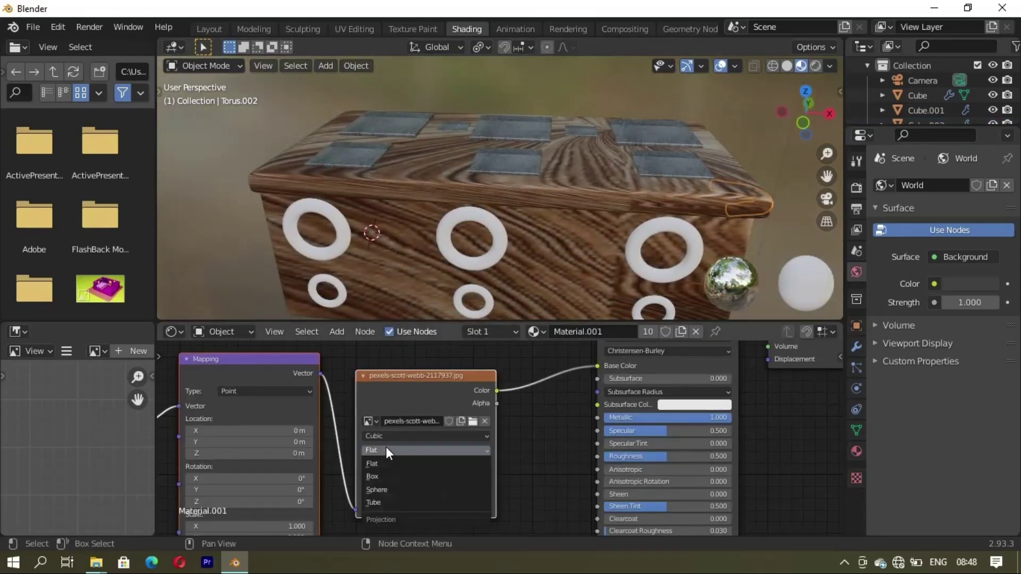
pyautogui.click(382, 484)
pyautogui.moveTo(490, 233)
pyautogui.mouseDown(button='middle')
pyautogui.moveTo(508, 249)
pyautogui.moveTo(528, 189)
pyautogui.moveTo(416, 232)
pyautogui.mouseUp(button='middle')
pyautogui.click(346, 216)
pyautogui.moveTo(346, 217)
pyautogui.mouseDown(button='middle')
pyautogui.moveTo(471, 205)
pyautogui.moveTo(462, 298)
pyautogui.mouseUp(button='middle')
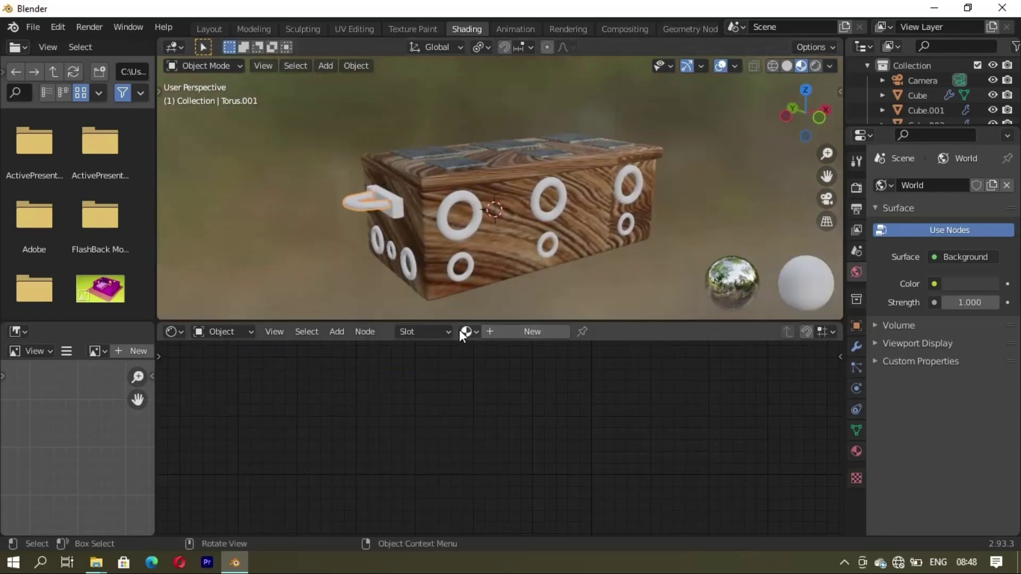
# Step: Apply Material.001 to the side handle ring and handle block
pyautogui.click(459, 331)
pyautogui.click(468, 367)
pyautogui.click(398, 215)
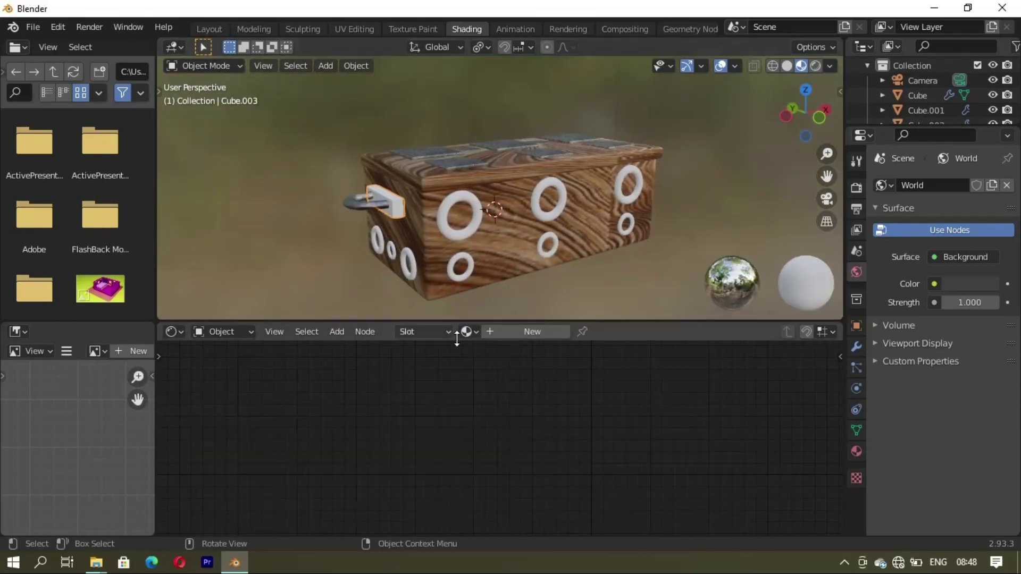
pyautogui.click(460, 331)
pyautogui.click(468, 367)
# Step: Give the front ring, bottom ring and small ring Material.001
pyautogui.click(447, 203)
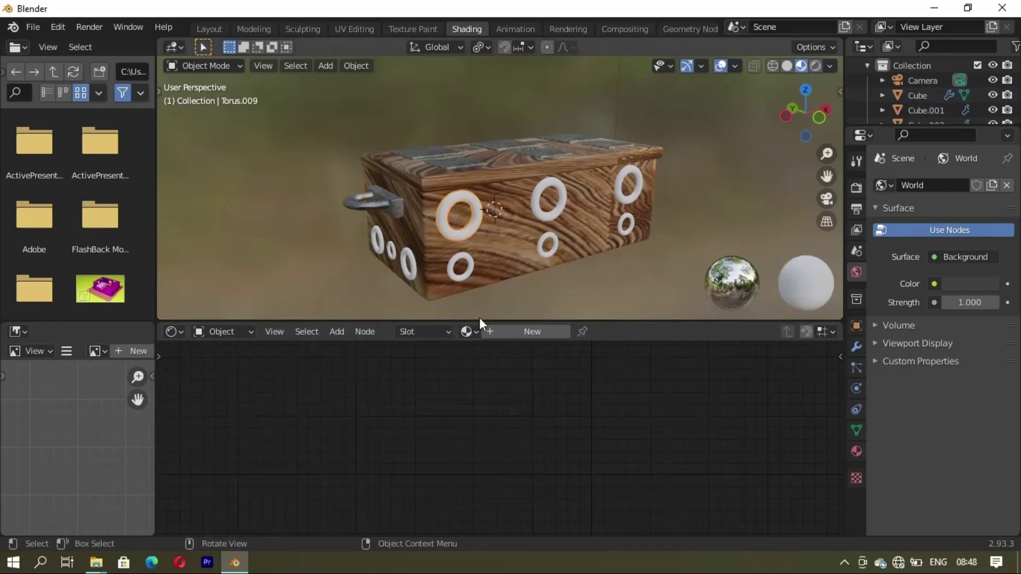
pyautogui.click(468, 332)
pyautogui.click(467, 367)
pyautogui.click(452, 273)
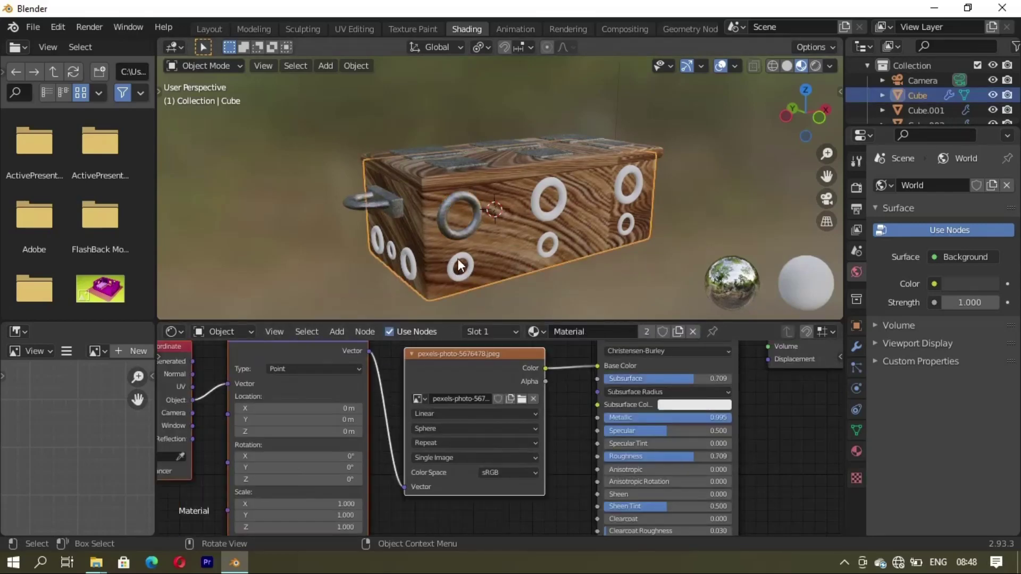
pyautogui.click(460, 266)
pyautogui.click(468, 331)
pyautogui.click(468, 368)
pyautogui.click(545, 245)
pyautogui.click(551, 245)
pyautogui.click(469, 331)
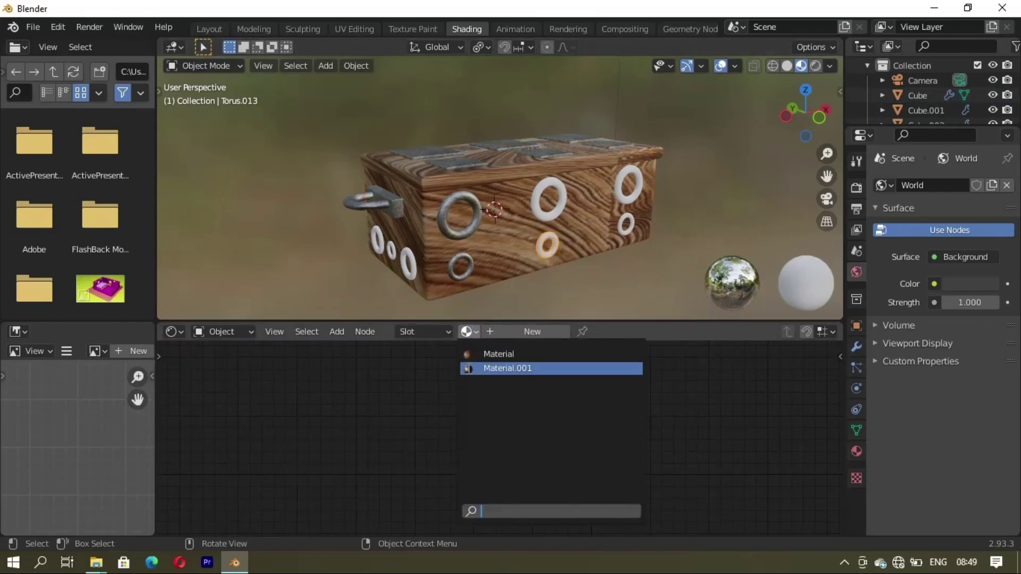
pyautogui.click(479, 368)
# Step: Apply Material.001 to the large front ring, upper right ring and small lower right ring
pyautogui.click(536, 210)
pyautogui.click(469, 331)
pyautogui.click(482, 368)
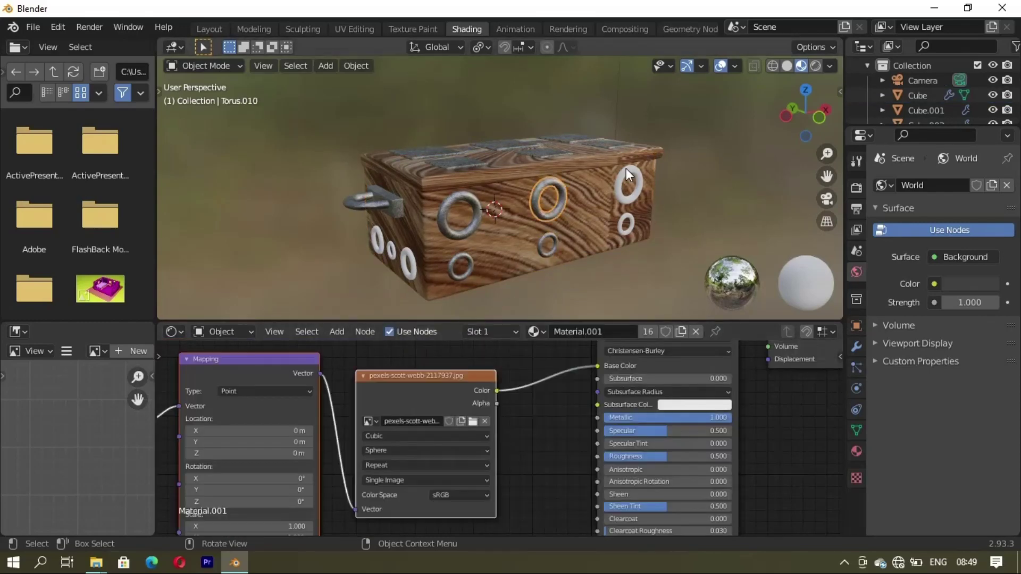
pyautogui.click(629, 175)
pyautogui.click(468, 330)
pyautogui.click(466, 363)
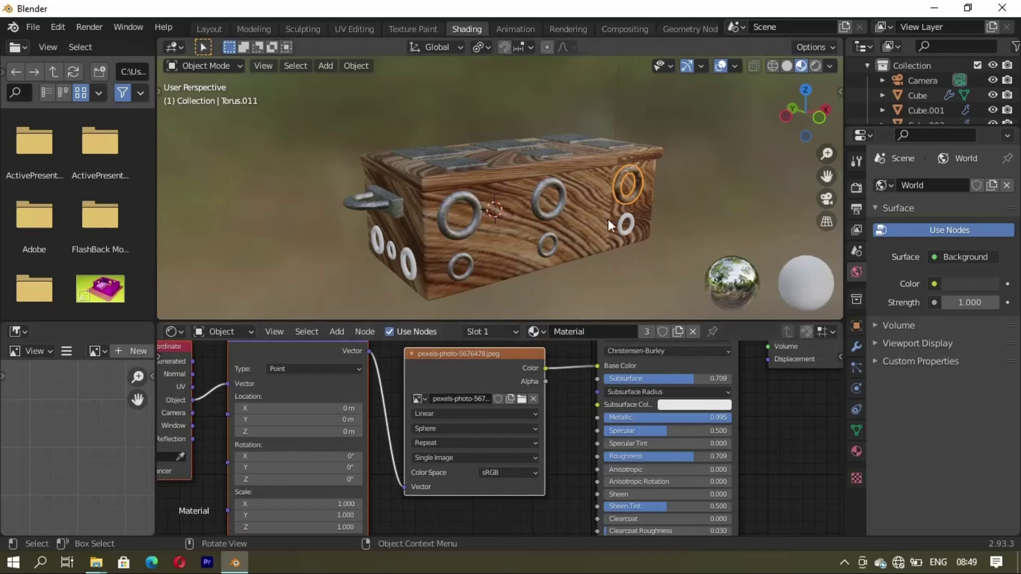
pyautogui.click(537, 331)
pyautogui.click(540, 369)
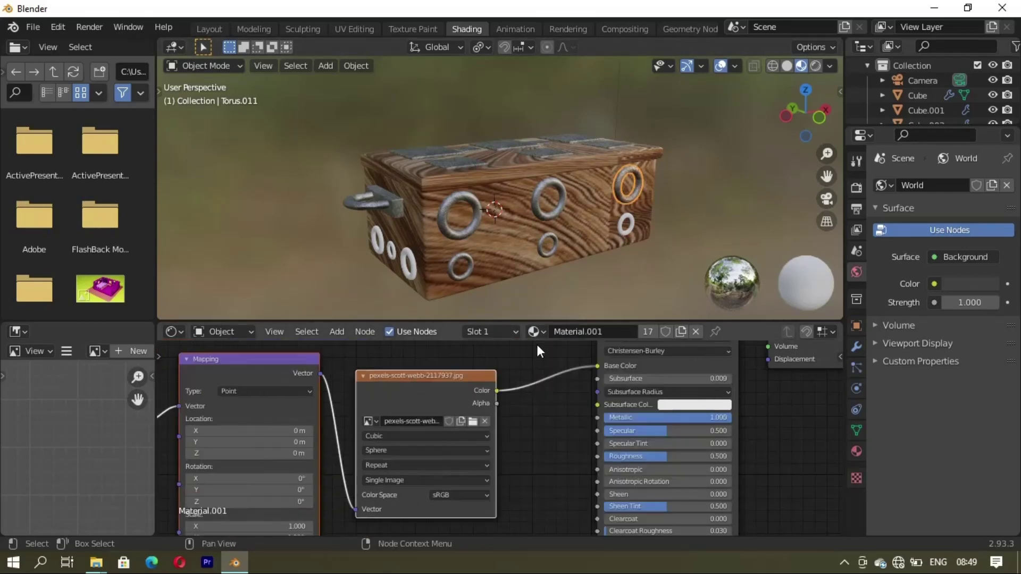
pyautogui.click(623, 232)
pyautogui.click(468, 332)
pyautogui.click(540, 369)
# Step: Assign Material.001 to the three rings on the chest's short side
pyautogui.click(411, 266)
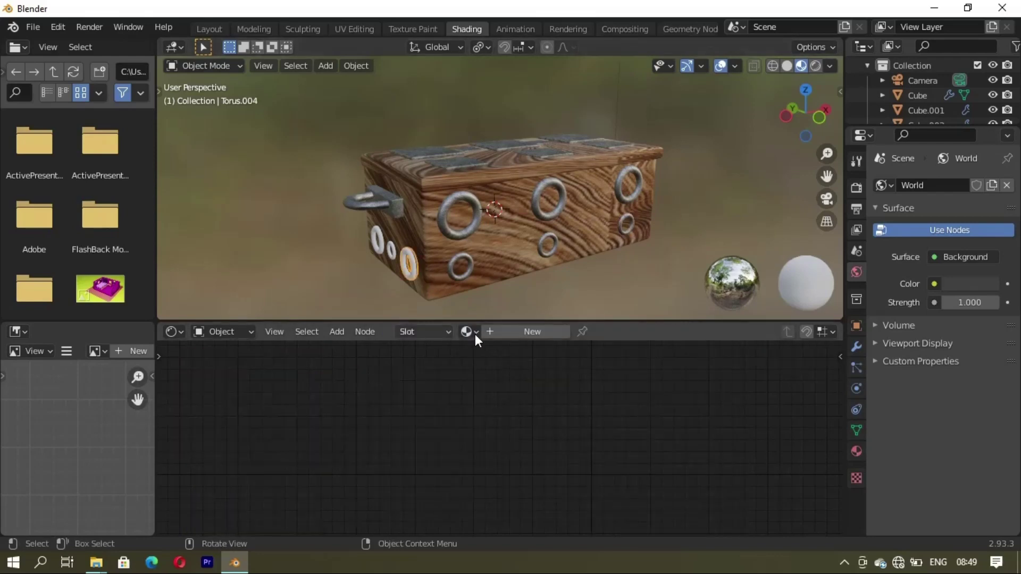
pyautogui.click(467, 331)
pyautogui.click(510, 367)
pyautogui.click(393, 246)
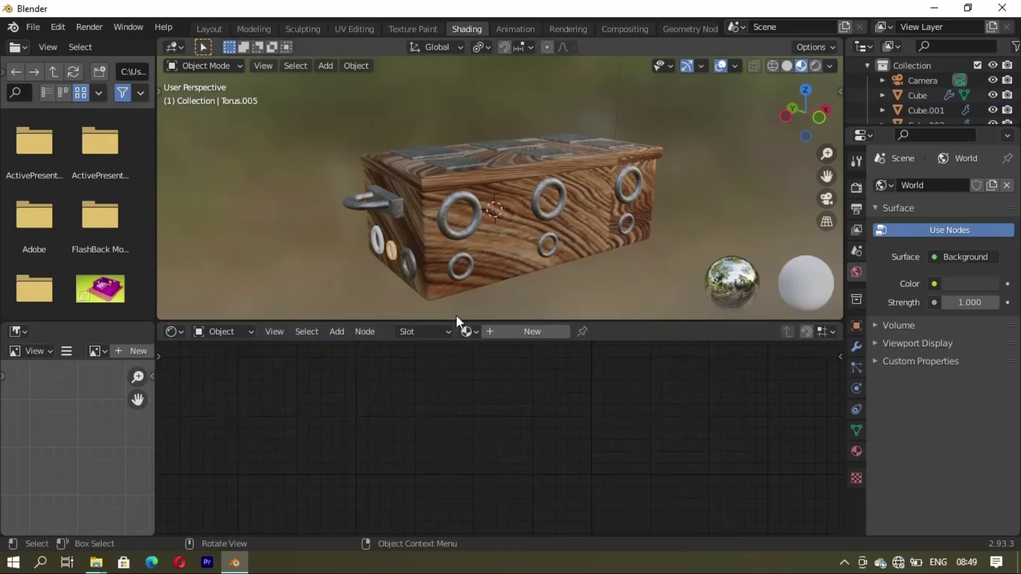
pyautogui.click(466, 331)
pyautogui.click(510, 367)
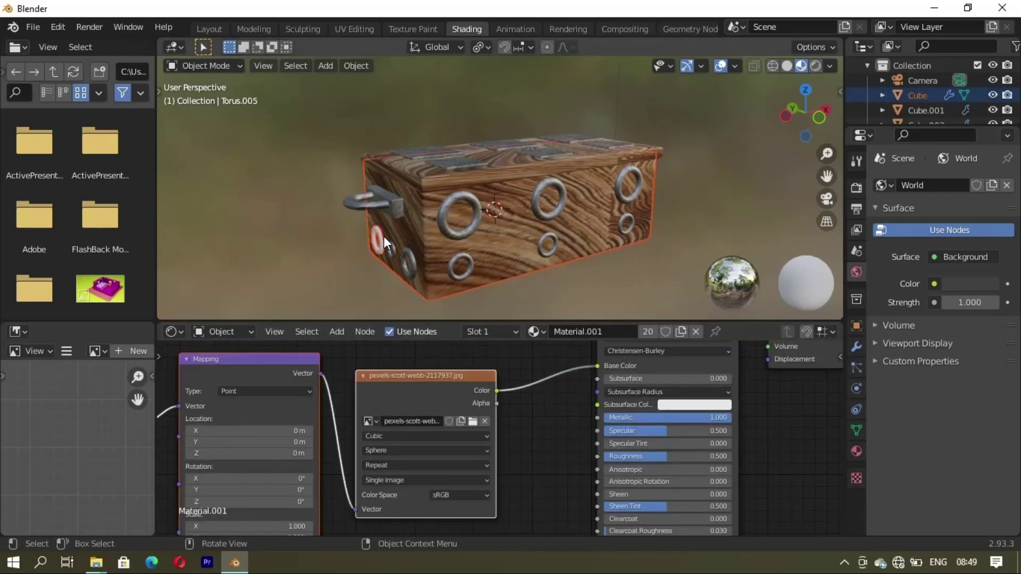
pyautogui.click(381, 236)
pyautogui.click(467, 332)
pyautogui.click(511, 367)
# Step: Apply Material.001 to three lid plates, including the lower right and left-centre ones
pyautogui.moveTo(526, 298)
pyautogui.mouseDown(button='middle')
pyautogui.moveTo(545, 269)
pyautogui.moveTo(709, 229)
pyautogui.mouseUp(button='middle')
pyautogui.click(575, 193)
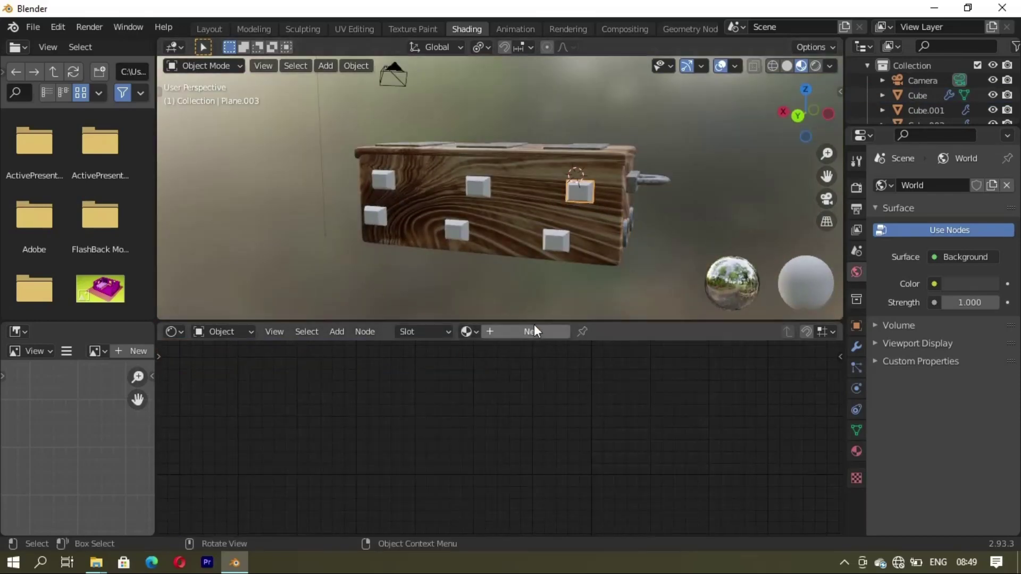
pyautogui.click(534, 330)
pyautogui.click(511, 367)
pyautogui.click(559, 241)
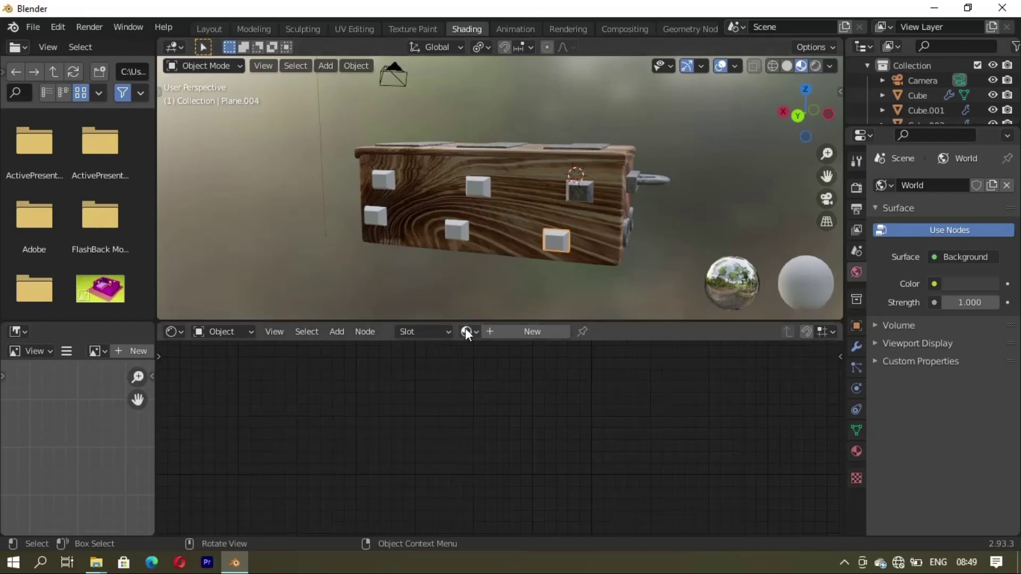
pyautogui.click(466, 331)
pyautogui.click(510, 367)
pyautogui.click(454, 231)
pyautogui.click(466, 331)
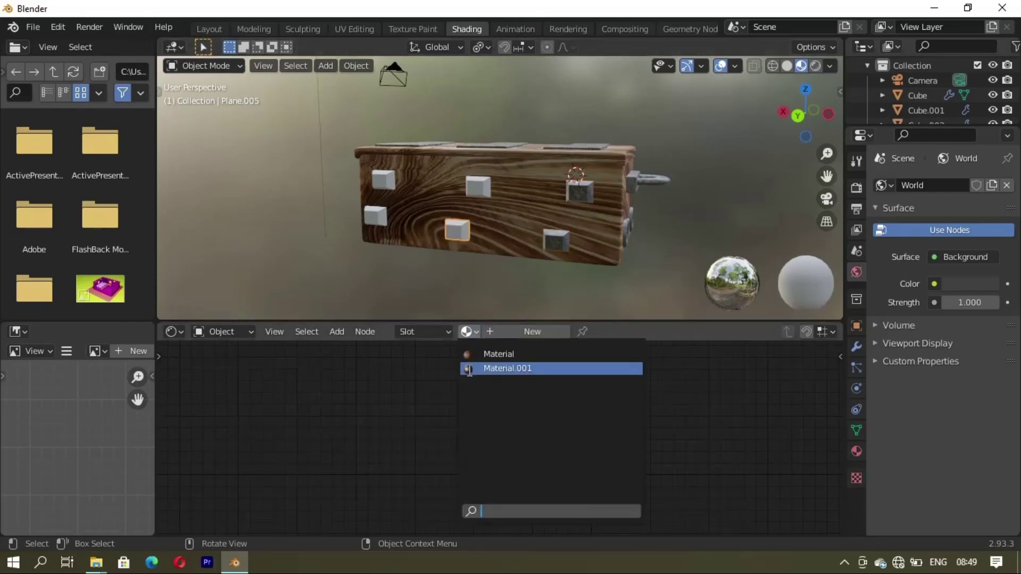
pyautogui.click(510, 367)
# Step: Give the top-middle, top-left and lower-left lid plates Material.001
pyautogui.click(478, 186)
pyautogui.click(470, 334)
pyautogui.click(510, 367)
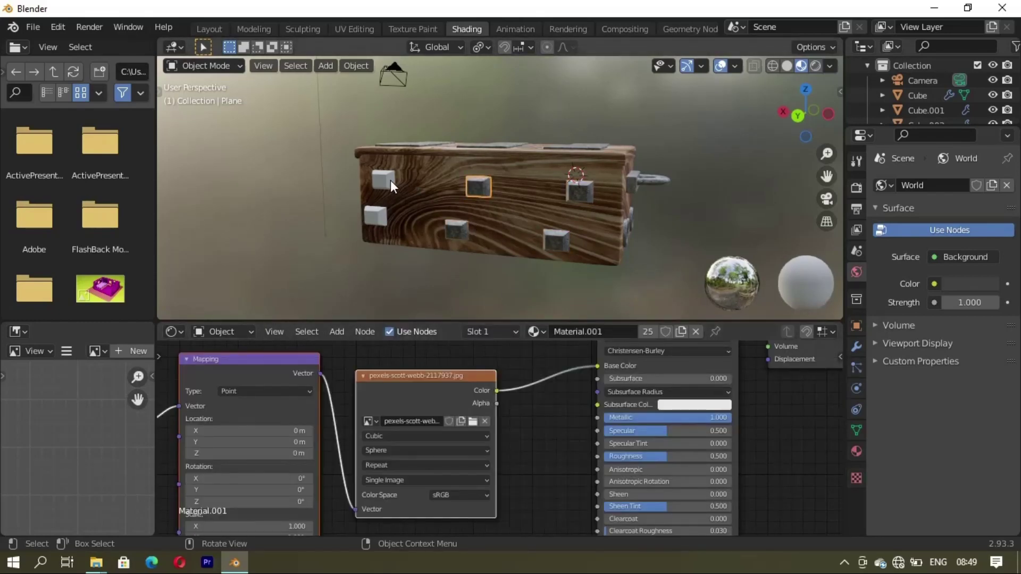
pyautogui.click(383, 179)
pyautogui.click(466, 331)
pyautogui.click(510, 367)
pyautogui.click(378, 219)
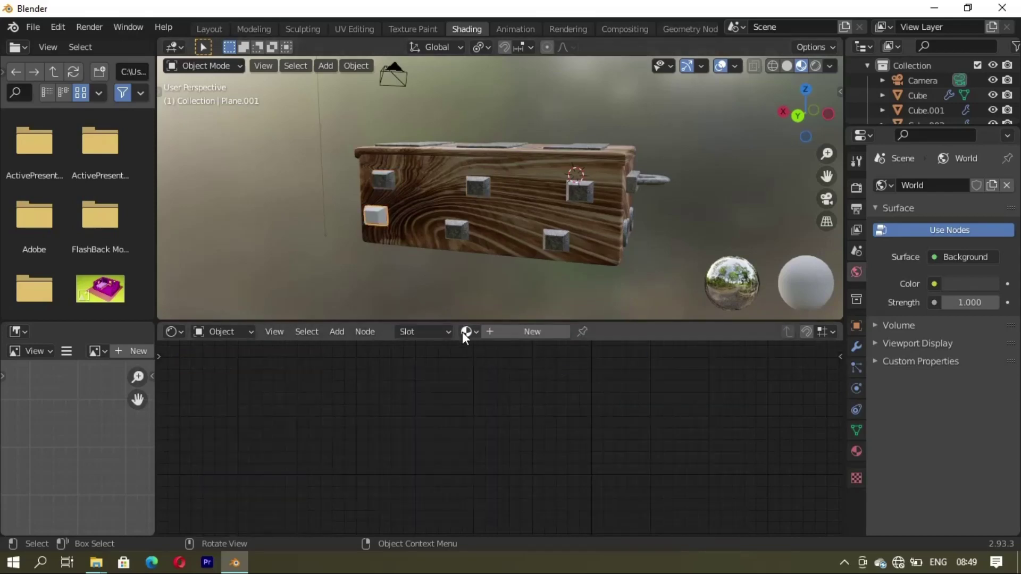
pyautogui.click(461, 332)
pyautogui.click(461, 369)
# Step: Apply Material.001 to the left, middle and right rings on the chest's end
pyautogui.moveTo(387, 219); pyautogui.dragTo(588, 215, button='middle')
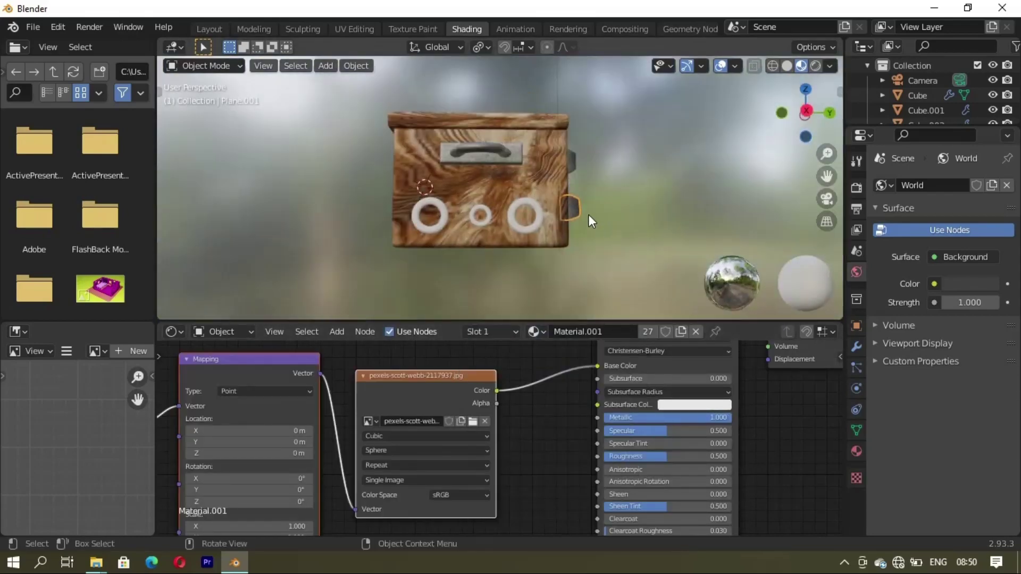
pyautogui.click(432, 228)
pyautogui.click(466, 332)
pyautogui.click(478, 366)
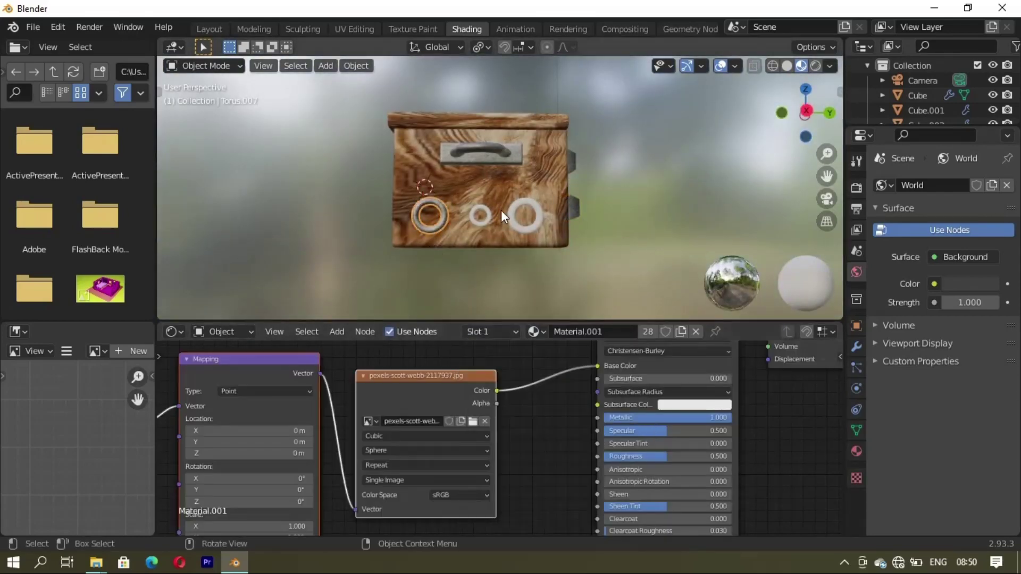
pyautogui.click(484, 222)
pyautogui.click(466, 332)
pyautogui.click(507, 368)
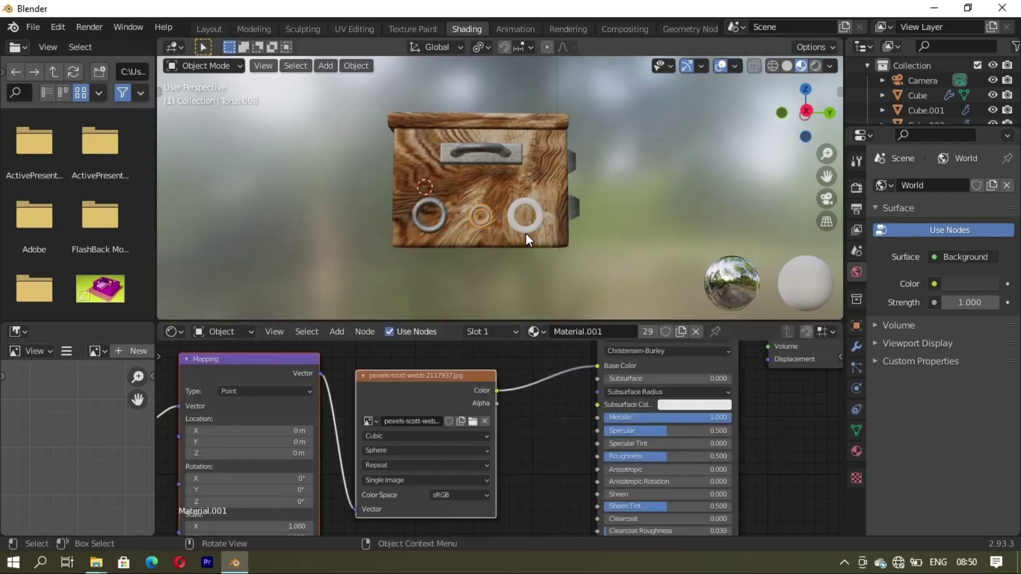
pyautogui.click(526, 232)
pyautogui.click(466, 332)
pyautogui.click(508, 368)
pyautogui.moveTo(516, 187)
pyautogui.mouseDown(button='middle')
pyautogui.moveTo(477, 213)
pyautogui.moveTo(503, 109)
pyautogui.moveTo(563, 160)
pyautogui.moveTo(521, 184)
pyautogui.moveTo(302, 118)
pyautogui.mouseUp(button='middle')
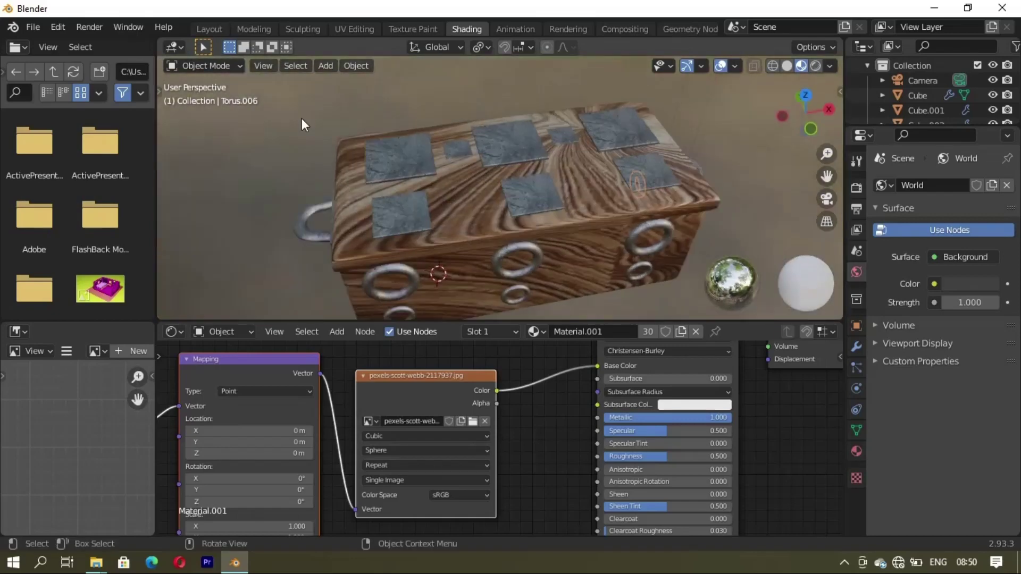
# Step: Switch to the Layout workspace and view the chest in Material Preview
pyautogui.click(209, 27)
pyautogui.moveTo(480, 251)
pyautogui.mouseDown(button='middle')
pyautogui.moveTo(376, 224)
pyautogui.moveTo(238, 251)
pyautogui.moveTo(506, 287)
pyautogui.moveTo(552, 279)
pyautogui.moveTo(458, 233)
pyautogui.mouseUp(button='middle')
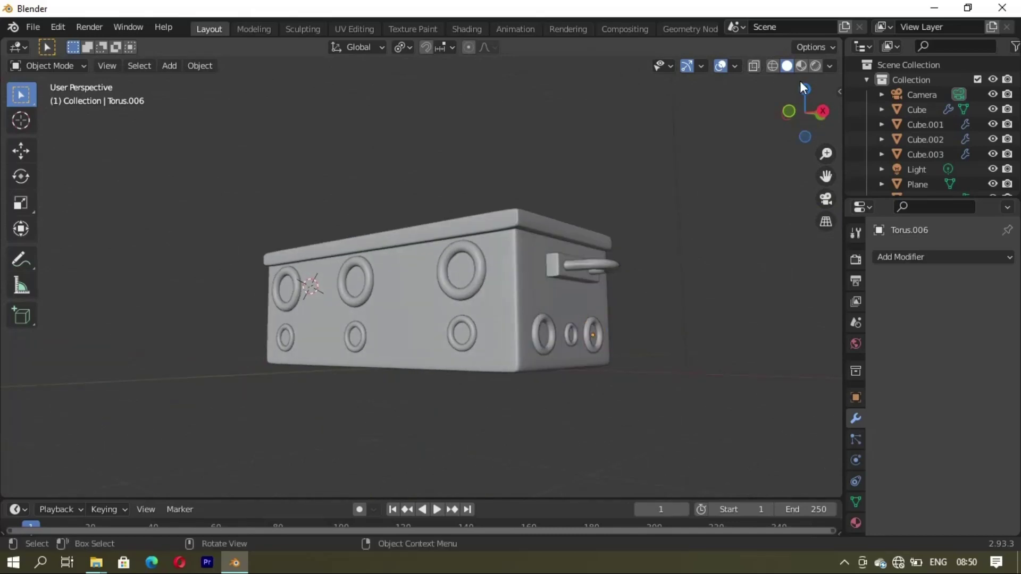
pyautogui.click(801, 65)
pyautogui.moveTo(691, 186)
pyautogui.mouseDown(button='middle')
pyautogui.moveTo(537, 334)
pyautogui.moveTo(572, 275)
pyautogui.moveTo(458, 295)
pyautogui.moveTo(217, 298)
pyautogui.moveTo(364, 327)
pyautogui.moveTo(365, 344)
pyautogui.moveTo(319, 256)
pyautogui.moveTo(598, 280)
pyautogui.moveTo(540, 325)
pyautogui.moveTo(533, 384)
pyautogui.moveTo(436, 318)
pyautogui.mouseUp(button='middle')
# Step: Add a plane, cancel its move, and delete the misplaced plane
pyautogui.hotkey('shift', 'a')
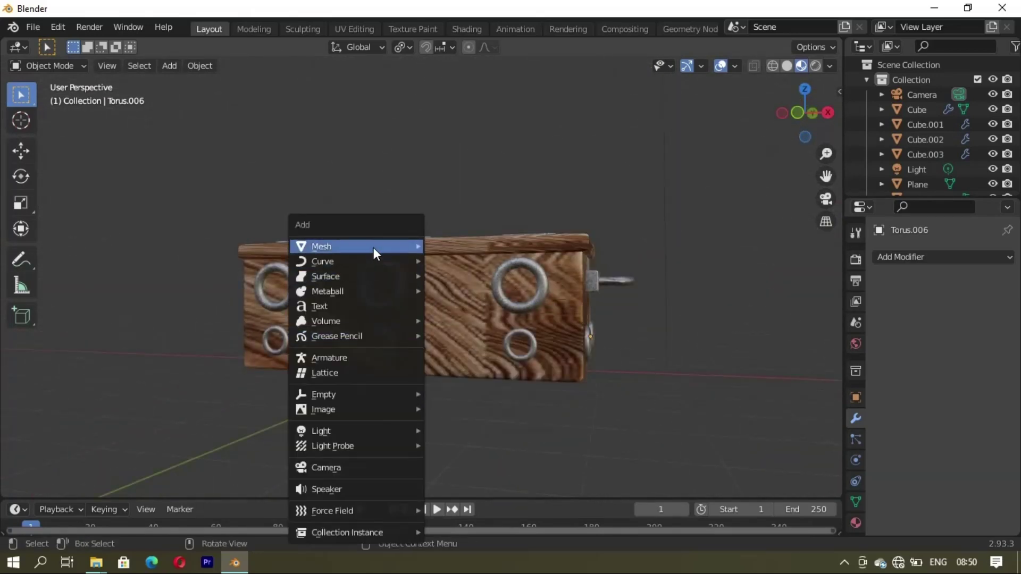
pyautogui.click(462, 246)
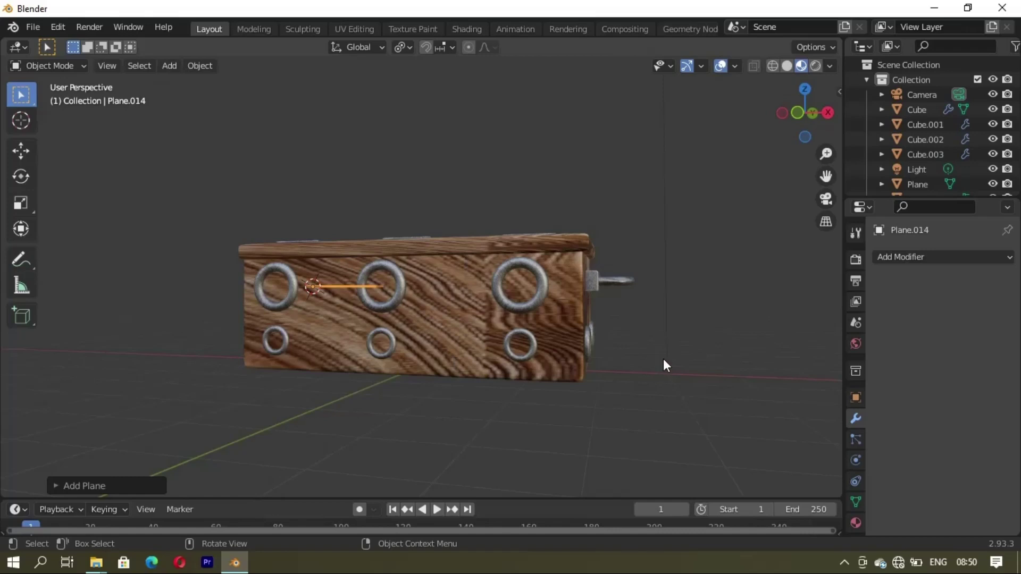
pyautogui.press('g')
pyautogui.press('z')
pyautogui.press('Escape')
pyautogui.moveTo(567, 336)
pyautogui.mouseDown(button='middle')
pyautogui.moveTo(557, 298)
pyautogui.moveTo(535, 285)
pyautogui.mouseUp(button='middle')
pyautogui.press('Delete')
pyautogui.moveTo(412, 280)
pyautogui.mouseDown(button='middle')
pyautogui.moveTo(352, 353)
pyautogui.moveTo(273, 373)
pyautogui.moveTo(422, 280)
pyautogui.mouseUp(button='middle')
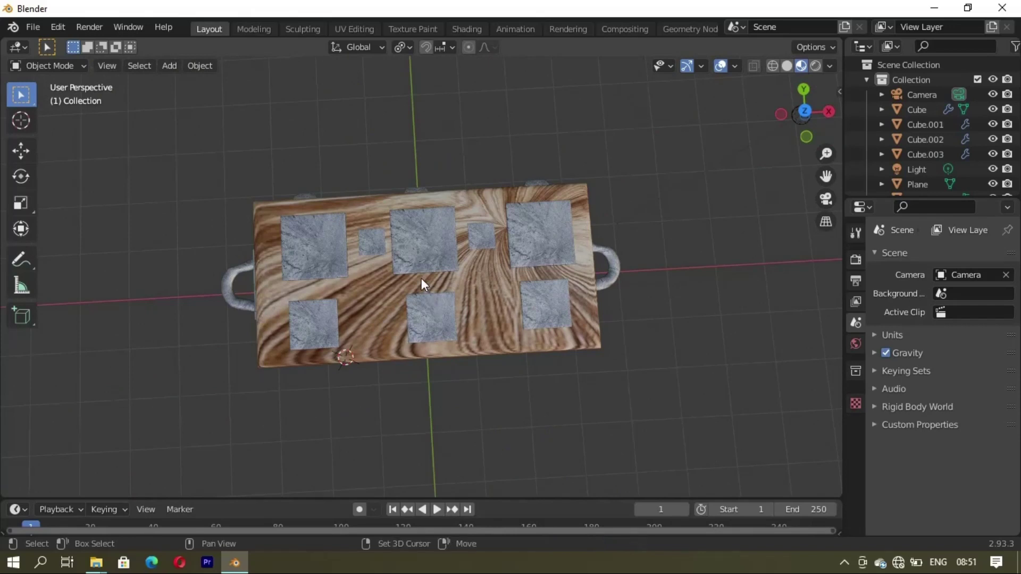
# Step: Set the 3D cursor, add a new plane and drop it to the chest's base in front view
pyautogui.keyDown('shift'); pyautogui.rightClick(421, 279); pyautogui.keyUp('shift')
pyautogui.hotkey('shift', 'a')
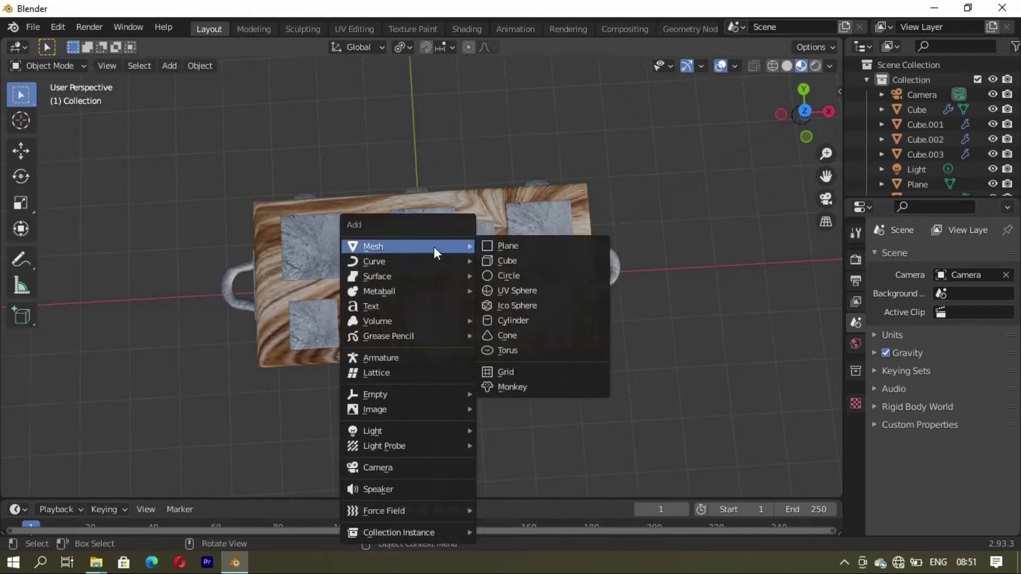
pyautogui.click(510, 245)
pyautogui.moveTo(512, 246)
pyautogui.mouseDown(button='middle')
pyautogui.moveTo(503, 256)
pyautogui.moveTo(502, 199)
pyautogui.moveTo(540, 226)
pyautogui.mouseUp(button='middle')
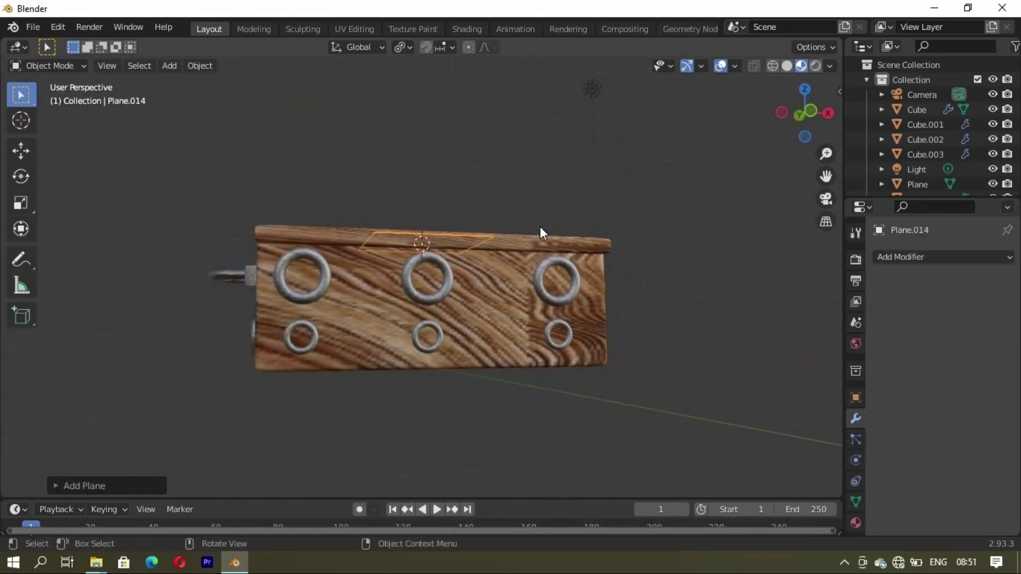
pyautogui.press('KP_1')
pyautogui.press('g')
pyautogui.press('z')
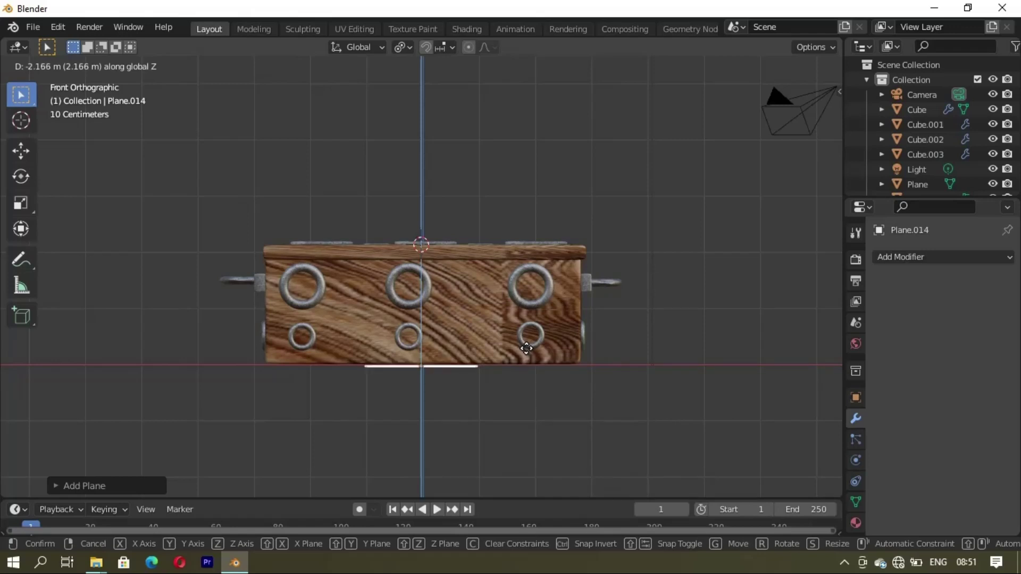
pyautogui.click(527, 348)
# Step: Scale the plane up into a wide floor beneath the chest
pyautogui.press('s')
pyautogui.click(563, 346)
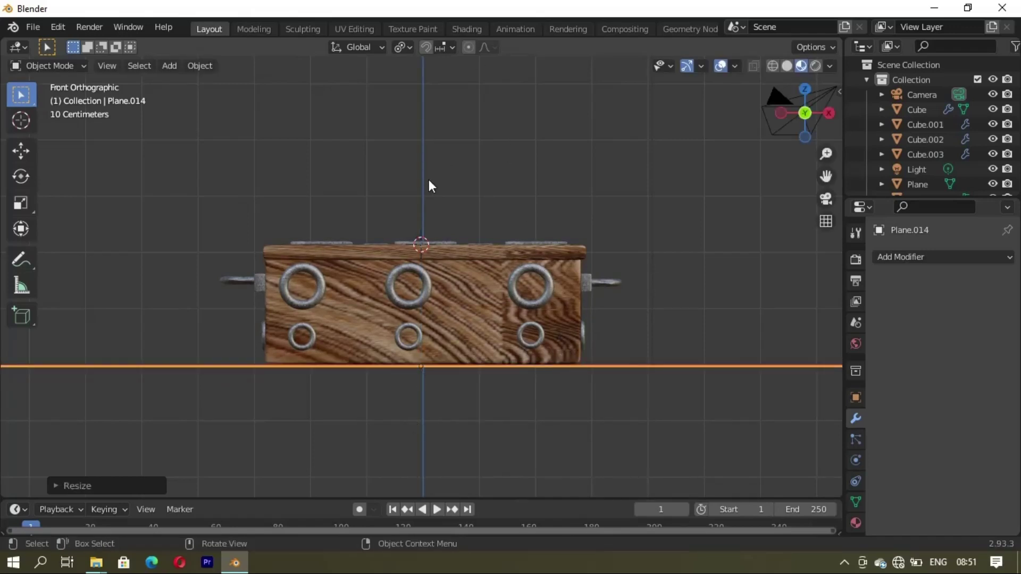
pyautogui.moveTo(428, 180)
pyautogui.mouseDown(button='middle')
pyautogui.moveTo(493, 280)
pyautogui.moveTo(476, 241)
pyautogui.moveTo(206, 194)
pyautogui.moveTo(383, 229)
pyautogui.moveTo(300, 231)
pyautogui.moveTo(464, 226)
pyautogui.moveTo(345, 228)
pyautogui.moveTo(418, 249)
pyautogui.moveTo(407, 253)
pyautogui.mouseUp(button='middle')
pyautogui.scroll(3, 463, 227)
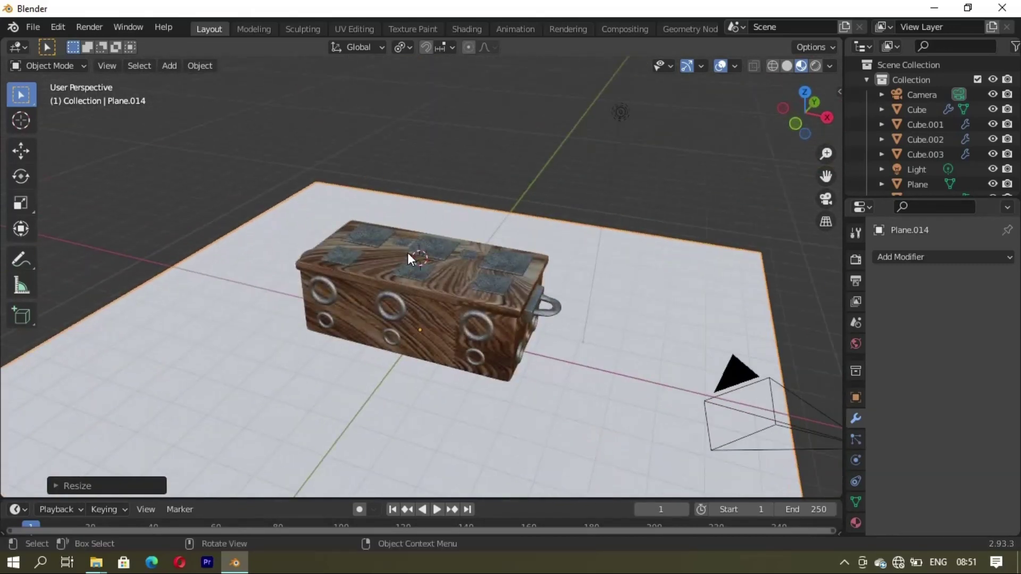
# Step: In solid shading, raise the floor plane's back edge upward to form a wall behind the chest
pyautogui.click(785, 65)
pyautogui.moveTo(681, 180)
pyautogui.mouseDown(button='middle')
pyautogui.moveTo(511, 240)
pyautogui.moveTo(544, 233)
pyautogui.mouseUp(button='middle')
pyautogui.press('Tab')
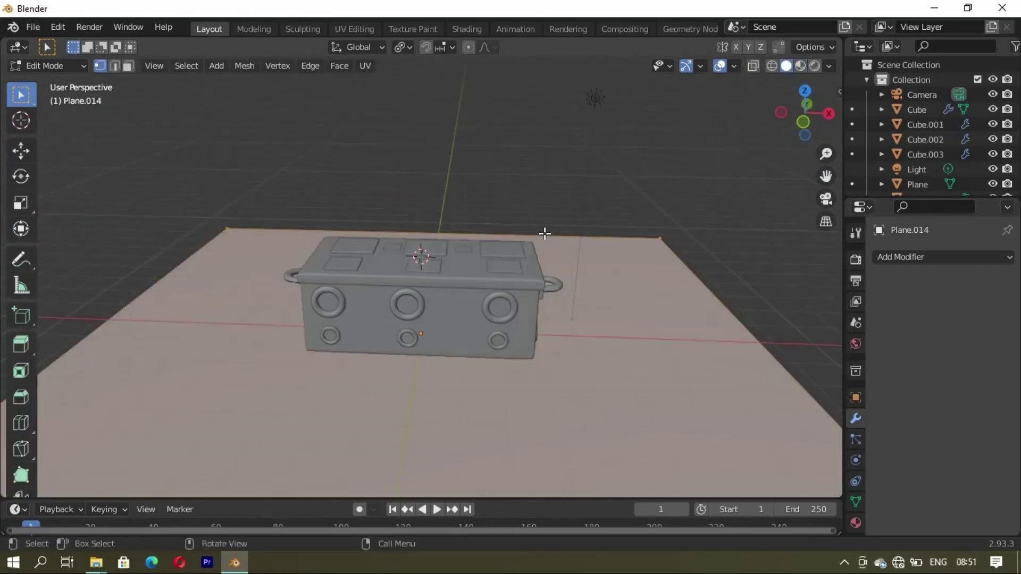
pyautogui.moveTo(668, 355)
pyautogui.mouseDown(button='middle')
pyautogui.moveTo(505, 333)
pyautogui.moveTo(528, 356)
pyautogui.moveTo(473, 298)
pyautogui.moveTo(592, 376)
pyautogui.mouseUp(button='middle')
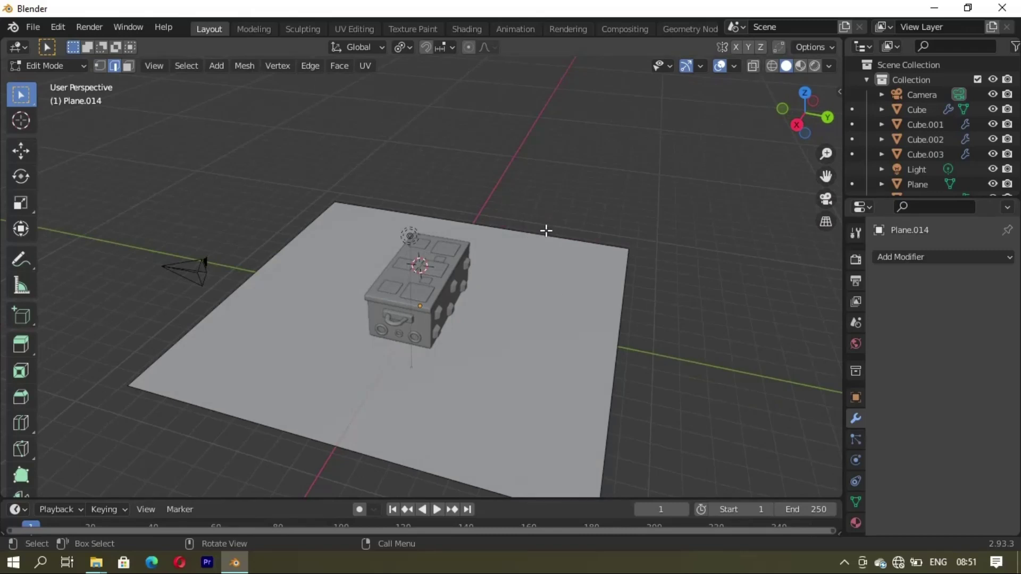
pyautogui.press('g')
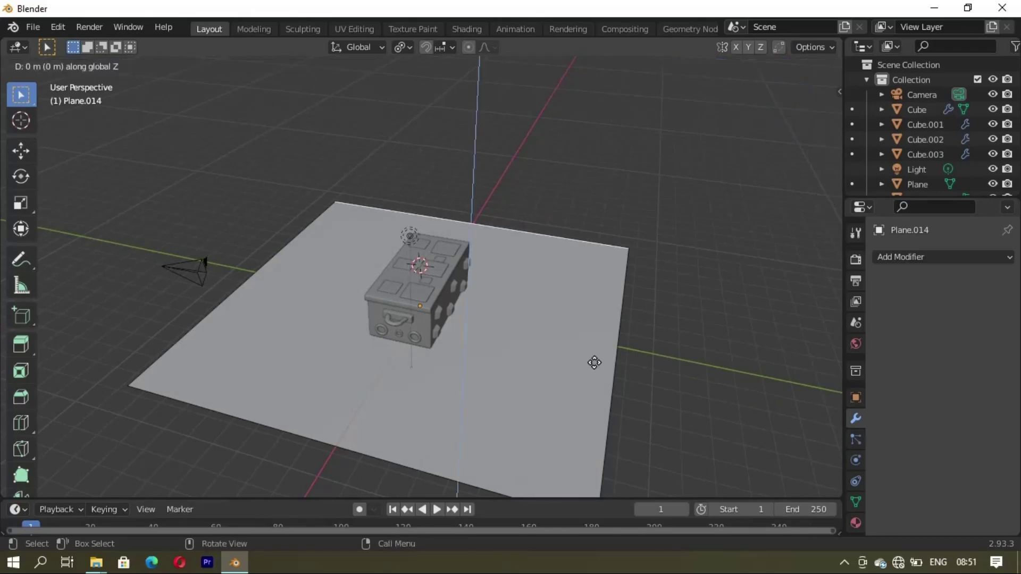
pyautogui.click(589, 180)
pyautogui.moveTo(589, 180)
pyautogui.mouseDown(button='middle')
pyautogui.moveTo(501, 335)
pyautogui.moveTo(578, 268)
pyautogui.mouseUp(button='middle')
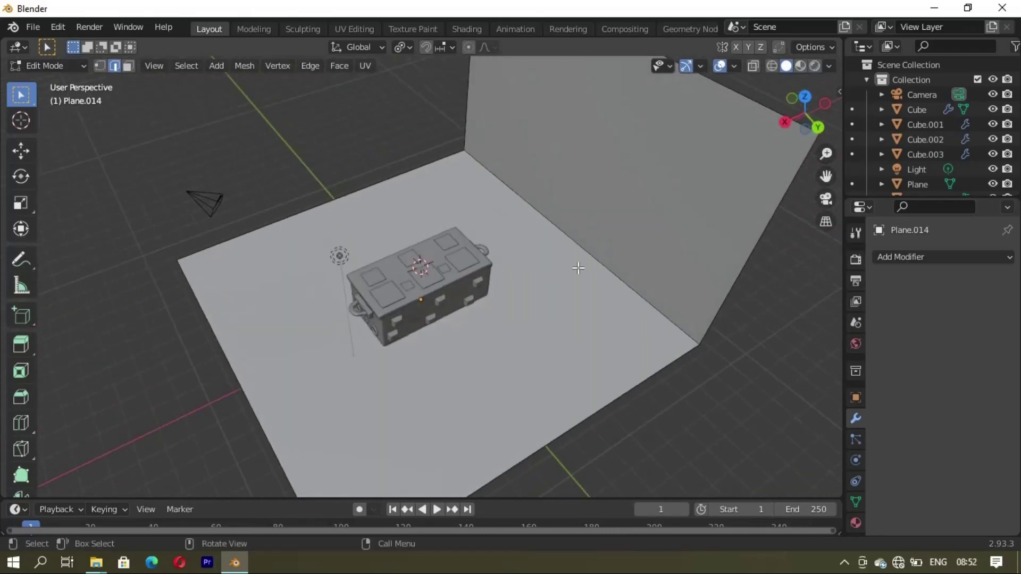
# Step: Bevel the floor-wall corner edge into a rounded multi-segment curve
pyautogui.hotkey('ctrl', 'b')
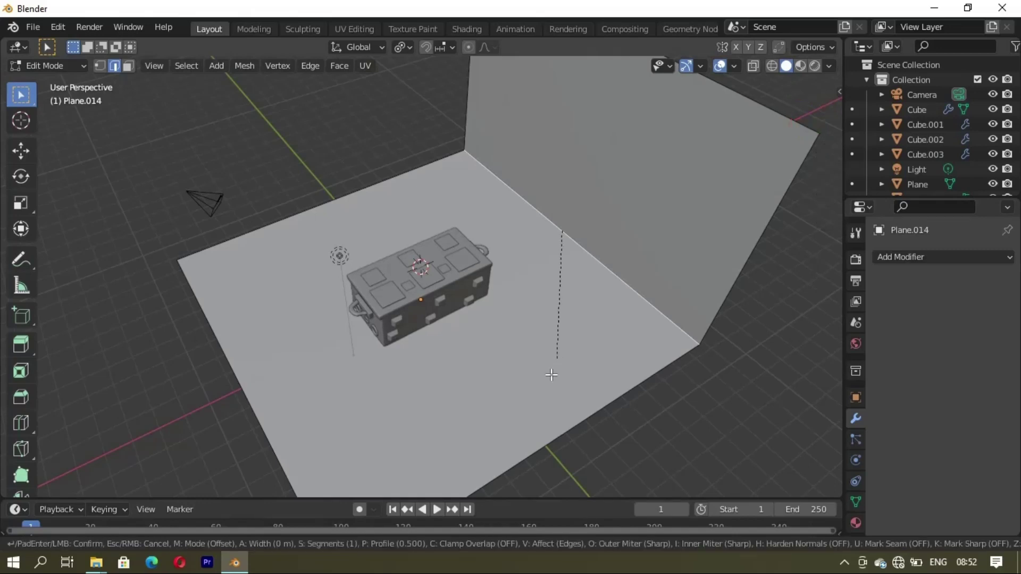
pyautogui.scroll(5, 561, 424)
pyautogui.click(564, 422)
pyautogui.press('Tab')
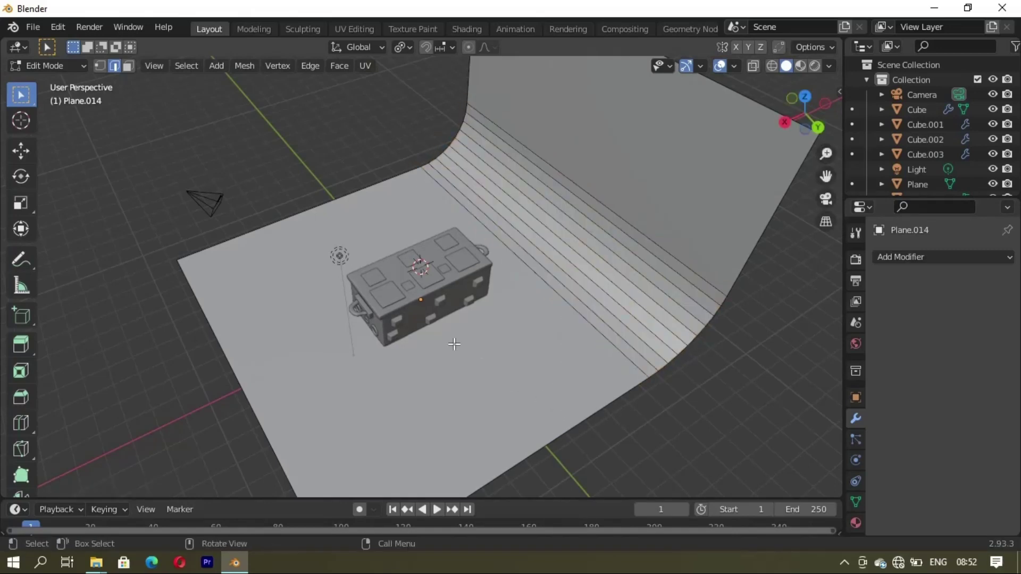
pyautogui.scroll(-3, 512, 208)
# Step: Apply Shade Smooth to the backdrop and view it through the scene camera
pyautogui.rightClick(621, 205)
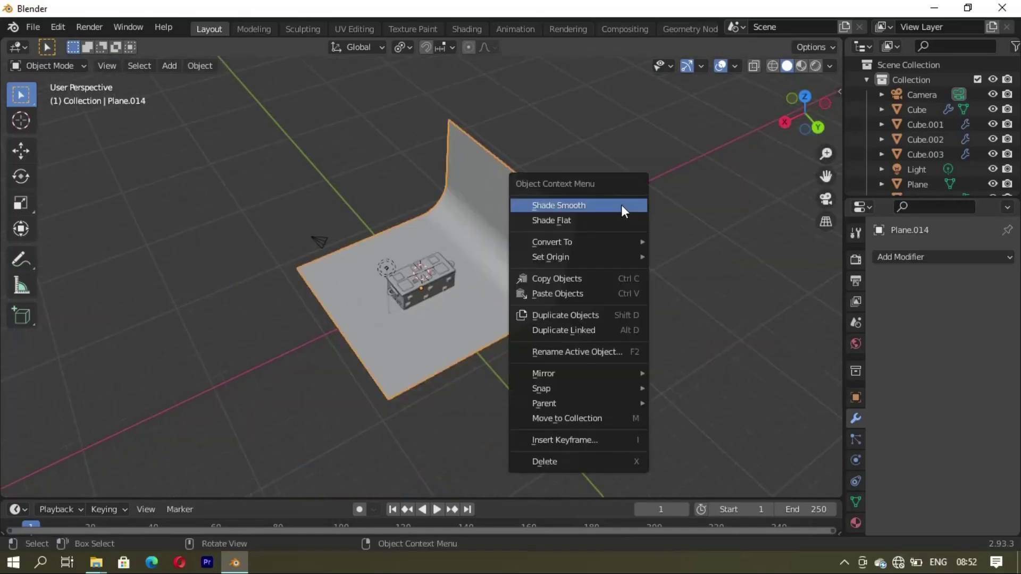
pyautogui.click(621, 207)
pyautogui.moveTo(621, 208)
pyautogui.mouseDown(button='middle')
pyautogui.moveTo(515, 282)
pyautogui.moveTo(475, 247)
pyautogui.moveTo(495, 270)
pyautogui.moveTo(477, 266)
pyautogui.moveTo(613, 300)
pyautogui.moveTo(494, 307)
pyautogui.mouseUp(button='middle')
pyautogui.scroll(3, 514, 281)
pyautogui.press('KP_0')
# Step: Rotate the backdrop about Z so it faces the camera
pyautogui.press('n')
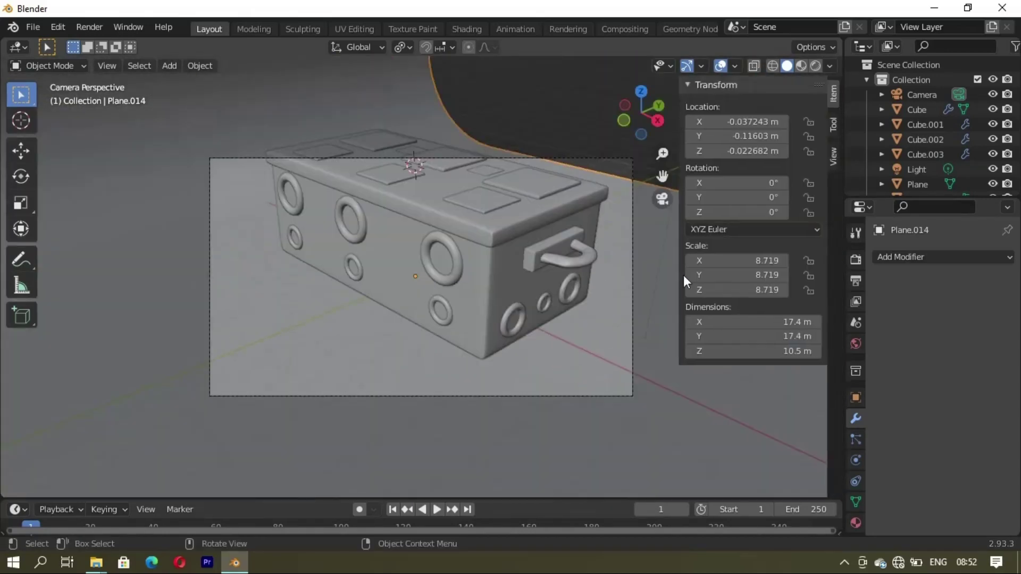
pyautogui.click(834, 157)
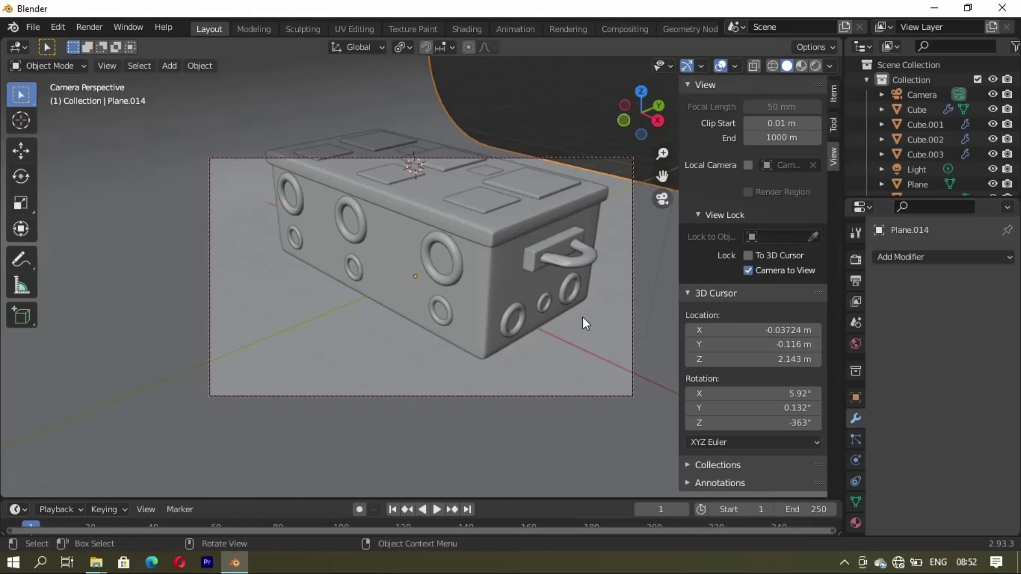
pyautogui.press('n')
pyautogui.moveTo(486, 324)
pyautogui.mouseDown(button='middle')
pyautogui.moveTo(422, 336)
pyautogui.moveTo(485, 306)
pyautogui.moveTo(368, 304)
pyautogui.moveTo(541, 307)
pyautogui.moveTo(550, 291)
pyautogui.mouseUp(button='middle')
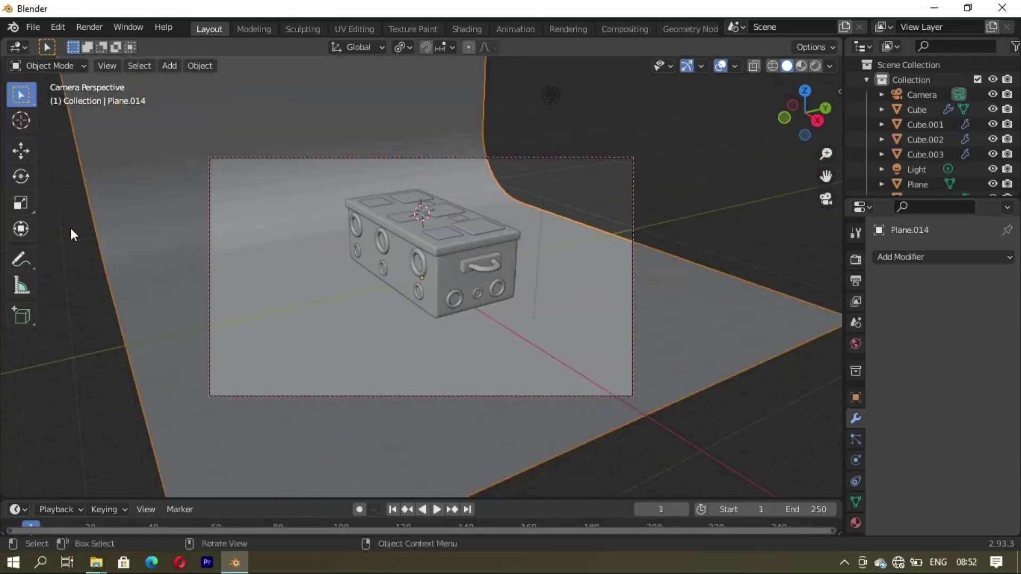
pyautogui.click(34, 225)
pyautogui.moveTo(423, 305); pyautogui.dragTo(393, 304)
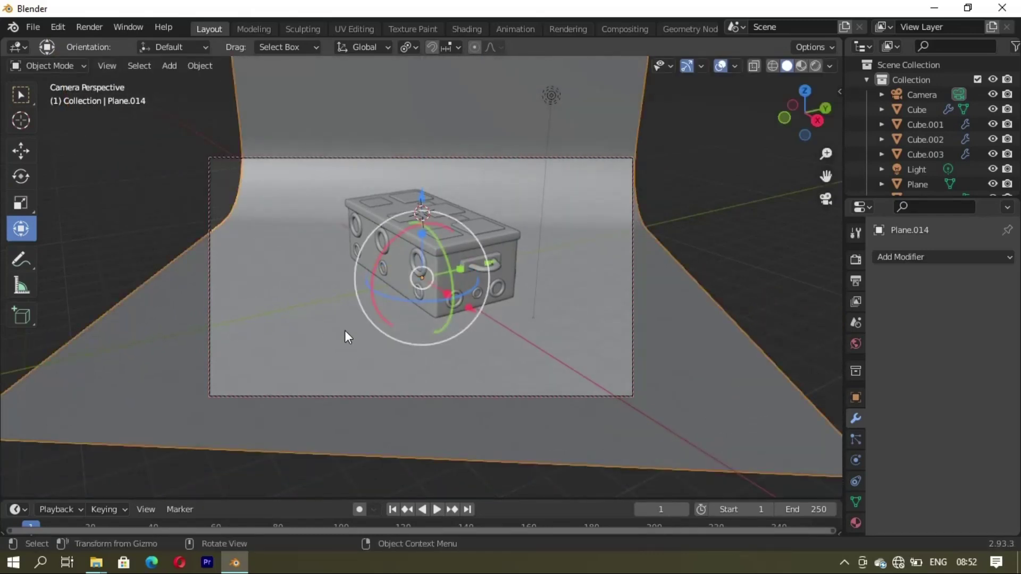
# Step: Scale the backdrop up to a larger size
pyautogui.press('s')
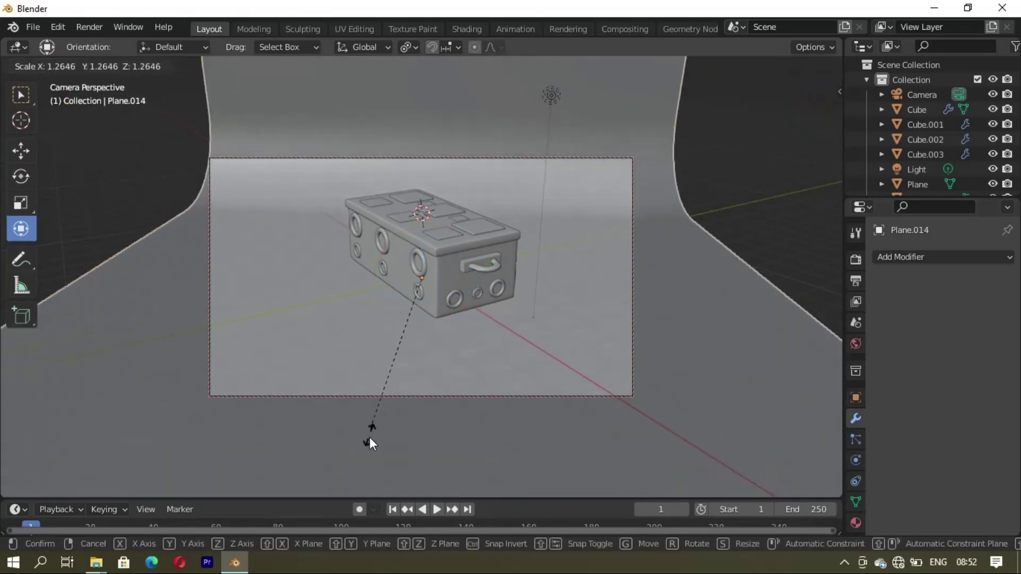
pyautogui.click(373, 484)
pyautogui.moveTo(393, 425)
pyautogui.mouseDown(button='middle')
pyautogui.moveTo(438, 350)
pyautogui.moveTo(549, 325)
pyautogui.moveTo(382, 305)
pyautogui.moveTo(456, 292)
pyautogui.moveTo(486, 304)
pyautogui.moveTo(503, 334)
pyautogui.mouseUp(button='middle')
pyautogui.click(21, 95)
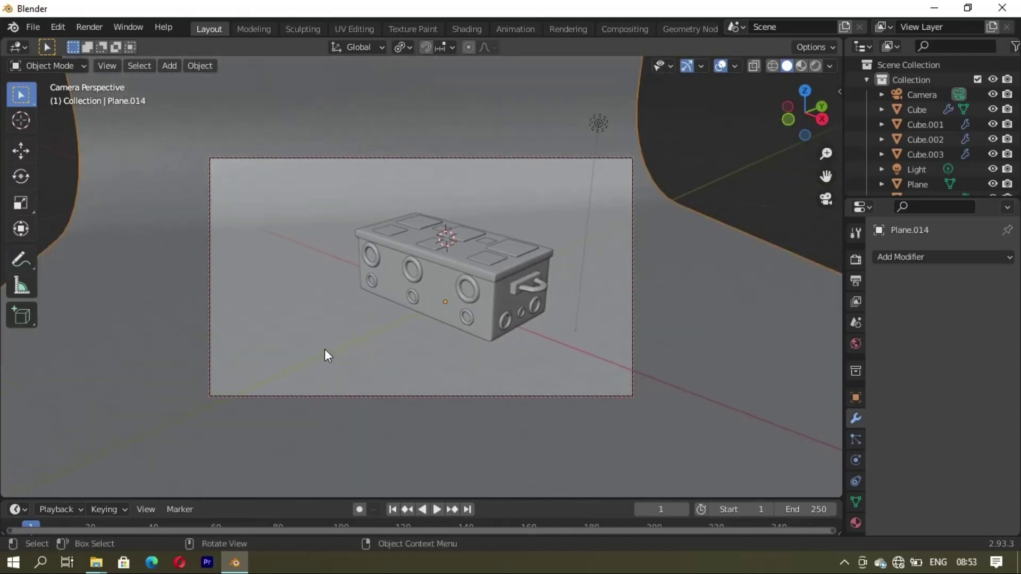
# Step: Move the backdrop about 0.95 m along Y so it fills the camera frame
pyautogui.press('g')
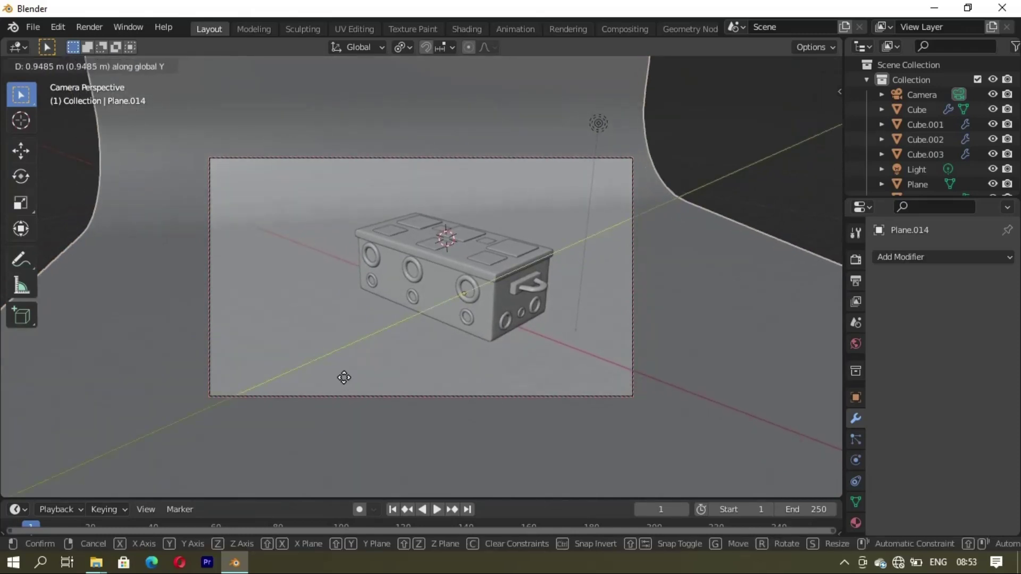
pyautogui.click(417, 368)
pyautogui.moveTo(426, 370)
pyautogui.mouseDown(button='middle')
pyautogui.moveTo(464, 368)
pyautogui.moveTo(403, 366)
pyautogui.moveTo(440, 381)
pyautogui.moveTo(422, 383)
pyautogui.moveTo(436, 352)
pyautogui.mouseUp(button='middle')
pyautogui.scroll(2, 436, 352)
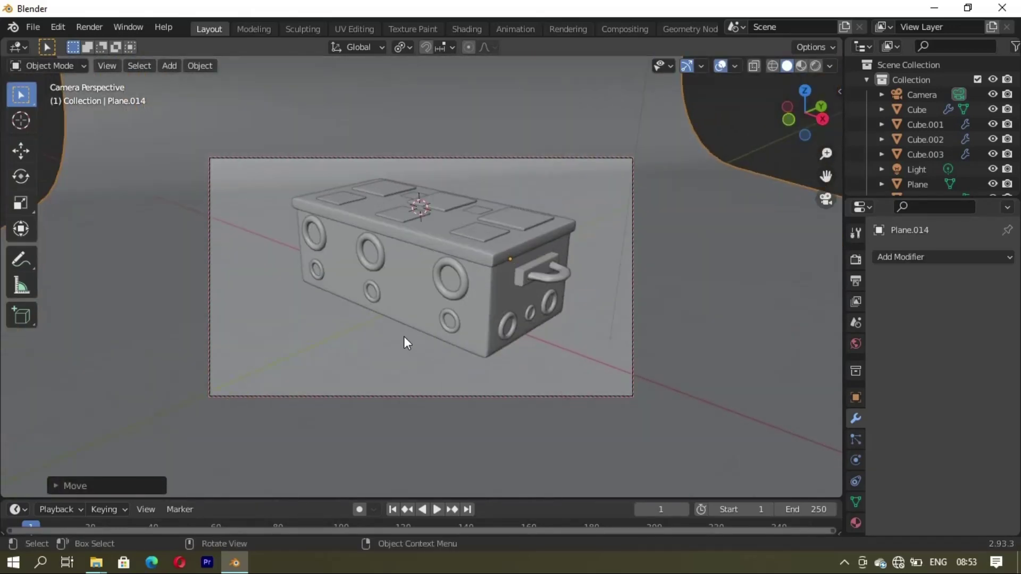
pyautogui.scroll(-2, 404, 336)
# Step: Switch to Rendered shading and split the viewport into two side-by-side views
pyautogui.click(800, 66)
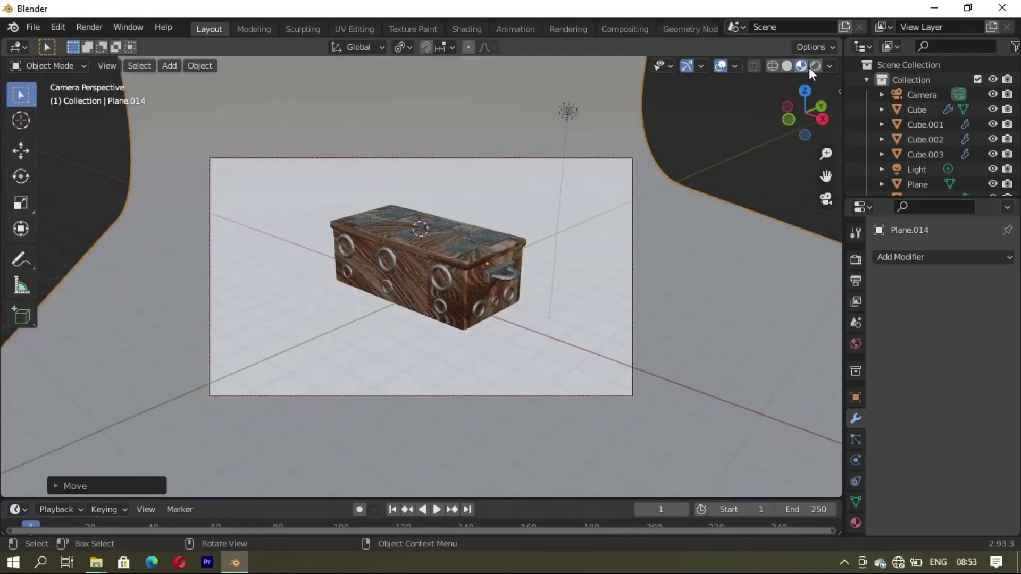
pyautogui.click(815, 67)
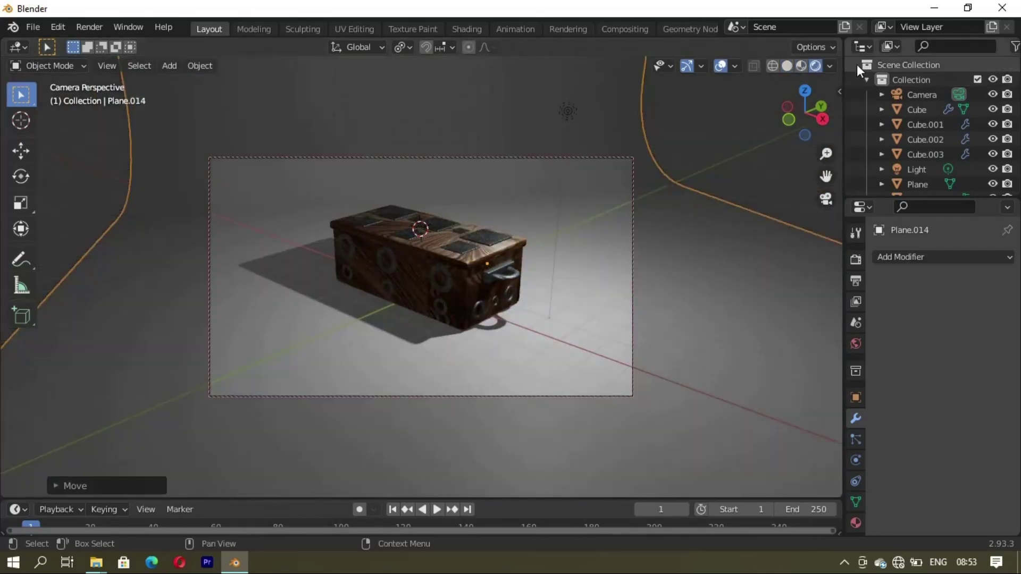
pyautogui.moveTo(843, 43); pyautogui.dragTo(302, 48)
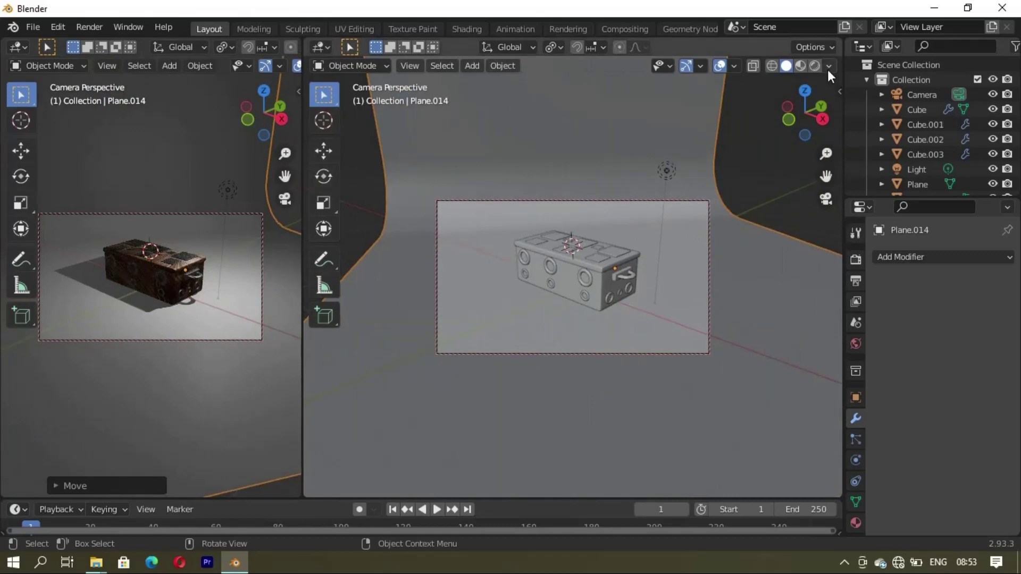
pyautogui.moveTo(301, 321); pyautogui.dragTo(590, 300)
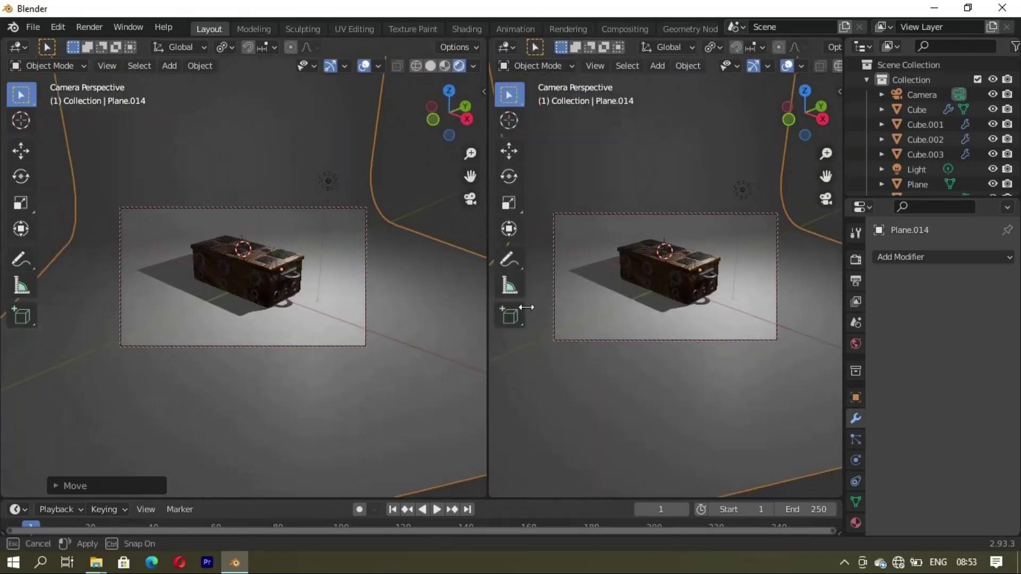
pyautogui.press('t')
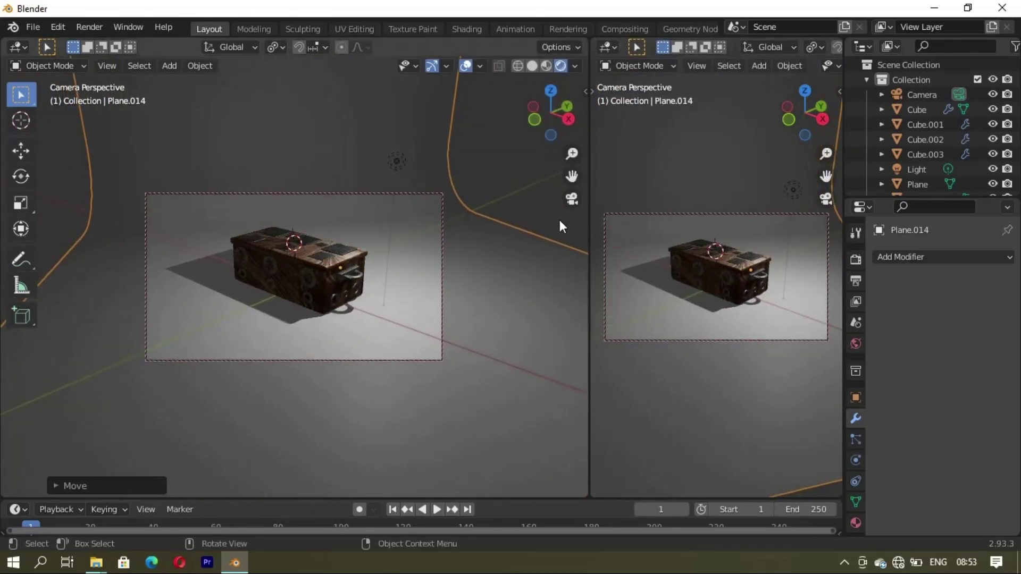
pyautogui.moveTo(436, 222)
pyautogui.mouseDown(button='middle')
pyautogui.moveTo(387, 241)
pyautogui.moveTo(415, 228)
pyautogui.mouseUp(button='middle')
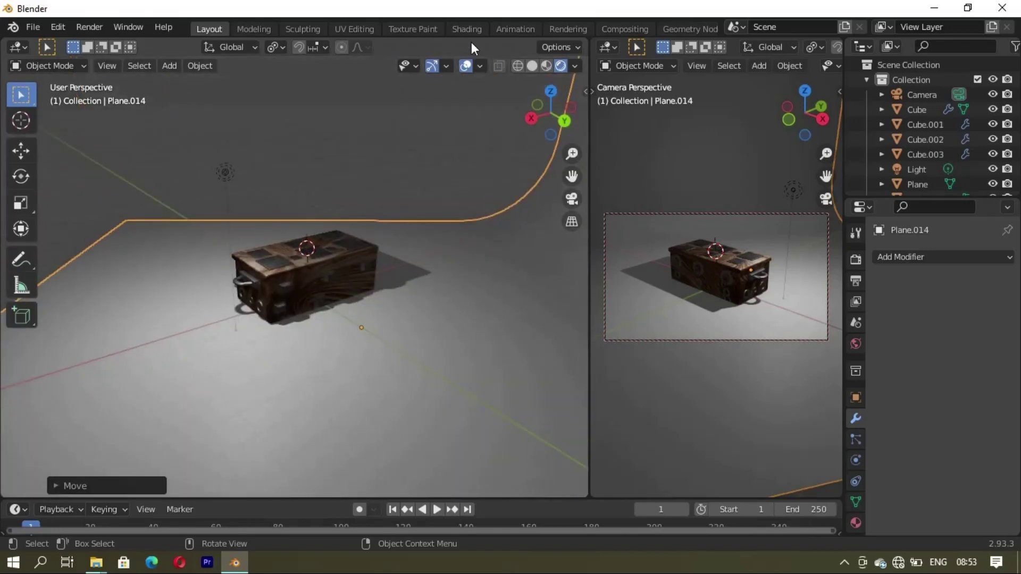
# Step: Create backdrop material 'gggh' with a bright green base colour and Roughness 1.000
pyautogui.click(468, 30)
pyautogui.click(524, 330)
pyautogui.write('gggh')
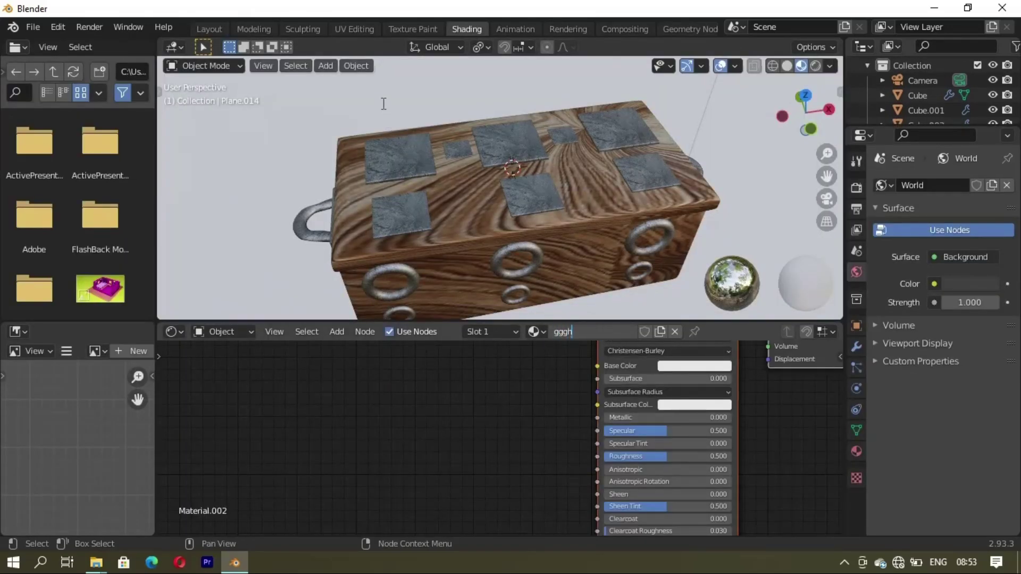
pyautogui.press('Return')
pyautogui.click(700, 367)
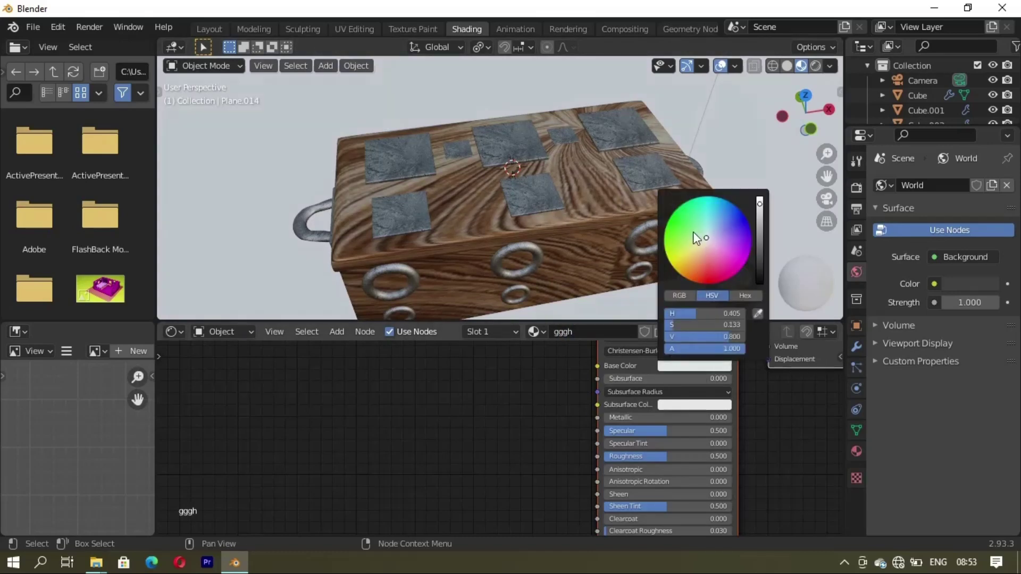
pyautogui.moveTo(693, 238); pyautogui.dragTo(626, 234)
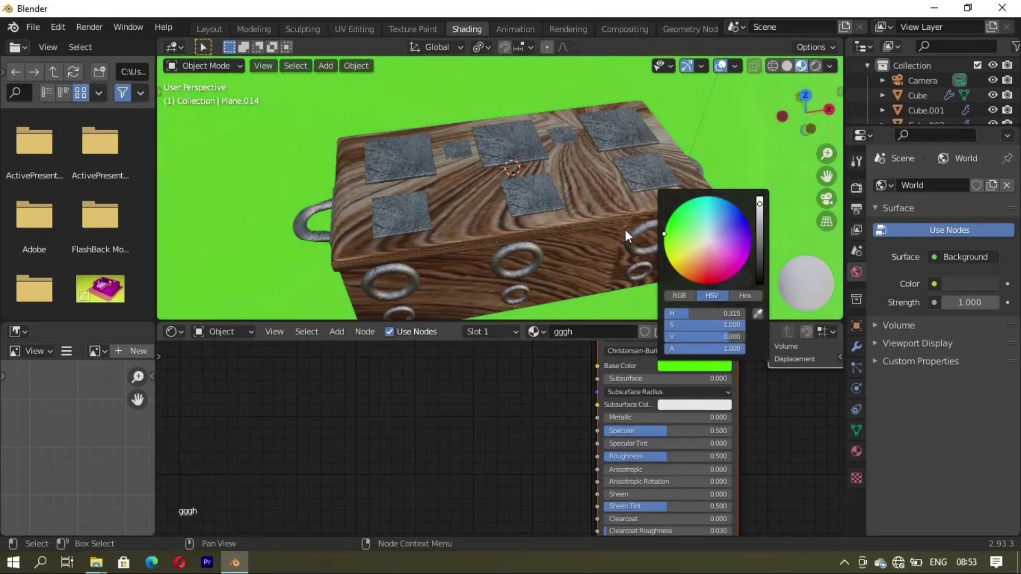
pyautogui.moveTo(665, 458); pyautogui.dragTo(782, 438)
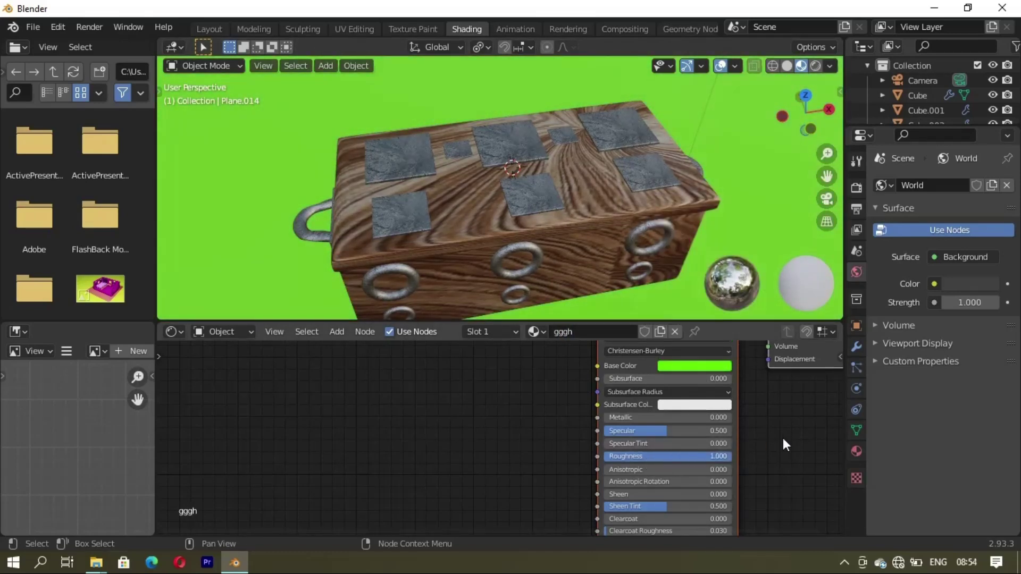
pyautogui.click(209, 29)
# Step: Duplicate the point light twice along X, placing the second copy at X -4.4345 m
pyautogui.moveTo(283, 351)
pyautogui.mouseDown(button='middle')
pyautogui.moveTo(450, 346)
pyautogui.moveTo(296, 262)
pyautogui.moveTo(421, 276)
pyautogui.moveTo(317, 299)
pyautogui.moveTo(401, 239)
pyautogui.mouseUp(button='middle')
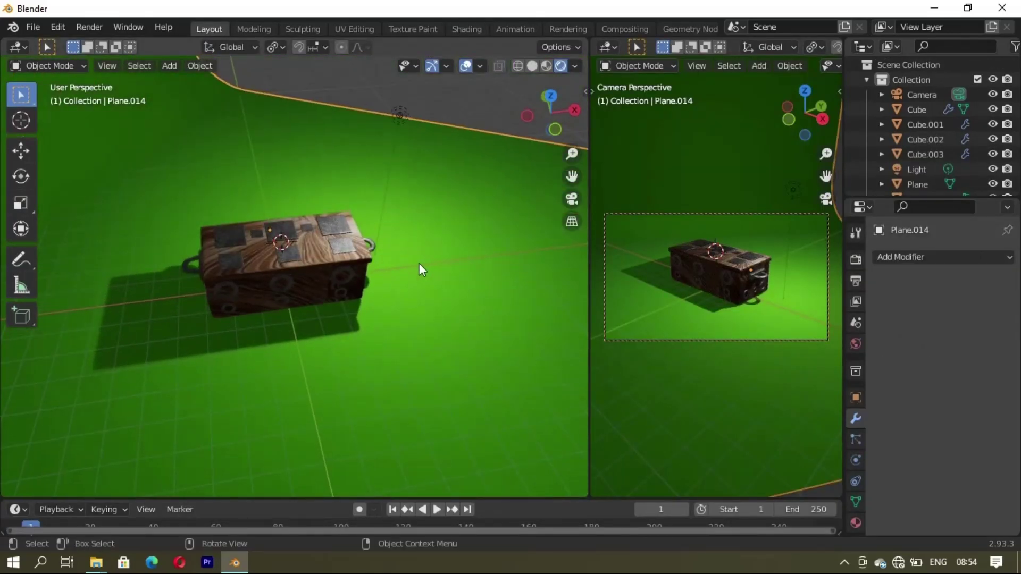
pyautogui.click(400, 112)
pyautogui.hotkey('shift', 'd')
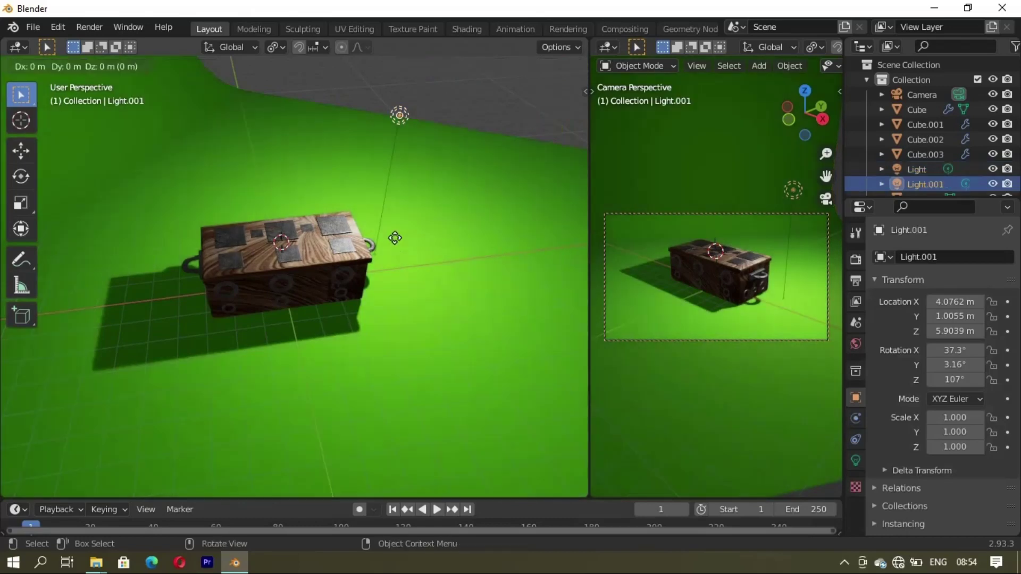
pyautogui.press('x')
pyautogui.click(250, 279)
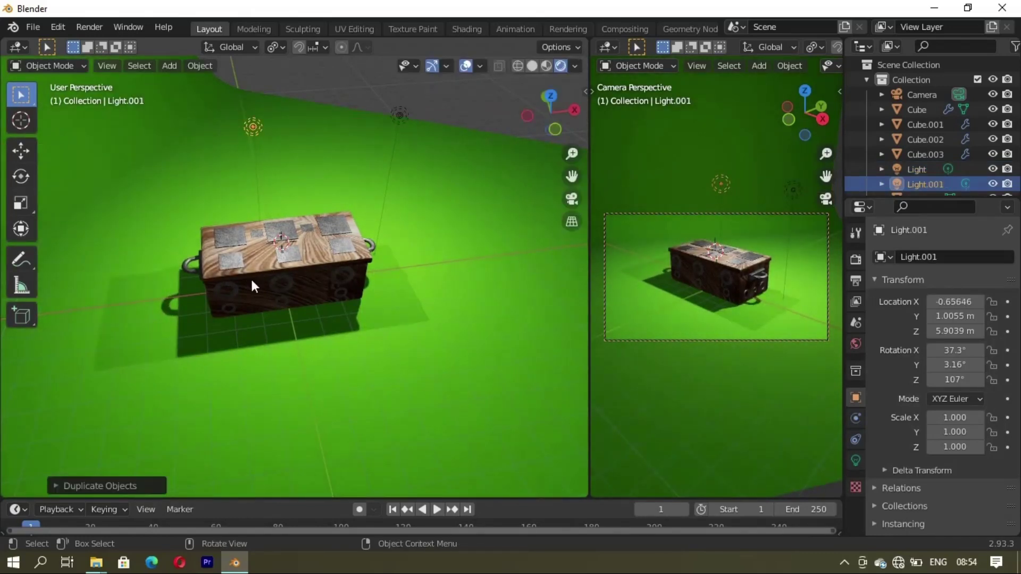
pyautogui.hotkey('shift', 'd')
pyautogui.press('x')
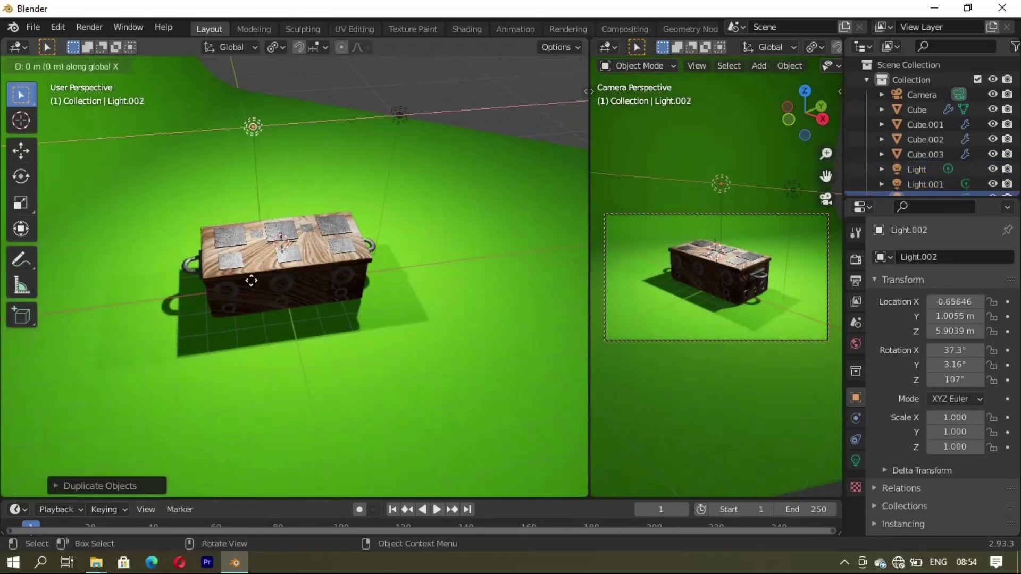
pyautogui.click(126, 296)
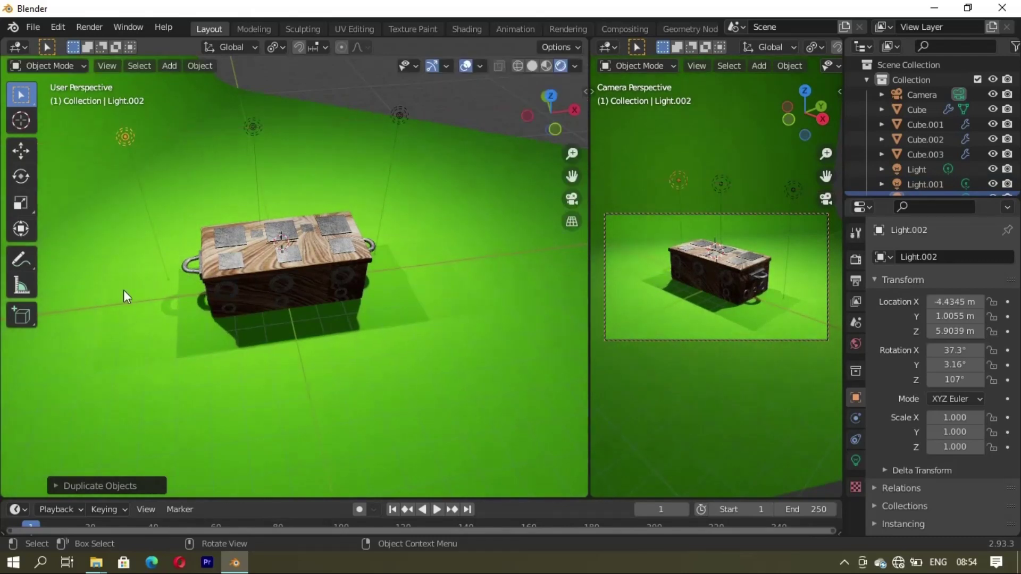
# Step: Copy a light along Y, lower Light.003, and duplicate it as Light.004 along Y
pyautogui.hotkey('shift', 'd')
pyautogui.press('y')
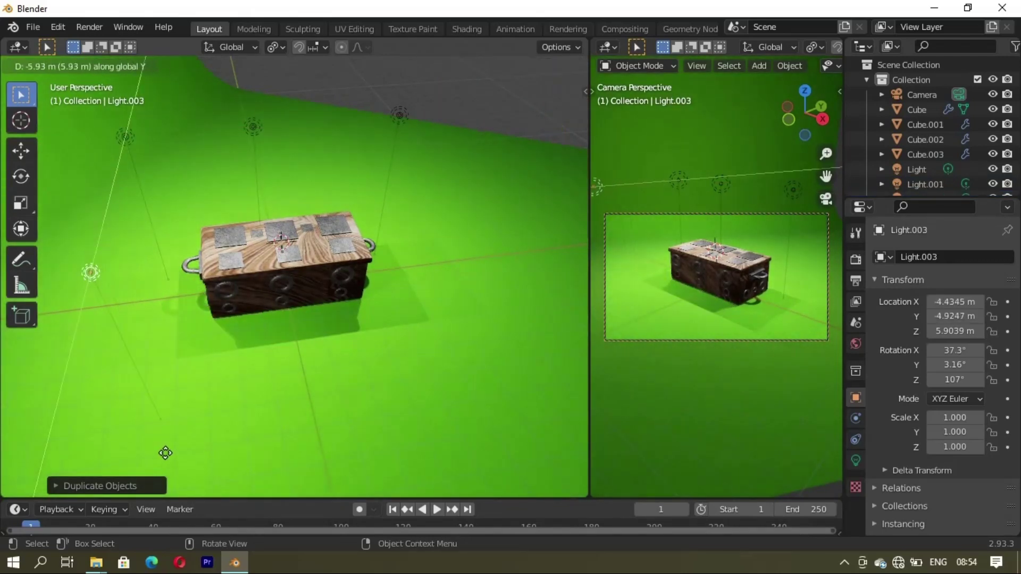
pyautogui.click(169, 461)
pyautogui.press('g')
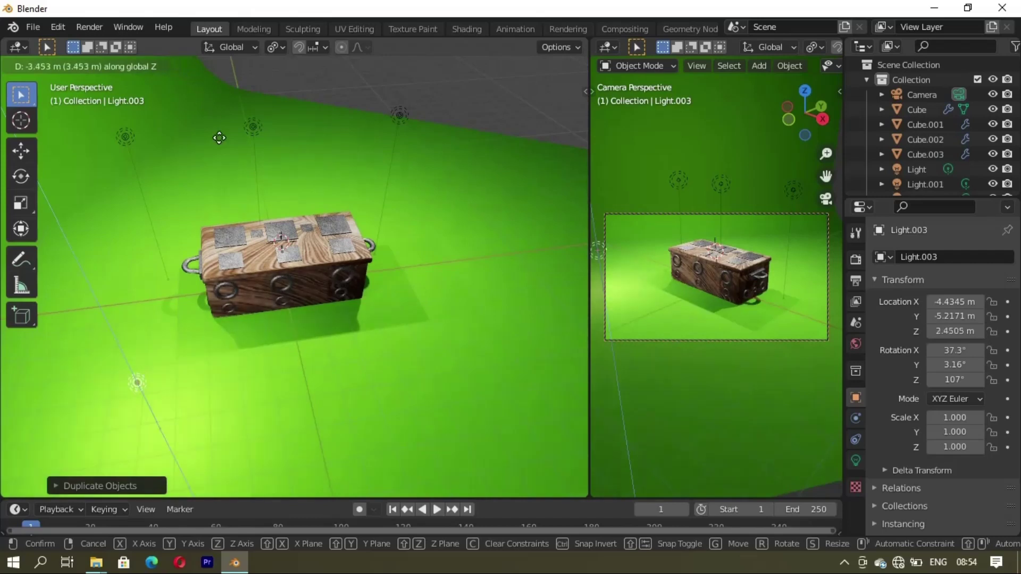
pyautogui.click(215, 108)
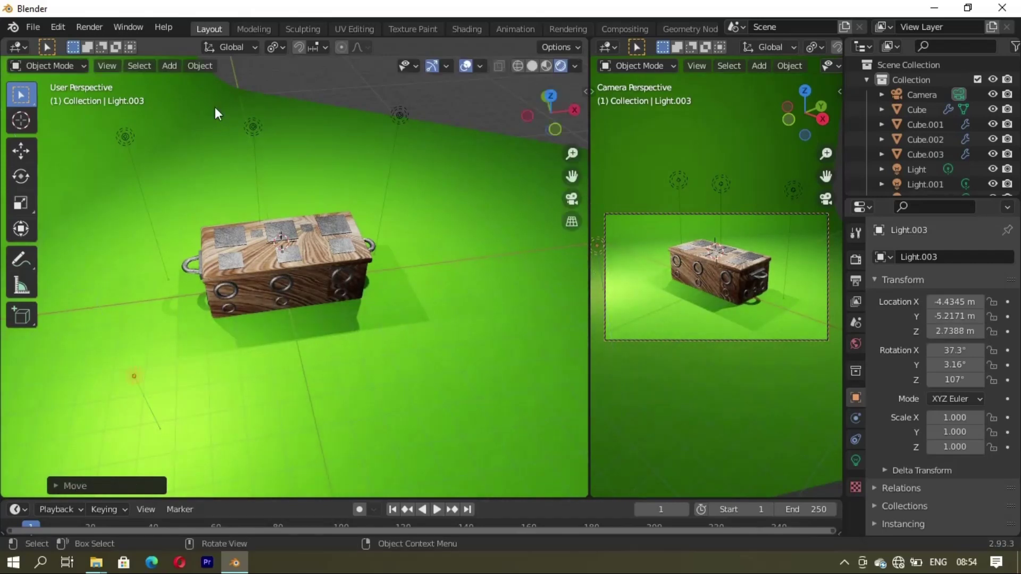
pyautogui.hotkey('shift', 'd')
pyautogui.press('y')
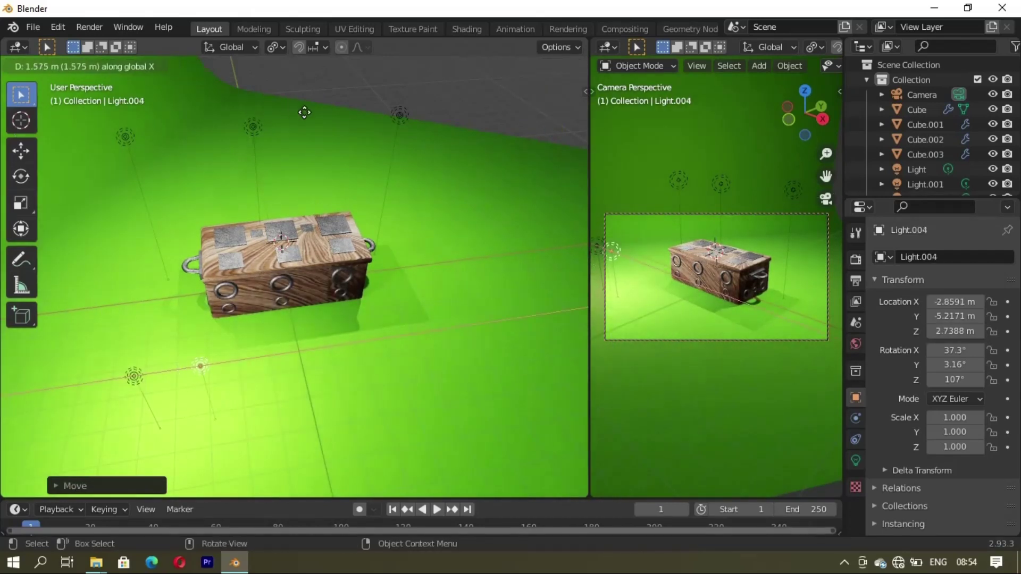
pyautogui.click(374, 126)
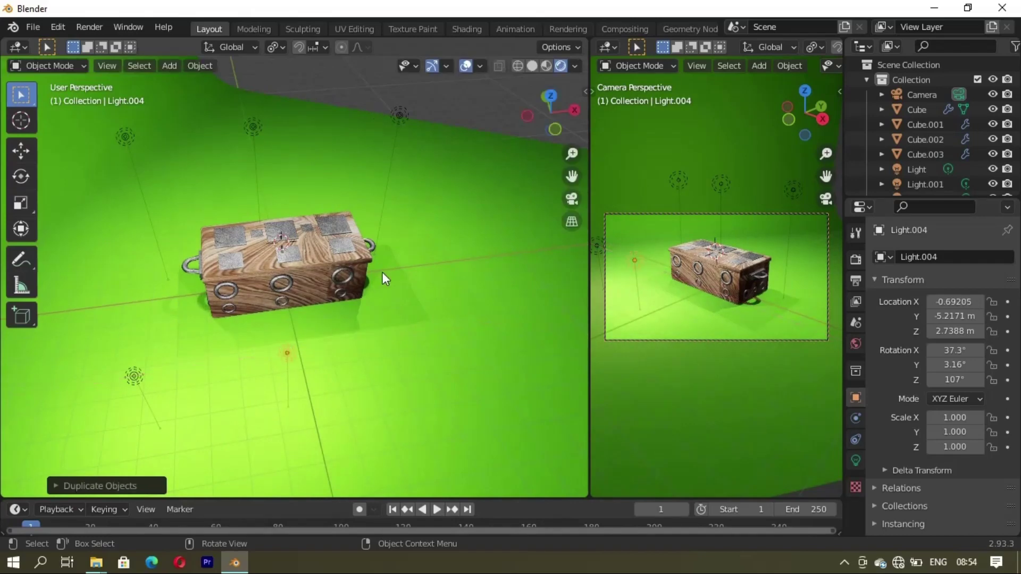
# Step: Add Light.005 at X 3.2835 m and Light.006 at Y -0.51331
pyautogui.moveTo(382, 272)
pyautogui.mouseDown(button='middle')
pyautogui.moveTo(369, 224)
pyautogui.moveTo(327, 227)
pyautogui.mouseUp(button='middle')
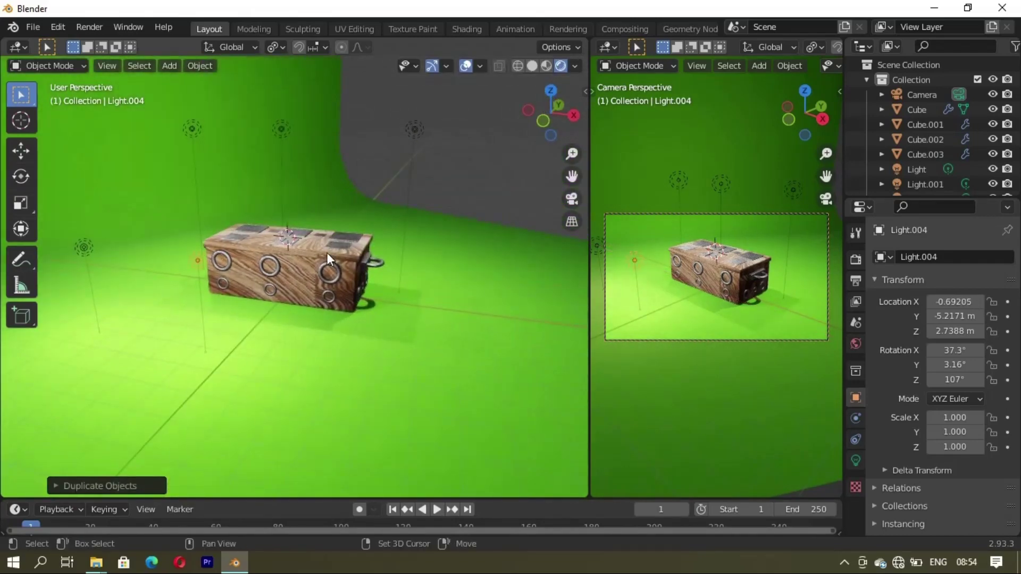
pyautogui.hotkey('shift', 'd')
pyautogui.press('x')
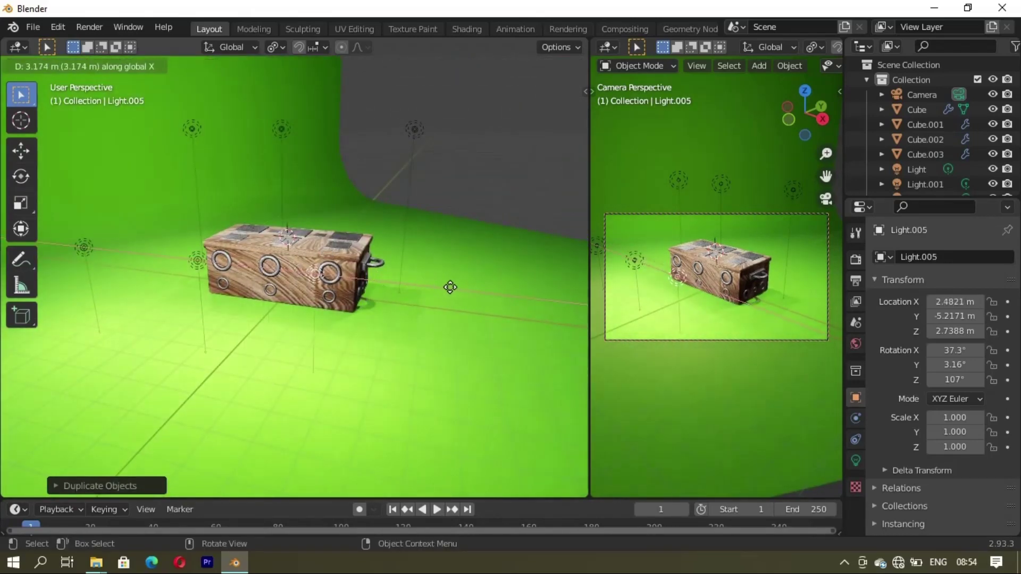
pyautogui.click(476, 301)
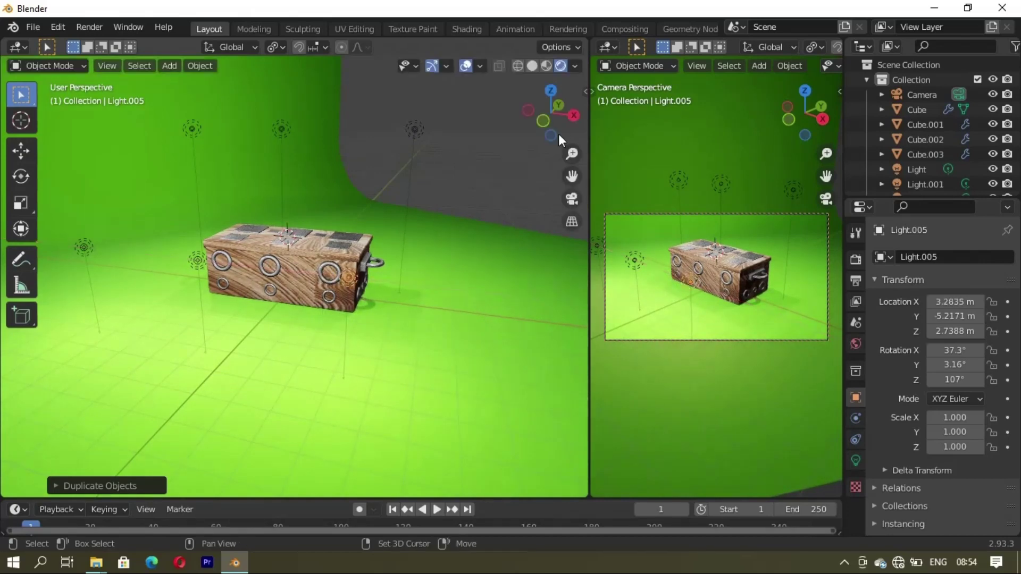
pyautogui.hotkey('shift', 'd')
pyautogui.press('x')
pyautogui.press('y')
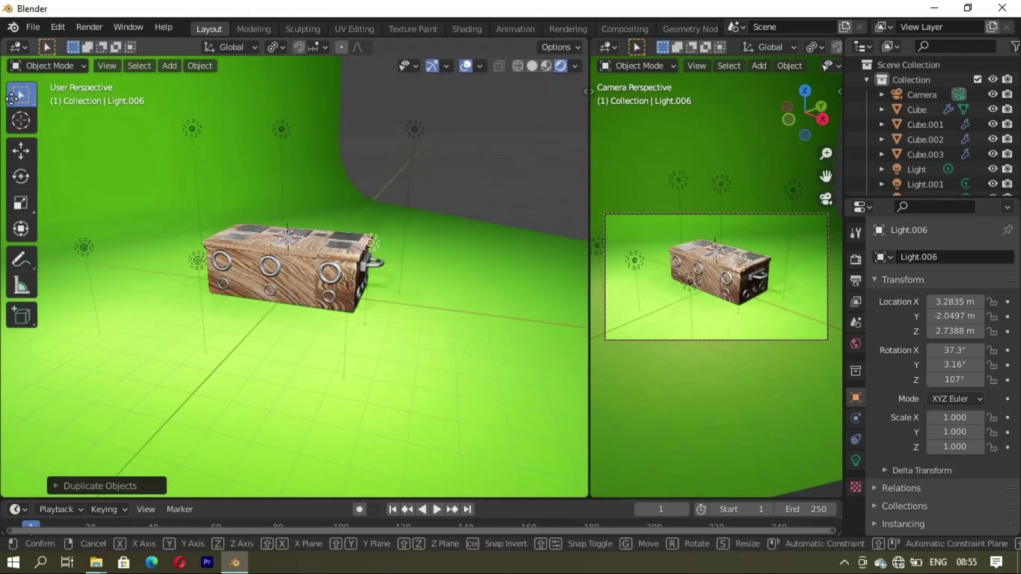
pyautogui.press('g')
pyautogui.press('y')
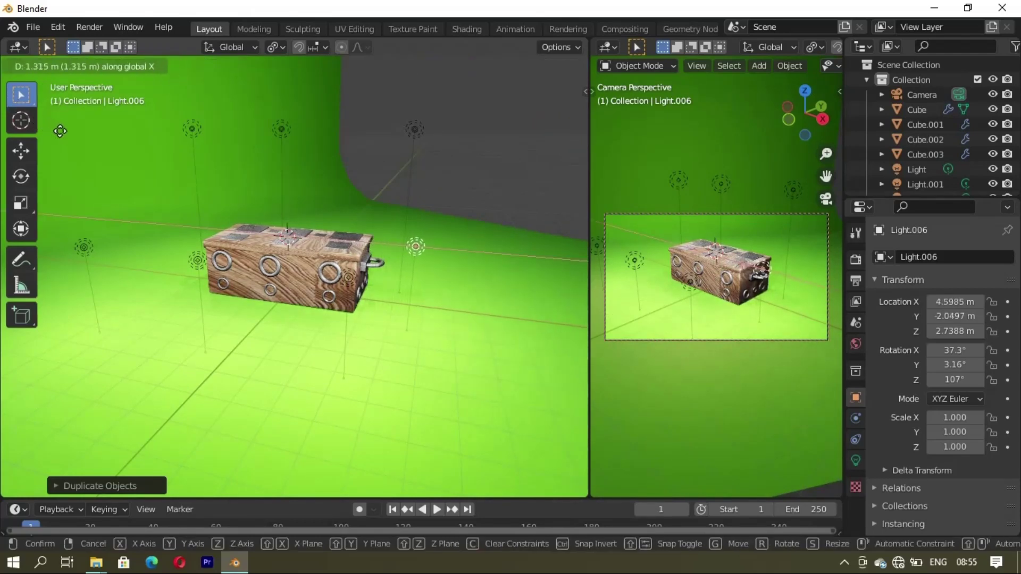
pyautogui.click(62, 133)
pyautogui.press('g')
pyautogui.press('y')
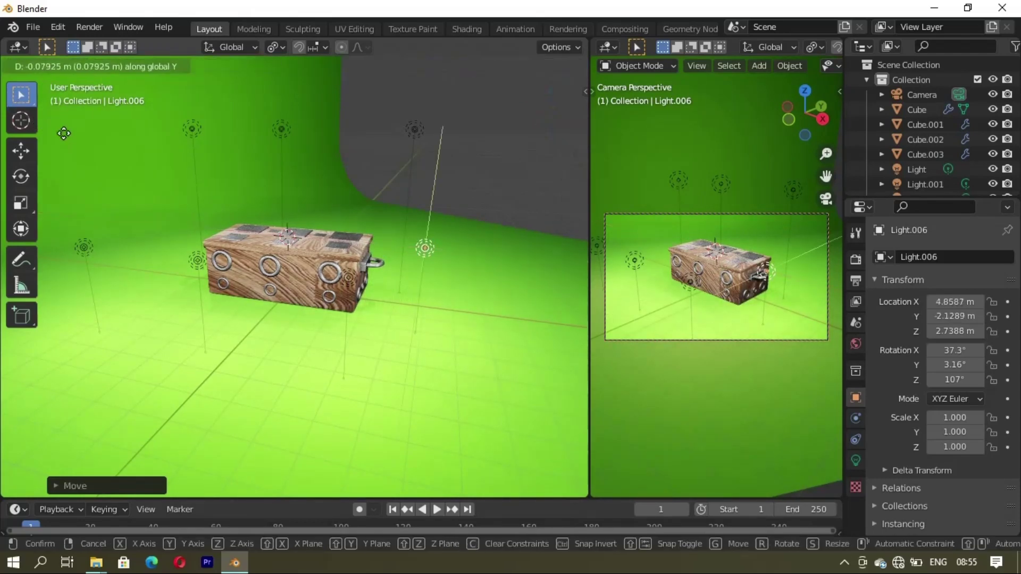
pyautogui.click(75, 127)
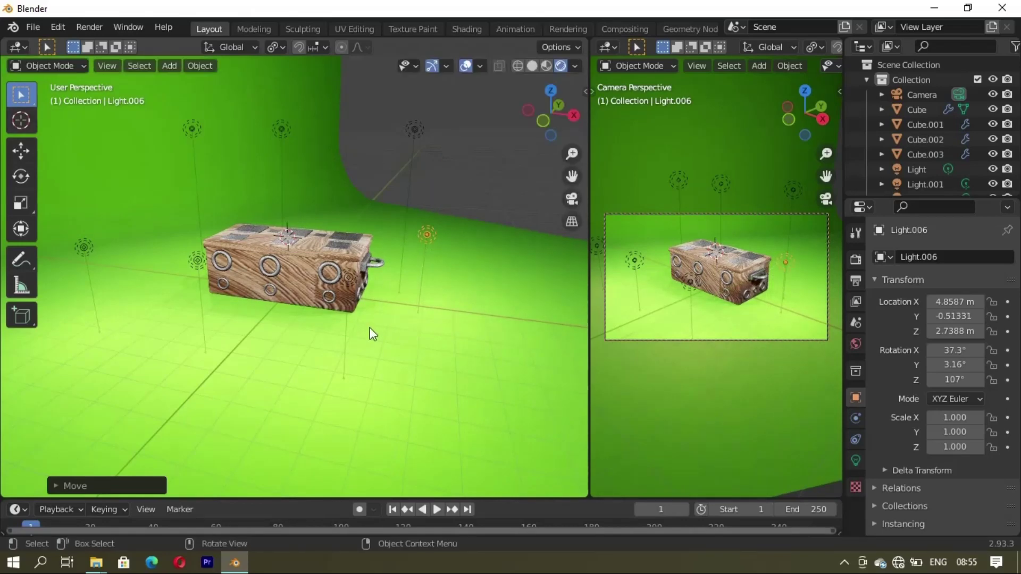
# Step: Select the back-row lights and duplicate them, constrained to the Y axis
pyautogui.scroll(5, 372, 276)
pyautogui.scroll(-3, 274, 285)
pyautogui.moveTo(273, 285)
pyautogui.mouseDown(button='middle')
pyautogui.moveTo(391, 288)
pyautogui.moveTo(230, 303)
pyautogui.moveTo(384, 302)
pyautogui.moveTo(320, 263)
pyautogui.moveTo(302, 195)
pyautogui.mouseUp(button='middle')
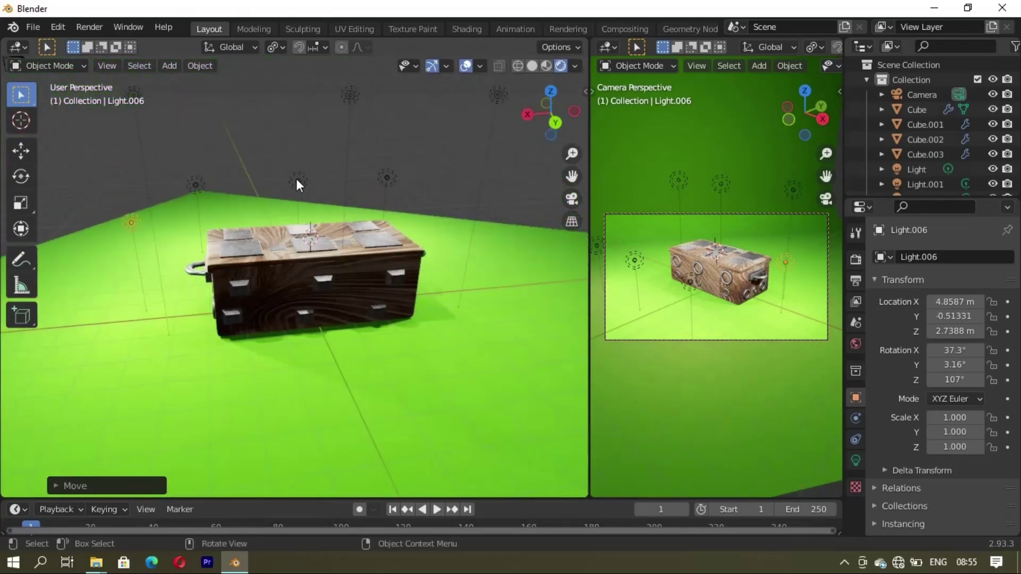
pyautogui.click(296, 179)
pyautogui.keyDown('shift'); pyautogui.click(191, 181); pyautogui.keyUp('shift')
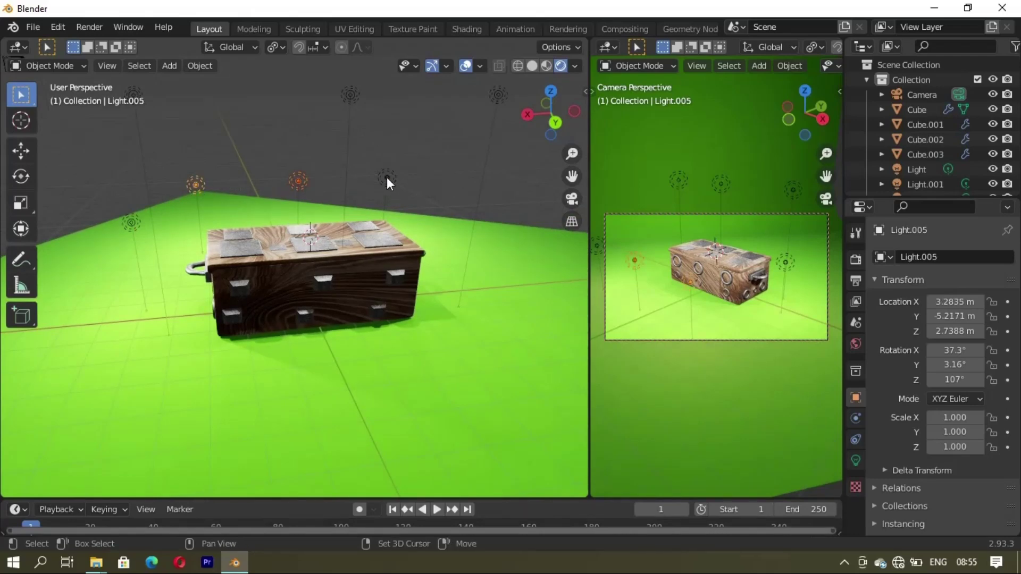
pyautogui.hotkey('shift', 'd')
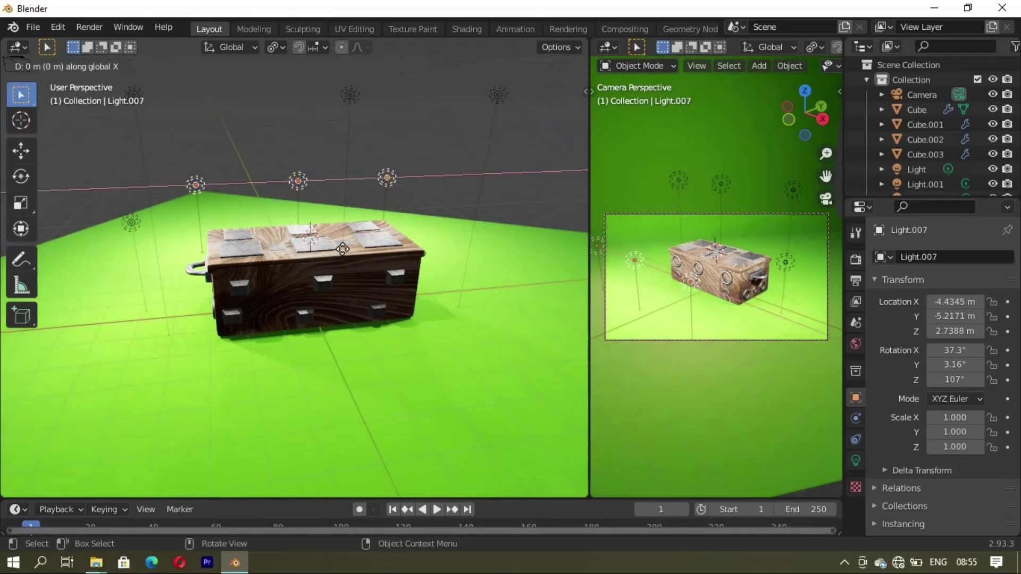
pyautogui.press('y')
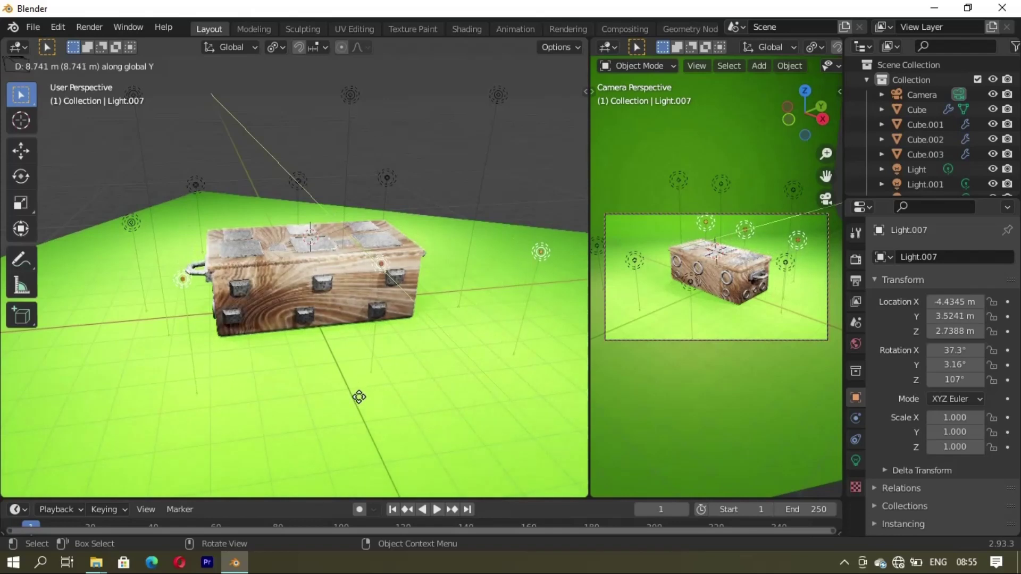
# Step: Place the copied lights on the far side and tint Light.007 salmon-pink
pyautogui.click(357, 407)
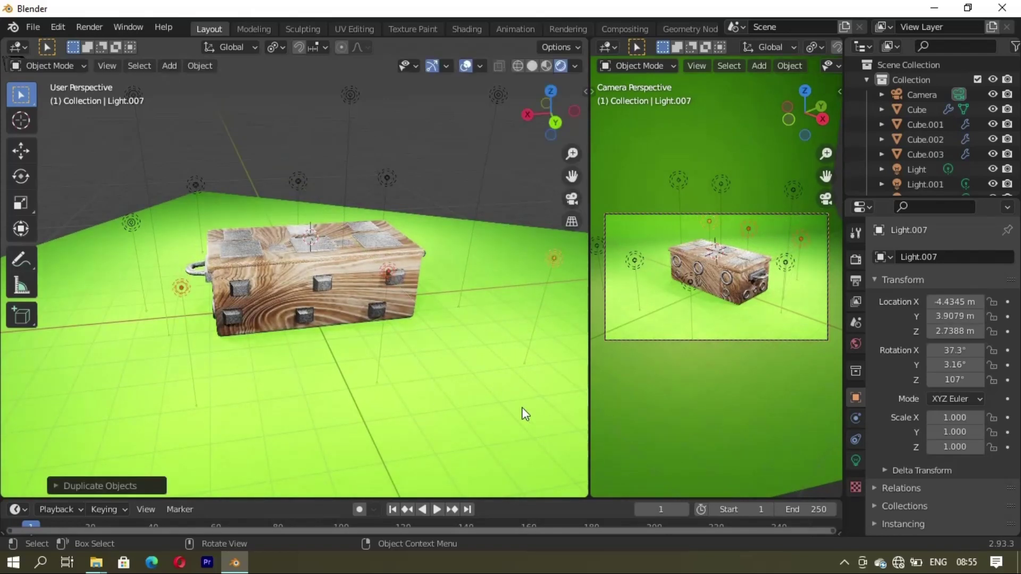
pyautogui.click(856, 460)
pyautogui.click(967, 340)
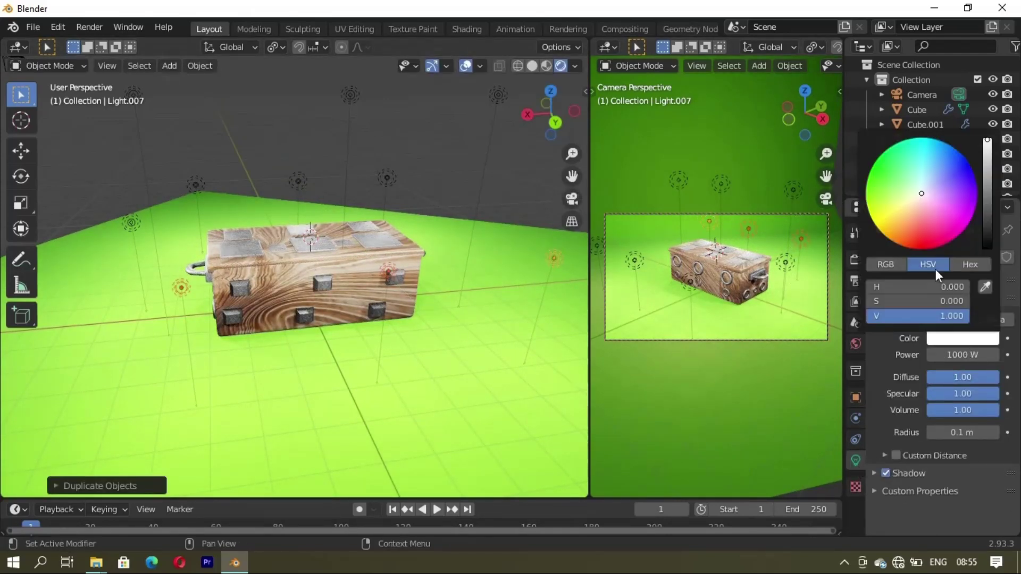
pyautogui.click(919, 206)
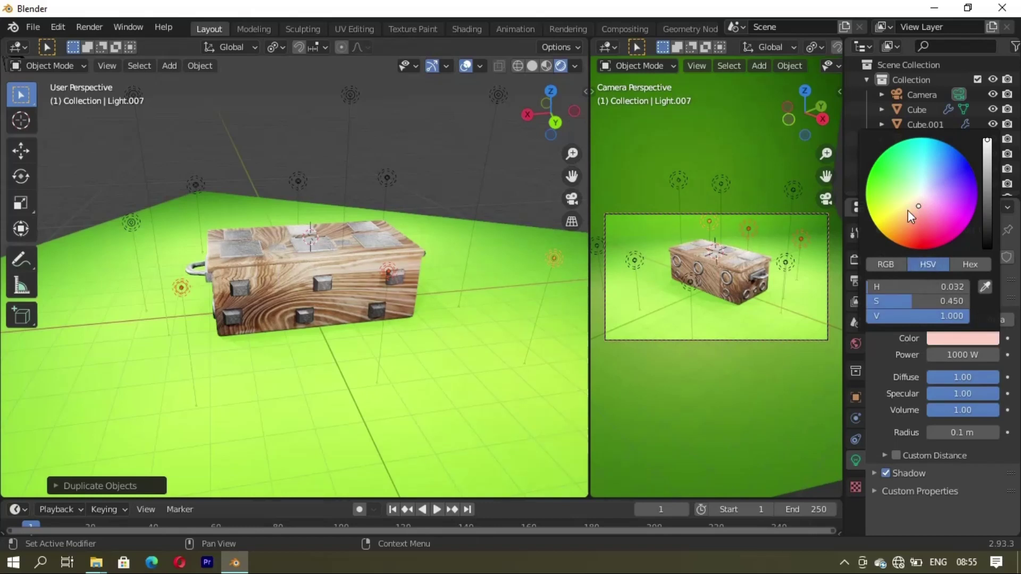
pyautogui.click(908, 210)
pyautogui.click(904, 216)
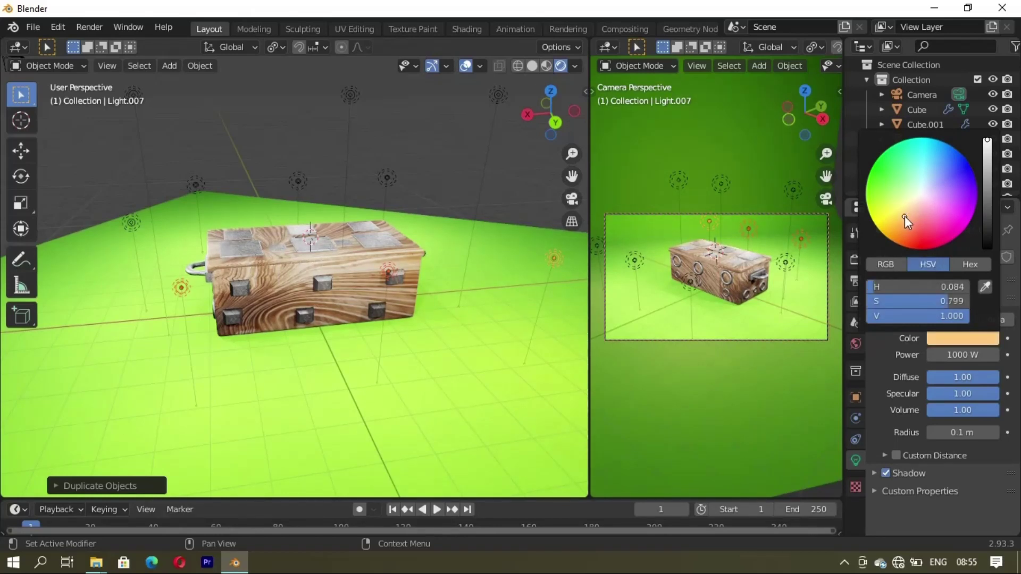
pyautogui.click(917, 214)
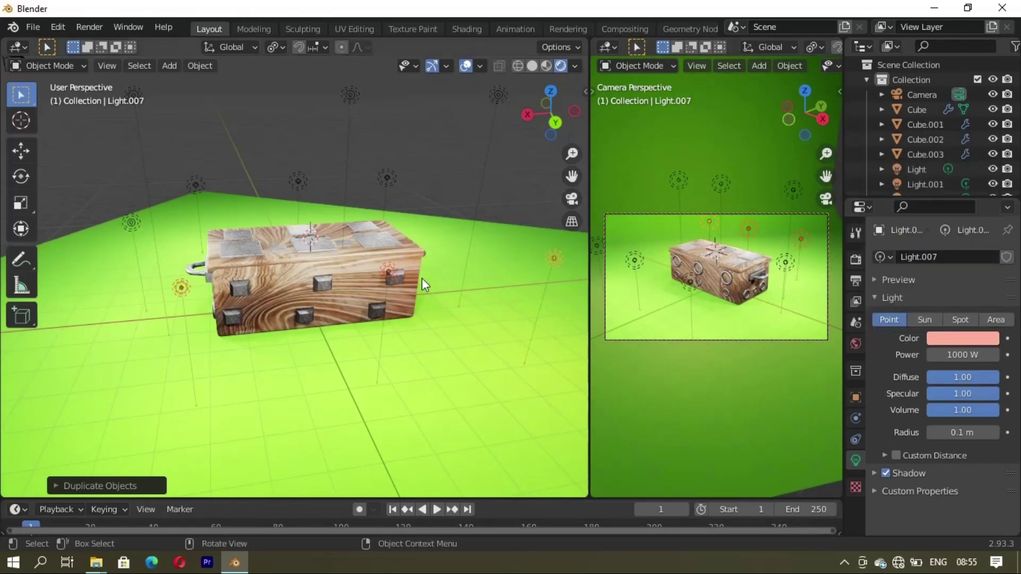
pyautogui.moveTo(486, 274); pyautogui.dragTo(126, 248, button='middle')
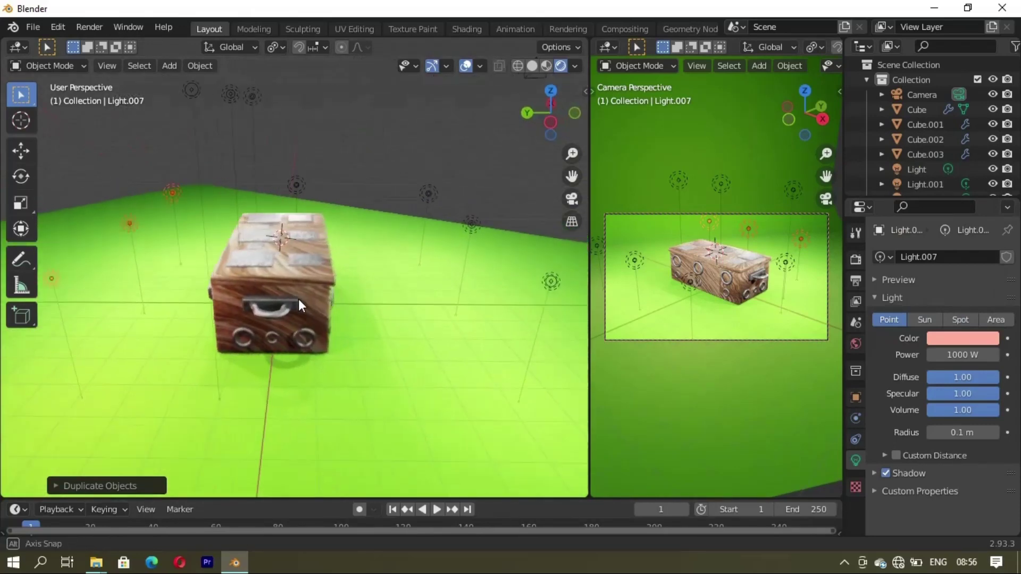
pyautogui.moveTo(237, 245); pyautogui.dragTo(249, 280, button='middle')
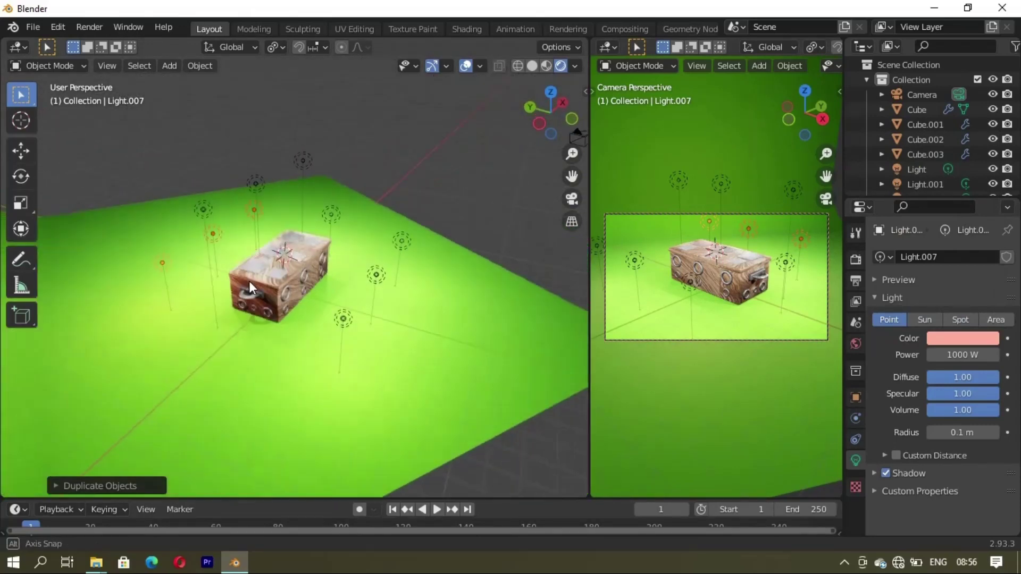
# Step: Lower Light.002 about 2 m along Z and shift it along Y near the chest
pyautogui.click(203, 214)
pyautogui.press('g')
pyautogui.press('z')
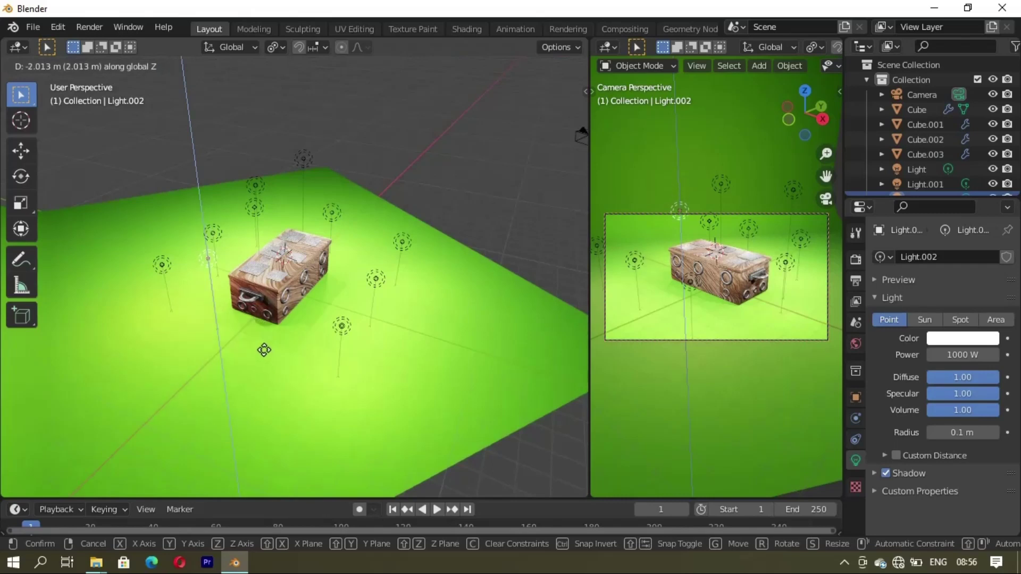
pyautogui.click(259, 382)
pyautogui.press('g')
pyautogui.press('y')
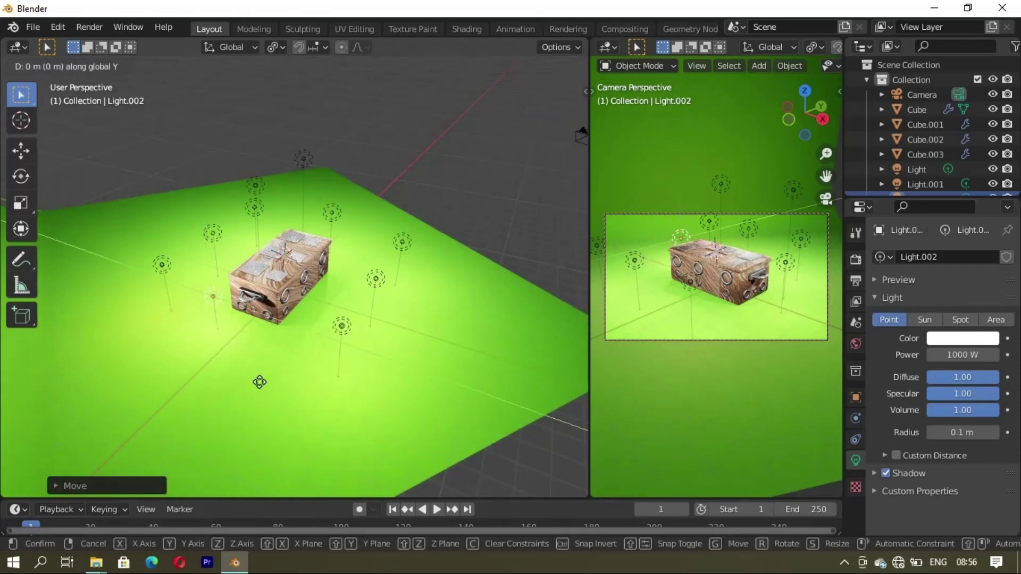
pyautogui.click(238, 400)
pyautogui.scroll(4, 342, 265)
pyautogui.scroll(4, 315, 281)
pyautogui.moveTo(315, 282)
pyautogui.mouseDown(button='middle')
pyautogui.moveTo(245, 289)
pyautogui.moveTo(196, 236)
pyautogui.moveTo(167, 243)
pyautogui.moveTo(360, 236)
pyautogui.moveTo(357, 314)
pyautogui.moveTo(439, 276)
pyautogui.moveTo(316, 229)
pyautogui.moveTo(355, 280)
pyautogui.mouseUp(button='middle')
pyautogui.scroll(-3, 317, 229)
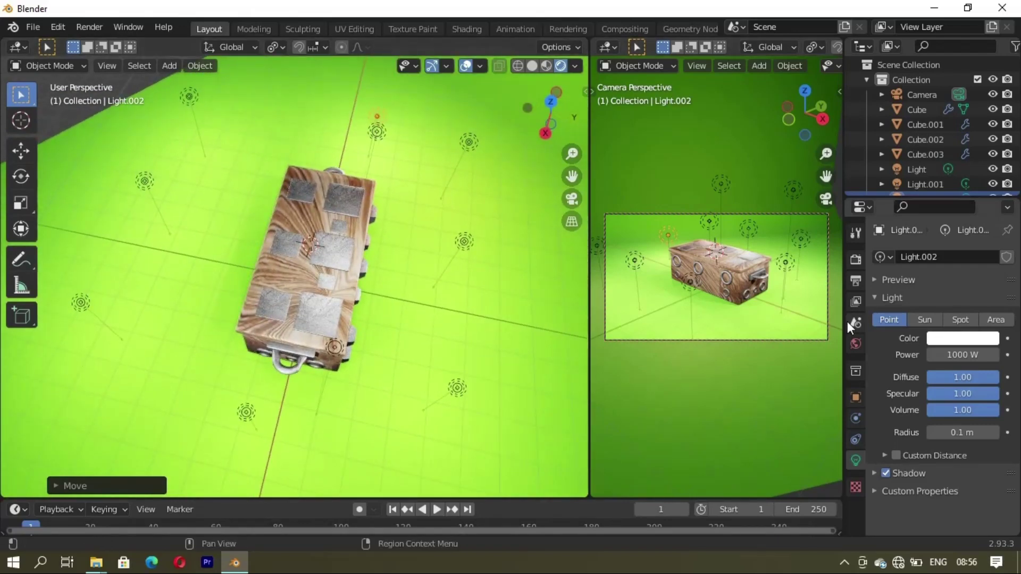
pyautogui.click(379, 133)
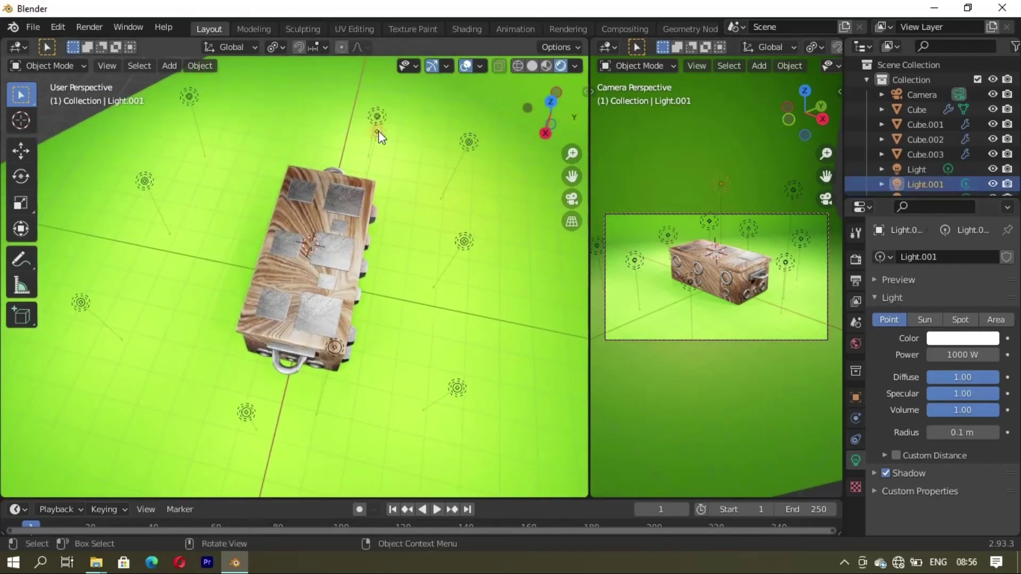
# Step: Tint Light.001 a pale cyan on the colour wheel
pyautogui.click(942, 340)
pyautogui.moveTo(925, 196)
pyautogui.mouseDown()
pyautogui.moveTo(938, 209)
pyautogui.moveTo(908, 206)
pyautogui.moveTo(921, 183)
pyautogui.mouseUp()
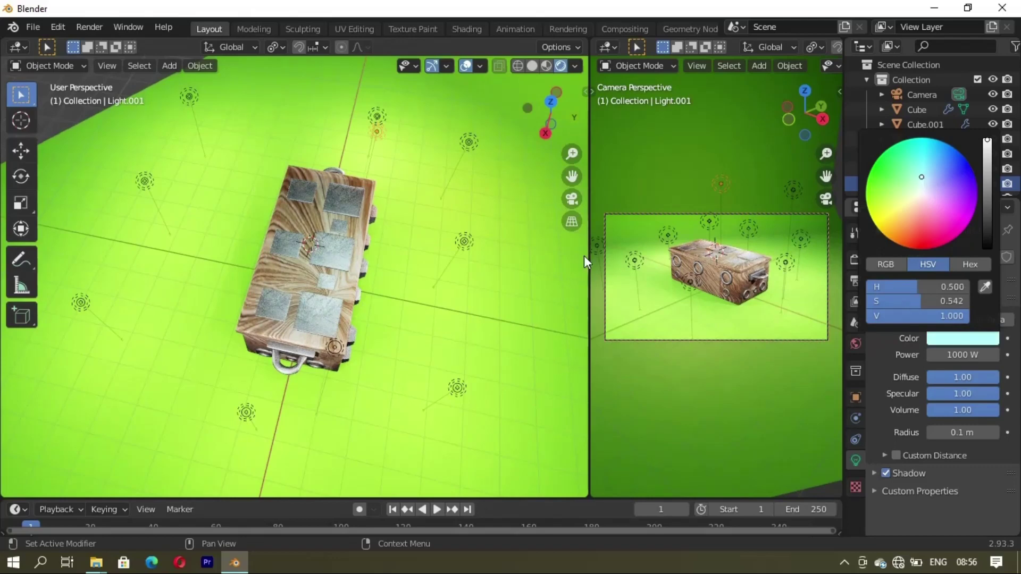
pyautogui.moveTo(373, 246)
pyautogui.mouseDown(button='middle')
pyautogui.moveTo(332, 289)
pyautogui.moveTo(225, 257)
pyautogui.moveTo(300, 268)
pyautogui.mouseUp(button='middle')
pyautogui.scroll(4, 345, 274)
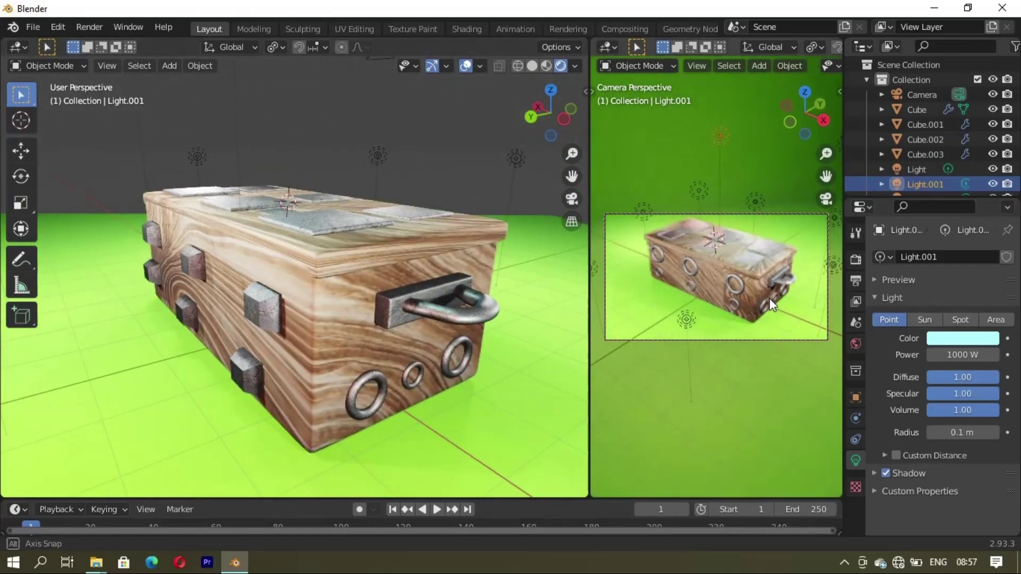